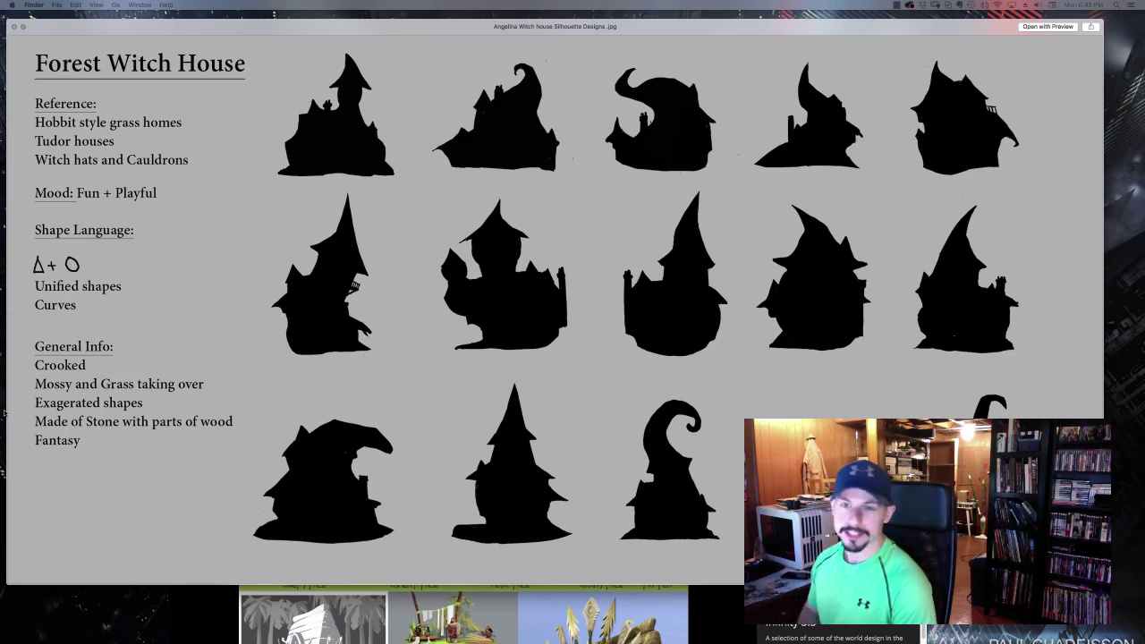
Step: Review the Forest Witch House silhouettes, the lettered rough-detail designs and the numbered house sketches
{"action": "key", "text": "Down"}
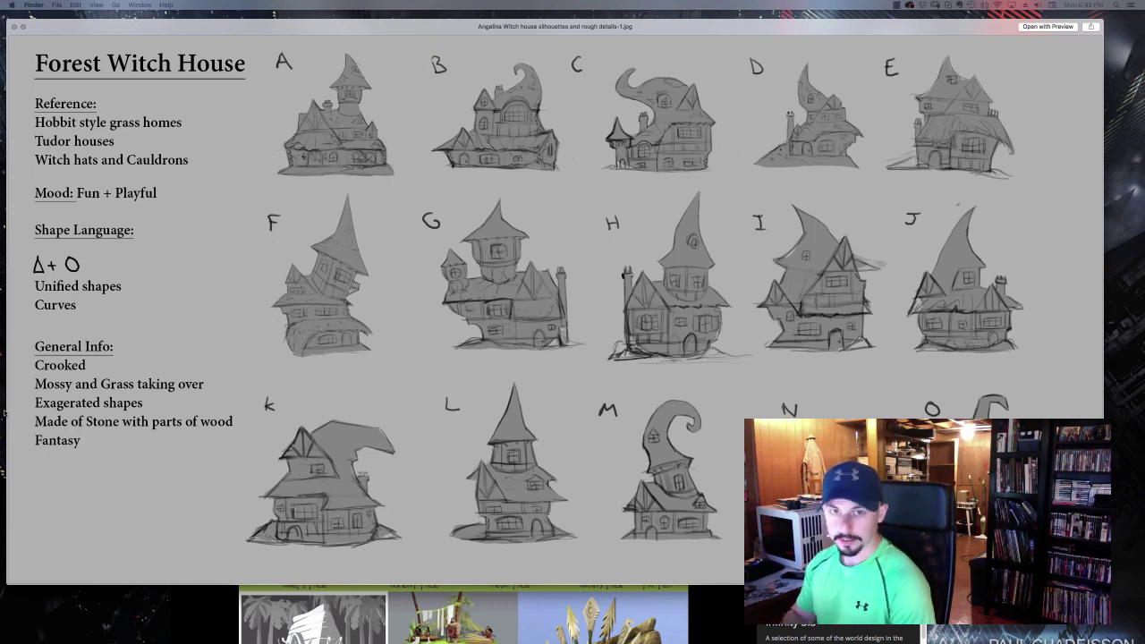
{"action": "key", "text": "Right"}
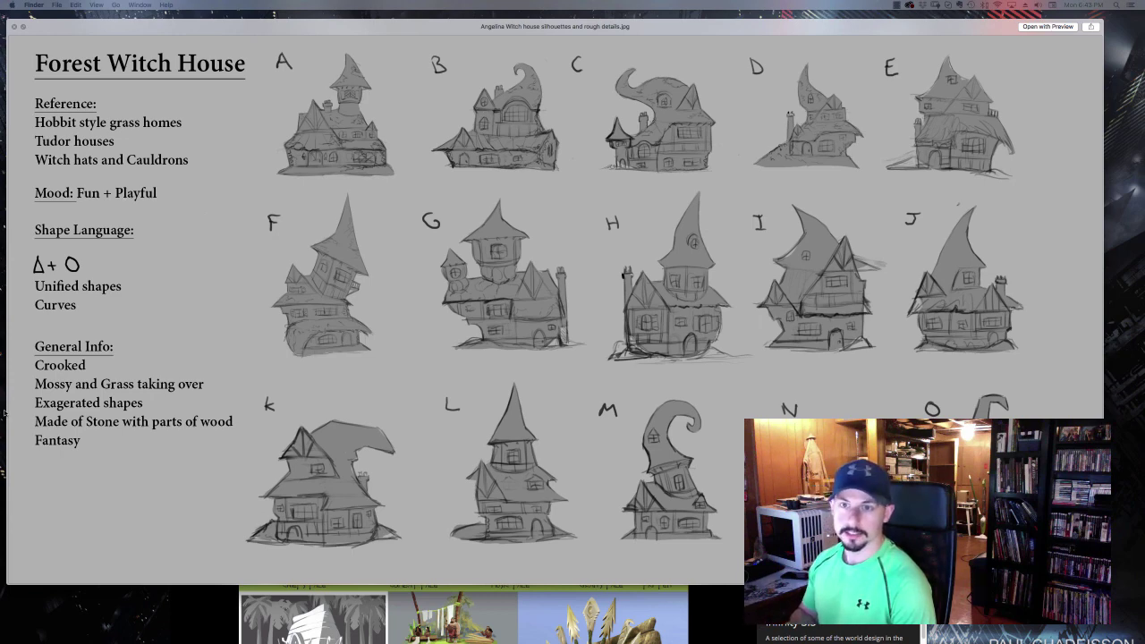
{"action": "key", "text": "Right"}
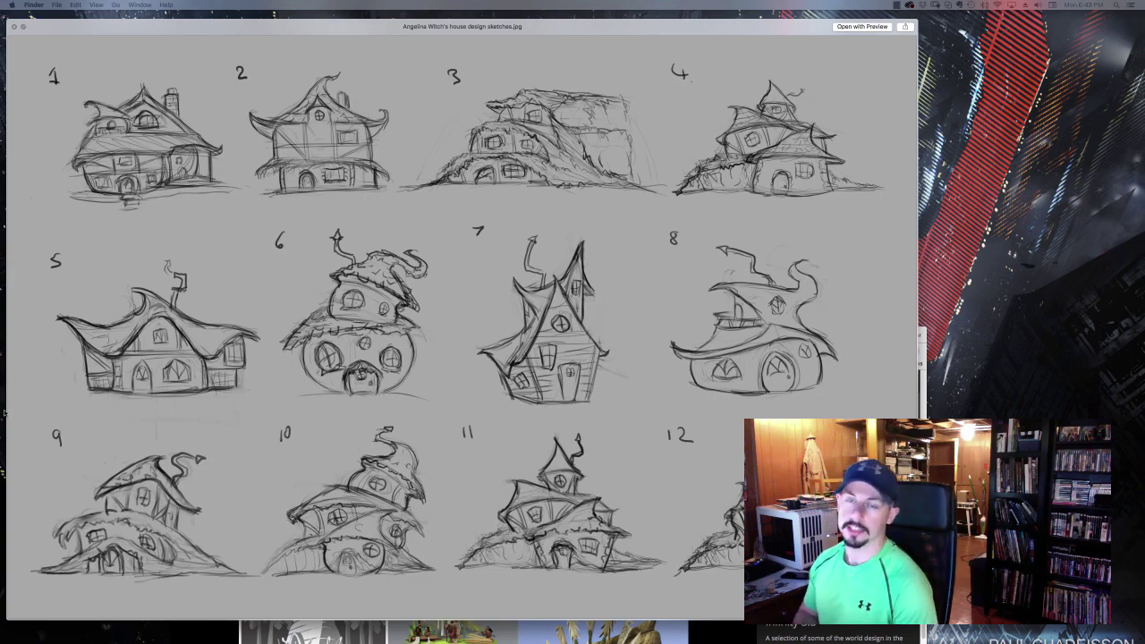
{"action": "key", "text": "Right"}
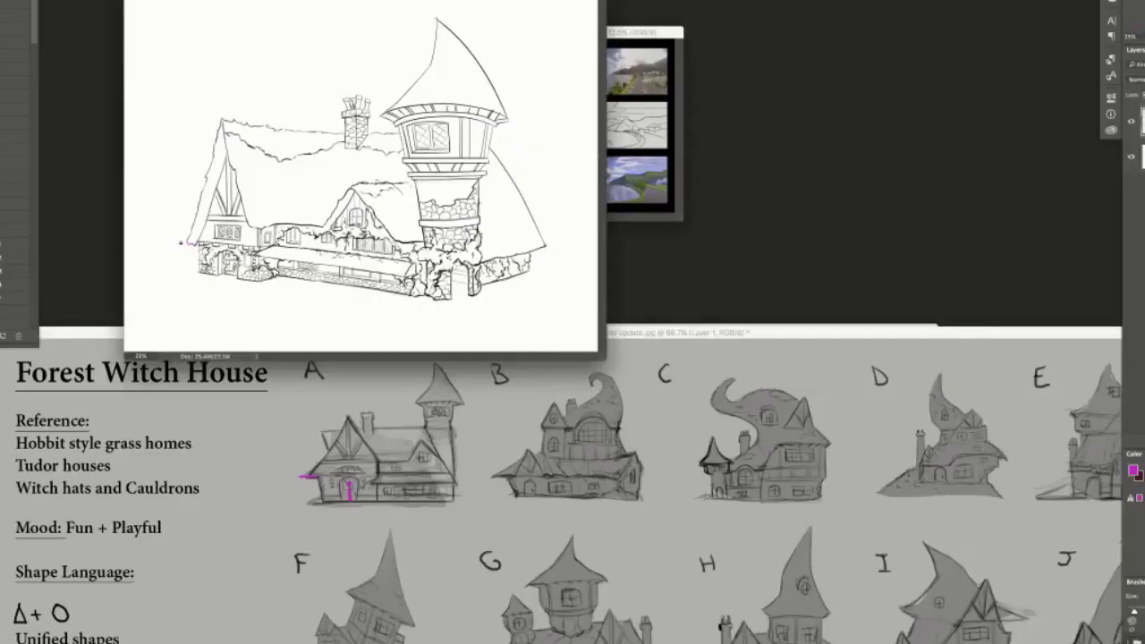
Step: Mark the entrance with a magenta arch on the line drawing and add a roof-height guideline beside design A
{"action": "left_click_drag", "start_coordinate": [227, 255], "coordinate": [227, 270]}
{"action": "left_click", "coordinate": [289, 416]}
{"action": "mouse_move", "coordinate": [289, 417]}
{"action": "left_mouse_down"}
{"action": "mouse_move", "coordinate": [348, 416]}
{"action": "mouse_move", "coordinate": [292, 475]}
{"action": "left_mouse_up"}
{"action": "left_click", "coordinate": [220, 272]}
{"action": "mouse_move", "coordinate": [218, 272]}
{"action": "left_mouse_down"}
{"action": "mouse_move", "coordinate": [242, 273]}
{"action": "mouse_move", "coordinate": [229, 275]}
{"action": "left_mouse_up"}
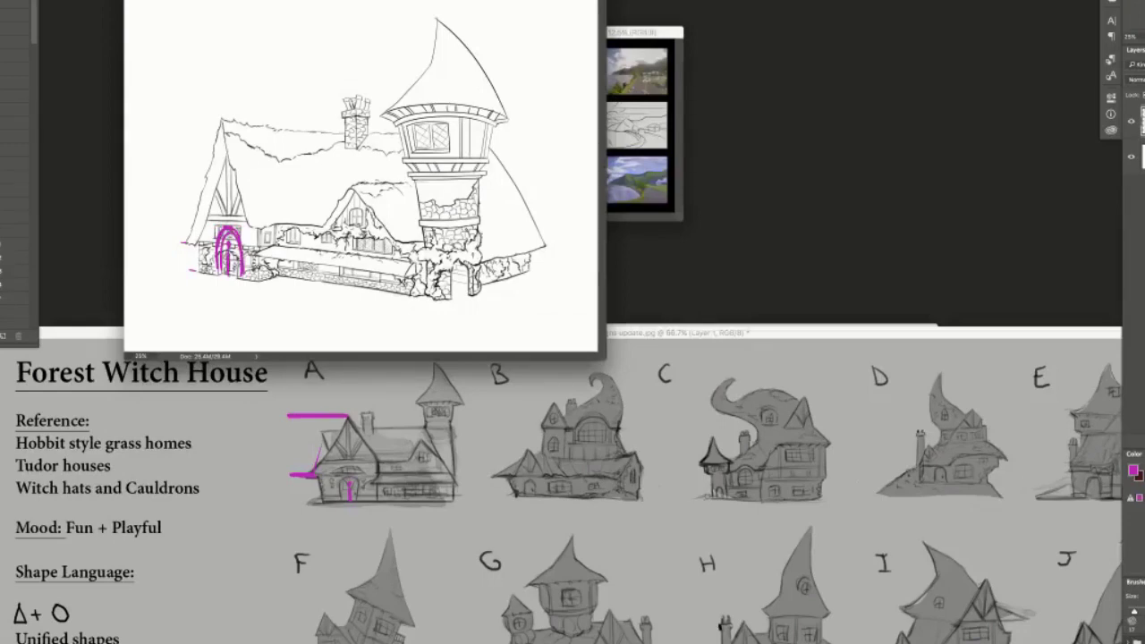
Step: Trace the two sloping edges of design A's front gable in magenta
{"action": "key", "text": "super+plus"}
{"action": "left_click", "coordinate": [305, 524]}
{"action": "left_click_drag", "start_coordinate": [351, 407], "coordinate": [310, 474]}
{"action": "left_click_drag", "start_coordinate": [350, 407], "coordinate": [389, 467]}
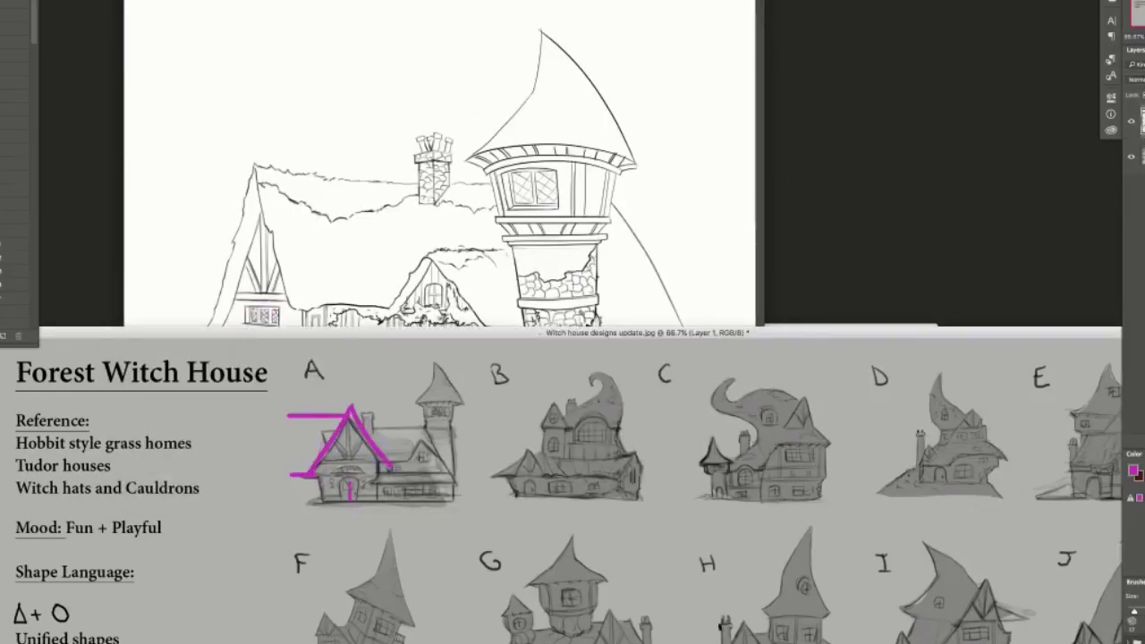
Step: Trace design A's main roof, dormers and tower in magenta, including the pointed tower roof and lower supports
{"action": "left_click_drag", "start_coordinate": [365, 427], "coordinate": [403, 430]}
{"action": "left_click_drag", "start_coordinate": [377, 470], "coordinate": [426, 468]}
{"action": "left_click_drag", "start_coordinate": [379, 474], "coordinate": [445, 473]}
{"action": "left_click_drag", "start_coordinate": [401, 431], "coordinate": [424, 439]}
{"action": "left_click_drag", "start_coordinate": [424, 438], "coordinate": [444, 471]}
{"action": "left_click_drag", "start_coordinate": [411, 402], "coordinate": [413, 428]}
{"action": "left_click_drag", "start_coordinate": [435, 403], "coordinate": [436, 465]}
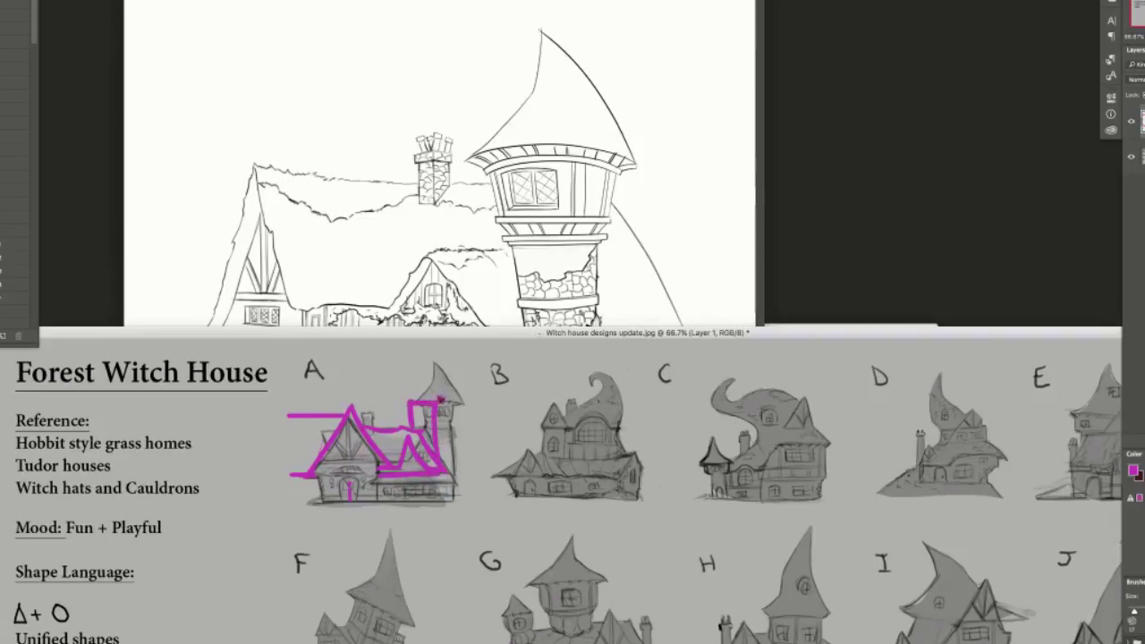
{"action": "left_click_drag", "start_coordinate": [414, 361], "coordinate": [443, 401]}
{"action": "left_click_drag", "start_coordinate": [436, 476], "coordinate": [435, 505]}
Step: Bring the revisions drawing forward, select its front gable section, enlarge it with a free transform and apply the change
{"action": "left_click", "coordinate": [439, 268]}
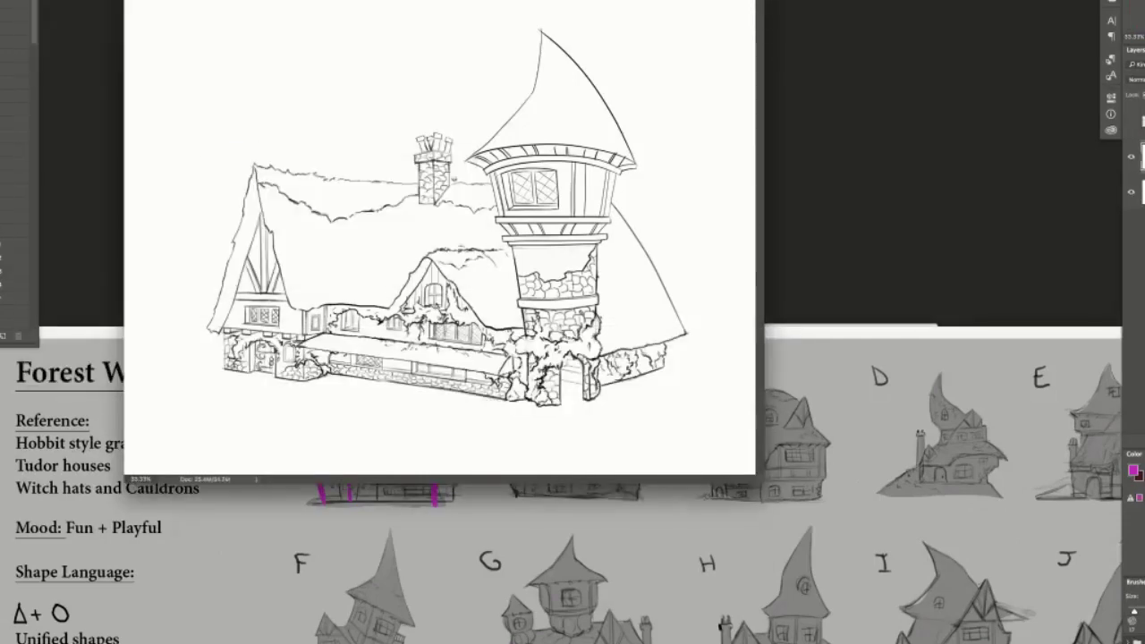
{"action": "left_click_drag", "start_coordinate": [895, 333], "coordinate": [590, 461]}
{"action": "left_click_drag", "start_coordinate": [448, 2], "coordinate": [611, 30]}
{"action": "mouse_move", "coordinate": [439, 457]}
{"action": "left_mouse_down"}
{"action": "mouse_move", "coordinate": [401, 331]}
{"action": "mouse_move", "coordinate": [448, 462]}
{"action": "left_mouse_up"}
{"action": "key", "text": "super+t"}
{"action": "left_click_drag", "start_coordinate": [472, 294], "coordinate": [435, 194]}
{"action": "left_click_drag", "start_coordinate": [371, 463], "coordinate": [360, 471]}
{"action": "key", "text": "v"}
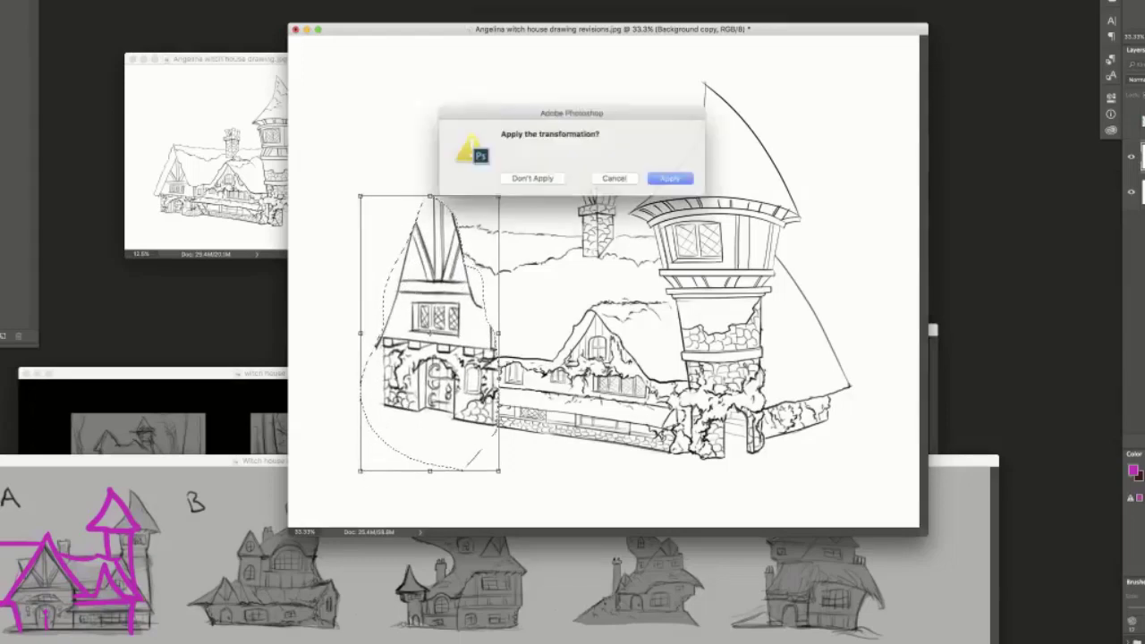
{"action": "key", "text": "Return"}
{"action": "left_click_drag", "start_coordinate": [471, 429], "coordinate": [475, 468]}
{"action": "key", "text": "ctrl+d"}
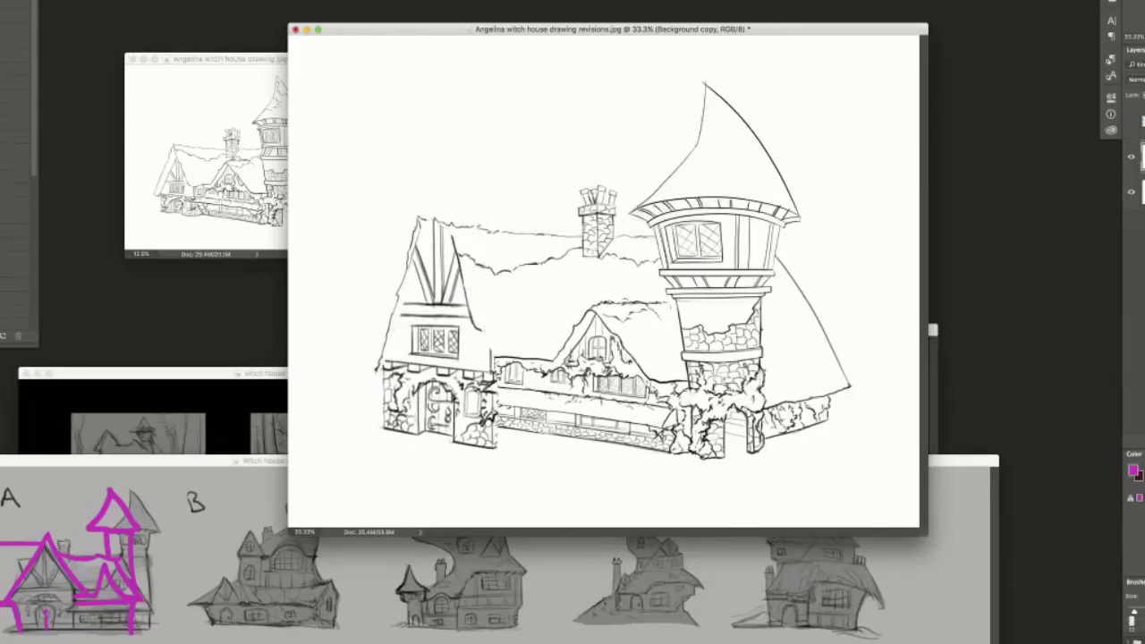
Step: Select the dormer section in the middle of the house, enlarge and reposition it, then deselect
{"action": "mouse_move", "coordinate": [630, 333]}
{"action": "left_mouse_down"}
{"action": "mouse_move", "coordinate": [649, 449]}
{"action": "mouse_move", "coordinate": [595, 291]}
{"action": "mouse_move", "coordinate": [502, 237]}
{"action": "left_mouse_up"}
{"action": "key", "text": "super+t"}
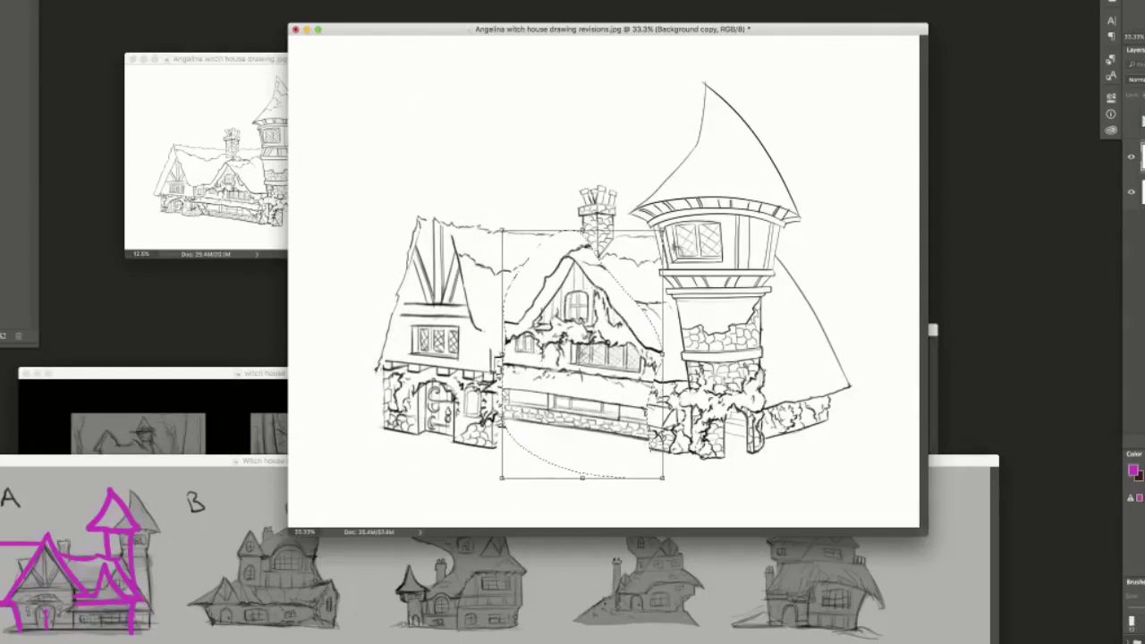
{"action": "key", "text": "Return"}
{"action": "left_click_drag", "start_coordinate": [642, 251], "coordinate": [641, 281]}
{"action": "key", "text": "ctrl+d"}
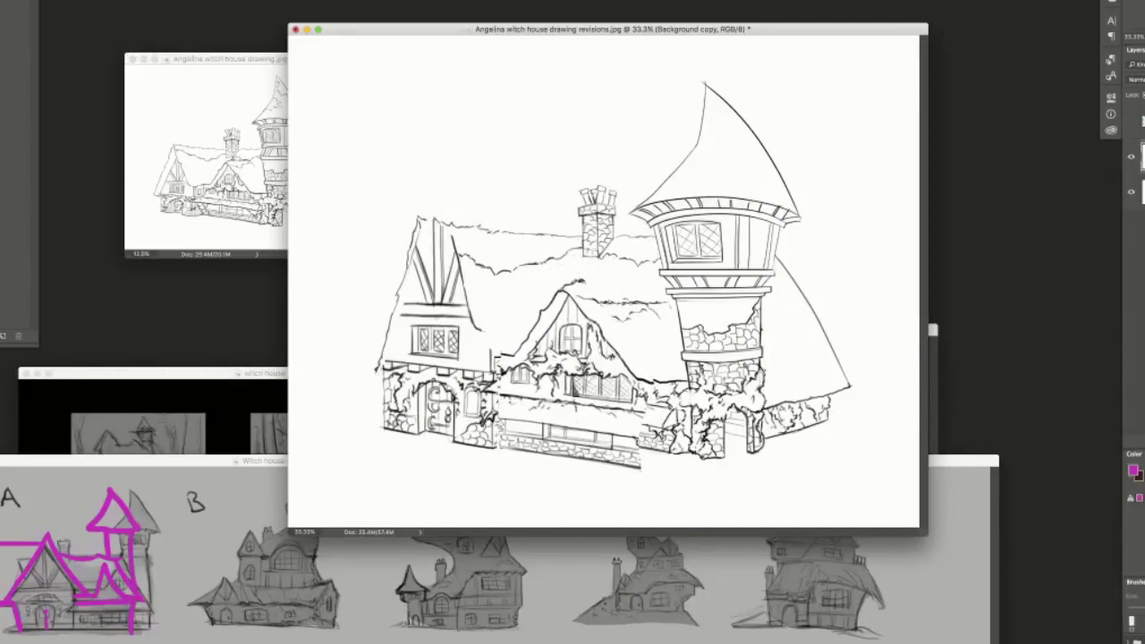
Step: Add a new layer filled with light grey at 80% opacity to fade the line drawing
{"action": "key", "text": "ctrl+shift+alt+n"}
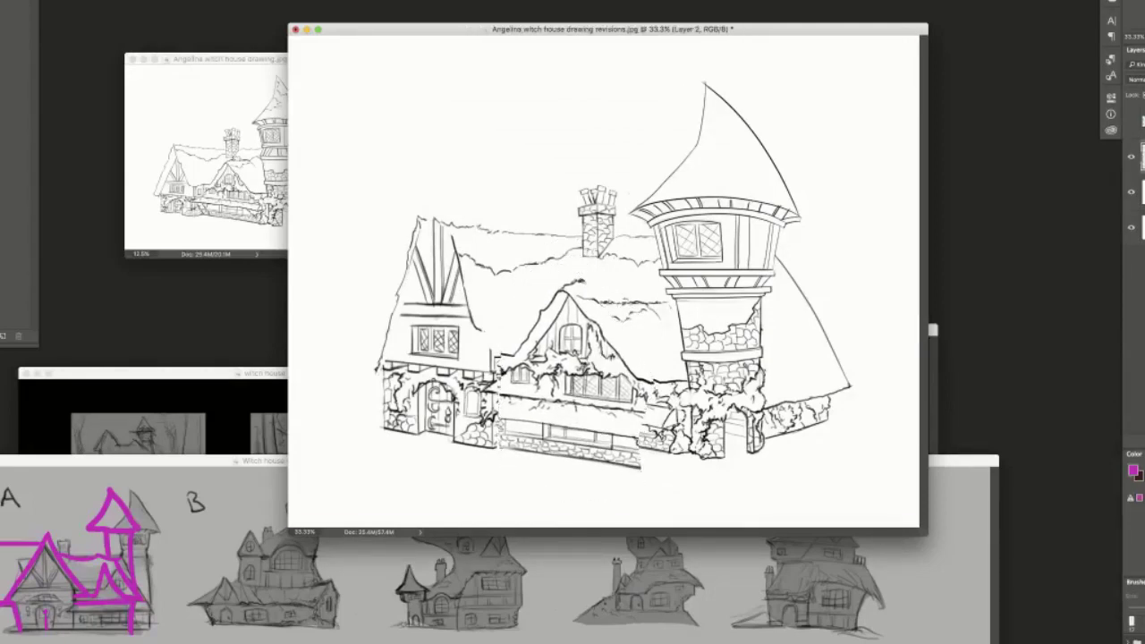
{"action": "left_click", "coordinate": [1144, 483]}
{"action": "left_click", "coordinate": [16, 2]}
{"action": "left_click", "coordinate": [27, 134]}
{"action": "key", "text": "Return"}
{"action": "key", "text": "8"}
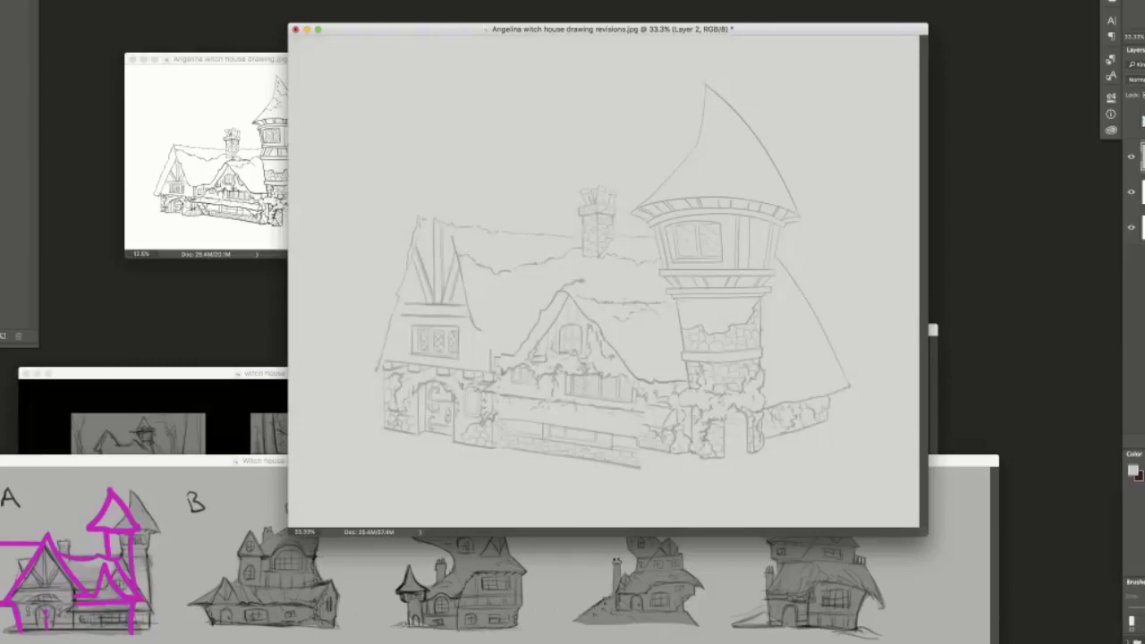
Step: Ink the front gable in black, covering its sloping roof edges, the raised ridge line, the short peak post and upper crossbeam
{"action": "key", "text": "ctrl+plus"}
{"action": "left_click_drag", "start_coordinate": [34, 22], "coordinate": [34, 213]}
{"action": "left_click_drag", "start_coordinate": [34, 204], "coordinate": [34, 234]}
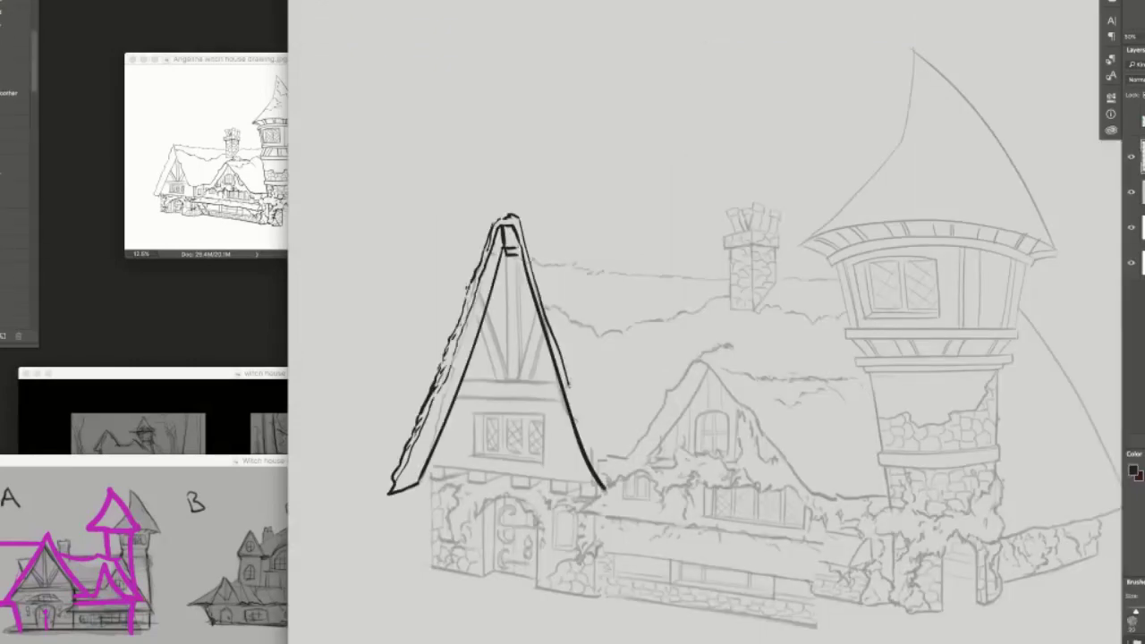
{"action": "left_click_drag", "start_coordinate": [534, 286], "coordinate": [612, 493]}
{"action": "left_click_drag", "start_coordinate": [521, 216], "coordinate": [578, 230]}
{"action": "left_click_drag", "start_coordinate": [509, 253], "coordinate": [510, 288]}
{"action": "mouse_move", "coordinate": [516, 254]}
{"action": "left_mouse_down"}
{"action": "mouse_move", "coordinate": [517, 289]}
{"action": "mouse_move", "coordinate": [531, 287]}
{"action": "left_mouse_up"}
{"action": "left_click_drag", "start_coordinate": [486, 299], "coordinate": [528, 290]}
{"action": "key", "text": "e"}
{"action": "key", "text": "b"}
{"action": "left_click_drag", "start_coordinate": [500, 251], "coordinate": [496, 265]}
{"action": "left_click_drag", "start_coordinate": [494, 269], "coordinate": [492, 280]}
{"action": "left_click_drag", "start_coordinate": [486, 299], "coordinate": [483, 316]}
{"action": "key", "text": "super+z"}
{"action": "key", "text": "super+z"}
{"action": "key", "text": "super+z"}
Step: Add the small cross strokes at the gable's peak and extend the ragged roof ridge line
{"action": "left_click_drag", "start_coordinate": [505, 248], "coordinate": [517, 247]}
{"action": "left_click_drag", "start_coordinate": [506, 255], "coordinate": [516, 259]}
{"action": "left_click_drag", "start_coordinate": [582, 230], "coordinate": [602, 229]}
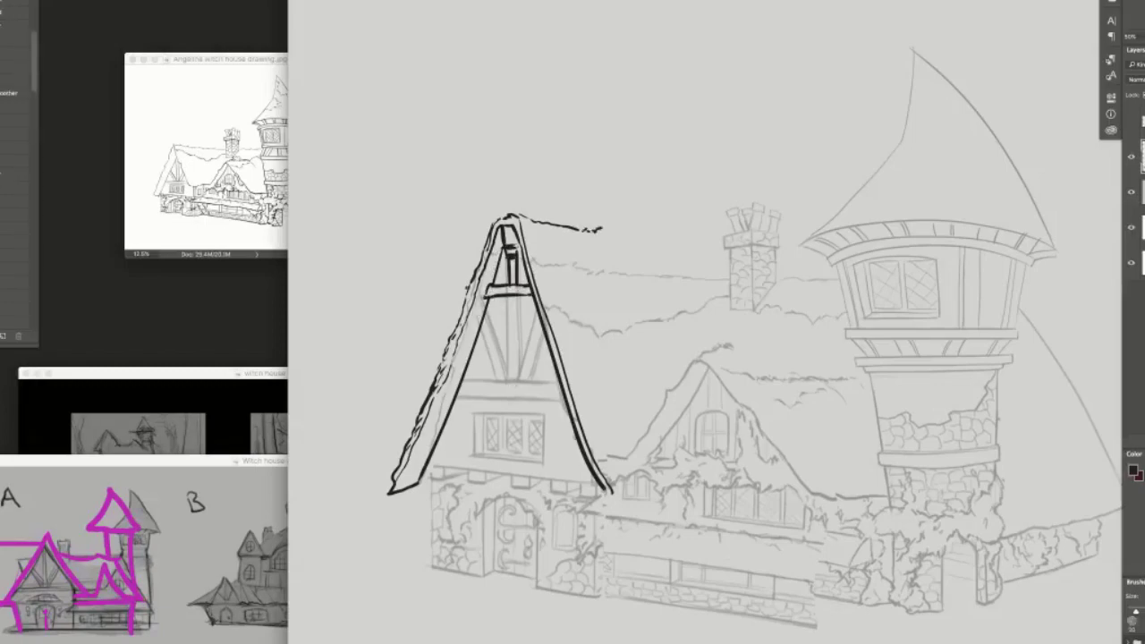
Step: Shrink the view of the original witch house drawing so it serves as a small reference
{"action": "left_click", "coordinate": [197, 59]}
{"action": "key", "text": "super+equal"}
{"action": "key", "text": "super+equal"}
{"action": "key", "text": "super+minus"}
{"action": "key", "text": "super+minus"}
{"action": "key", "text": "super+minus"}
{"action": "key", "text": "super+minus"}
Step: Draw the two edges of the wide horizontal crossbeam above the front gable's window
{"action": "mouse_move", "coordinate": [454, 380]}
{"action": "left_mouse_down"}
{"action": "mouse_move", "coordinate": [558, 378]}
{"action": "mouse_move", "coordinate": [566, 395]}
{"action": "left_mouse_up"}
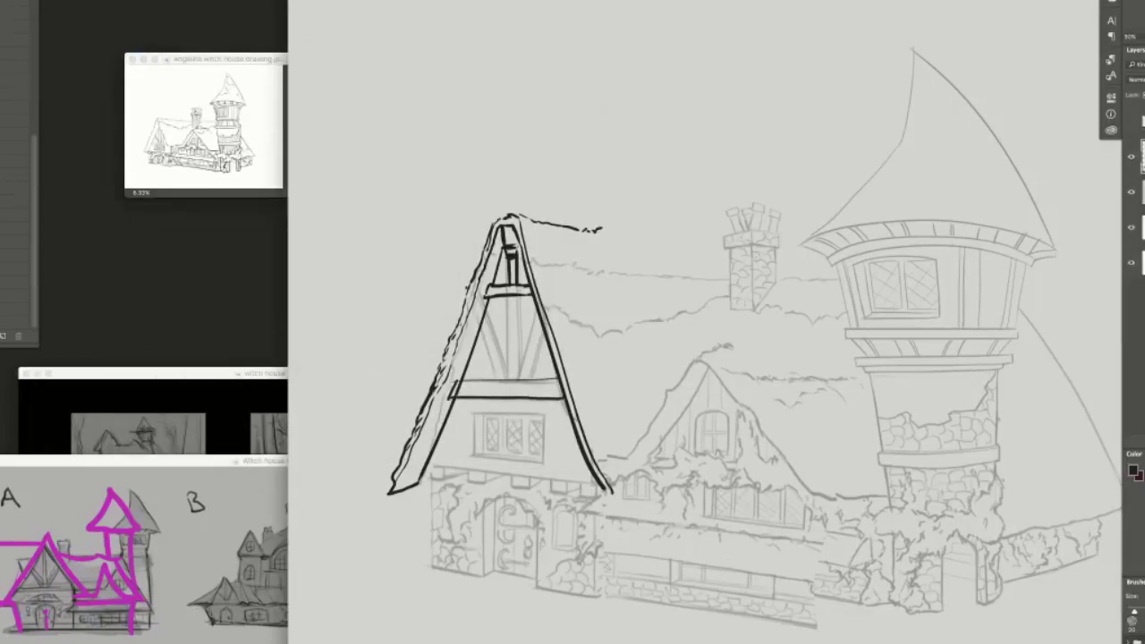
{"action": "left_click_drag", "start_coordinate": [456, 383], "coordinate": [565, 381]}
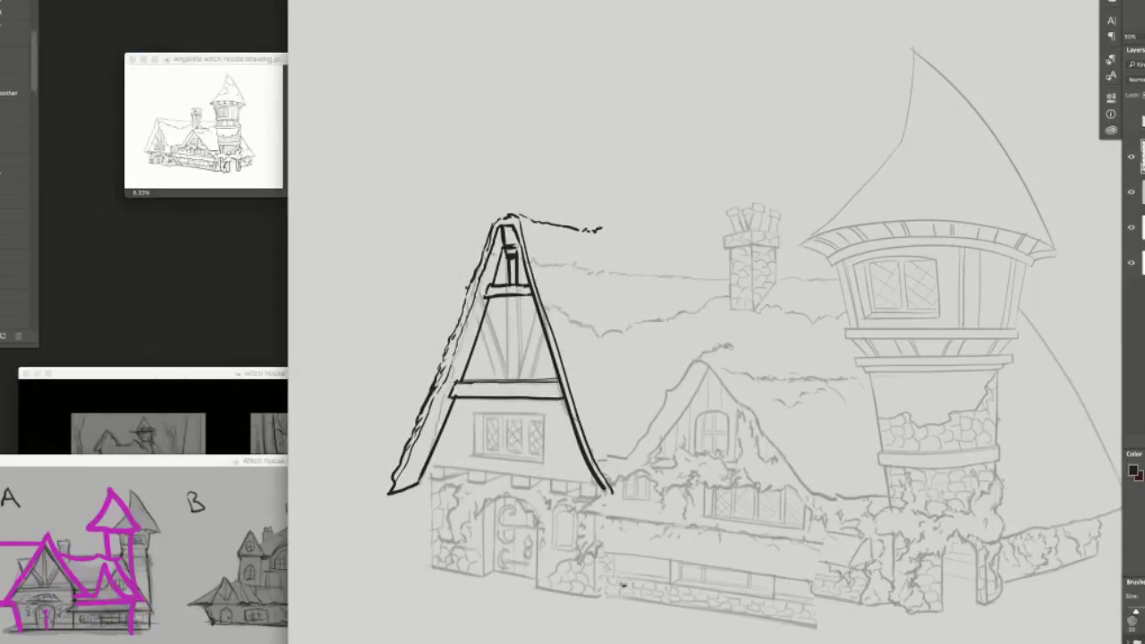
Step: Switch to the browser, find a brick Tudor house photo in the tudor cottage image results and place it on the drawing
{"action": "key", "text": "super+Tab"}
{"action": "left_click", "coordinate": [383, 222]}
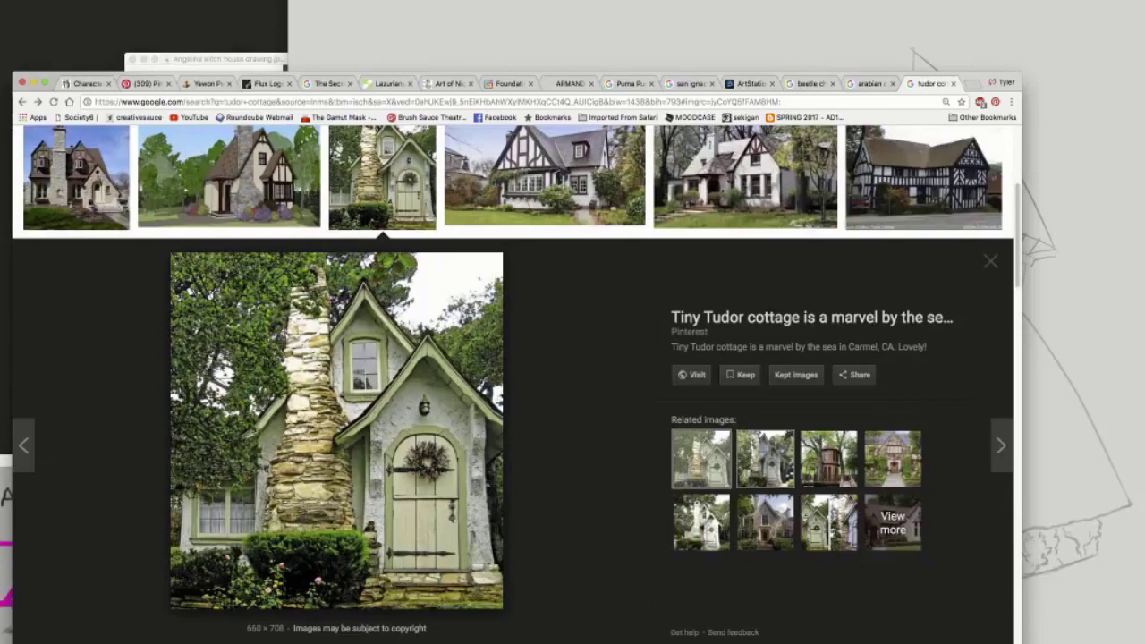
{"action": "left_click", "coordinate": [766, 459]}
{"action": "scroll", "coordinate": [627, 421], "scroll_direction": "up", "scroll_amount": 4}
{"action": "scroll", "coordinate": [626, 483], "scroll_direction": "down", "scroll_amount": 12}
{"action": "left_click", "coordinate": [701, 537]}
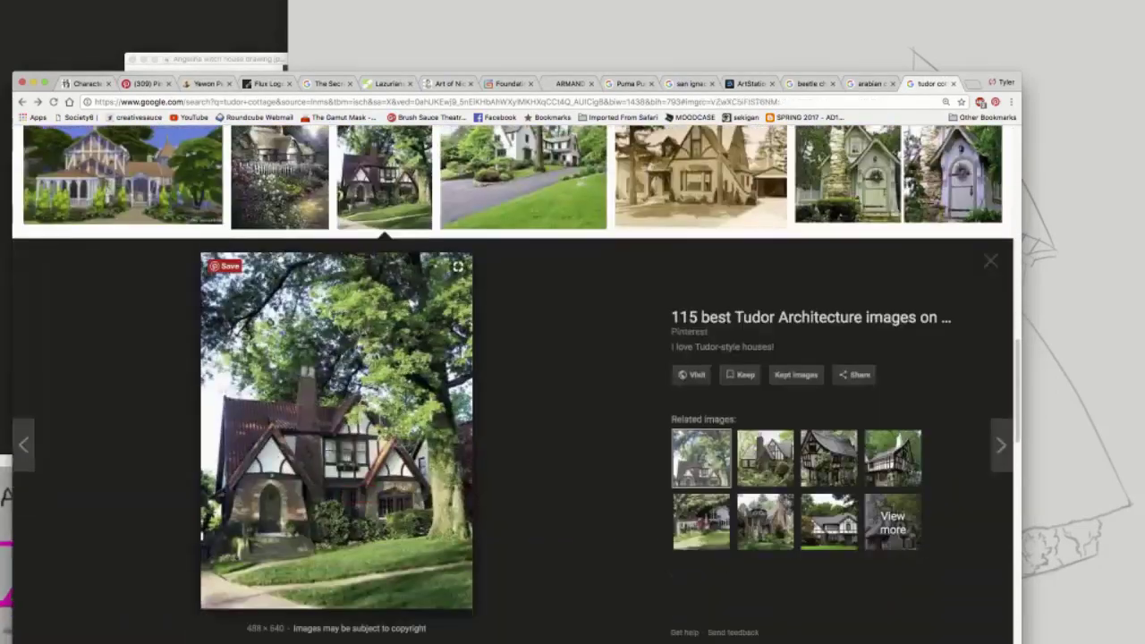
{"action": "key", "text": "super+Tab"}
{"action": "key", "text": "super+Tab"}
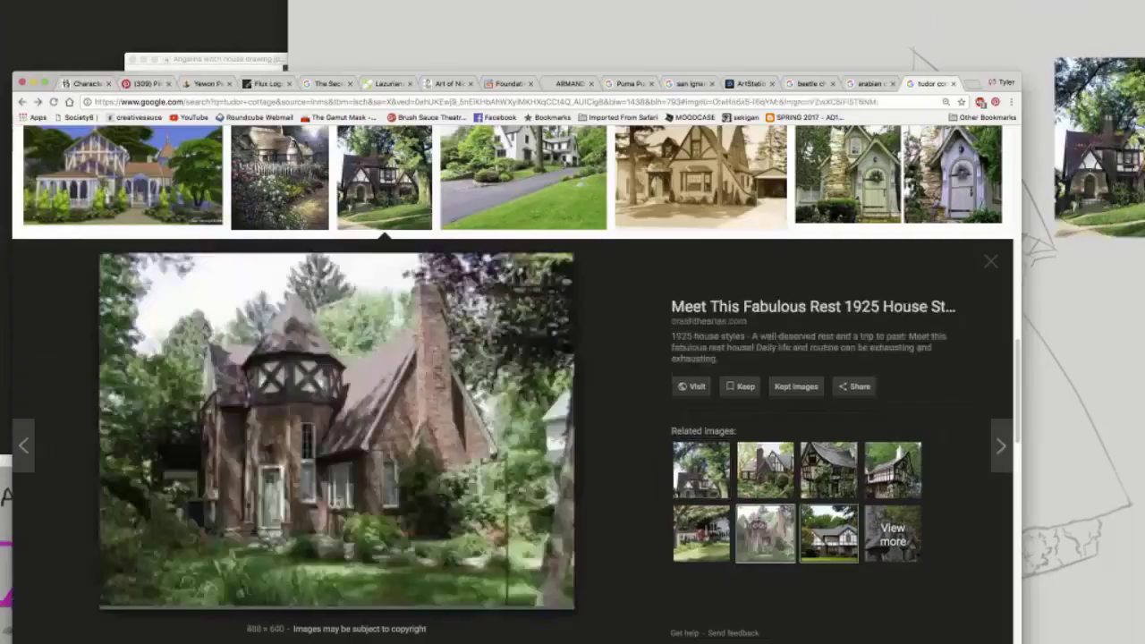
Step: Bring the sepia Tudor cottage photo into the drawing and position it beside the brick house photo
{"action": "left_click", "coordinate": [700, 206]}
{"action": "left_click_drag", "start_coordinate": [358, 502], "coordinate": [524, 398]}
{"action": "key", "text": "super+Tab"}
{"action": "key", "text": "super+Tab"}
{"action": "key", "text": "super+Tab"}
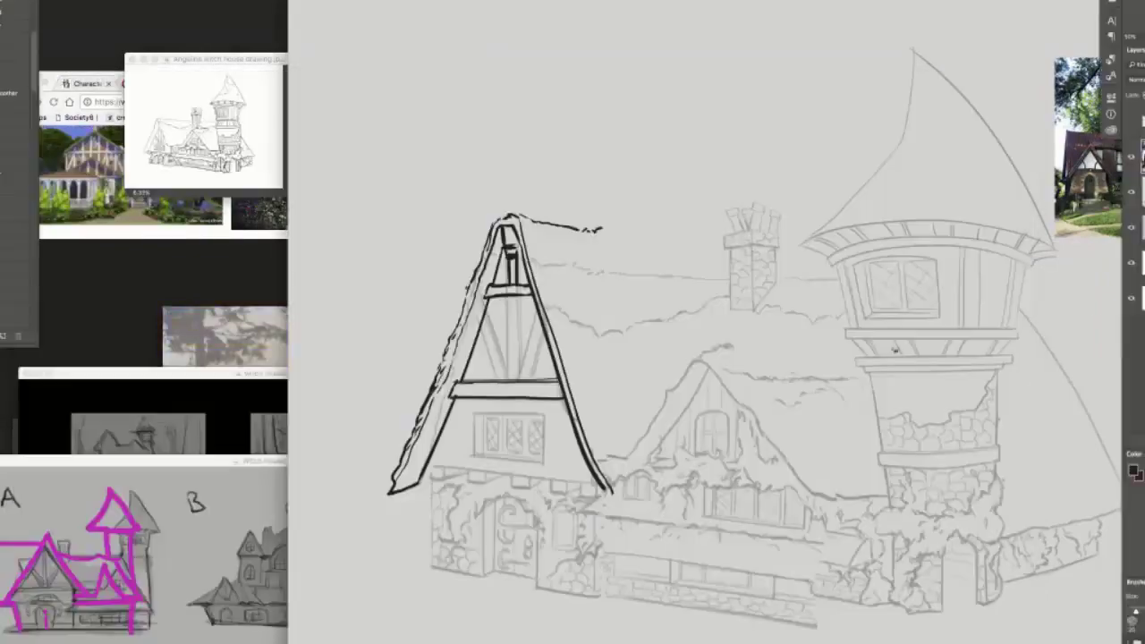
{"action": "left_click", "coordinate": [4, 2]}
{"action": "left_click", "coordinate": [36, 26]}
{"action": "key", "text": "v"}
{"action": "left_click_drag", "start_coordinate": [762, 347], "coordinate": [973, 57]}
Step: Find the black-and-white timber-framed Tudor cottage image in the browser and place it on the drawing beside the other references
{"action": "key", "text": "super+Tab"}
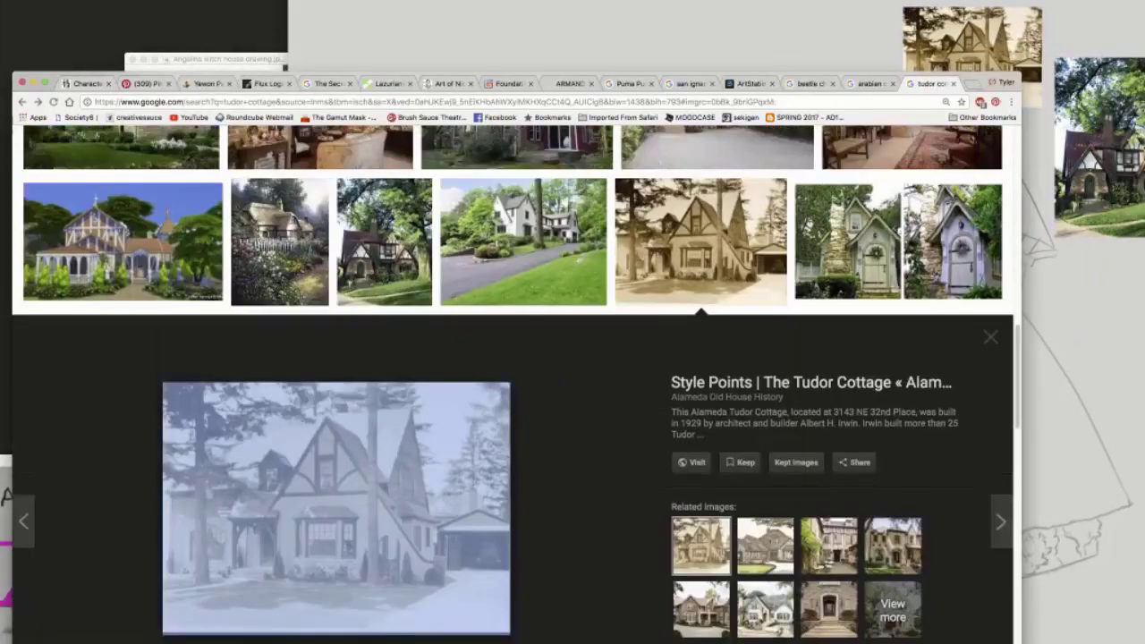
{"action": "scroll", "coordinate": [510, 385], "scroll_direction": "up", "scroll_amount": 10}
{"action": "left_click", "coordinate": [237, 322]}
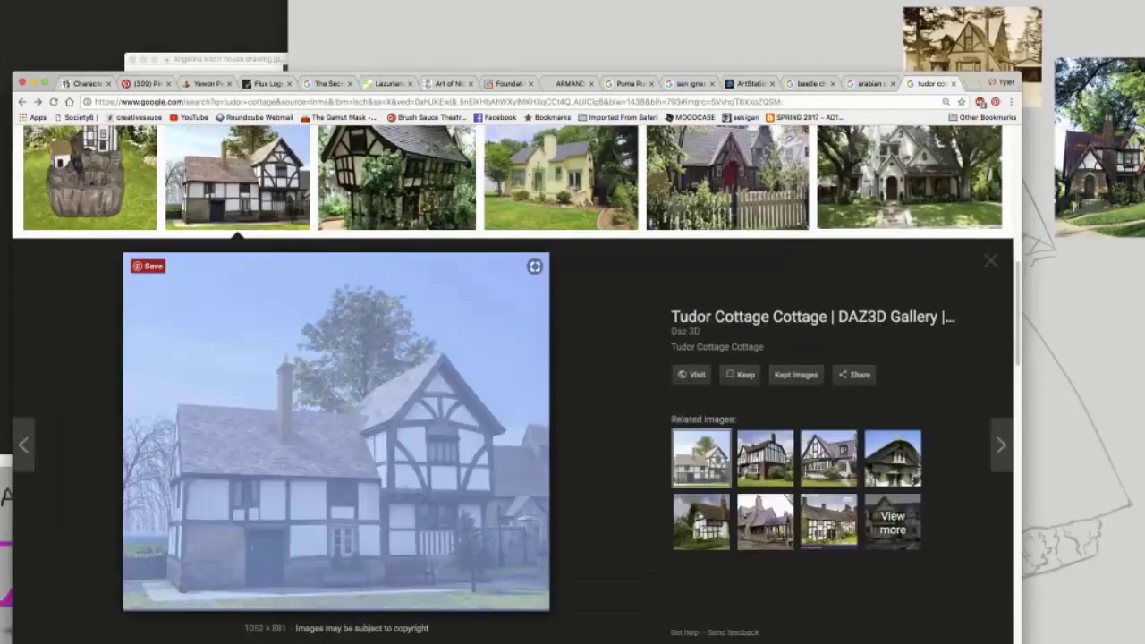
{"action": "key", "text": "super+Tab"}
{"action": "mouse_move", "coordinate": [337, 429]}
{"action": "left_mouse_down"}
{"action": "mouse_move", "coordinate": [1065, 309]}
{"action": "mouse_move", "coordinate": [774, 98]}
{"action": "left_mouse_up"}
Step: Merge the three reference photo layers, shift them together over the house and switch to a full-screen canvas view
{"action": "key", "text": "super+e"}
{"action": "key", "text": "super+e"}
{"action": "left_click_drag", "start_coordinate": [921, 157], "coordinate": [863, 173]}
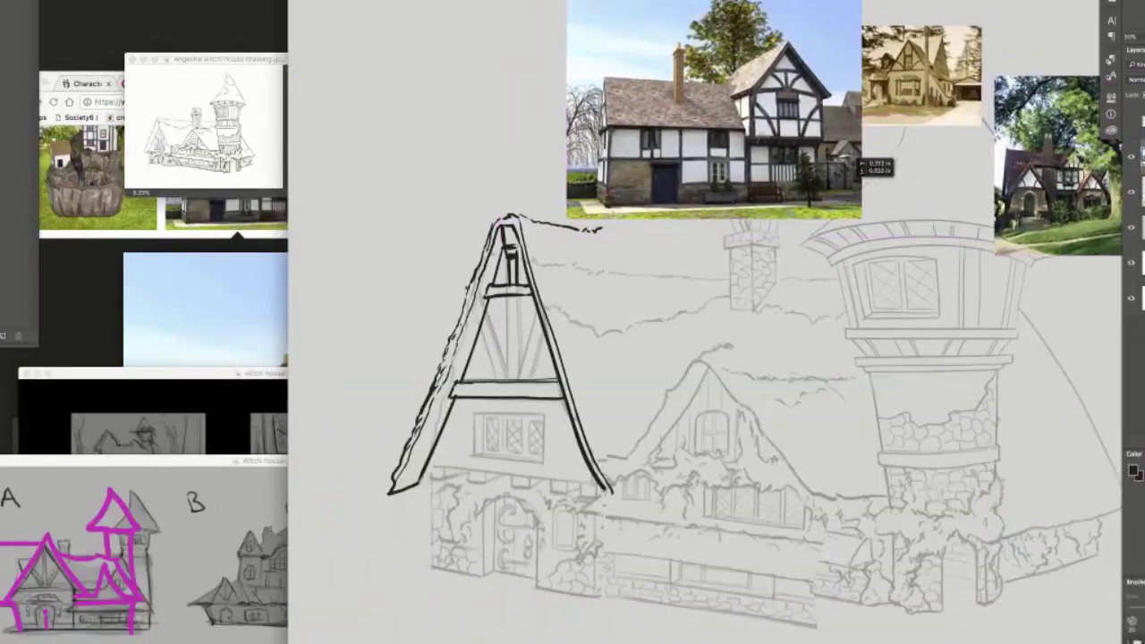
{"action": "key", "text": "f"}
Step: Draw a double-line vertical timber post on each side of the front gable's window and clean up the strokes
{"action": "key", "text": "b"}
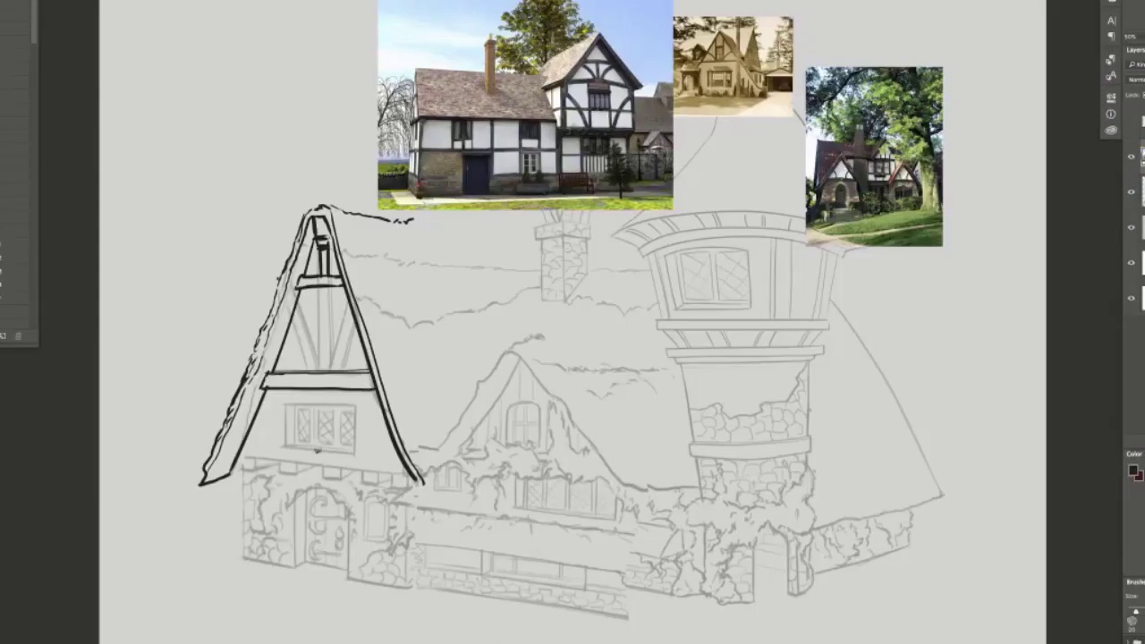
{"action": "left_click_drag", "start_coordinate": [360, 389], "coordinate": [354, 463]}
{"action": "key", "text": "ctrl+z"}
{"action": "left_click_drag", "start_coordinate": [365, 390], "coordinate": [361, 470]}
{"action": "left_click_drag", "start_coordinate": [277, 389], "coordinate": [279, 462]}
{"action": "left_click_drag", "start_coordinate": [285, 389], "coordinate": [288, 462]}
{"action": "key", "text": "e"}
{"action": "left_click", "coordinate": [327, 381]}
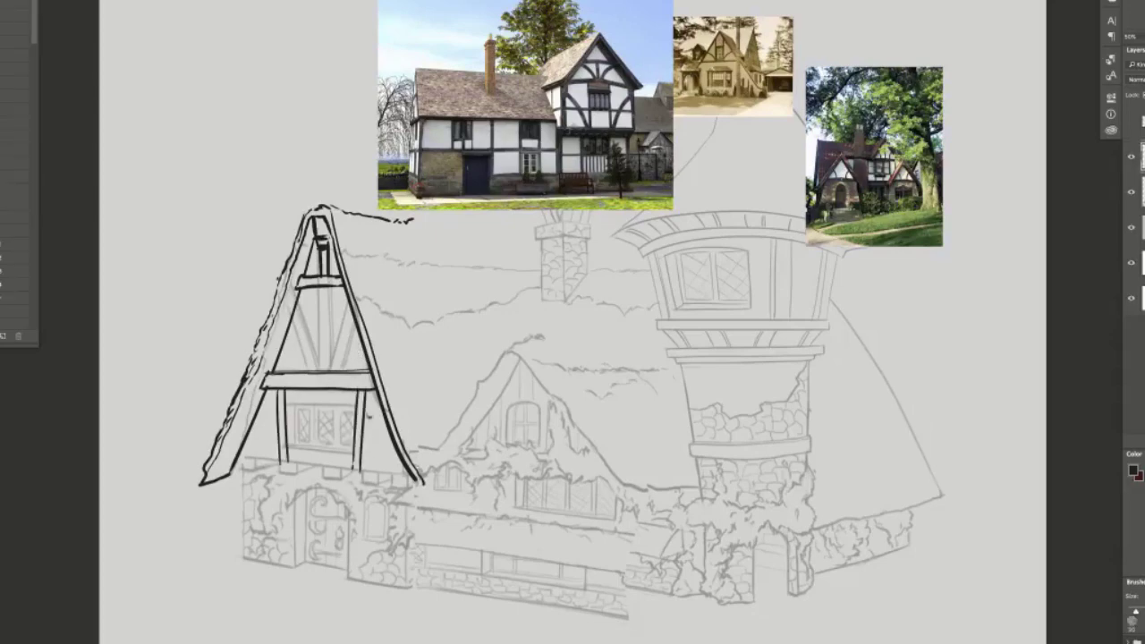
{"action": "left_click_drag", "start_coordinate": [658, 403], "coordinate": [645, 487]}
{"action": "left_click_drag", "start_coordinate": [694, 390], "coordinate": [803, 390]}
{"action": "left_click_drag", "start_coordinate": [801, 392], "coordinate": [805, 509]}
{"action": "left_click_drag", "start_coordinate": [740, 540], "coordinate": [789, 517]}
{"action": "left_click_drag", "start_coordinate": [684, 445], "coordinate": [652, 503]}
{"action": "left_click_drag", "start_coordinate": [664, 522], "coordinate": [718, 531]}
{"action": "left_click_drag", "start_coordinate": [609, 528], "coordinate": [376, 643]}
{"action": "left_click_drag", "start_coordinate": [420, 642], "coordinate": [644, 604]}
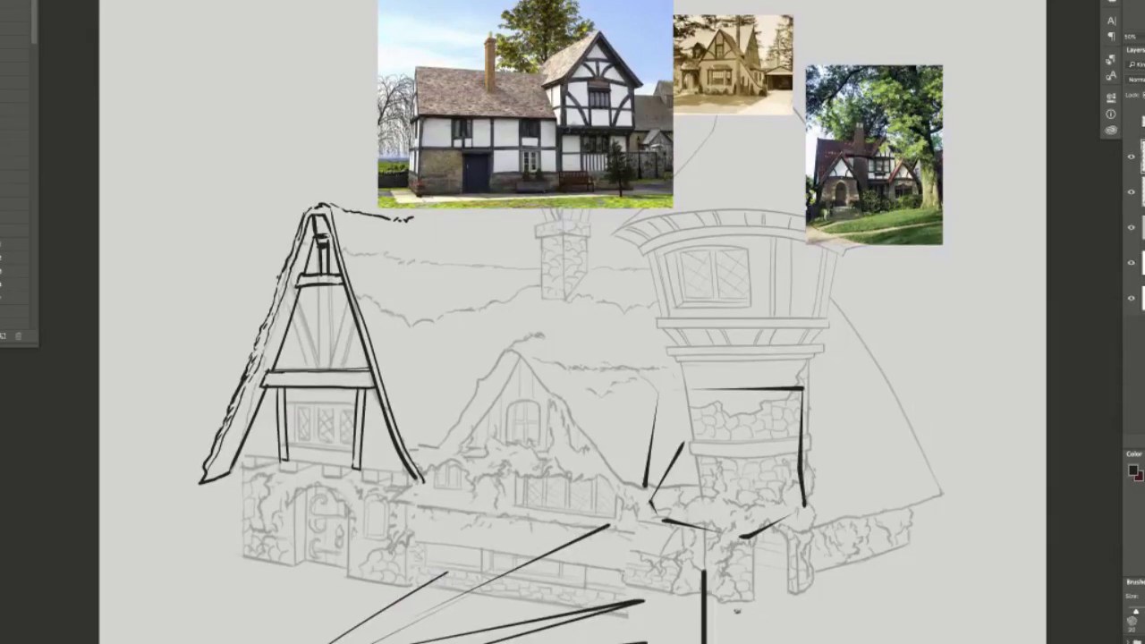
{"action": "key", "text": "ctrl+z"}
{"action": "key", "text": "ctrl+z"}
Step: Select and delete the stray black strokes around the lower part of the tower
{"action": "key", "text": "r"}
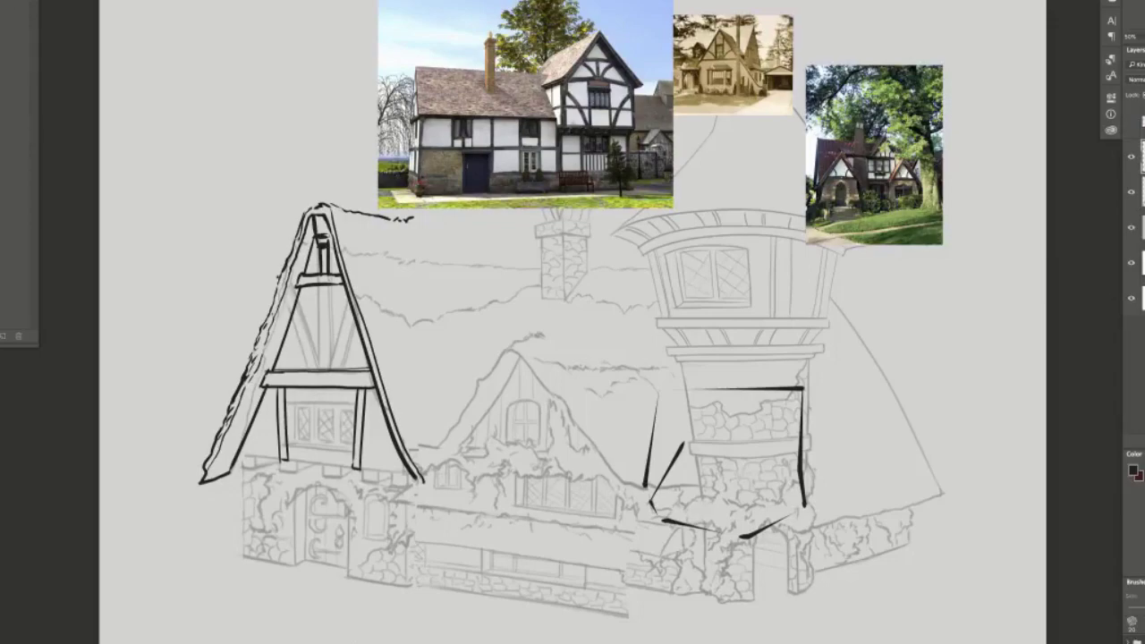
{"action": "left_click_drag", "start_coordinate": [327, 372], "coordinate": [400, 511]}
{"action": "left_click_drag", "start_coordinate": [468, 553], "coordinate": [313, 333], "text": "ctrl"}
{"action": "key", "text": "ctrl+z"}
{"action": "key", "text": "l"}
{"action": "left_click_drag", "start_coordinate": [868, 225], "coordinate": [881, 236]}
{"action": "key", "text": "Delete"}
{"action": "key", "text": "ctrl+d"}
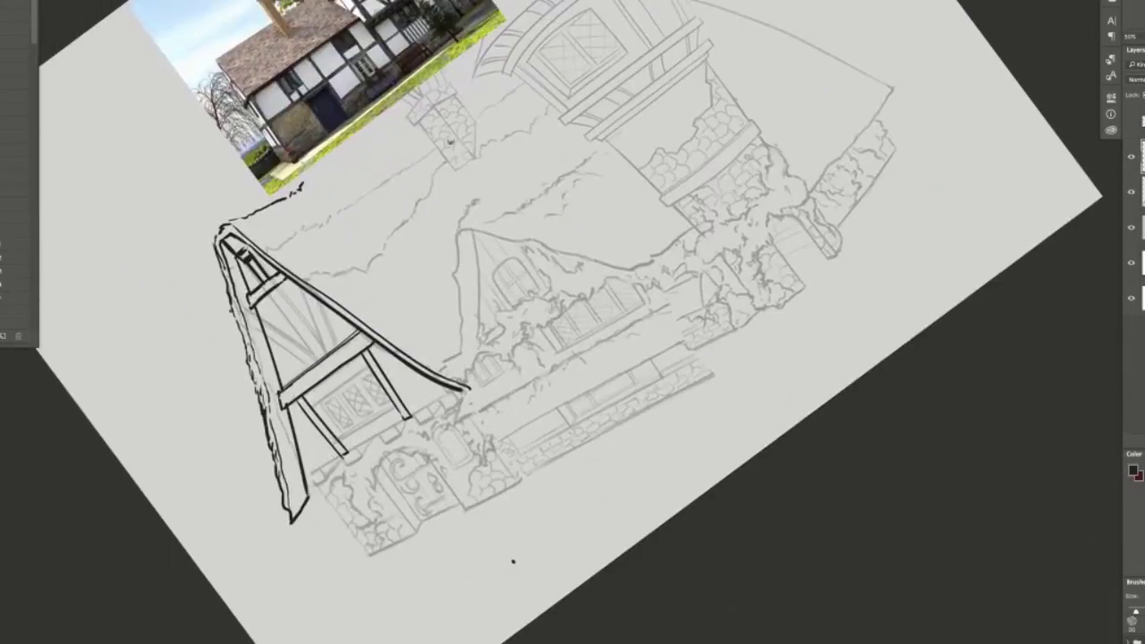
Step: Draw the long horizontal beam along the base of the front gable beneath the two window posts
{"action": "mouse_move", "coordinate": [306, 480]}
{"action": "left_mouse_down"}
{"action": "mouse_move", "coordinate": [454, 391]}
{"action": "mouse_move", "coordinate": [424, 388]}
{"action": "left_mouse_up"}
{"action": "key", "text": "ctrl+z"}
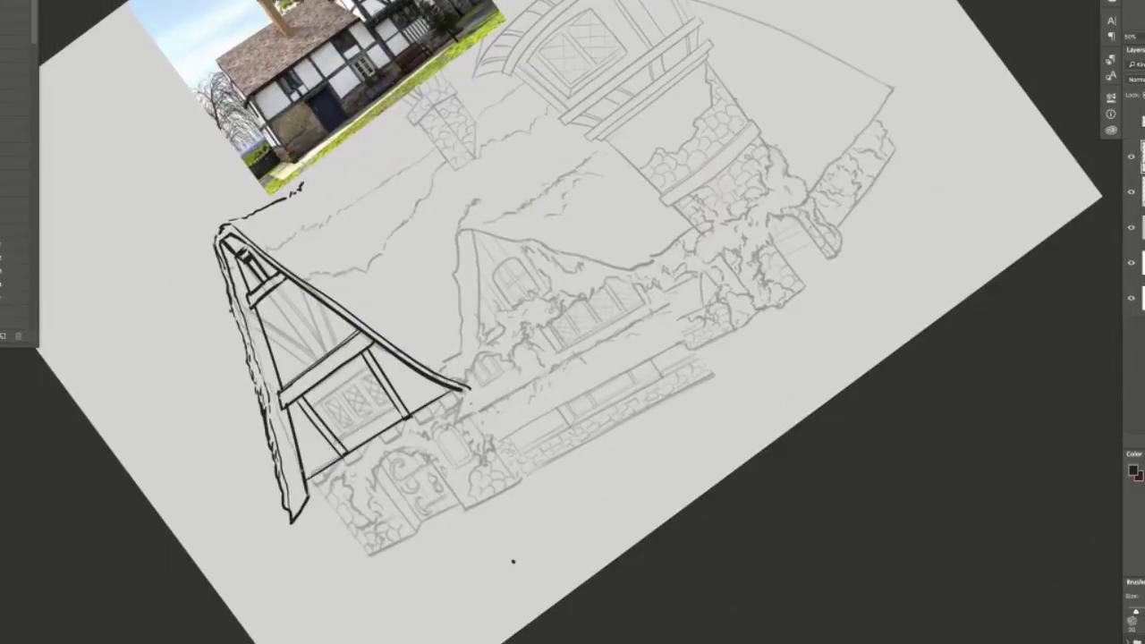
{"action": "left_click_drag", "start_coordinate": [513, 562], "coordinate": [582, 562]}
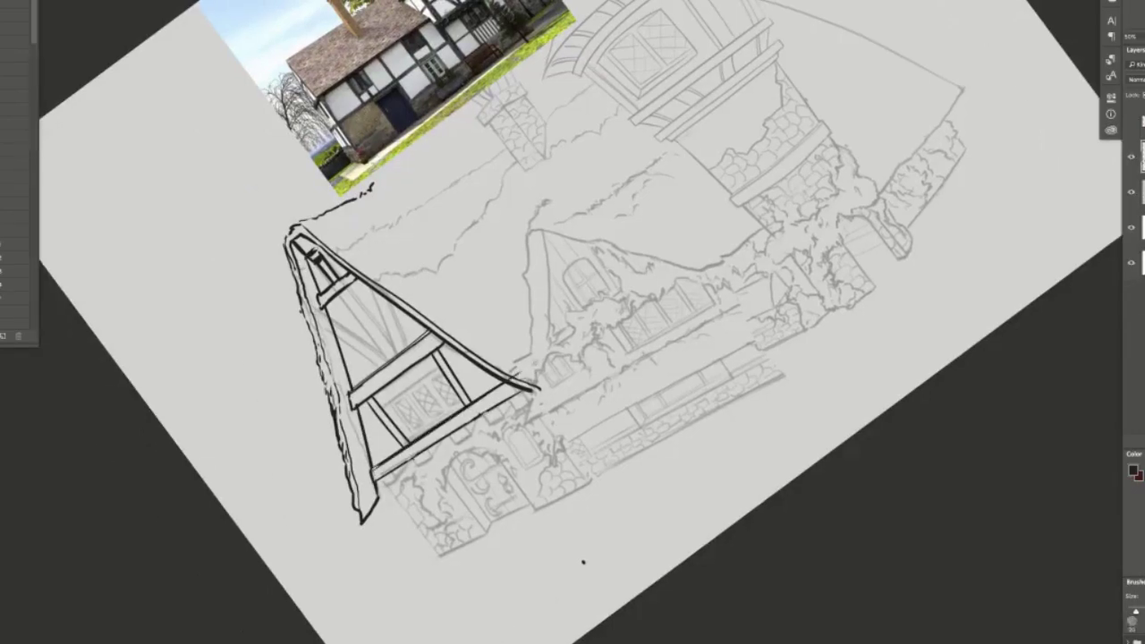
Step: Draw a row of small bracket blocks under the front gable's base beam
{"action": "left_click_drag", "start_coordinate": [440, 616], "coordinate": [318, 566]}
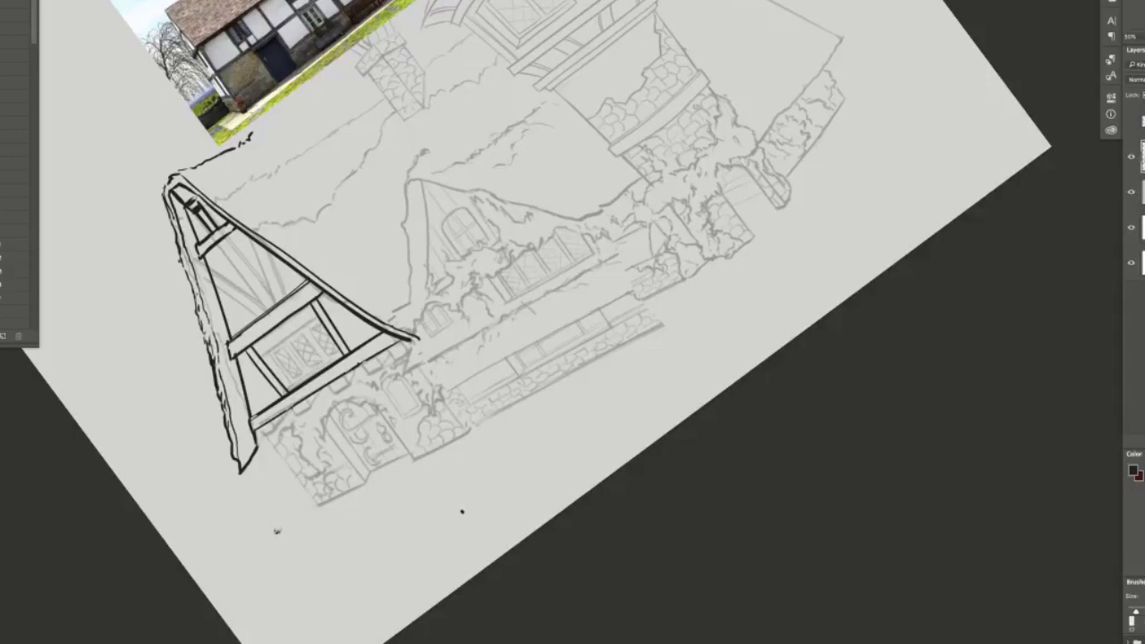
{"action": "left_click_drag", "start_coordinate": [331, 385], "coordinate": [345, 393]}
{"action": "mouse_move", "coordinate": [363, 367]}
{"action": "left_mouse_down"}
{"action": "mouse_move", "coordinate": [380, 374]}
{"action": "mouse_move", "coordinate": [407, 356]}
{"action": "left_mouse_up"}
{"action": "left_click_drag", "start_coordinate": [293, 401], "coordinate": [310, 414]}
{"action": "left_click_drag", "start_coordinate": [270, 421], "coordinate": [276, 432]}
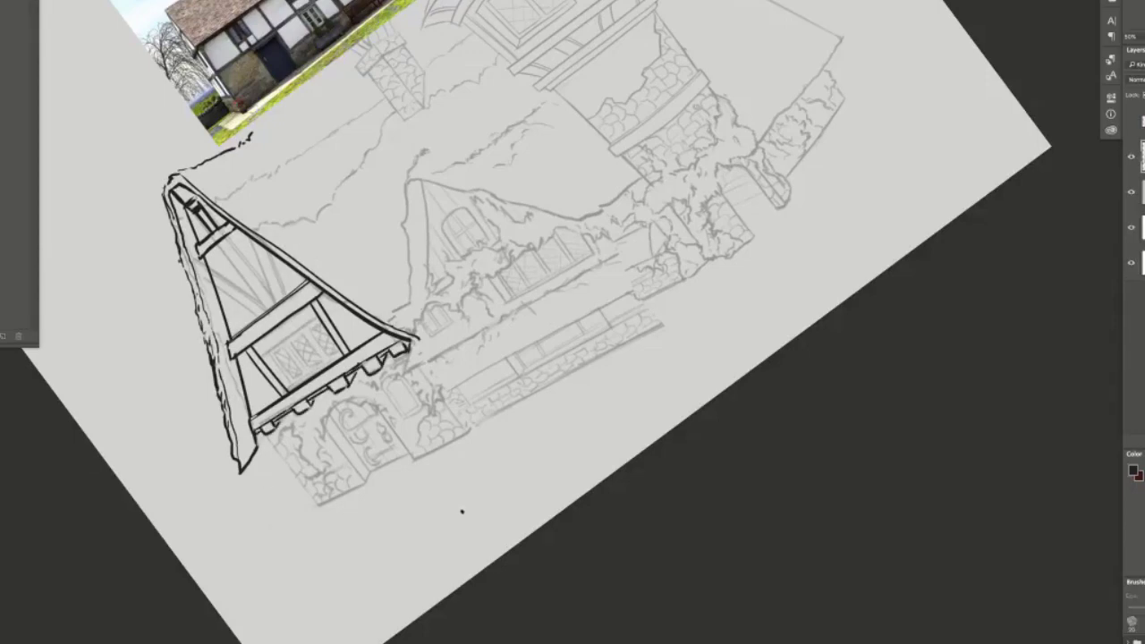
{"action": "key", "text": "Escape"}
{"action": "left_click_drag", "start_coordinate": [488, 319], "coordinate": [434, 453]}
{"action": "left_click_drag", "start_coordinate": [298, 412], "coordinate": [335, 429]}
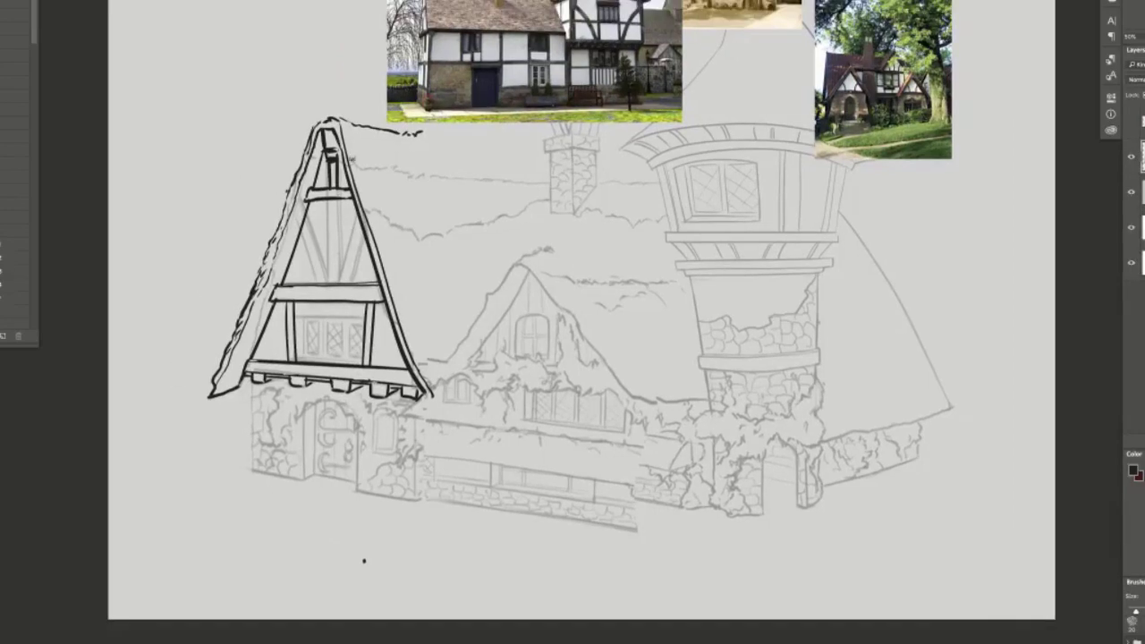
Step: Draw the upper front gable's central vertical post and the curved braces rising from its foot to both rafters
{"action": "key", "text": "ctrl+z"}
{"action": "mouse_move", "coordinate": [340, 200]}
{"action": "left_mouse_down"}
{"action": "mouse_move", "coordinate": [342, 276]}
{"action": "mouse_move", "coordinate": [330, 281]}
{"action": "left_mouse_up"}
{"action": "left_click_drag", "start_coordinate": [340, 201], "coordinate": [342, 275]}
{"action": "left_click_drag", "start_coordinate": [302, 215], "coordinate": [327, 283]}
{"action": "left_click_drag", "start_coordinate": [361, 220], "coordinate": [342, 284]}
{"action": "left_click_drag", "start_coordinate": [366, 237], "coordinate": [351, 283]}
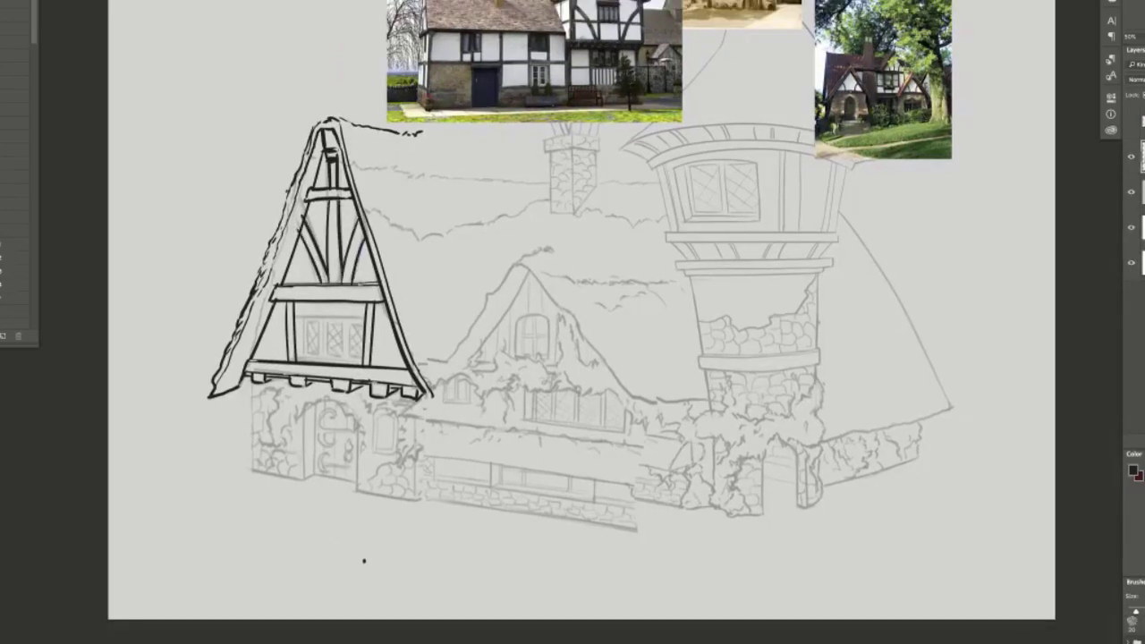
{"action": "left_click_drag", "start_coordinate": [303, 218], "coordinate": [299, 232]}
{"action": "key", "text": "e"}
{"action": "key", "text": "b"}
{"action": "key", "text": "x"}
{"action": "mouse_move", "coordinate": [865, 94]}
{"action": "left_mouse_down"}
{"action": "mouse_move", "coordinate": [871, 114]}
{"action": "mouse_move", "coordinate": [825, 132]}
{"action": "left_mouse_up"}
{"action": "left_click_drag", "start_coordinate": [866, 106], "coordinate": [873, 130]}
{"action": "key", "text": "x"}
{"action": "key", "text": "ctrl+z"}
{"action": "left_click_drag", "start_coordinate": [253, 385], "coordinate": [251, 469]}
{"action": "key", "text": "ctrl+z"}
{"action": "scroll", "coordinate": [258, 385], "scroll_direction": "down", "scroll_amount": 1}
{"action": "scroll", "coordinate": [294, 384], "scroll_direction": "up", "scroll_amount": 1}
{"action": "left_click_drag", "start_coordinate": [297, 385], "coordinate": [418, 336]}
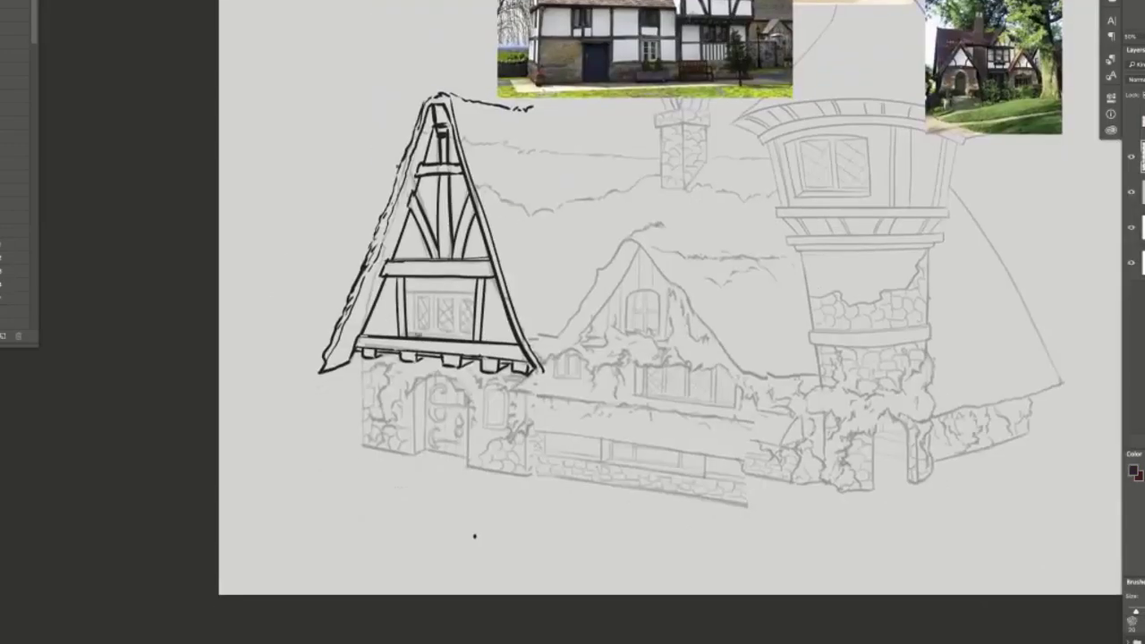
{"action": "mouse_move", "coordinate": [361, 359]}
{"action": "left_mouse_down"}
{"action": "mouse_move", "coordinate": [358, 443]}
{"action": "mouse_move", "coordinate": [431, 300]}
{"action": "left_mouse_up"}
{"action": "key", "text": "ctrl+z"}
Step: Outline the lower front wall beneath the front gable with two side edges and a slanted base line
{"action": "scroll", "coordinate": [363, 394], "scroll_direction": "down", "scroll_amount": 2}
{"action": "scroll", "coordinate": [382, 291], "scroll_direction": "up", "scroll_amount": 2}
{"action": "left_click_drag", "start_coordinate": [316, 359], "coordinate": [306, 449]}
{"action": "left_click_drag", "start_coordinate": [483, 388], "coordinate": [493, 483]}
{"action": "mouse_move", "coordinate": [305, 449]}
{"action": "left_mouse_down"}
{"action": "mouse_move", "coordinate": [562, 500]}
{"action": "mouse_move", "coordinate": [519, 512]}
{"action": "mouse_move", "coordinate": [558, 494]}
{"action": "left_mouse_up"}
{"action": "key", "text": "ctrl+z"}
{"action": "key", "text": "ctrl+z"}
{"action": "key", "text": "e"}
{"action": "left_click_drag", "start_coordinate": [557, 494], "coordinate": [496, 486]}
{"action": "key", "text": "b"}
Step: Rework both side edges of the lower front wall into rough, uneven stone contours
{"action": "left_click_drag", "start_coordinate": [316, 369], "coordinate": [306, 448]}
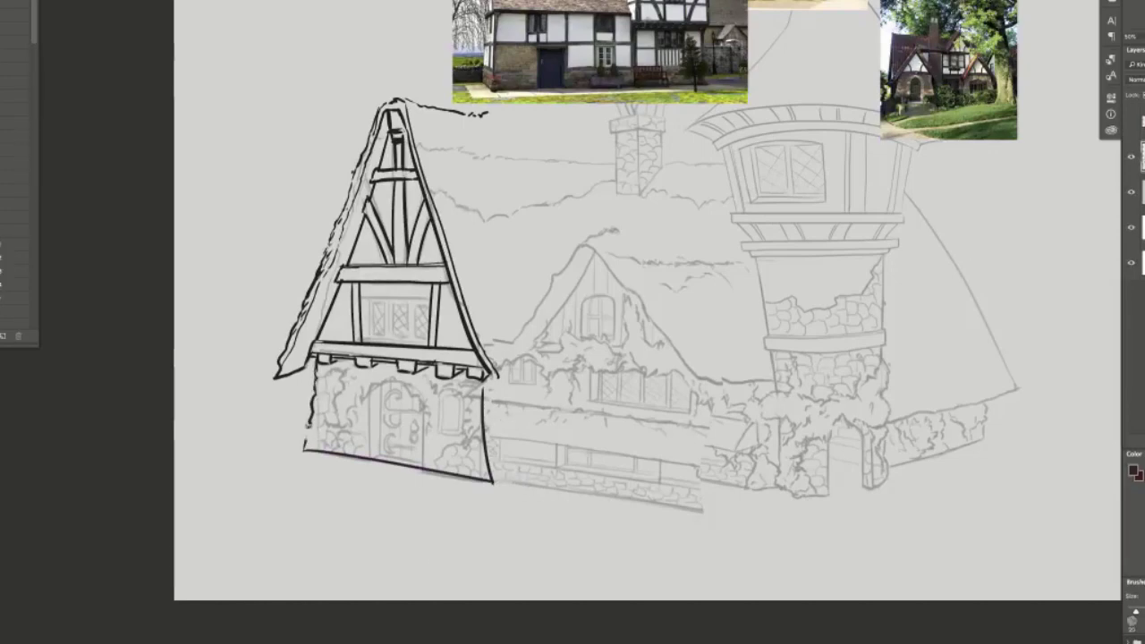
{"action": "key", "text": "e"}
{"action": "left_click_drag", "start_coordinate": [483, 387], "coordinate": [492, 480]}
{"action": "key", "text": "b"}
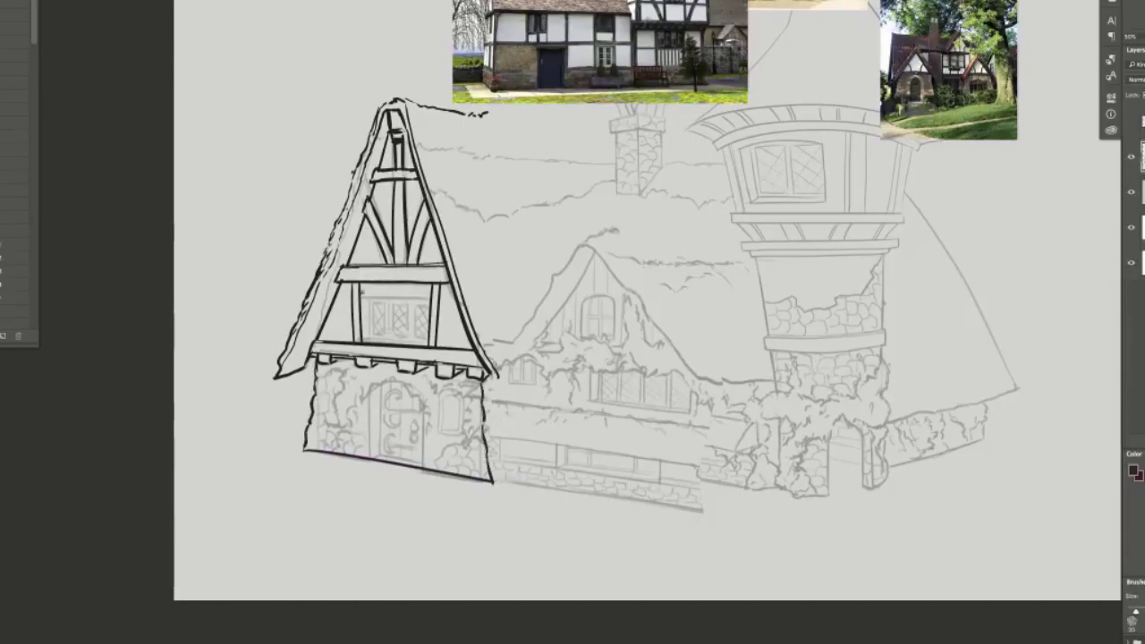
Step: Draw a shallow hood above the front gable's window, spanning the two timber posts
{"action": "left_click_drag", "start_coordinate": [361, 292], "coordinate": [533, 293]}
{"action": "scroll", "coordinate": [470, 290], "scroll_direction": "up", "scroll_amount": 2}
{"action": "key", "text": "ctrl+z"}
{"action": "left_click_drag", "start_coordinate": [192, 297], "coordinate": [290, 295]}
{"action": "left_click_drag", "start_coordinate": [189, 310], "coordinate": [297, 310]}
{"action": "mouse_move", "coordinate": [191, 298]}
{"action": "left_mouse_down"}
{"action": "mouse_move", "coordinate": [182, 311]}
{"action": "mouse_move", "coordinate": [207, 303]}
{"action": "left_mouse_up"}
{"action": "right_click", "coordinate": [302, 312]}
{"action": "left_click", "coordinate": [374, 399]}
{"action": "left_click", "coordinate": [195, 304]}
{"action": "right_click", "coordinate": [260, 306]}
{"action": "left_click", "coordinate": [479, 533]}
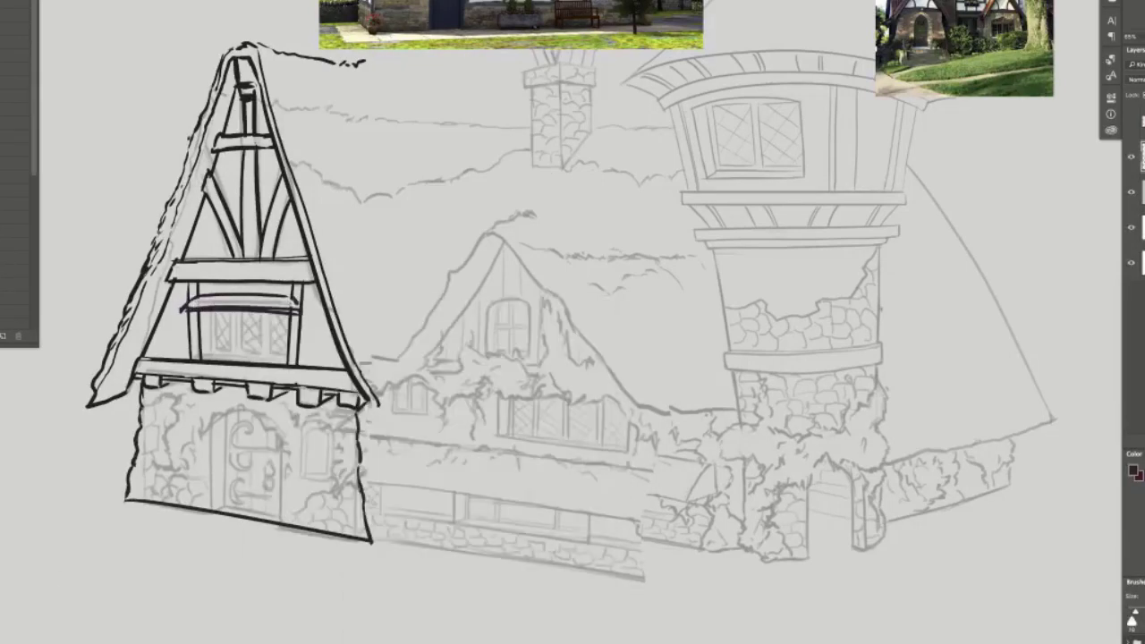
Step: Refine the window hood and add horizontal lines between it and the beam above
{"action": "left_click_drag", "start_coordinate": [291, 300], "coordinate": [248, 408]}
{"action": "key", "text": "e"}
{"action": "right_click", "coordinate": [246, 411]}
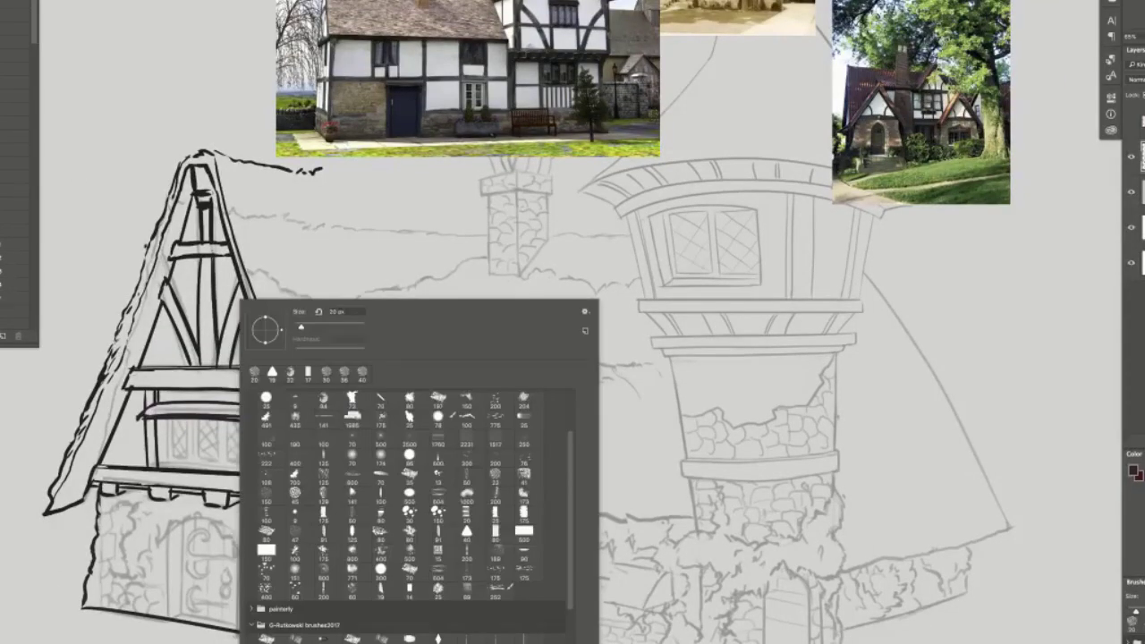
{"action": "key", "text": "Escape"}
{"action": "left_click_drag", "start_coordinate": [158, 393], "coordinate": [265, 396]}
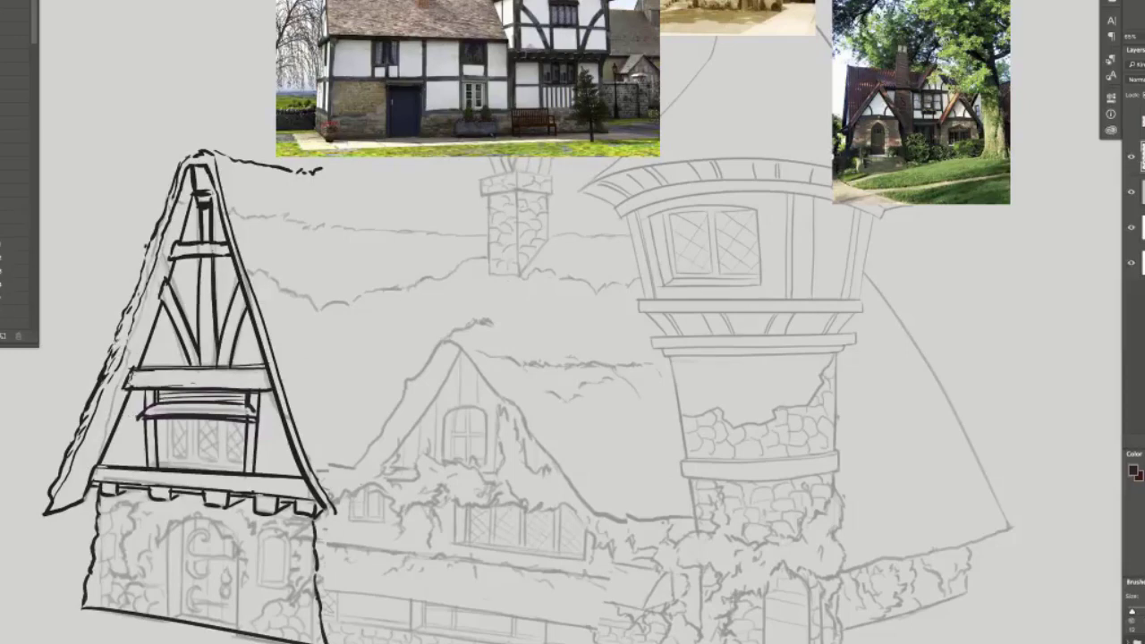
Step: Set the brush size to 9 px and add fine wood-grain lines to the front gable's central post and crossbeam
{"action": "right_click", "coordinate": [179, 291]}
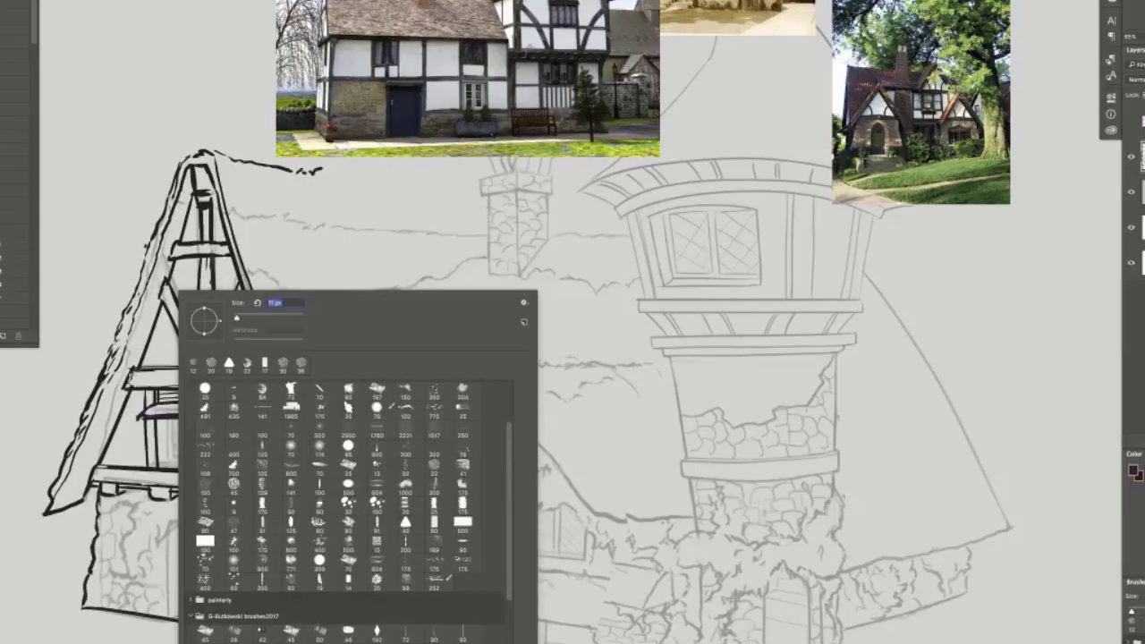
{"action": "type", "text": "9"}
{"action": "key", "text": "Return"}
{"action": "left_click_drag", "start_coordinate": [209, 358], "coordinate": [202, 187]}
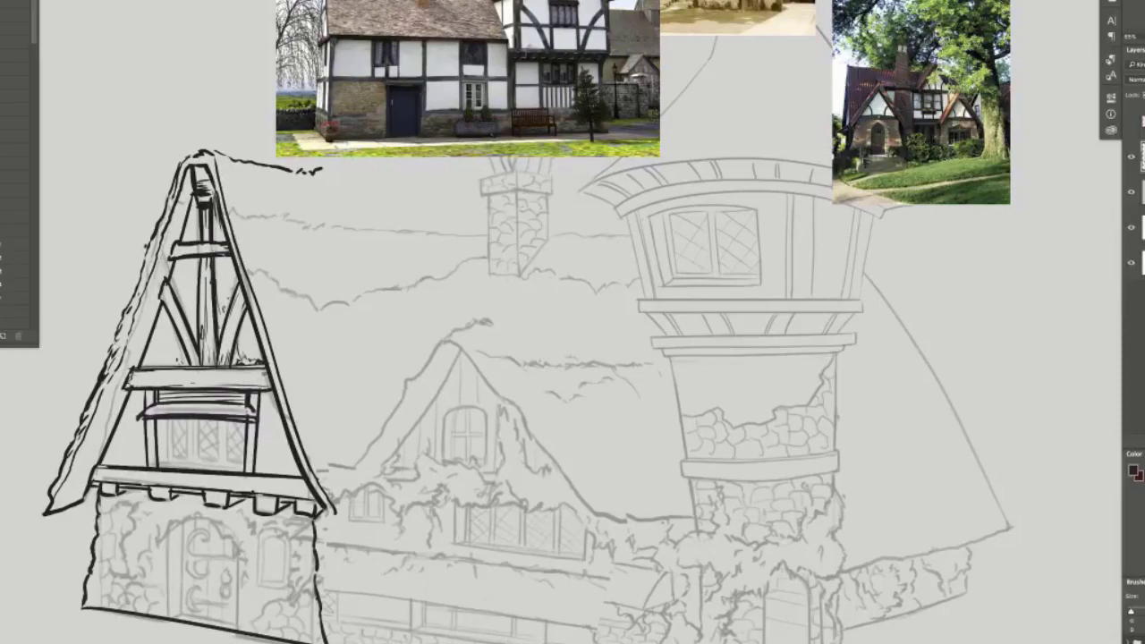
{"action": "left_click_drag", "start_coordinate": [153, 381], "coordinate": [215, 378]}
Step: Ink the front gable window's vertical frames and the bottom rails of its panes
{"action": "left_click_drag", "start_coordinate": [717, 8], "coordinate": [672, 81]}
{"action": "left_click_drag", "start_coordinate": [295, 348], "coordinate": [343, 295]}
{"action": "left_click_drag", "start_coordinate": [226, 439], "coordinate": [227, 488]}
{"action": "left_click_drag", "start_coordinate": [205, 440], "coordinate": [205, 488]}
{"action": "left_click_drag", "start_coordinate": [198, 438], "coordinate": [199, 488]}
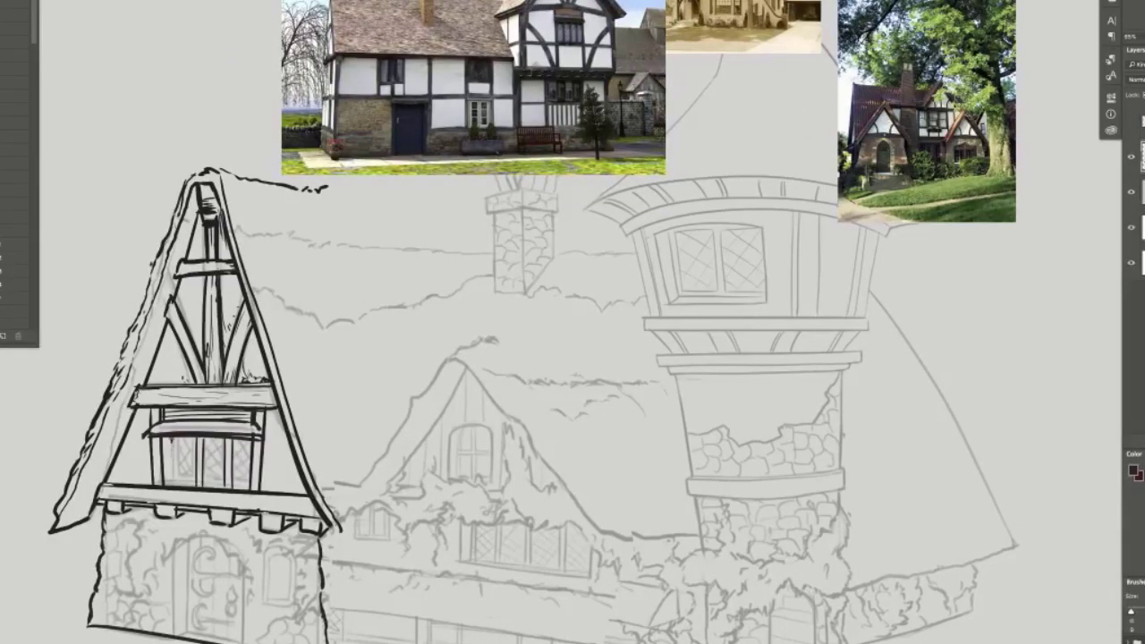
{"action": "left_click_drag", "start_coordinate": [248, 441], "coordinate": [246, 489]}
{"action": "left_click_drag", "start_coordinate": [172, 437], "coordinate": [173, 486]}
{"action": "left_click_drag", "start_coordinate": [203, 478], "coordinate": [219, 478]}
{"action": "left_click_drag", "start_coordinate": [232, 481], "coordinate": [243, 481]}
{"action": "left_click_drag", "start_coordinate": [194, 437], "coordinate": [194, 481]}
{"action": "left_click_drag", "start_coordinate": [175, 438], "coordinate": [175, 480]}
Step: Choose a brush and draw the middle gable's two sloping rafters as double lines meeting at the peak
{"action": "mouse_move", "coordinate": [425, 605]}
{"action": "left_mouse_down"}
{"action": "mouse_move", "coordinate": [427, 567]}
{"action": "mouse_move", "coordinate": [246, 586]}
{"action": "mouse_move", "coordinate": [296, 562]}
{"action": "left_mouse_up"}
{"action": "key", "text": "ctrl+minus"}
{"action": "right_click", "coordinate": [344, 508]}
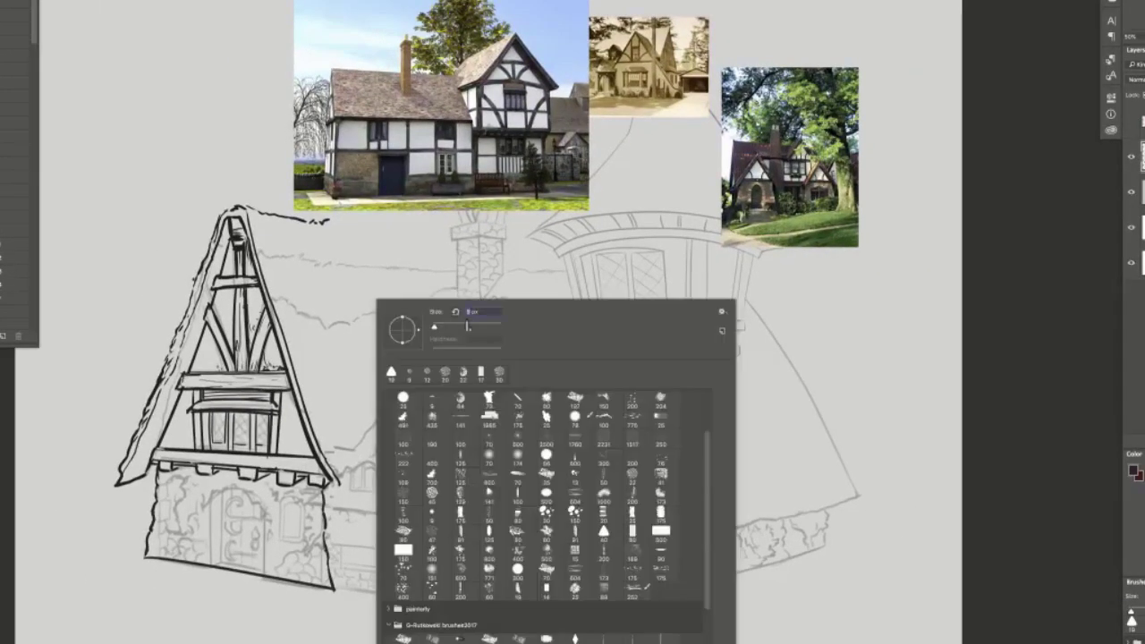
{"action": "double_click", "coordinate": [414, 376]}
{"action": "mouse_move", "coordinate": [335, 484]}
{"action": "left_mouse_down"}
{"action": "mouse_move", "coordinate": [369, 476]}
{"action": "mouse_move", "coordinate": [436, 351]}
{"action": "mouse_move", "coordinate": [529, 497]}
{"action": "left_mouse_up"}
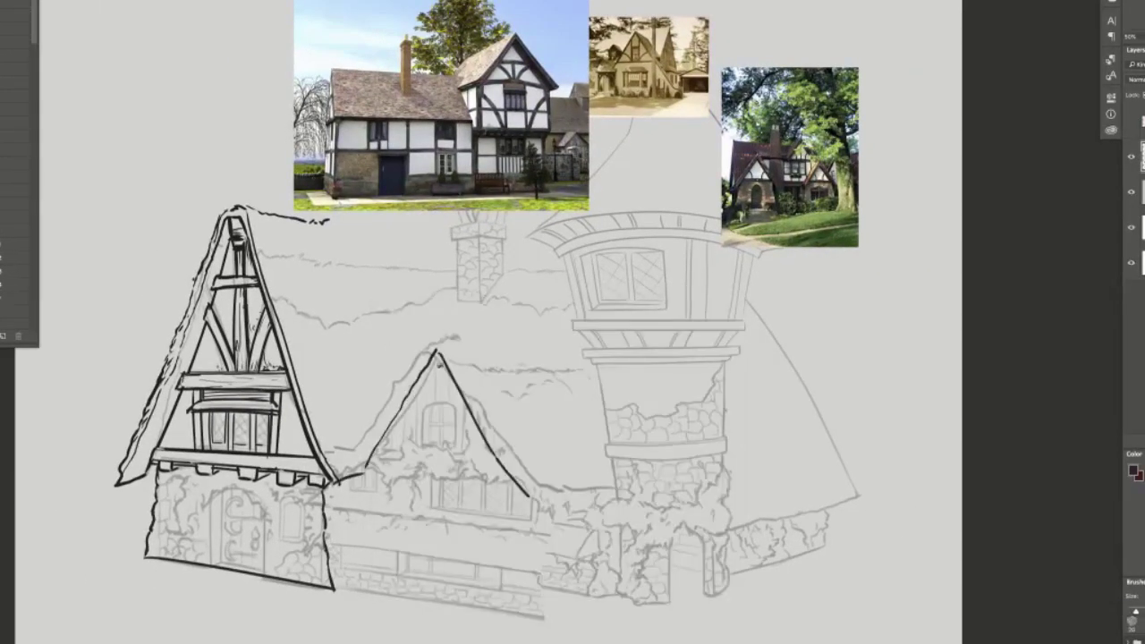
{"action": "key", "text": "ctrl+z"}
{"action": "mouse_move", "coordinate": [442, 364]}
{"action": "left_mouse_down"}
{"action": "mouse_move", "coordinate": [378, 475]}
{"action": "mouse_move", "coordinate": [395, 462]}
{"action": "left_mouse_up"}
{"action": "mouse_move", "coordinate": [394, 462]}
{"action": "left_mouse_down"}
{"action": "mouse_move", "coordinate": [447, 369]}
{"action": "mouse_move", "coordinate": [530, 495]}
{"action": "left_mouse_up"}
Step: Draw the wall corner and long base line below the middle gable, and start its roof ridge at the peak
{"action": "mouse_move", "coordinate": [438, 353]}
{"action": "left_mouse_down"}
{"action": "mouse_move", "coordinate": [368, 469]}
{"action": "mouse_move", "coordinate": [369, 579]}
{"action": "mouse_move", "coordinate": [597, 612]}
{"action": "left_mouse_up"}
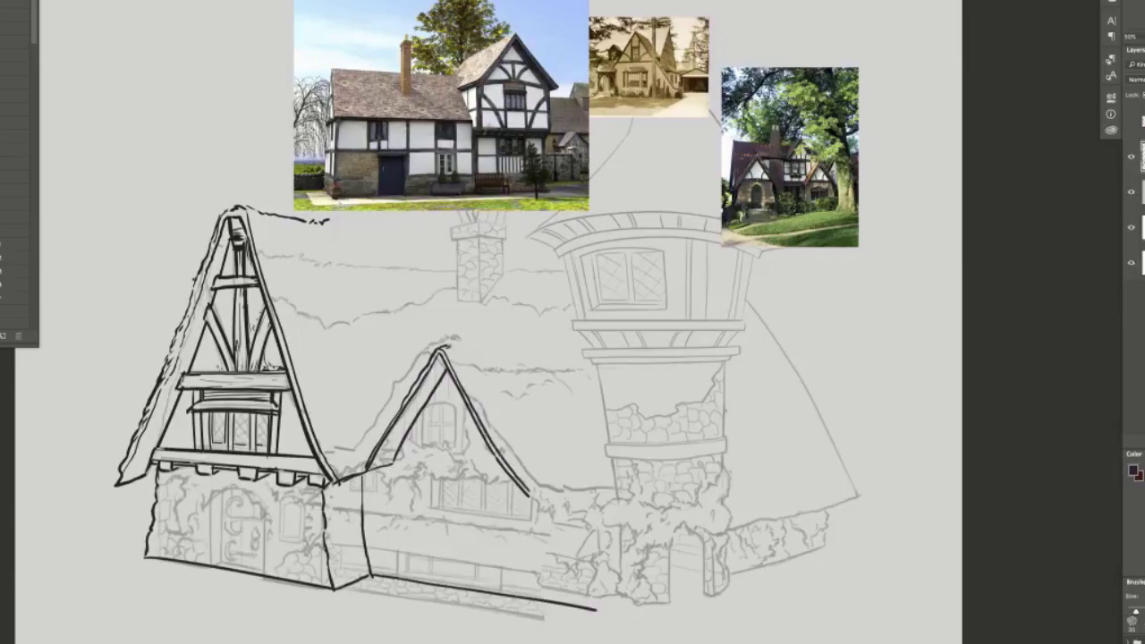
{"action": "left_click_drag", "start_coordinate": [443, 349], "coordinate": [482, 345]}
{"action": "left_click_drag", "start_coordinate": [533, 500], "coordinate": [450, 552]}
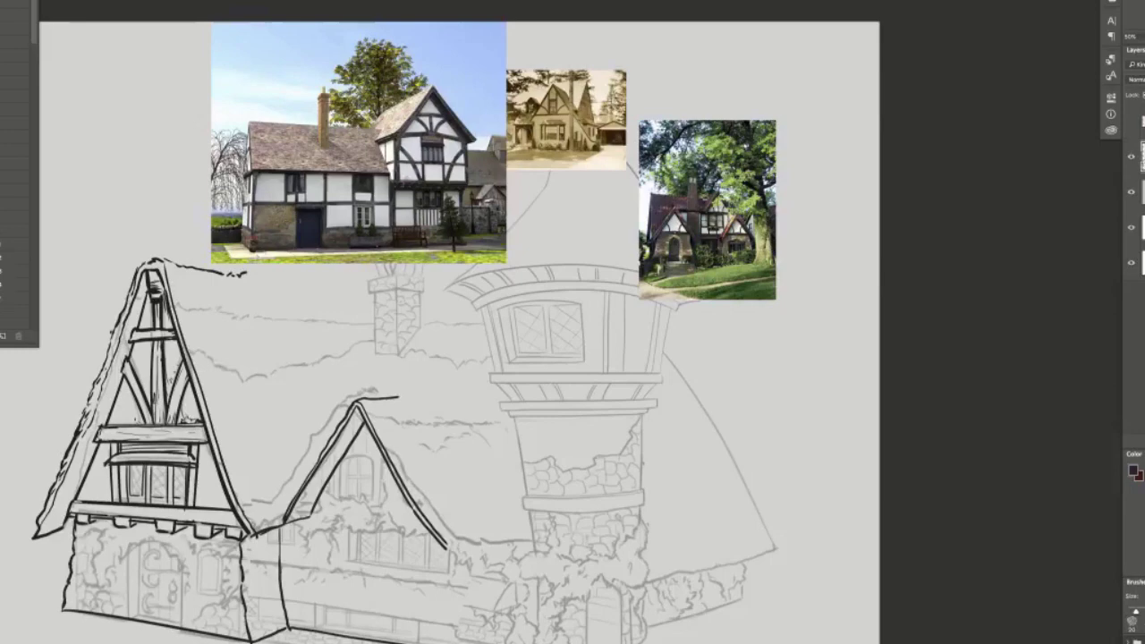
Step: Select the three reference photos and remove them from the line drawing layer
{"action": "key", "text": "m"}
{"action": "left_click_drag", "start_coordinate": [181, 5], "coordinate": [827, 264]}
{"action": "left_click_drag", "start_coordinate": [632, 223], "coordinate": [780, 307]}
{"action": "right_click", "coordinate": [800, 303]}
{"action": "key", "text": "Delete"}
{"action": "key", "text": "ctrl+d"}
{"action": "key", "text": "ctrl+minus"}
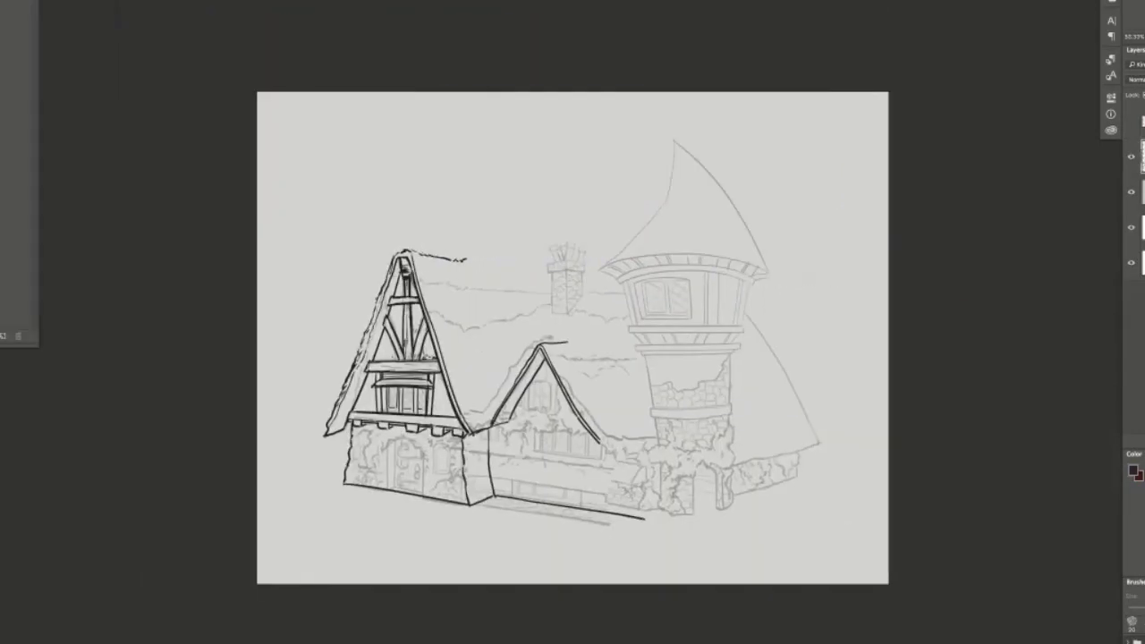
Step: Paste the reference photos as a separate layer, scale them down and place them in the canvas's upper-left corner
{"action": "key", "text": "ctrl+v"}
{"action": "left_click_drag", "start_coordinate": [573, 339], "coordinate": [505, 185]}
{"action": "key", "text": "ctrl+t"}
{"action": "left_click_drag", "start_coordinate": [694, 276], "coordinate": [629, 244]}
{"action": "key", "text": "Return"}
{"action": "left_click_drag", "start_coordinate": [515, 193], "coordinate": [418, 184]}
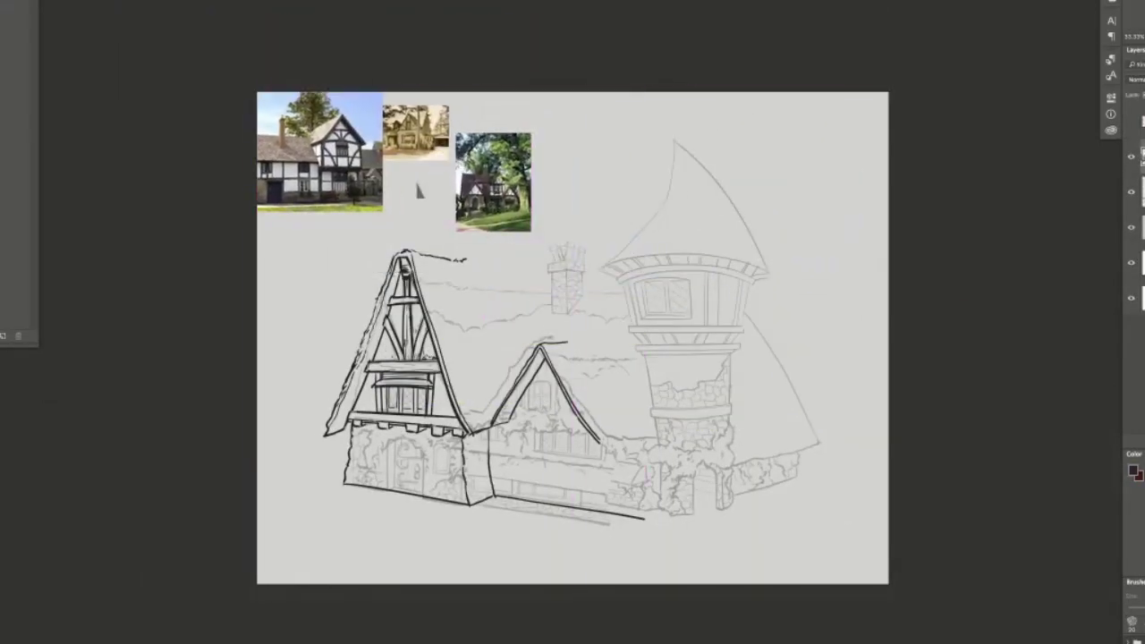
Step: Draw the middle gable's roof ridge and far edge, and extend the front gable's roof with its ridge and rear slope
{"action": "key", "text": "ctrl+plus"}
{"action": "left_click_drag", "start_coordinate": [565, 343], "coordinate": [653, 337]}
{"action": "left_click_drag", "start_coordinate": [613, 493], "coordinate": [636, 488]}
{"action": "left_click_drag", "start_coordinate": [654, 339], "coordinate": [635, 488]}
{"action": "left_click_drag", "start_coordinate": [412, 222], "coordinate": [644, 338]}
Step: Draw a long, slightly sagging ridge line for the main roof behind the middle gable, reaching across the tower
{"action": "left_click_drag", "start_coordinate": [504, 284], "coordinate": [830, 288]}
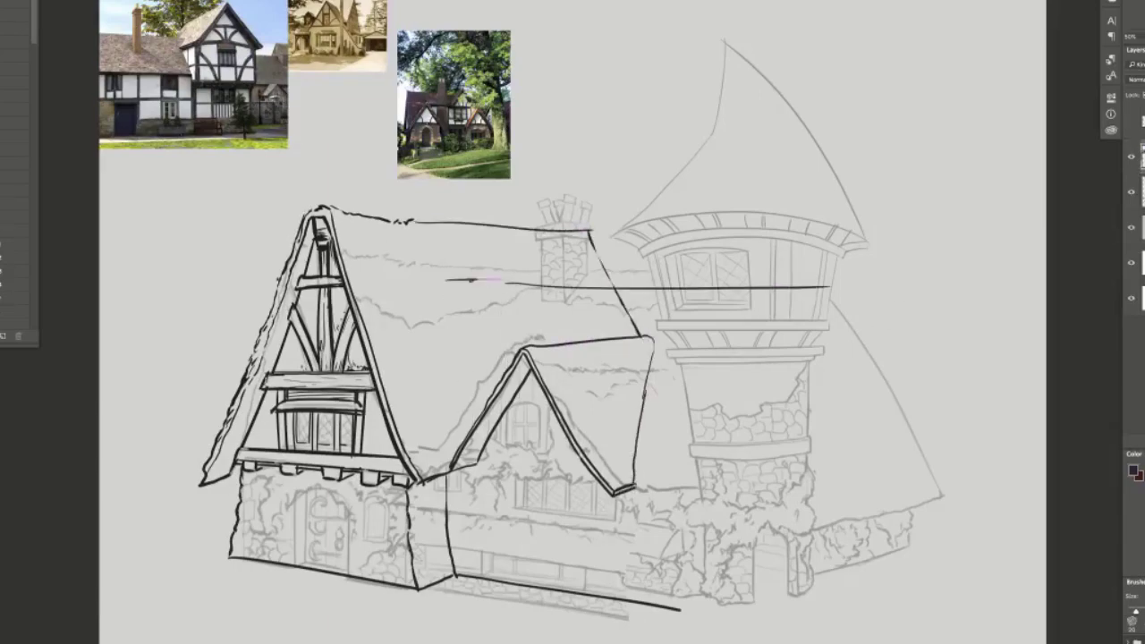
{"action": "mouse_move", "coordinate": [444, 283]}
{"action": "left_mouse_down"}
{"action": "mouse_move", "coordinate": [803, 298]}
{"action": "mouse_move", "coordinate": [826, 277]}
{"action": "left_mouse_up"}
{"action": "key", "text": "ctrl+z"}
{"action": "key", "text": "ctrl+z"}
{"action": "key", "text": "ctrl+z"}
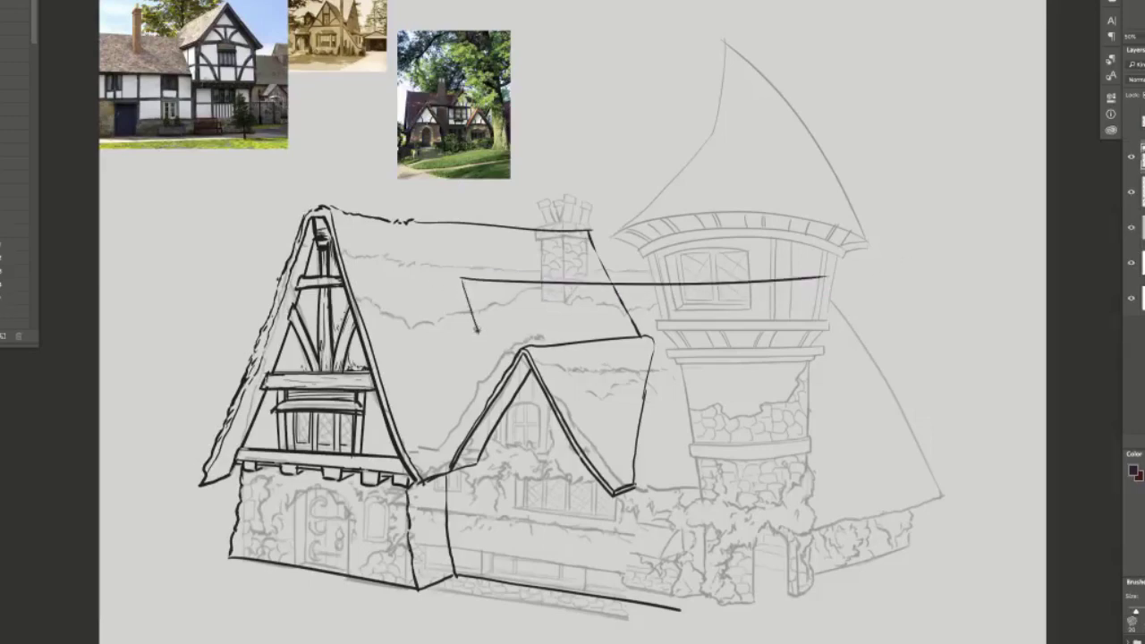
Step: Draw the main roof's curved edge from the ridge's front end down to the middle gable and clean up the strokes
{"action": "left_click_drag", "start_coordinate": [477, 329], "coordinate": [499, 386]}
{"action": "left_click_drag", "start_coordinate": [462, 280], "coordinate": [460, 438]}
{"action": "key", "text": "ctrl+z"}
{"action": "left_click_drag", "start_coordinate": [428, 287], "coordinate": [466, 421]}
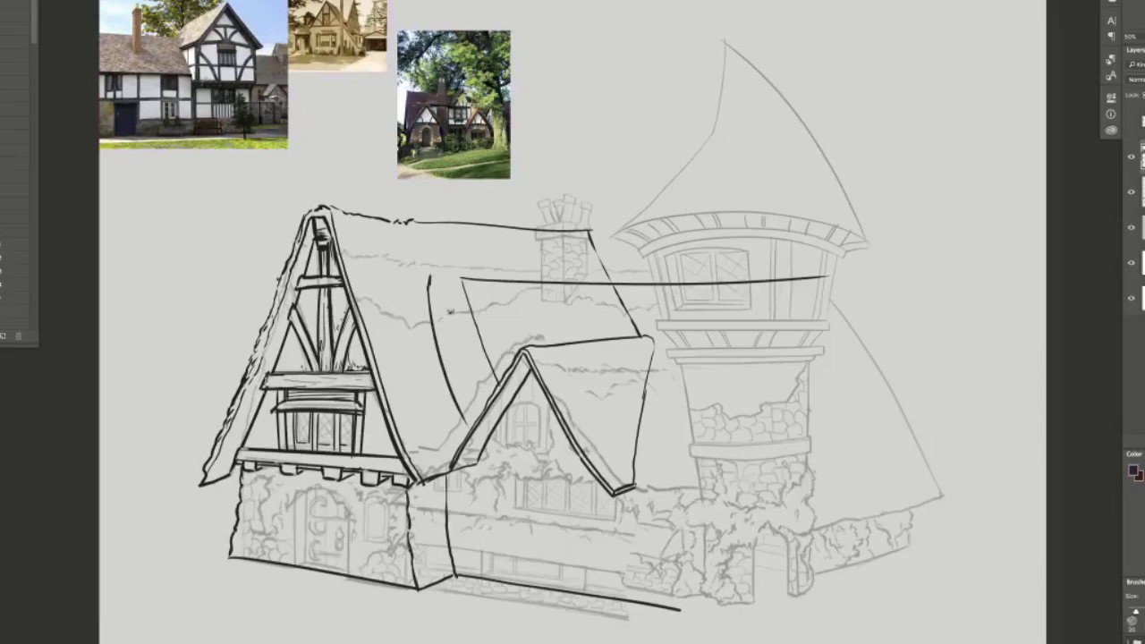
{"action": "mouse_move", "coordinate": [431, 276]}
{"action": "left_mouse_down"}
{"action": "mouse_move", "coordinate": [481, 281]}
{"action": "mouse_move", "coordinate": [497, 382]}
{"action": "left_mouse_up"}
{"action": "key", "text": "e"}
{"action": "key", "text": "b"}
Step: Draw the main roof's far end with a curved hip edge, a rear slope and the eave lines
{"action": "left_click_drag", "start_coordinate": [824, 277], "coordinate": [749, 494]}
{"action": "key", "text": "ctrl+z"}
{"action": "left_click_drag", "start_coordinate": [631, 487], "coordinate": [752, 494]}
{"action": "key", "text": "ctrl+z"}
{"action": "left_click_drag", "start_coordinate": [831, 280], "coordinate": [881, 458]}
{"action": "left_click_drag", "start_coordinate": [750, 494], "coordinate": [872, 458]}
Step: Draw the end wall's vertical corners and base line under the main roof, and erase the overlapping rear slope stroke
{"action": "left_click_drag", "start_coordinate": [864, 460], "coordinate": [862, 596]}
{"action": "mouse_move", "coordinate": [736, 496]}
{"action": "left_mouse_down"}
{"action": "mouse_move", "coordinate": [698, 615]}
{"action": "mouse_move", "coordinate": [739, 618]}
{"action": "mouse_move", "coordinate": [865, 569]}
{"action": "left_mouse_up"}
{"action": "key", "text": "ctrl+z"}
{"action": "key", "text": "e"}
{"action": "left_click_drag", "start_coordinate": [641, 335], "coordinate": [618, 292]}
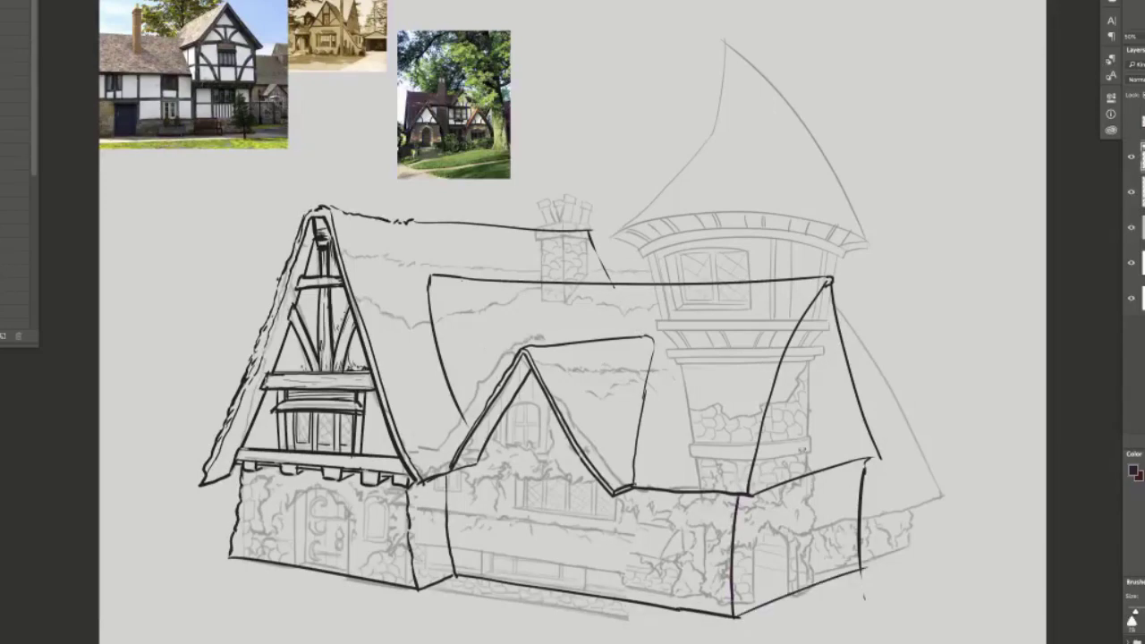
Step: Lower the opacity of the old house sketch layer to 30%
{"action": "left_click", "coordinate": [1142, 228]}
{"action": "key", "text": "3"}
{"action": "key", "text": "b"}
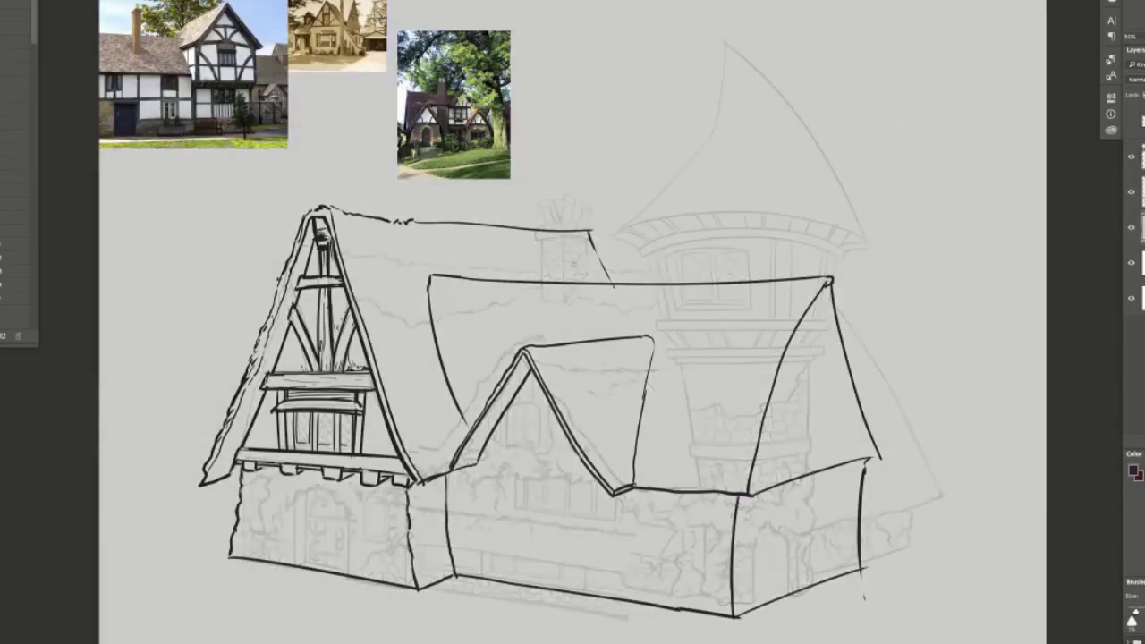
Step: Cut and re-paste the reference photos, moving them to the upper right of the canvas over the old tower
{"action": "key", "text": "ctrl+minus"}
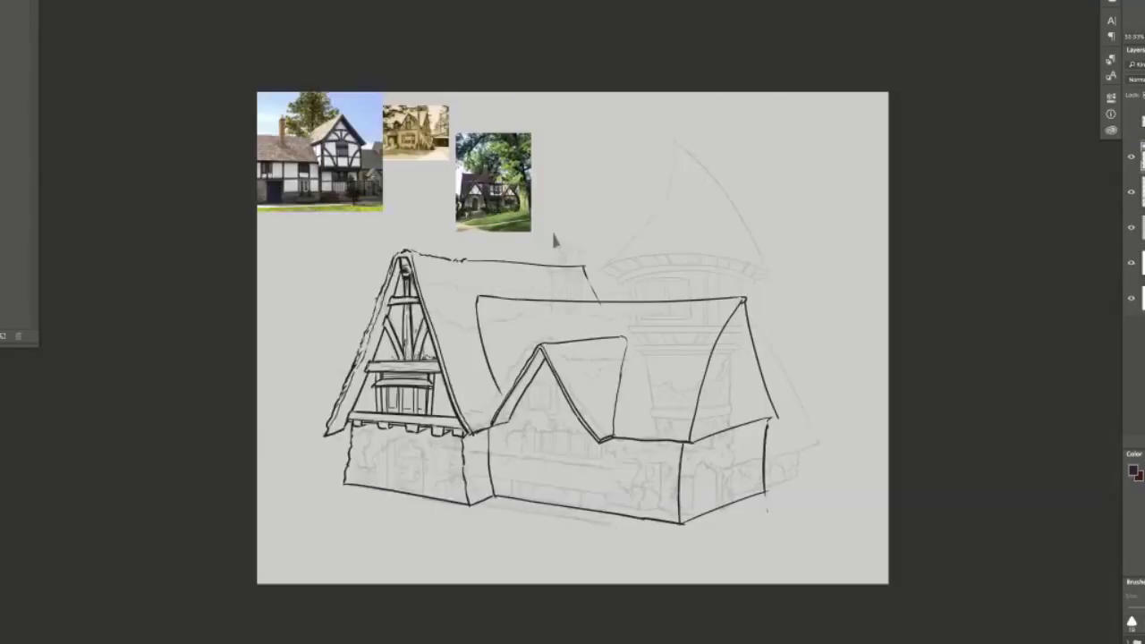
{"action": "left_click_drag", "start_coordinate": [555, 240], "coordinate": [672, 92]}
{"action": "key", "text": "ctrl+x"}
{"action": "key", "text": "ctrl+v"}
{"action": "left_click_drag", "start_coordinate": [481, 393], "coordinate": [605, 234]}
Step: Return to the line drawing layer and draw the vertical edges of a tall, tapering chimney on the main roof
{"action": "left_click", "coordinate": [1143, 193]}
{"action": "key", "text": "b"}
{"action": "left_click", "coordinate": [1132, 193]}
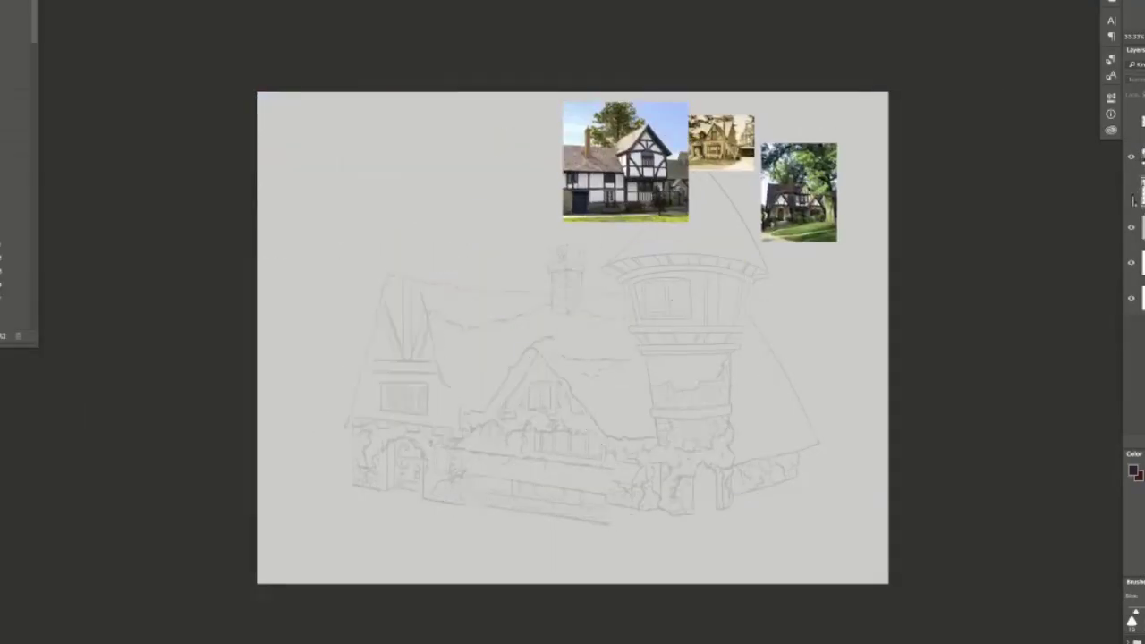
{"action": "left_click", "coordinate": [1132, 191]}
{"action": "left_click_drag", "start_coordinate": [540, 222], "coordinate": [537, 327]}
{"action": "mouse_move", "coordinate": [526, 229]}
{"action": "left_mouse_down"}
{"action": "mouse_move", "coordinate": [568, 223]}
{"action": "mouse_move", "coordinate": [517, 322]}
{"action": "left_mouse_up"}
{"action": "left_click_drag", "start_coordinate": [566, 224], "coordinate": [571, 301]}
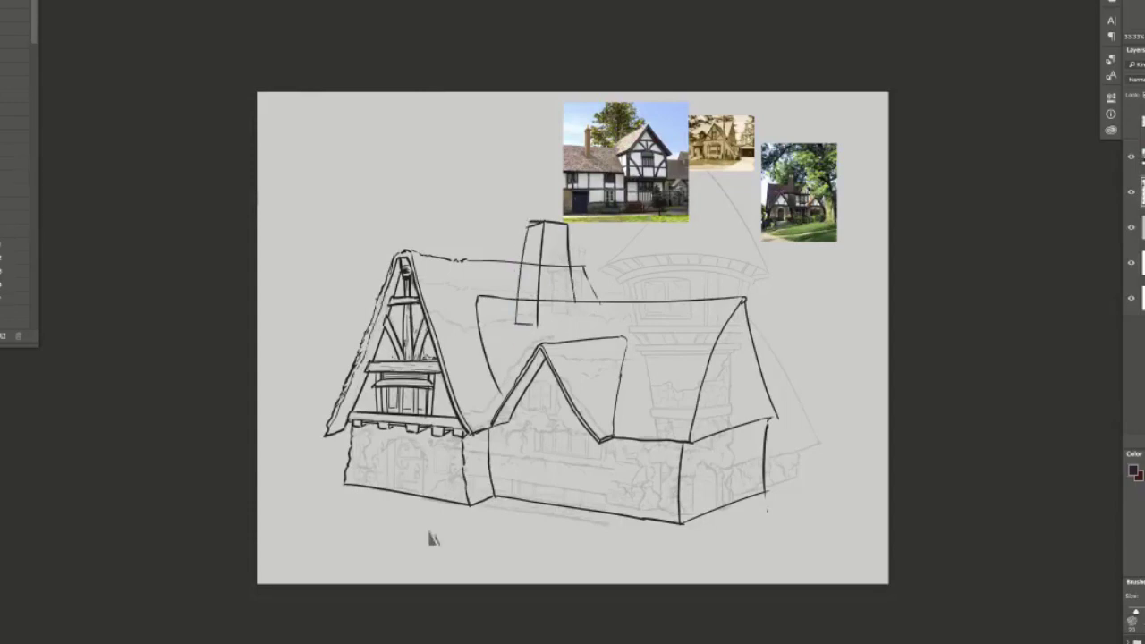
Step: Close the chimney's top and base, and erase the roof lines running through it
{"action": "left_click_drag", "start_coordinate": [543, 222], "coordinate": [528, 222]}
{"action": "left_click_drag", "start_coordinate": [528, 222], "coordinate": [523, 277]}
{"action": "key", "text": "e"}
{"action": "left_click_drag", "start_coordinate": [531, 227], "coordinate": [540, 224]}
{"action": "left_click_drag", "start_coordinate": [538, 324], "coordinate": [561, 301]}
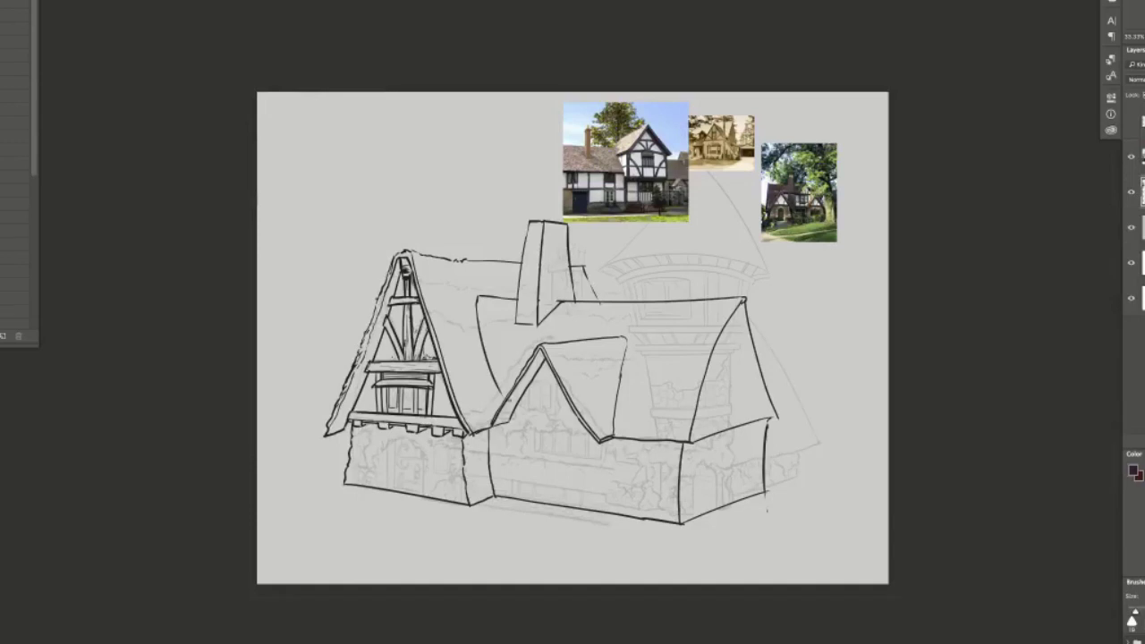
Step: Switch to the 20 px brush preset
{"action": "left_click_drag", "start_coordinate": [585, 571], "coordinate": [511, 507]}
{"action": "right_click", "coordinate": [535, 506]}
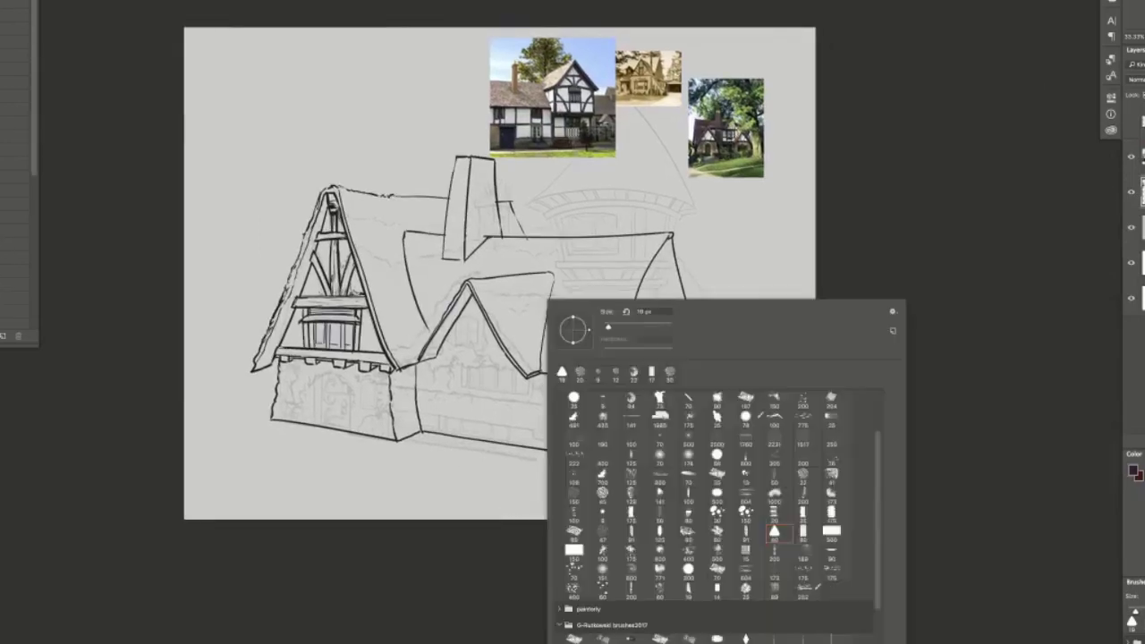
{"action": "left_click", "coordinate": [582, 376]}
{"action": "left_click_drag", "start_coordinate": [525, 374], "coordinate": [544, 370]}
{"action": "left_click_drag", "start_coordinate": [473, 287], "coordinate": [543, 404]}
{"action": "key", "text": "ctrl+z"}
{"action": "key", "text": "ctrl+z"}
{"action": "key", "text": "ctrl+z"}
Step: Extend the middle gable's far slope into a long, sweeping lower eave and draw the beam across the gable's base
{"action": "left_click_drag", "start_coordinate": [474, 292], "coordinate": [565, 434]}
{"action": "left_click_drag", "start_coordinate": [513, 363], "coordinate": [566, 438]}
{"action": "left_click_drag", "start_coordinate": [544, 371], "coordinate": [588, 429]}
{"action": "left_click_drag", "start_coordinate": [520, 383], "coordinate": [531, 373]}
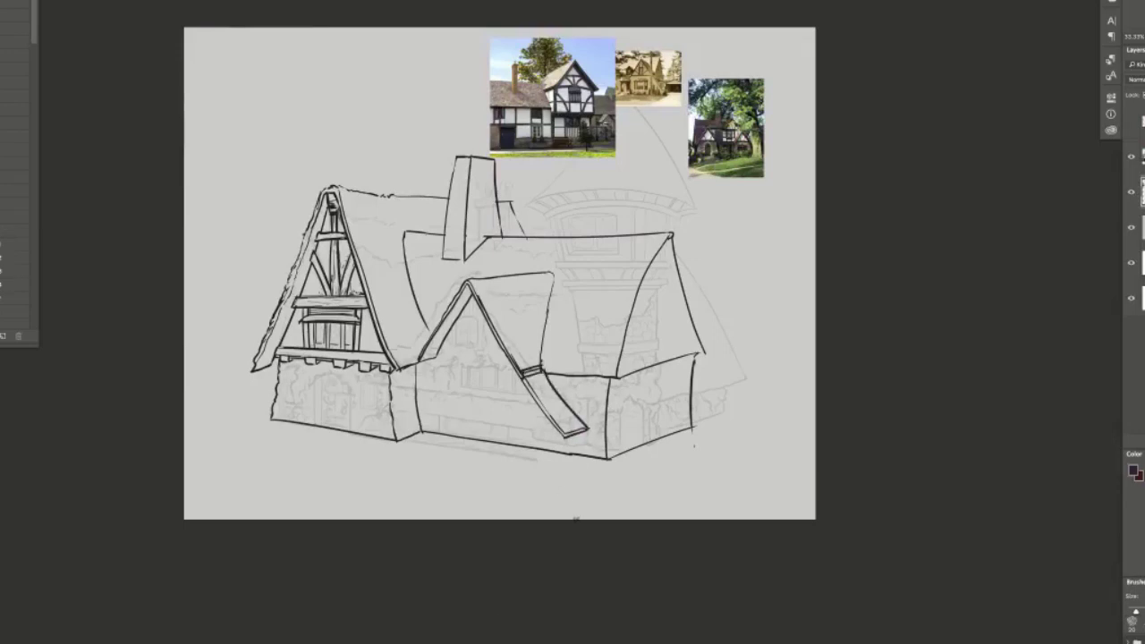
{"action": "left_click_drag", "start_coordinate": [417, 363], "coordinate": [513, 373]}
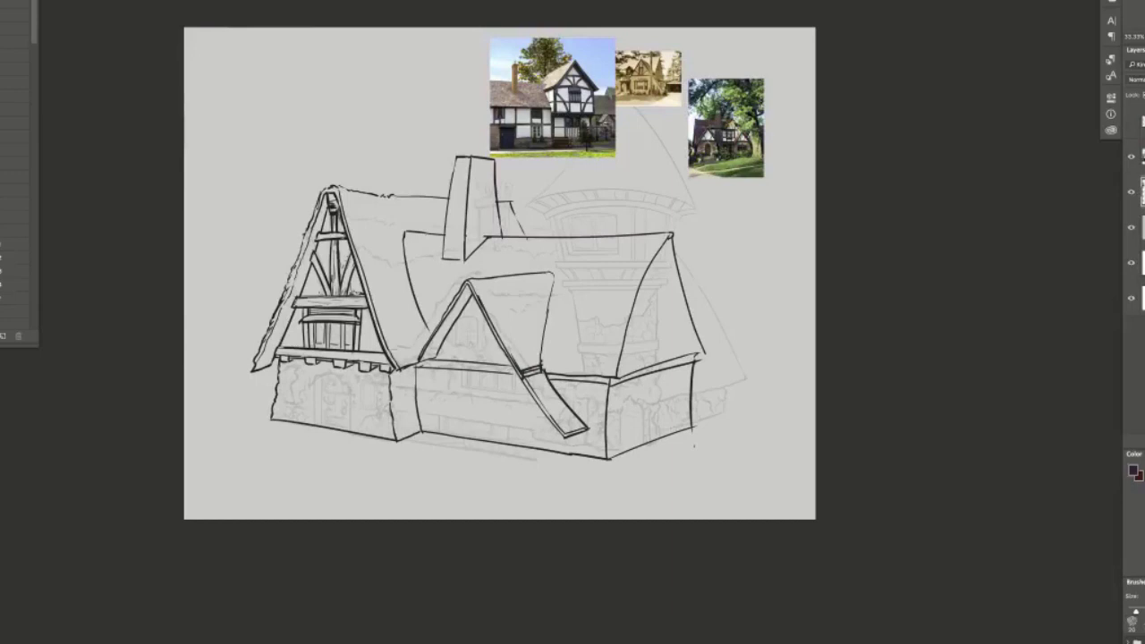
Step: Draw rough stonework edges on the lower front wall and an arched doorway with an inner frame and a doorstep
{"action": "left_click_drag", "start_coordinate": [287, 399], "coordinate": [285, 422]}
{"action": "left_click_drag", "start_coordinate": [380, 370], "coordinate": [382, 434]}
{"action": "left_click_drag", "start_coordinate": [405, 438], "coordinate": [397, 370]}
{"action": "mouse_move", "coordinate": [320, 385]}
{"action": "left_mouse_down"}
{"action": "mouse_move", "coordinate": [352, 432]}
{"action": "mouse_move", "coordinate": [319, 426]}
{"action": "left_mouse_up"}
{"action": "left_click_drag", "start_coordinate": [354, 371], "coordinate": [360, 434]}
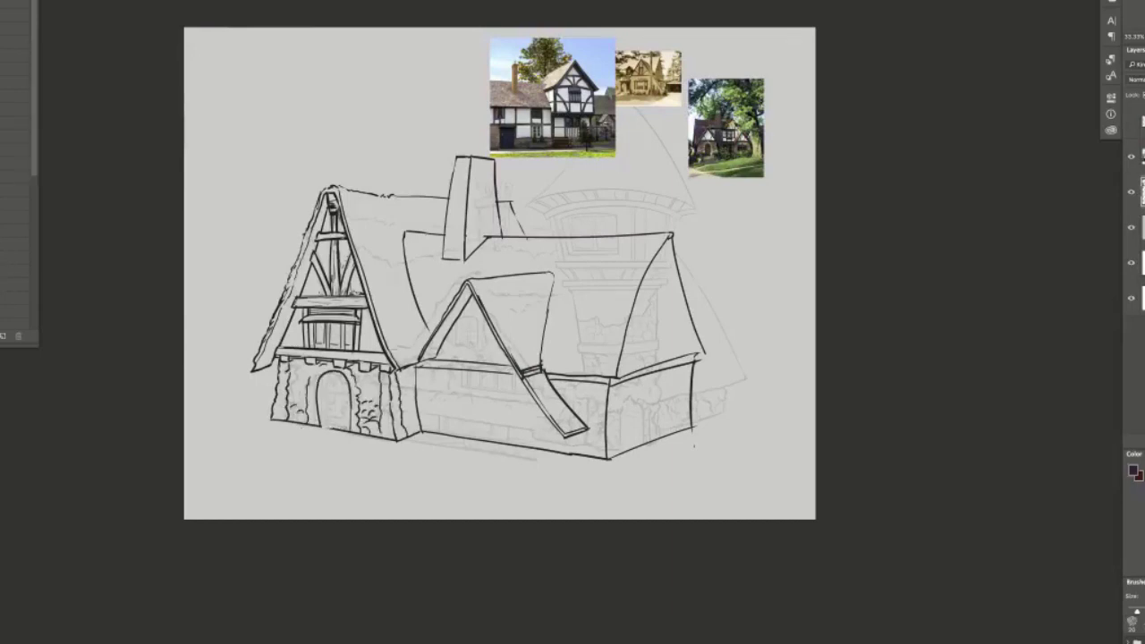
{"action": "left_click_drag", "start_coordinate": [304, 436], "coordinate": [343, 422]}
{"action": "left_click_drag", "start_coordinate": [326, 428], "coordinate": [330, 375]}
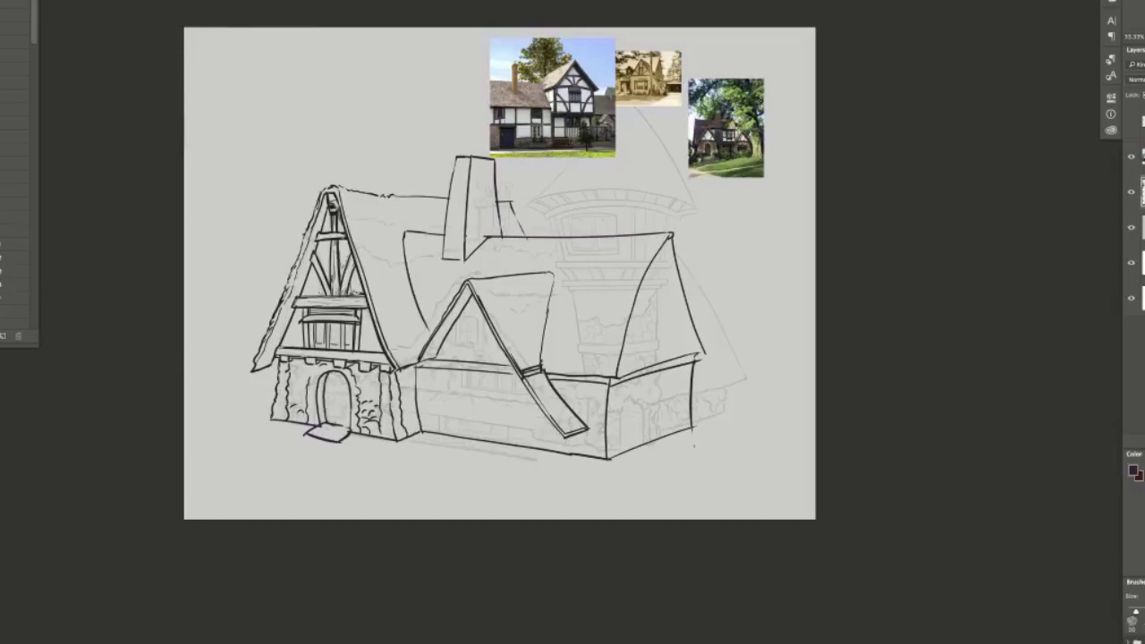
Step: Draw the front edge of the doorstep below the arched doorway to give it thickness
{"action": "left_click_drag", "start_coordinate": [306, 435], "coordinate": [342, 447]}
{"action": "key", "text": "ctrl+minus"}
{"action": "key", "text": "ctrl+plus"}
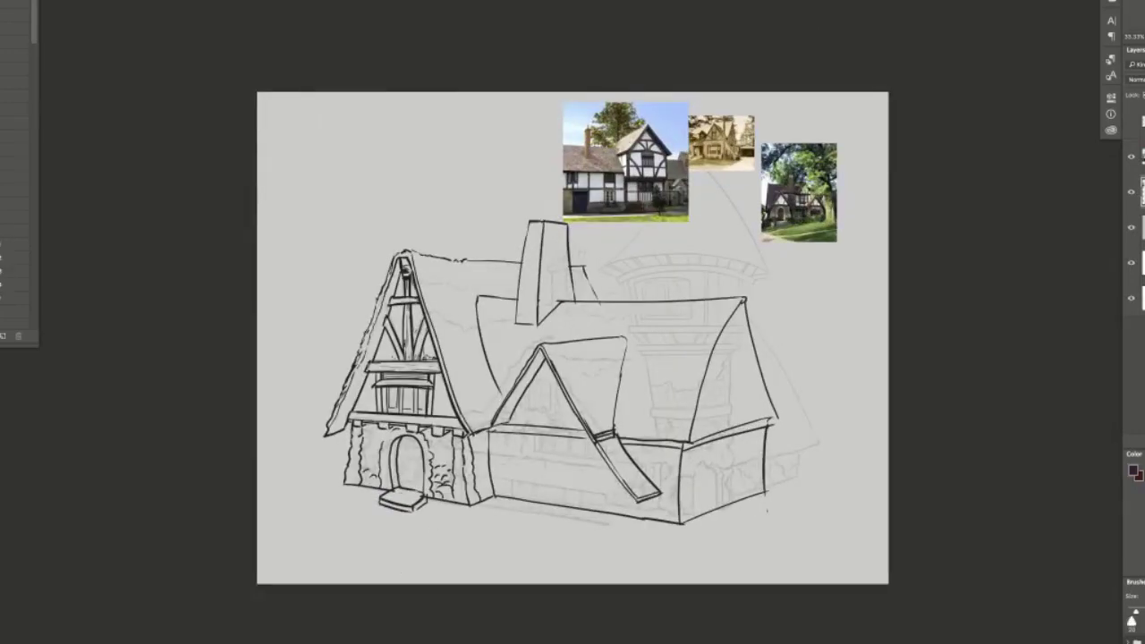
Step: Draw a curved, sloping ground line beneath the middle wall and erase the straight wall base there
{"action": "left_click_drag", "start_coordinate": [477, 288], "coordinate": [651, 558]}
{"action": "key", "text": "ctrl+z"}
{"action": "mouse_move", "coordinate": [630, 516]}
{"action": "left_mouse_down"}
{"action": "mouse_move", "coordinate": [471, 484]}
{"action": "mouse_move", "coordinate": [431, 498]}
{"action": "mouse_move", "coordinate": [511, 479]}
{"action": "mouse_move", "coordinate": [440, 504]}
{"action": "left_mouse_up"}
{"action": "key", "text": "e"}
{"action": "key", "text": "b"}
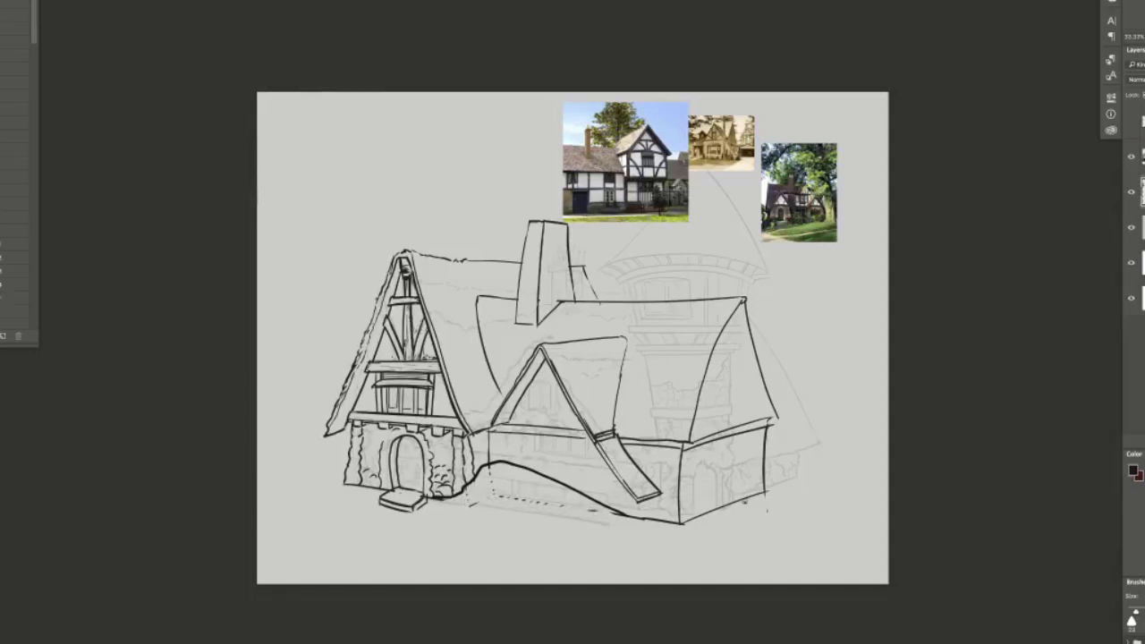
{"action": "key", "text": "e"}
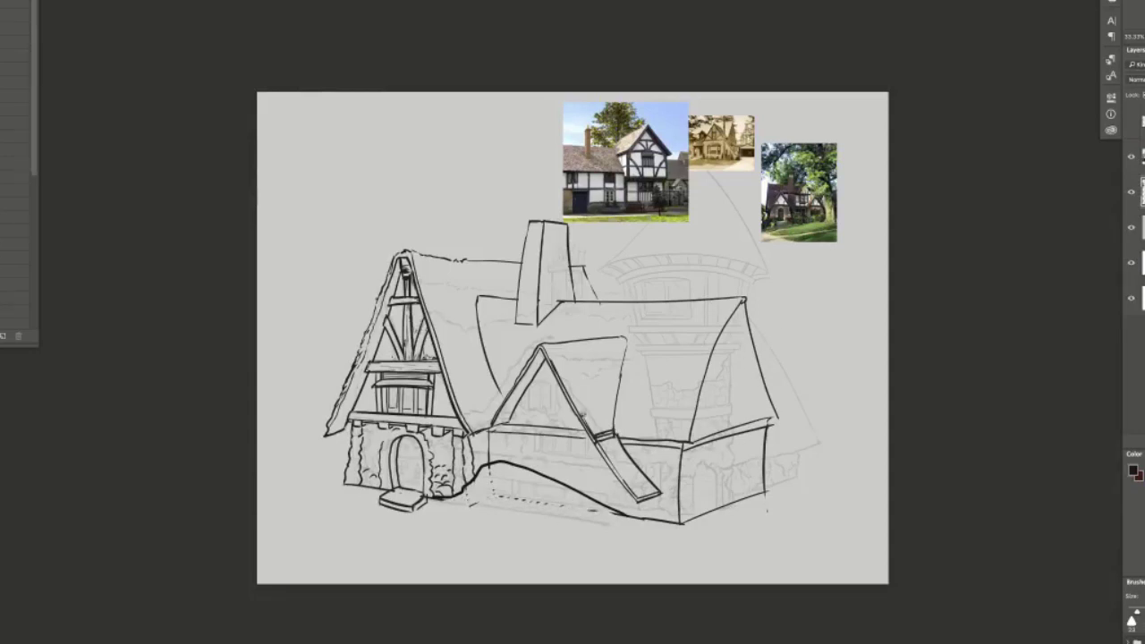
{"action": "key", "text": "b"}
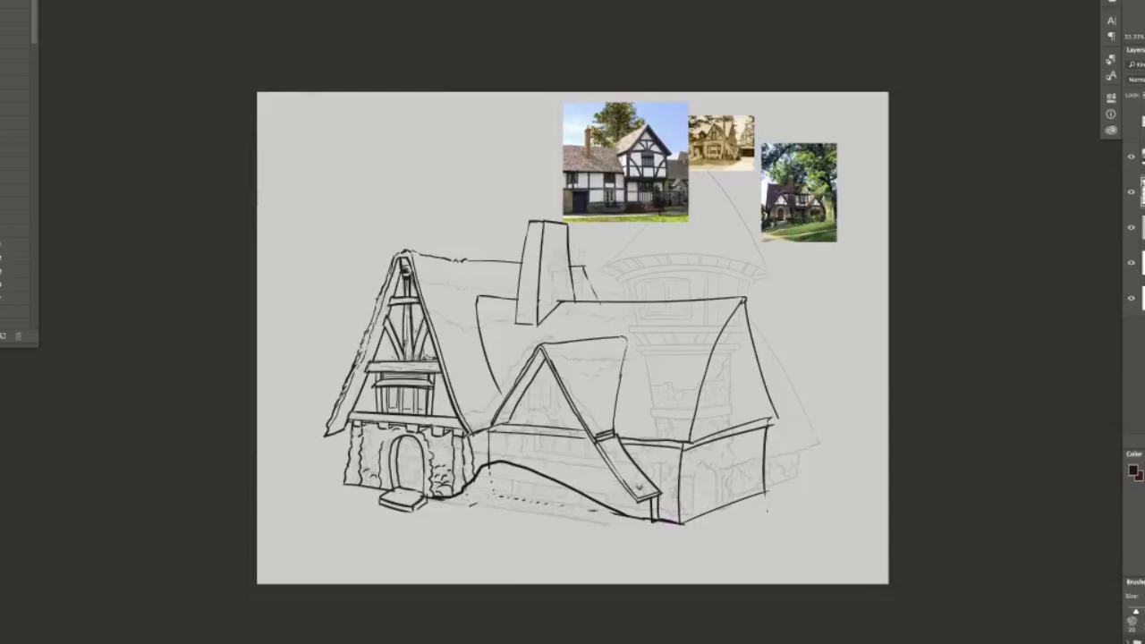
Step: Draw a short support post under the middle gable's sweeping eave and tidy the ground line at its foot
{"action": "left_click_drag", "start_coordinate": [623, 516], "coordinate": [651, 522]}
{"action": "key", "text": "e"}
{"action": "key", "text": "b"}
Step: Outline a round tower with an elliptical base and flat top at the house's far end, and hide the reference photos
{"action": "left_click_drag", "start_coordinate": [742, 392], "coordinate": [645, 405]}
{"action": "left_click_drag", "start_coordinate": [669, 487], "coordinate": [646, 512]}
{"action": "mouse_move", "coordinate": [725, 508]}
{"action": "left_mouse_down"}
{"action": "mouse_move", "coordinate": [723, 405]}
{"action": "mouse_move", "coordinate": [741, 294]}
{"action": "left_mouse_up"}
{"action": "left_click", "coordinate": [1132, 156]}
{"action": "left_click_drag", "start_coordinate": [611, 291], "coordinate": [741, 293]}
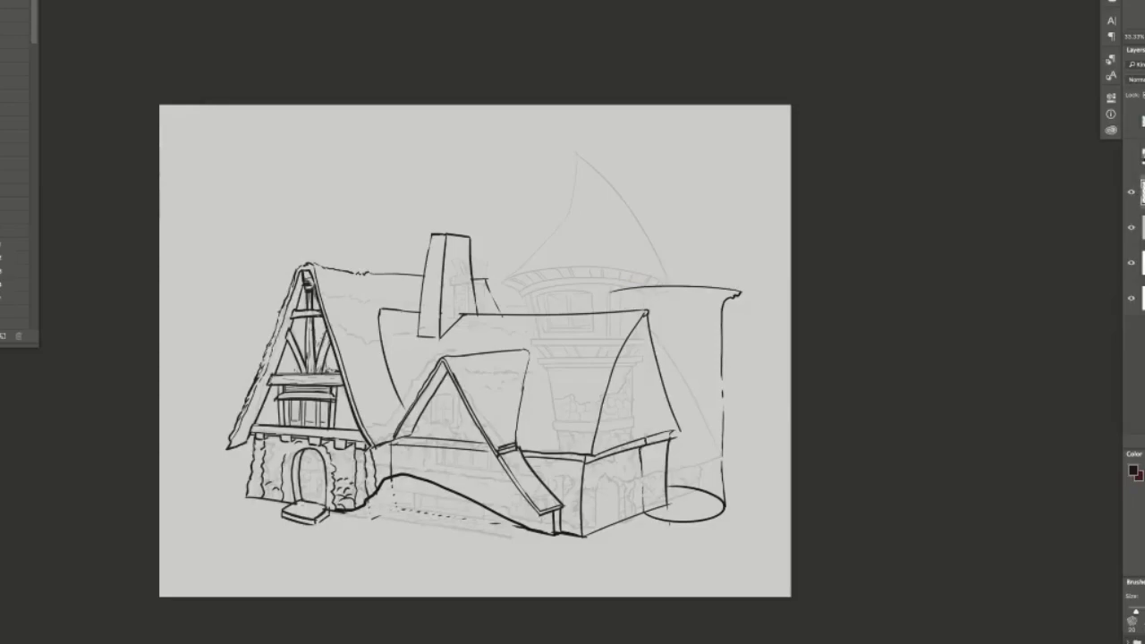
{"action": "mouse_move", "coordinate": [644, 440]}
{"action": "left_mouse_down"}
{"action": "mouse_move", "coordinate": [644, 324]}
{"action": "mouse_move", "coordinate": [608, 291]}
{"action": "left_mouse_up"}
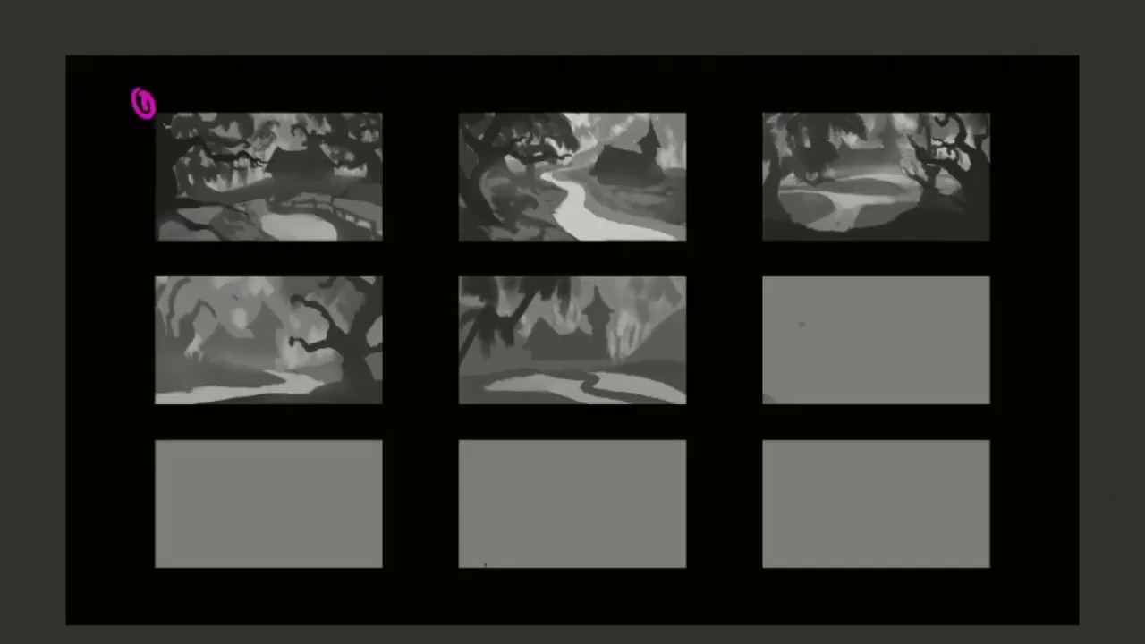
Step: Replace the scribbled mark by the first thumbnail with a magenta star and the label "bridge"
{"action": "key", "text": "ctrl+z"}
{"action": "left_click_drag", "start_coordinate": [134, 100], "coordinate": [150, 100]}
{"action": "left_click_drag", "start_coordinate": [165, 75], "coordinate": [166, 96]}
{"action": "left_click_drag", "start_coordinate": [184, 87], "coordinate": [219, 101]}
{"action": "left_click_drag", "start_coordinate": [233, 88], "coordinate": [245, 91]}
{"action": "right_click", "coordinate": [233, 102]}
{"action": "key", "text": "Escape"}
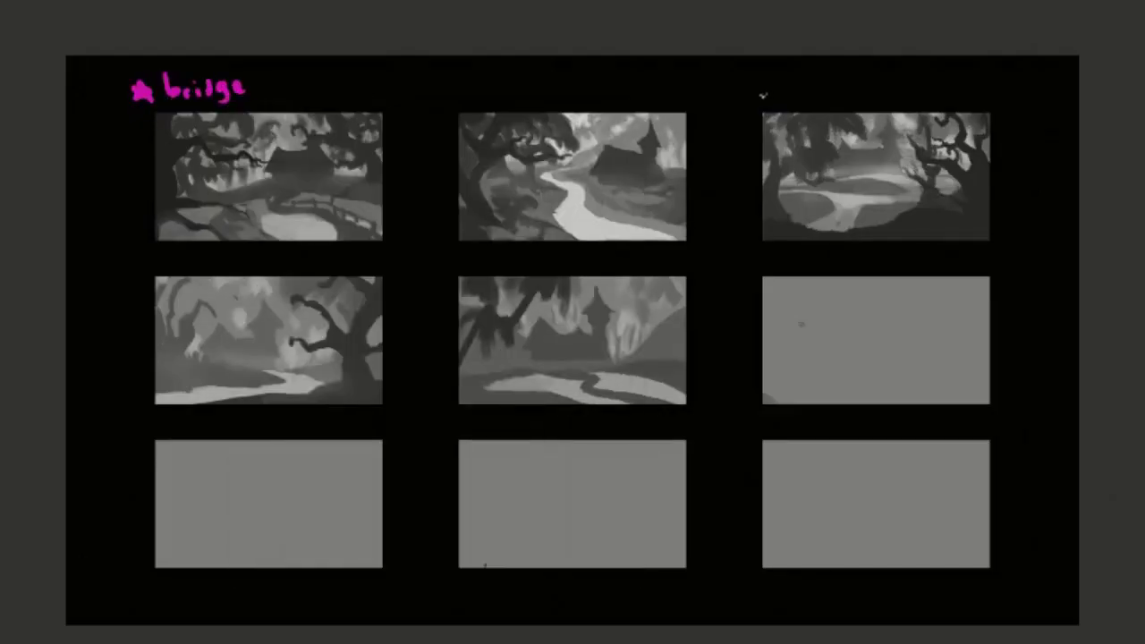
Step: Label the third thumbnail "curved road" and mark the fourth with a blue star and the notes "Curved road" and "Tree"
{"action": "left_click_drag", "start_coordinate": [794, 100], "coordinate": [917, 90]}
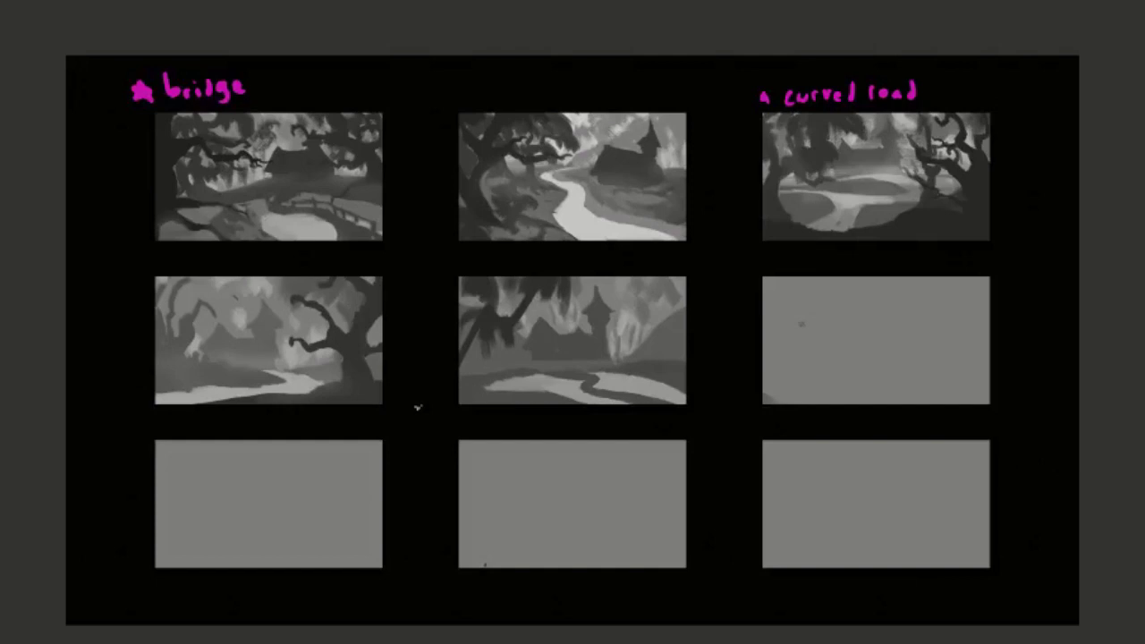
{"action": "mouse_move", "coordinate": [130, 278]}
{"action": "left_mouse_down"}
{"action": "mouse_move", "coordinate": [138, 254]}
{"action": "mouse_move", "coordinate": [143, 268]}
{"action": "left_mouse_up"}
{"action": "left_click_drag", "start_coordinate": [80, 340], "coordinate": [134, 376]}
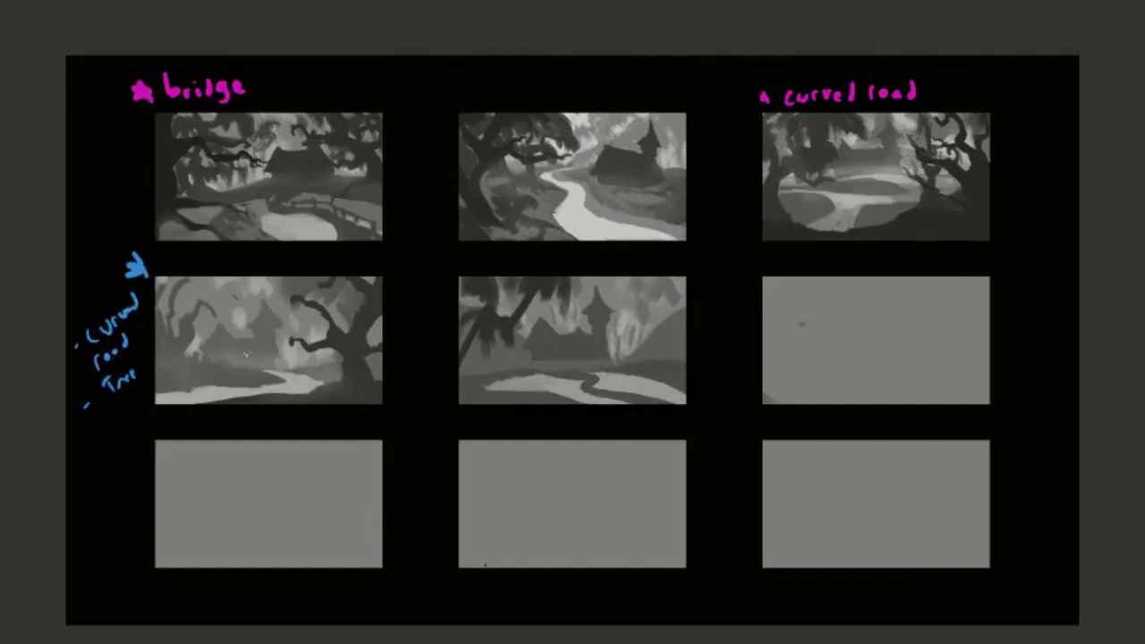
Step: Draw blue flow arrows over the fourth thumbnail tracing the trees and the curved road toward the house
{"action": "left_click_drag", "start_coordinate": [380, 270], "coordinate": [288, 343]}
{"action": "left_click_drag", "start_coordinate": [129, 410], "coordinate": [264, 376]}
{"action": "left_click_drag", "start_coordinate": [186, 257], "coordinate": [255, 362]}
{"action": "mouse_move", "coordinate": [269, 275]}
{"action": "left_mouse_down"}
{"action": "mouse_move", "coordinate": [267, 292]}
{"action": "mouse_move", "coordinate": [219, 298]}
{"action": "left_mouse_up"}
Step: Mark the first thumbnail in blue with the bridge's curve, a circle by the house and the tree branch's direction
{"action": "left_click_drag", "start_coordinate": [358, 244], "coordinate": [298, 201]}
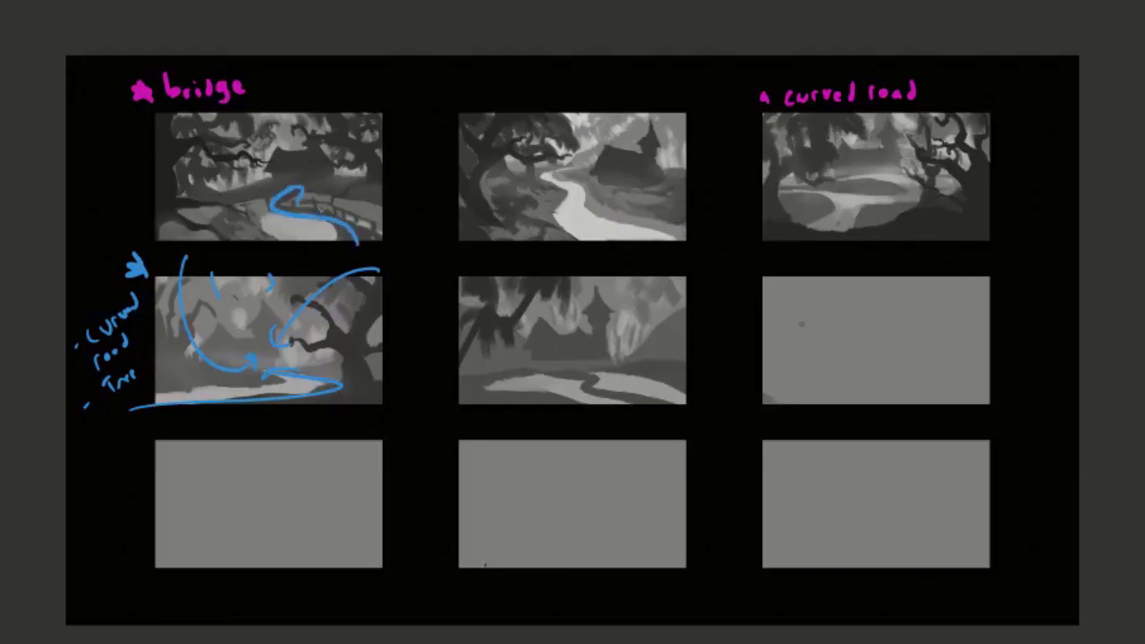
{"action": "left_click_drag", "start_coordinate": [315, 123], "coordinate": [320, 122]}
{"action": "left_click_drag", "start_coordinate": [197, 224], "coordinate": [259, 159]}
Step: Draw blue flow lines over the third thumbnail's road and trees, and cross out both middle thumbnails in magenta
{"action": "left_click_drag", "start_coordinate": [759, 204], "coordinate": [957, 189]}
{"action": "left_click_drag", "start_coordinate": [777, 238], "coordinate": [837, 213]}
{"action": "left_click_drag", "start_coordinate": [797, 190], "coordinate": [857, 185]}
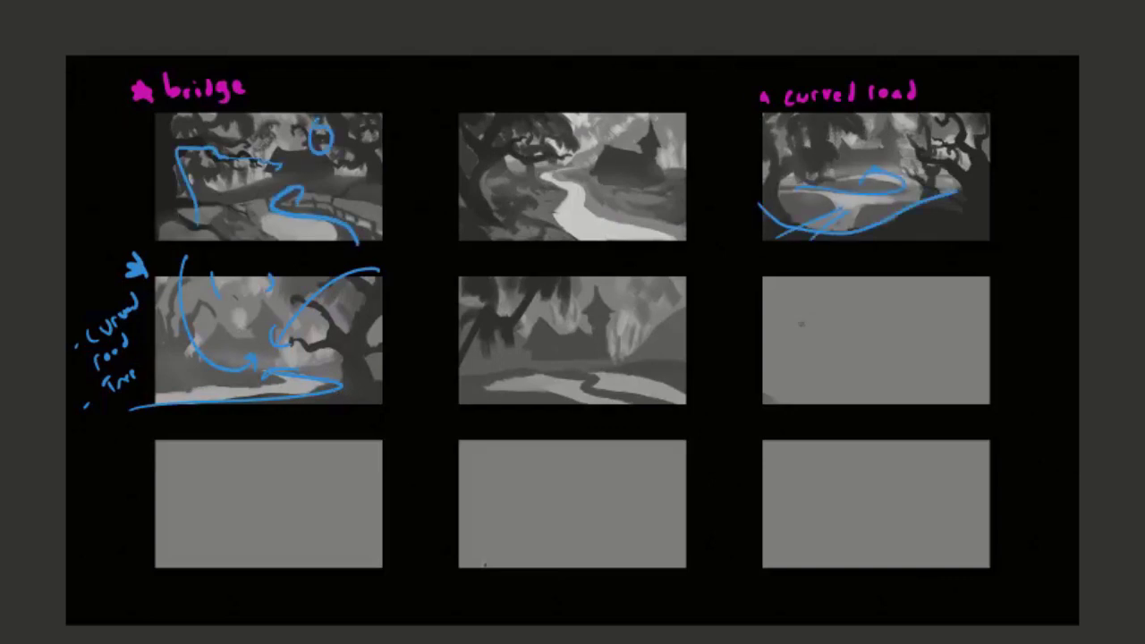
{"action": "left_click_drag", "start_coordinate": [991, 106], "coordinate": [900, 170]}
{"action": "left_click_drag", "start_coordinate": [854, 112], "coordinate": [806, 188]}
{"action": "left_click_drag", "start_coordinate": [673, 58], "coordinate": [496, 443]}
{"action": "left_click_drag", "start_coordinate": [526, 64], "coordinate": [653, 452]}
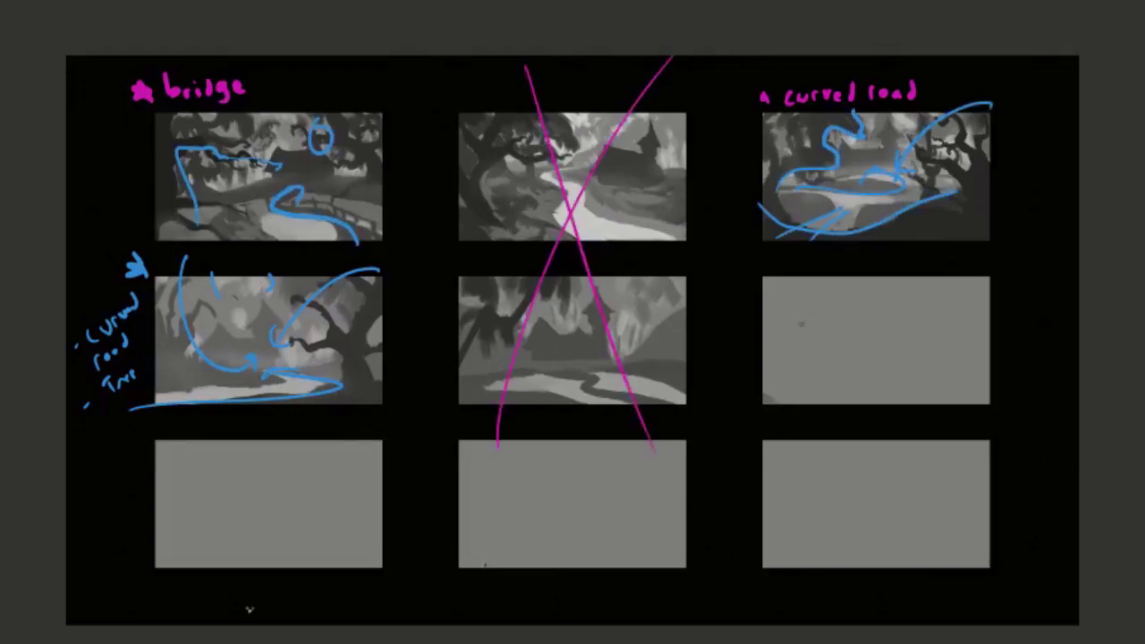
{"action": "mouse_move", "coordinate": [958, 190]}
{"action": "left_mouse_down"}
{"action": "mouse_move", "coordinate": [777, 188]}
{"action": "mouse_move", "coordinate": [836, 210]}
{"action": "mouse_move", "coordinate": [759, 224]}
{"action": "left_mouse_up"}
{"action": "left_click_drag", "start_coordinate": [759, 223], "coordinate": [987, 217]}
{"action": "key", "text": "ctrl+z"}
{"action": "key", "text": "ctrl+z"}
Step: Clear the markings around the third thumbnail and draw a fresh stroke along its road
{"action": "left_click_drag", "start_coordinate": [708, 102], "coordinate": [1002, 258]}
{"action": "key", "text": "Delete"}
{"action": "left_click_drag", "start_coordinate": [825, 221], "coordinate": [865, 190]}
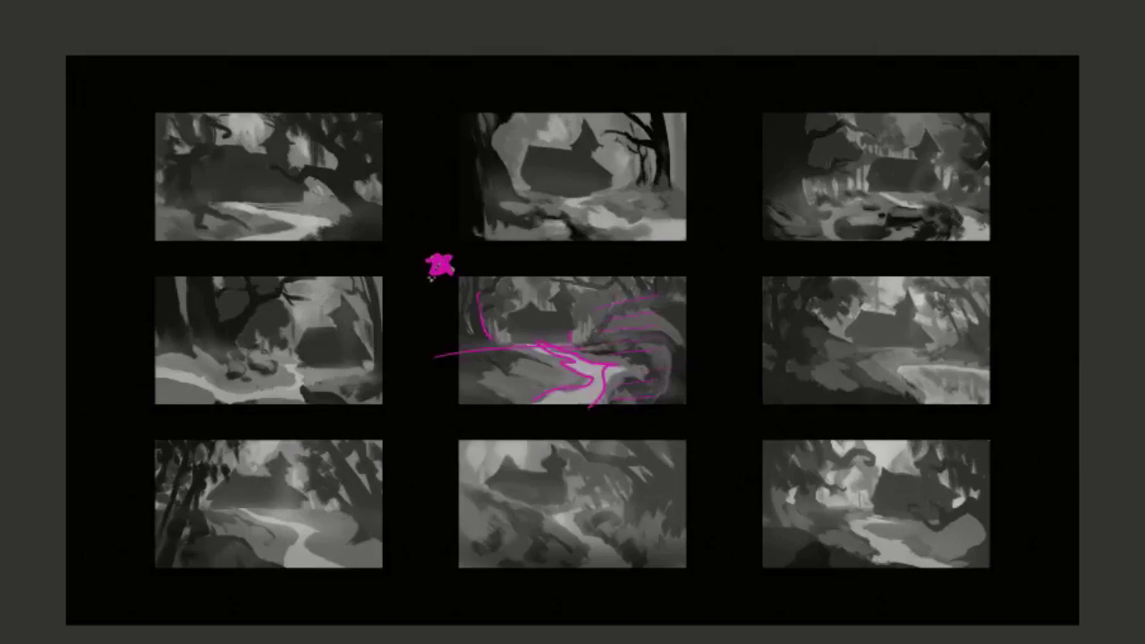
Step: Mark the ninth thumbnail with a magenta star and trace its curling branches and foreground shapes
{"action": "left_click_drag", "start_coordinate": [747, 428], "coordinate": [763, 430]}
{"action": "left_click_drag", "start_coordinate": [828, 458], "coordinate": [875, 453]}
{"action": "left_click_drag", "start_coordinate": [822, 491], "coordinate": [852, 494]}
{"action": "left_click_drag", "start_coordinate": [922, 517], "coordinate": [984, 506]}
Step: Trace the framing trees, ground lines and path edge over the sixth thumbnail, and clear the markings
{"action": "left_click_drag", "start_coordinate": [913, 285], "coordinate": [991, 345]}
{"action": "left_click_drag", "start_coordinate": [823, 276], "coordinate": [784, 385]}
{"action": "left_click_drag", "start_coordinate": [806, 305], "coordinate": [846, 313]}
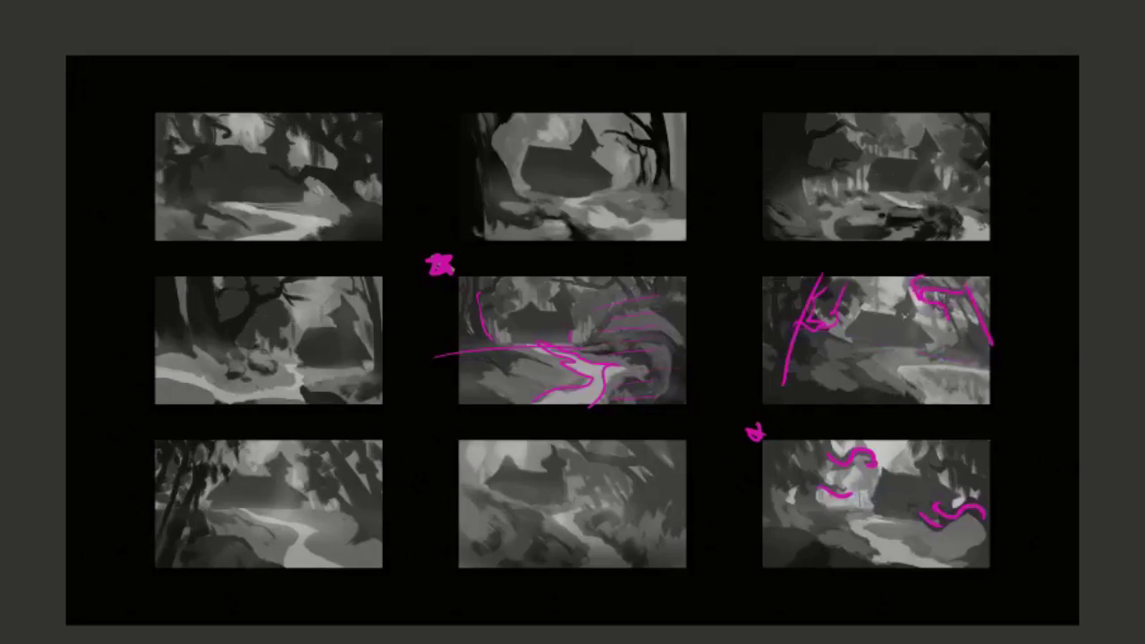
{"action": "left_click_drag", "start_coordinate": [759, 354], "coordinate": [1049, 376]}
{"action": "left_click_drag", "start_coordinate": [884, 366], "coordinate": [948, 408]}
{"action": "left_click_drag", "start_coordinate": [757, 355], "coordinate": [989, 342]}
{"action": "left_click_drag", "start_coordinate": [770, 268], "coordinate": [782, 383]}
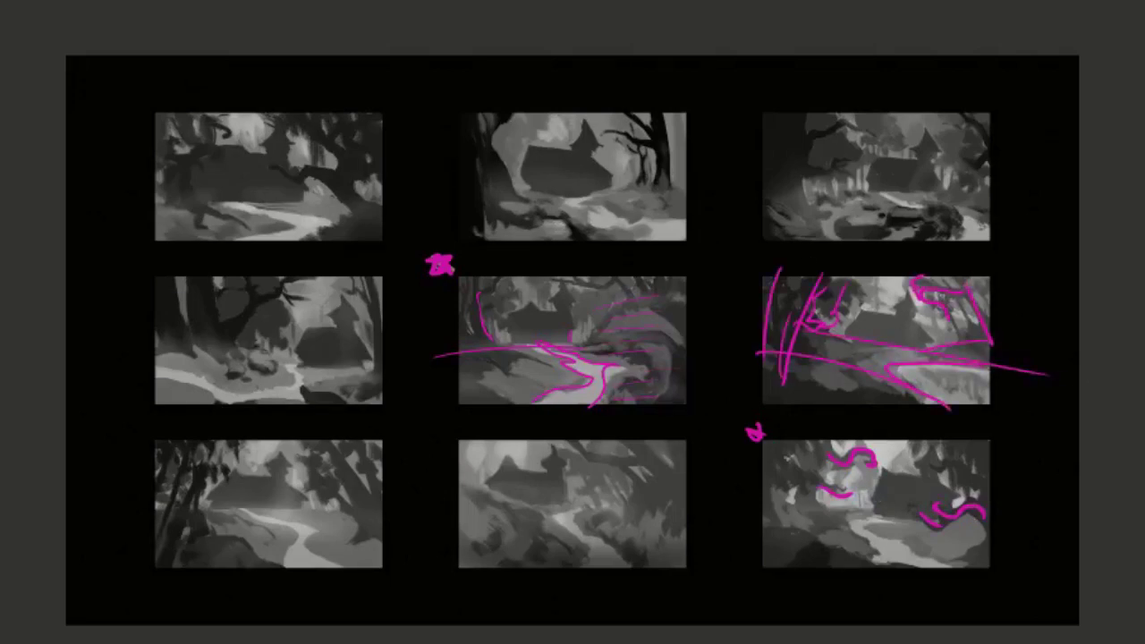
{"action": "key", "text": "Delete"}
{"action": "left_click_drag", "start_coordinate": [450, 269], "coordinate": [1022, 414]}
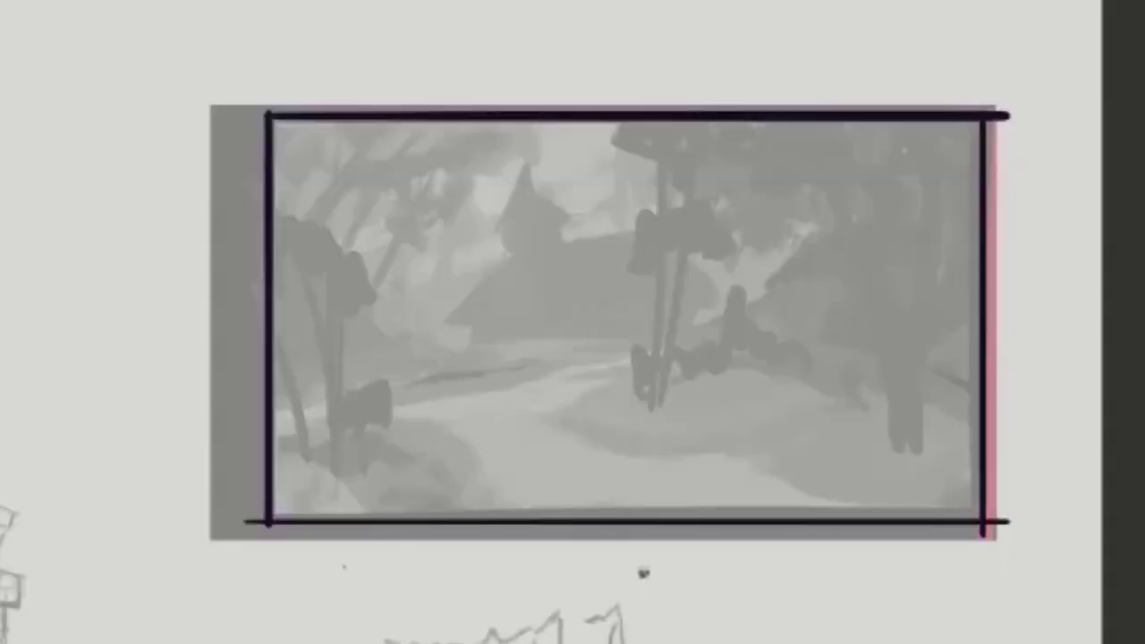
{"action": "mouse_move", "coordinate": [475, 352]}
{"action": "left_mouse_down"}
{"action": "mouse_move", "coordinate": [638, 338]}
{"action": "mouse_move", "coordinate": [1060, 390]}
{"action": "left_mouse_up"}
{"action": "key", "text": "ctrl+z"}
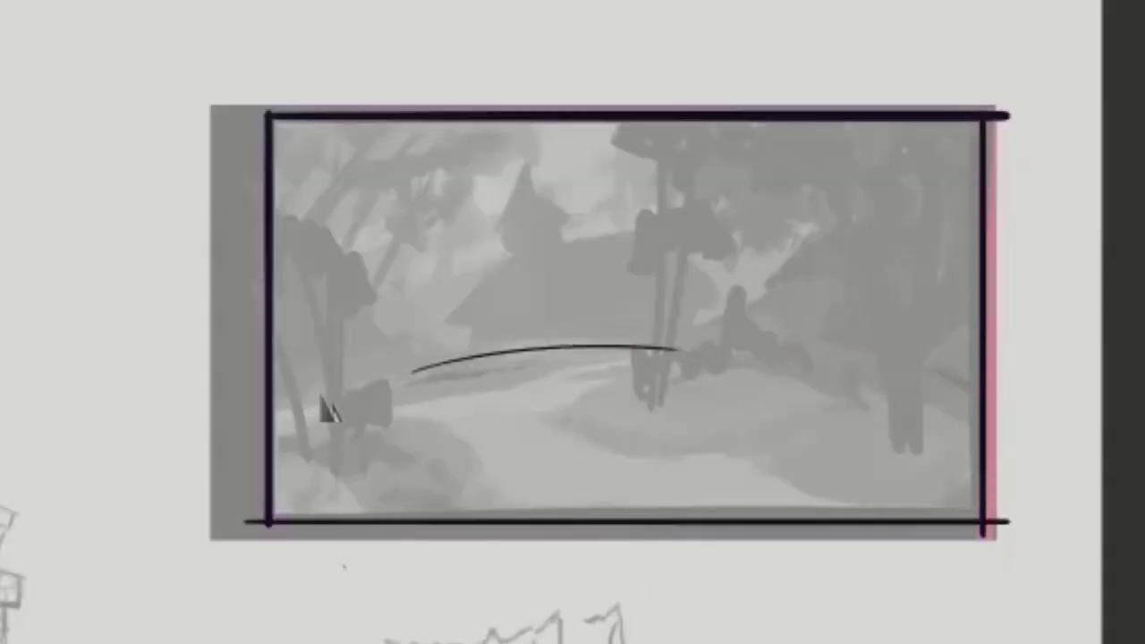
{"action": "key", "text": "ctrl+z"}
{"action": "mouse_move", "coordinate": [152, 415]}
{"action": "left_mouse_down"}
{"action": "mouse_move", "coordinate": [732, 338]}
{"action": "mouse_move", "coordinate": [1101, 410]}
{"action": "left_mouse_up"}
{"action": "key", "text": "ctrl+z"}
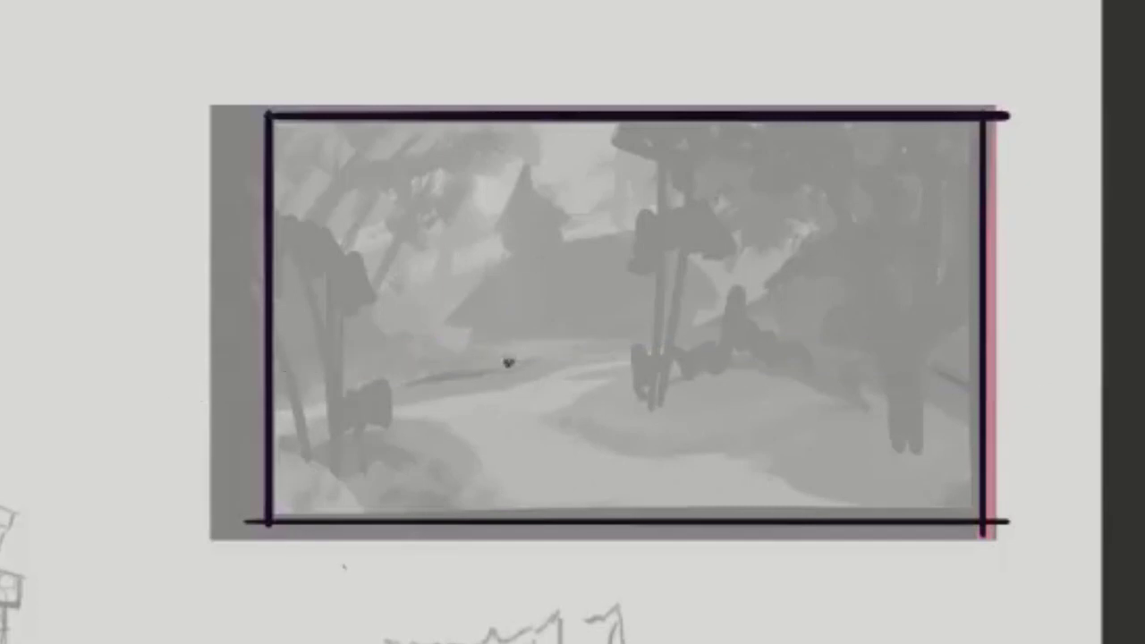
{"action": "left_click_drag", "start_coordinate": [155, 426], "coordinate": [549, 333]}
{"action": "key", "text": "ctrl+z"}
Step: Draw a gently arched ground line across the full width of the framed thumbnail
{"action": "mouse_move", "coordinate": [186, 409]}
{"action": "left_mouse_down"}
{"action": "mouse_move", "coordinate": [499, 345]}
{"action": "mouse_move", "coordinate": [1102, 447]}
{"action": "left_mouse_up"}
{"action": "key", "text": "ctrl+z"}
{"action": "left_click_drag", "start_coordinate": [453, 351], "coordinate": [1103, 429]}
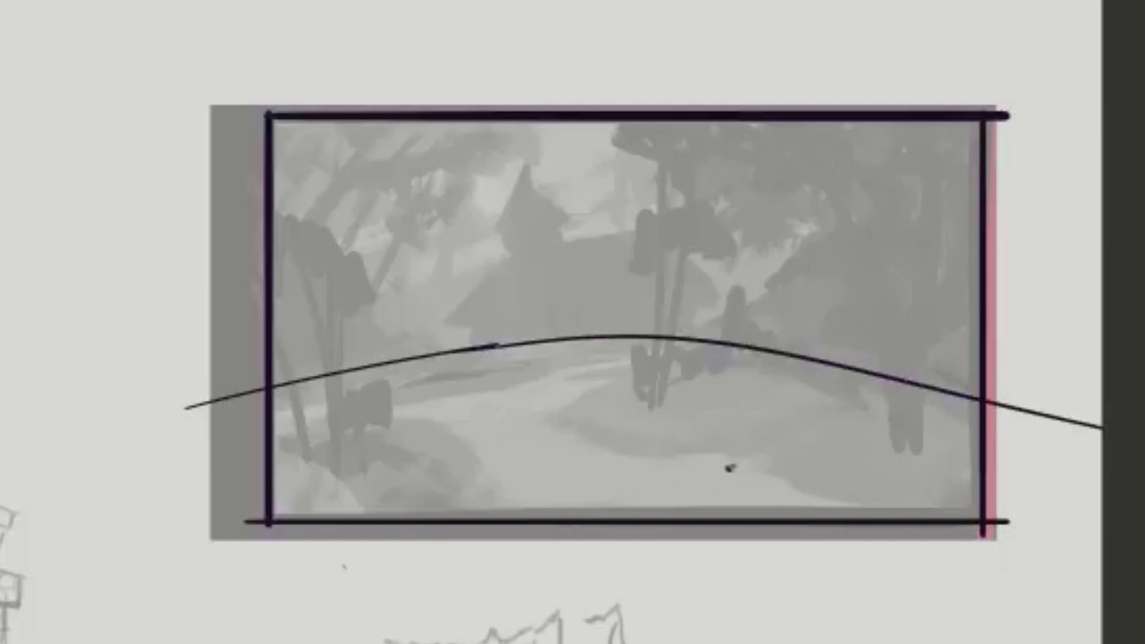
Step: Draw the winding edge of the near-left bank down to the base of the thumbnail frame
{"action": "mouse_move", "coordinate": [465, 527]}
{"action": "left_mouse_down"}
{"action": "mouse_move", "coordinate": [121, 496]}
{"action": "mouse_move", "coordinate": [481, 477]}
{"action": "mouse_move", "coordinate": [2, 531]}
{"action": "mouse_move", "coordinate": [2, 513]}
{"action": "left_mouse_up"}
{"action": "key", "text": "ctrl+z"}
{"action": "key", "text": "ctrl+z"}
{"action": "key", "text": "ctrl+z"}
{"action": "left_click_drag", "start_coordinate": [231, 448], "coordinate": [487, 519]}
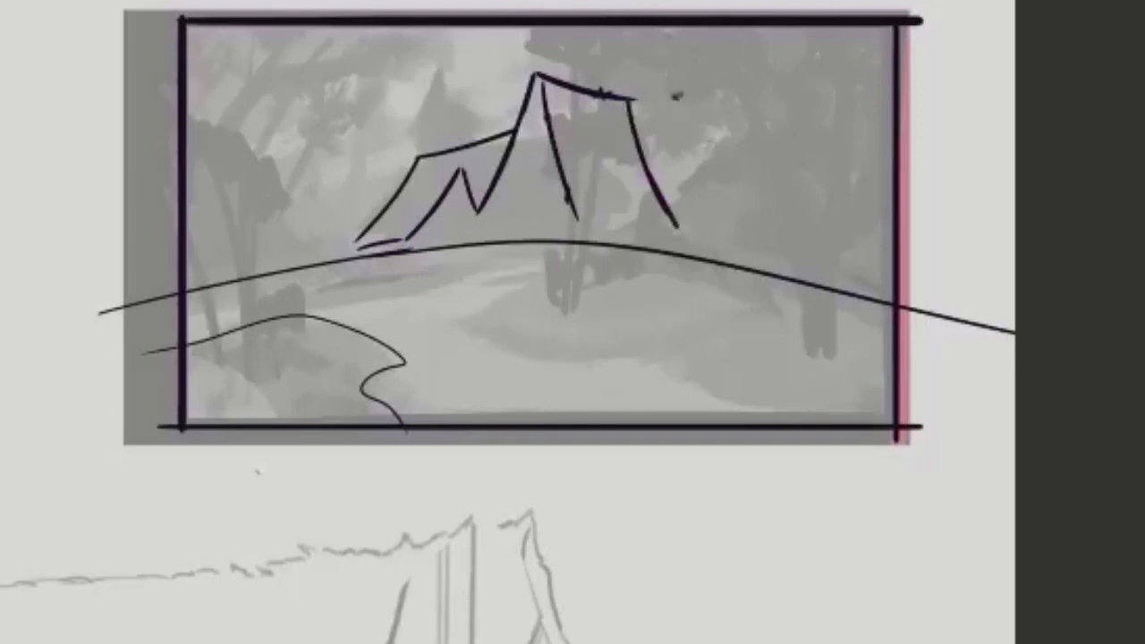
Step: Add the eave and short wall edges beneath the house's roofs so the house sits on the ground line
{"action": "mouse_move", "coordinate": [581, 216]}
{"action": "left_mouse_down"}
{"action": "mouse_move", "coordinate": [694, 225]}
{"action": "mouse_move", "coordinate": [664, 251]}
{"action": "left_mouse_up"}
{"action": "left_click_drag", "start_coordinate": [368, 242], "coordinate": [371, 254]}
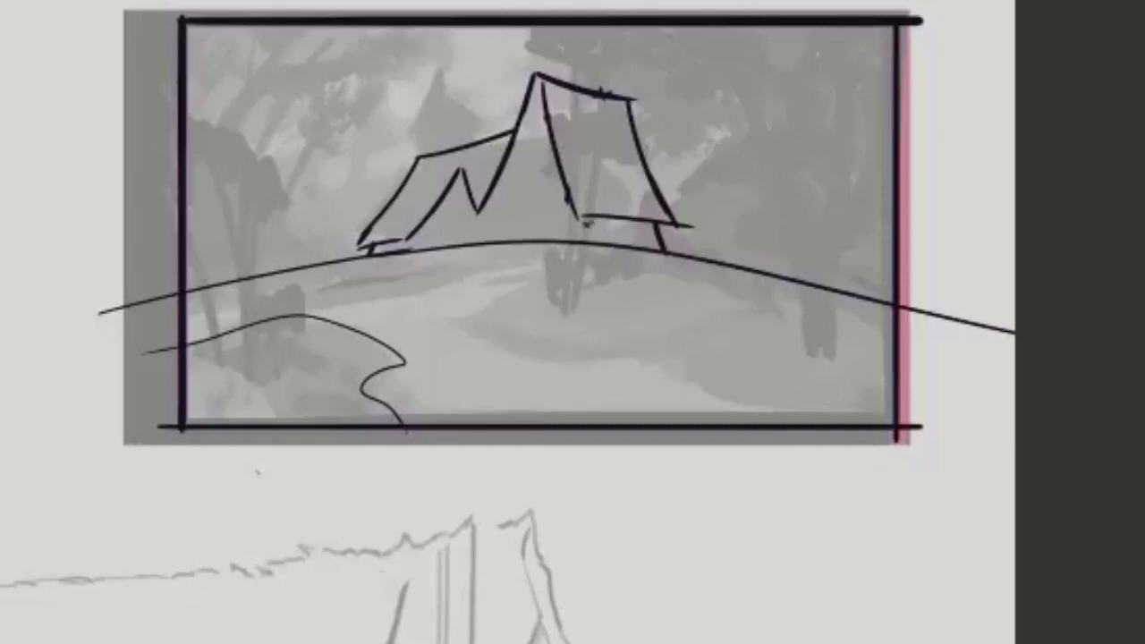
{"action": "left_click_drag", "start_coordinate": [586, 216], "coordinate": [588, 242]}
Step: Outline the large right-hand bank along the path and erase the ground line crossing behind it
{"action": "left_click_drag", "start_coordinate": [461, 322], "coordinate": [675, 370]}
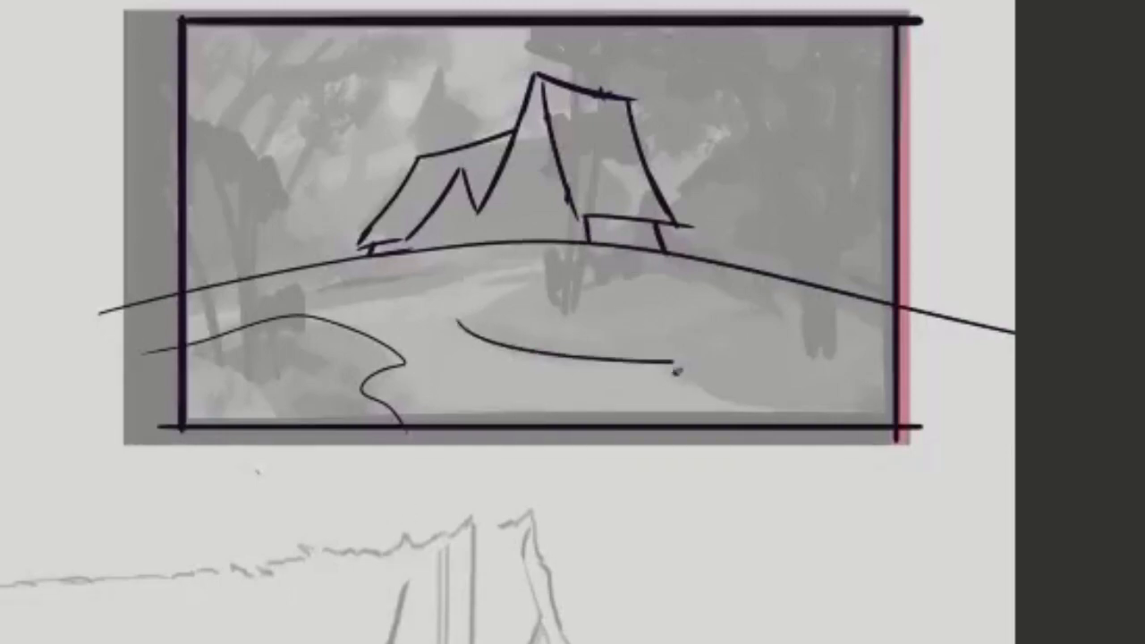
{"action": "key", "text": "ctrl+z"}
{"action": "mouse_move", "coordinate": [470, 315]}
{"action": "left_mouse_down"}
{"action": "mouse_move", "coordinate": [825, 440]}
{"action": "mouse_move", "coordinate": [720, 261]}
{"action": "mouse_move", "coordinate": [917, 284]}
{"action": "mouse_move", "coordinate": [644, 265]}
{"action": "left_mouse_up"}
{"action": "key", "text": "e"}
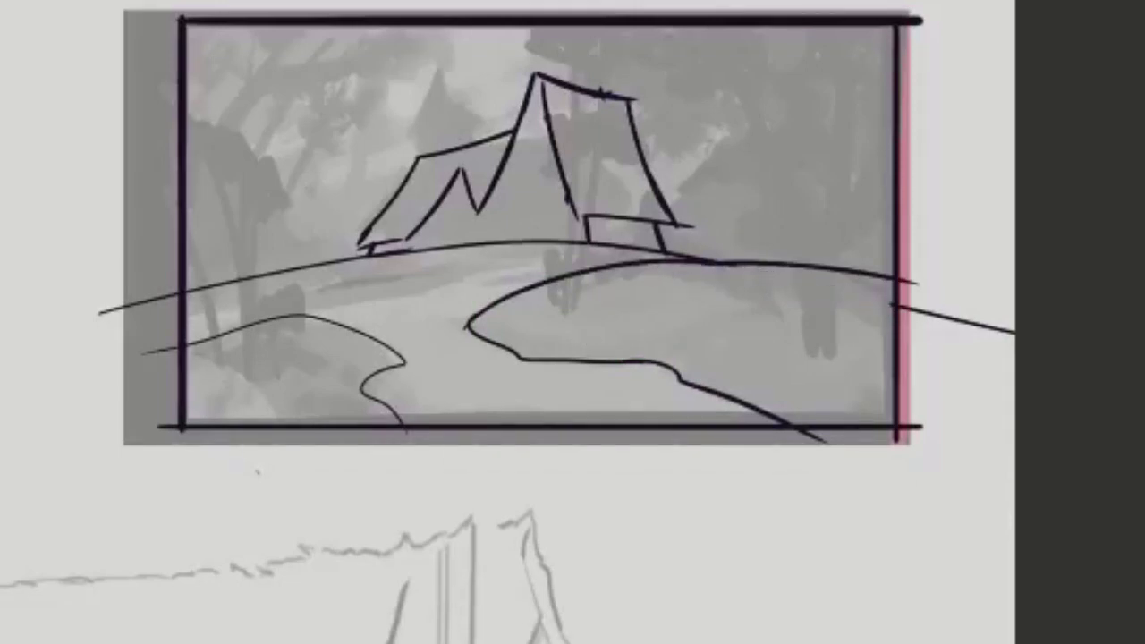
Step: Fill the large right-hand bank with curved purple contour lines that describe its slope
{"action": "left_click_drag", "start_coordinate": [799, 411], "coordinate": [881, 367]}
{"action": "left_click_drag", "start_coordinate": [687, 374], "coordinate": [792, 288]}
{"action": "left_click_drag", "start_coordinate": [625, 356], "coordinate": [798, 285]}
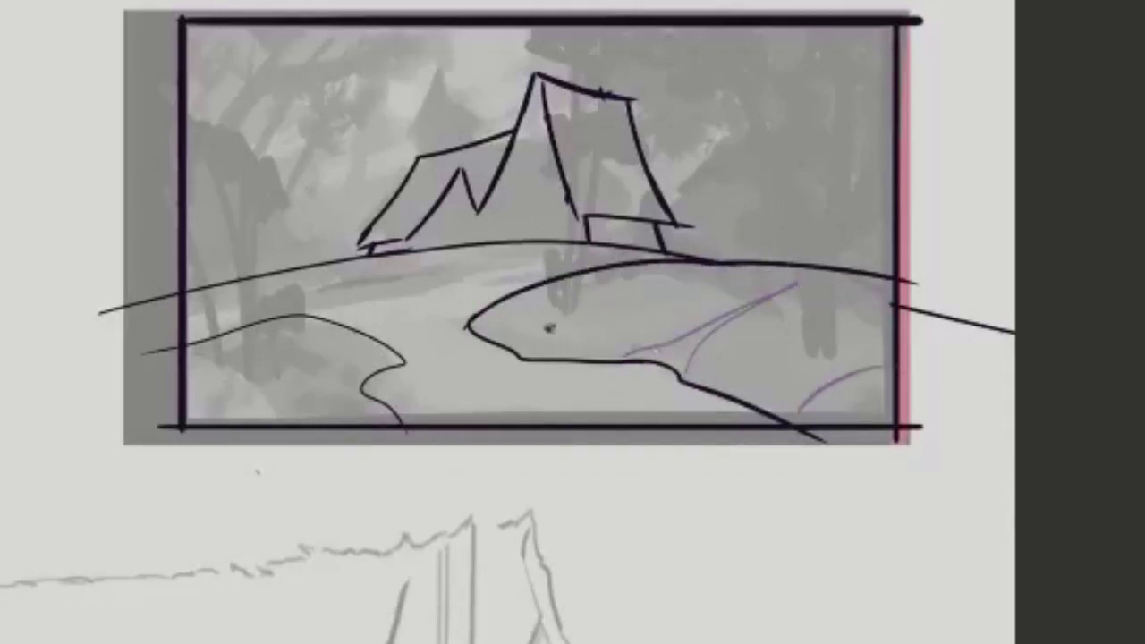
{"action": "left_click_drag", "start_coordinate": [575, 356], "coordinate": [751, 270]}
{"action": "left_click_drag", "start_coordinate": [474, 385], "coordinate": [672, 274]}
{"action": "key", "text": "ctrl+z"}
{"action": "key", "text": "ctrl+z"}
{"action": "left_click_drag", "start_coordinate": [576, 362], "coordinate": [738, 266]}
{"action": "left_click_drag", "start_coordinate": [538, 345], "coordinate": [702, 265]}
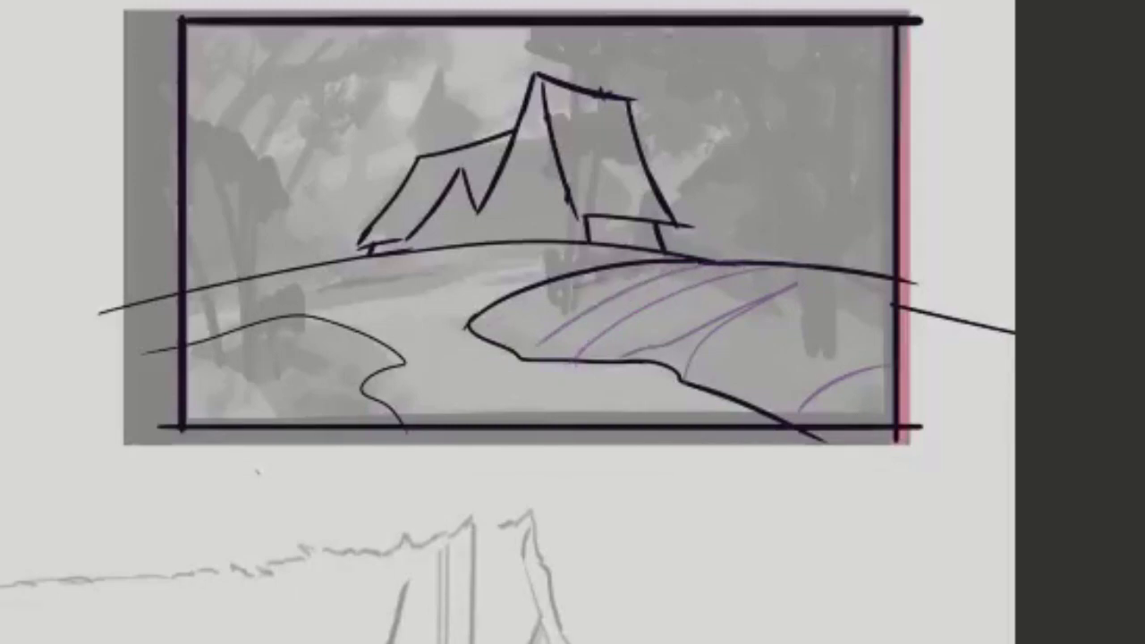
{"action": "left_click_drag", "start_coordinate": [488, 325], "coordinate": [666, 263]}
{"action": "left_click_drag", "start_coordinate": [768, 395], "coordinate": [891, 307]}
{"action": "left_click_drag", "start_coordinate": [707, 385], "coordinate": [852, 277]}
Step: Add curved purple contour lines to the near-left bank
{"action": "left_click_drag", "start_coordinate": [285, 324], "coordinate": [393, 361]}
{"action": "left_click_drag", "start_coordinate": [240, 342], "coordinate": [372, 376]}
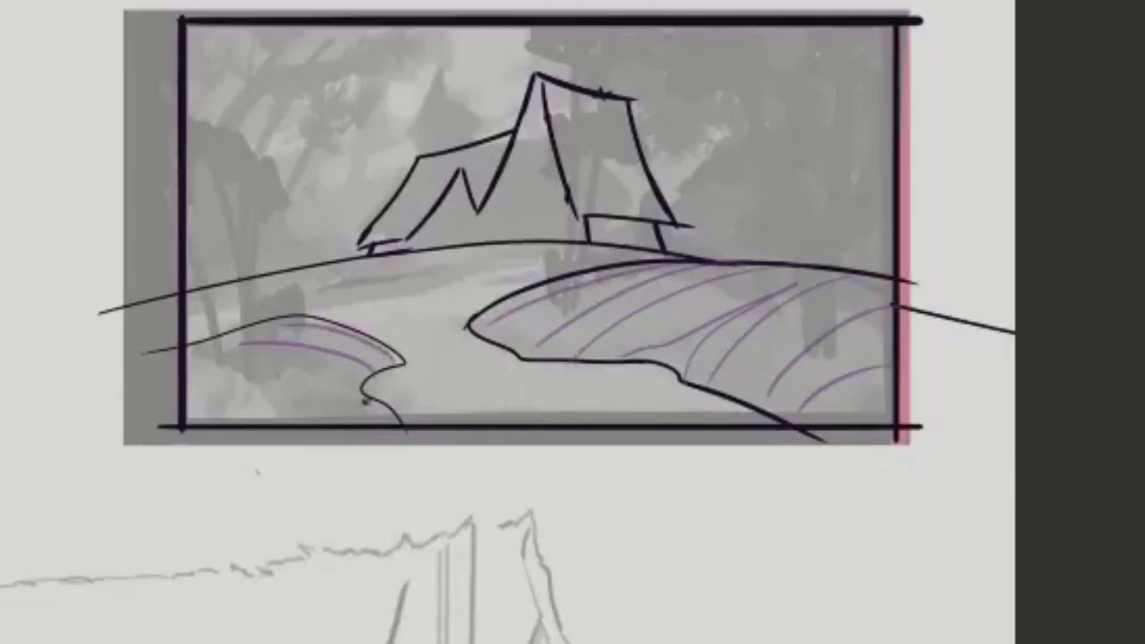
{"action": "left_click_drag", "start_coordinate": [148, 367], "coordinate": [388, 415]}
Step: Draw light contour lines across the path and a ground line beyond the near-left bank
{"action": "mouse_move", "coordinate": [238, 355]}
{"action": "left_mouse_down"}
{"action": "mouse_move", "coordinate": [316, 369]}
{"action": "mouse_move", "coordinate": [735, 377]}
{"action": "left_mouse_up"}
{"action": "key", "text": "ctrl+z"}
{"action": "mouse_move", "coordinate": [372, 379]}
{"action": "left_mouse_down"}
{"action": "mouse_move", "coordinate": [590, 366]}
{"action": "mouse_move", "coordinate": [642, 382]}
{"action": "left_mouse_up"}
{"action": "left_click_drag", "start_coordinate": [406, 344], "coordinate": [474, 342]}
{"action": "left_click_drag", "start_coordinate": [389, 330], "coordinate": [467, 326]}
{"action": "left_click_drag", "start_coordinate": [372, 318], "coordinate": [487, 306]}
{"action": "left_click_drag", "start_coordinate": [344, 304], "coordinate": [546, 285]}
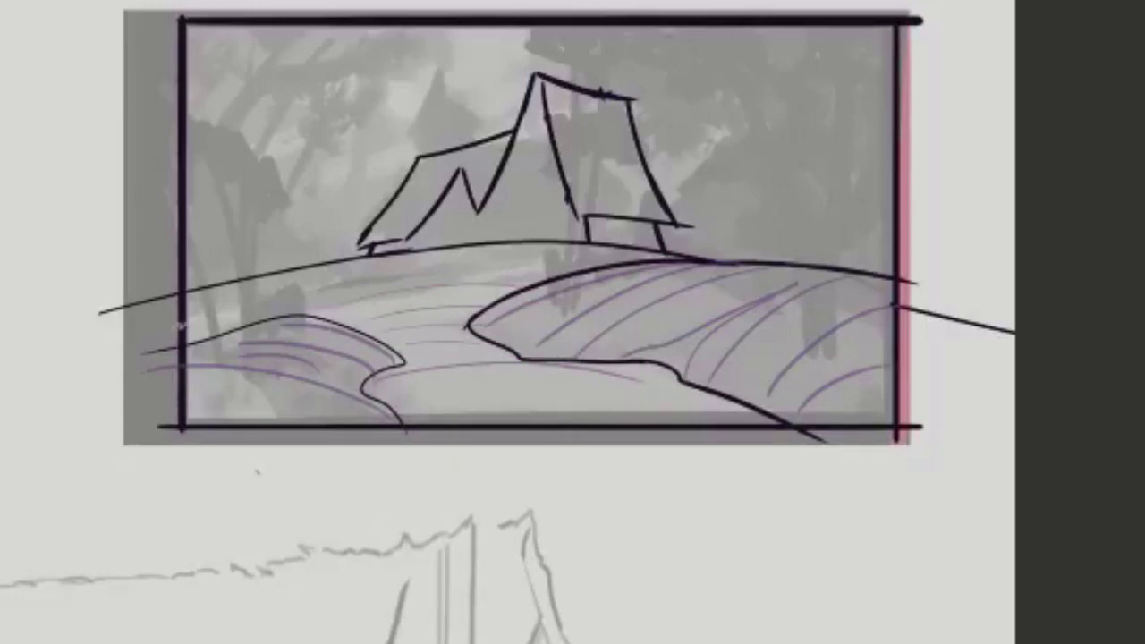
{"action": "left_click_drag", "start_coordinate": [187, 324], "coordinate": [349, 274]}
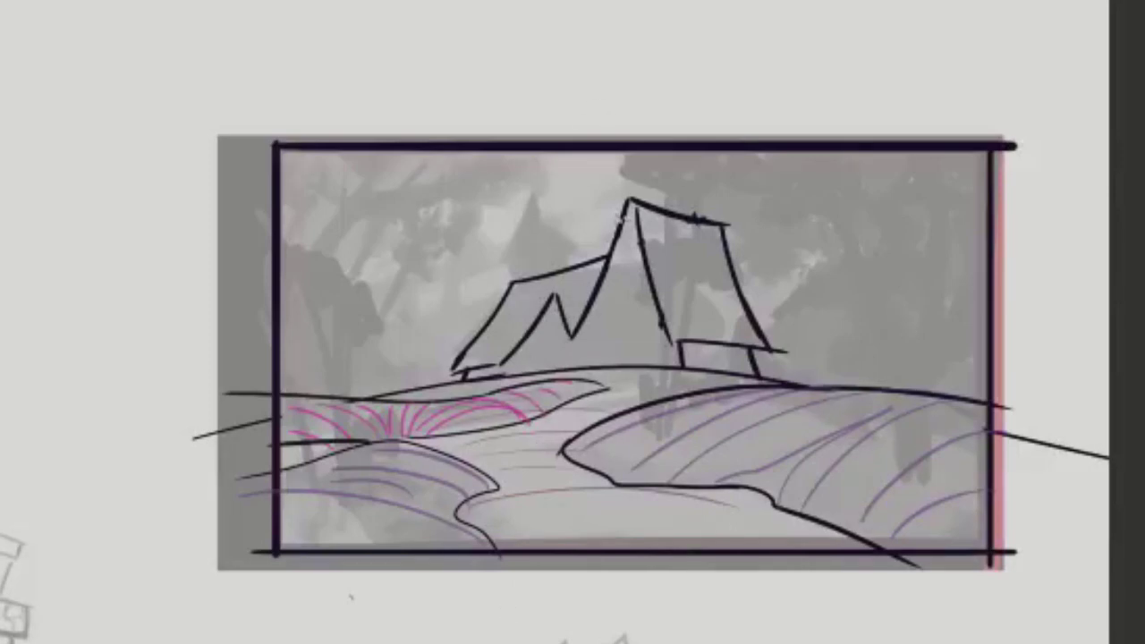
Step: Add inner bargeboard lines to both gables and clean up the main roof's eave and ridge
{"action": "mouse_move", "coordinate": [636, 214]}
{"action": "left_mouse_down"}
{"action": "mouse_move", "coordinate": [577, 340]}
{"action": "mouse_move", "coordinate": [516, 367]}
{"action": "left_mouse_up"}
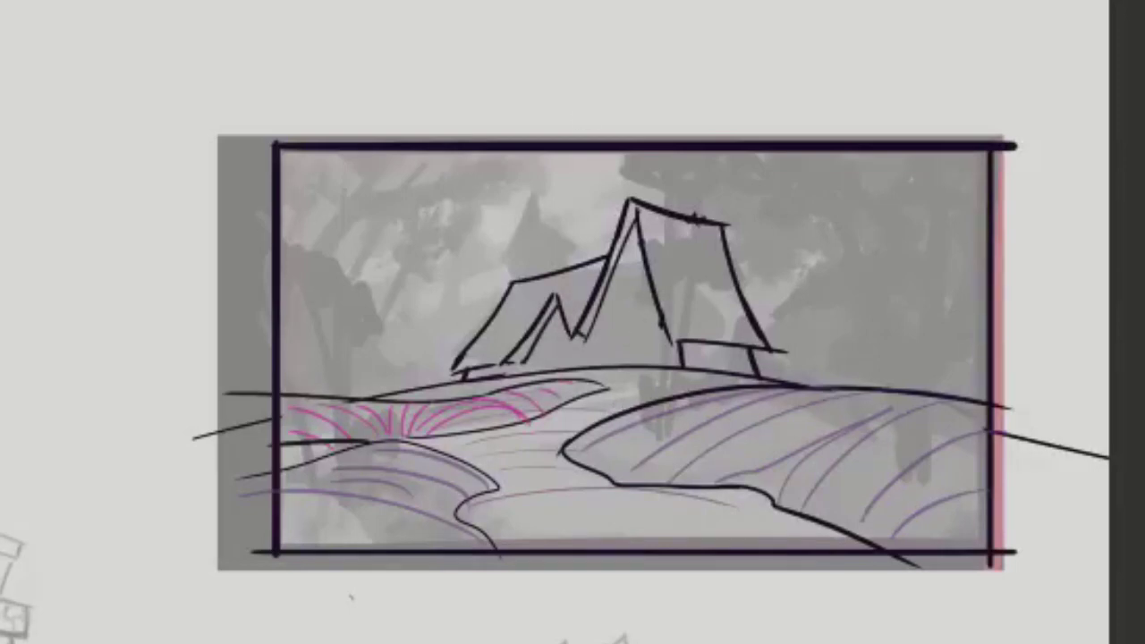
{"action": "left_click_drag", "start_coordinate": [794, 356], "coordinate": [778, 355]}
{"action": "left_click_drag", "start_coordinate": [673, 208], "coordinate": [732, 213]}
Step: Draw a pointed turret behind the lower roof and a narrow chimney beside the main gable
{"action": "left_click_drag", "start_coordinate": [632, 156], "coordinate": [670, 212]}
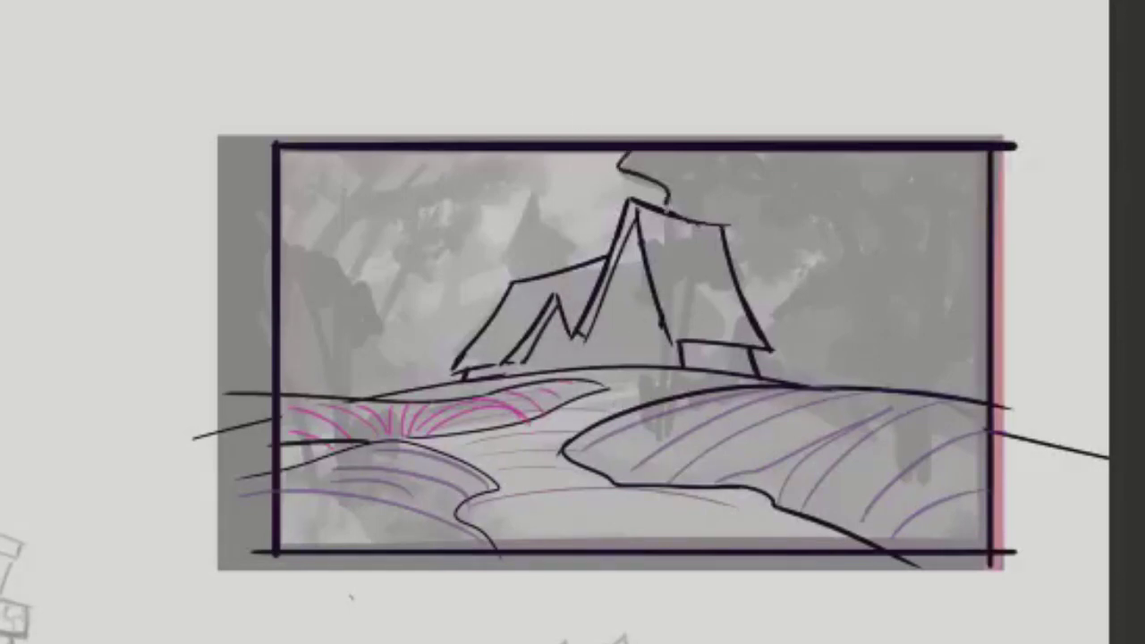
{"action": "mouse_move", "coordinate": [533, 157]}
{"action": "left_mouse_down"}
{"action": "mouse_move", "coordinate": [562, 252]}
{"action": "mouse_move", "coordinate": [493, 279]}
{"action": "mouse_move", "coordinate": [501, 308]}
{"action": "left_mouse_up"}
{"action": "key", "text": "ctrl+z"}
{"action": "key", "text": "ctrl+z"}
{"action": "mouse_move", "coordinate": [595, 260]}
{"action": "left_mouse_down"}
{"action": "mouse_move", "coordinate": [595, 193]}
{"action": "mouse_move", "coordinate": [614, 234]}
{"action": "left_mouse_up"}
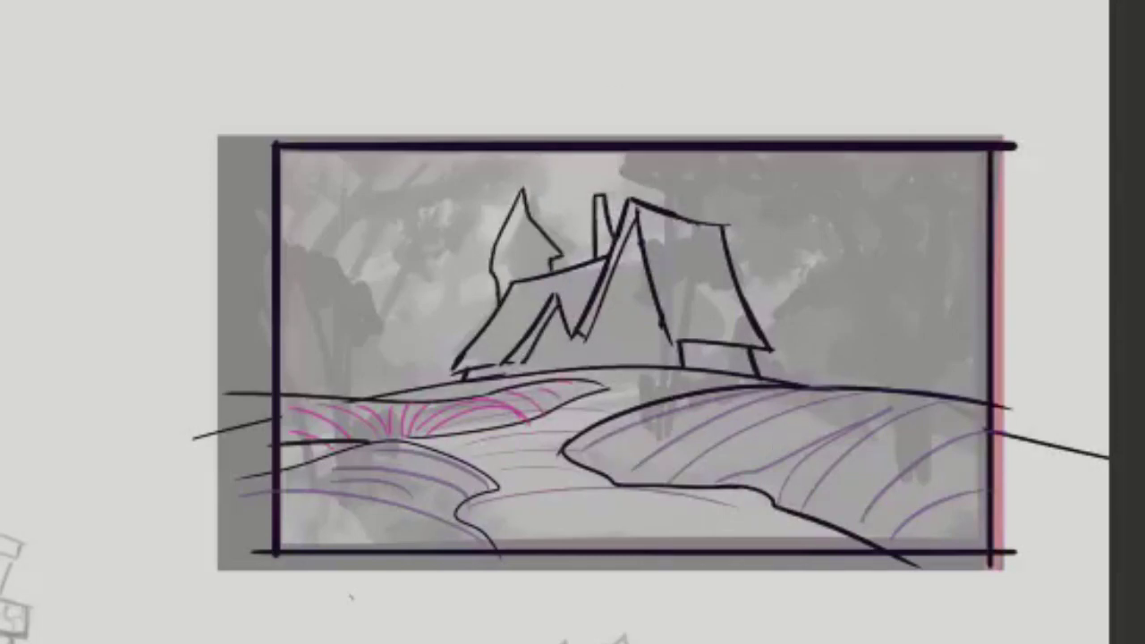
Step: Outline a background hill to the right of the house and fill it with pink contour lines
{"action": "mouse_move", "coordinate": [759, 314]}
{"action": "left_mouse_down"}
{"action": "mouse_move", "coordinate": [914, 244]}
{"action": "mouse_move", "coordinate": [1019, 245]}
{"action": "left_mouse_up"}
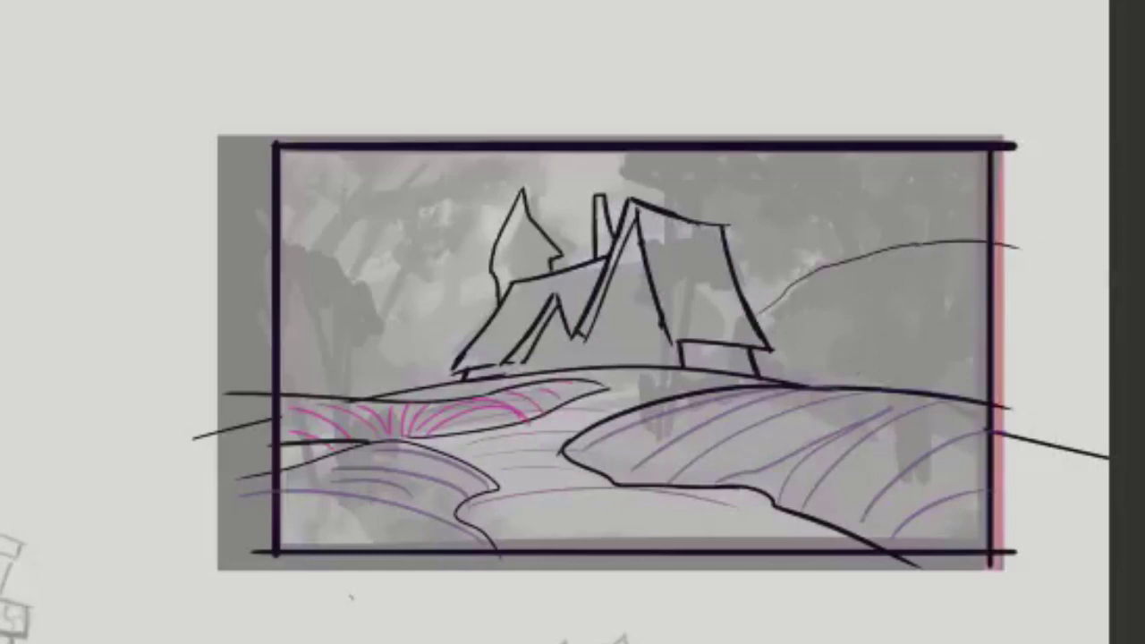
{"action": "left_click_drag", "start_coordinate": [936, 365], "coordinate": [973, 356]}
{"action": "left_click_drag", "start_coordinate": [864, 356], "coordinate": [942, 304]}
{"action": "left_click_drag", "start_coordinate": [820, 371], "coordinate": [841, 338]}
{"action": "left_click_drag", "start_coordinate": [789, 371], "coordinate": [865, 293]}
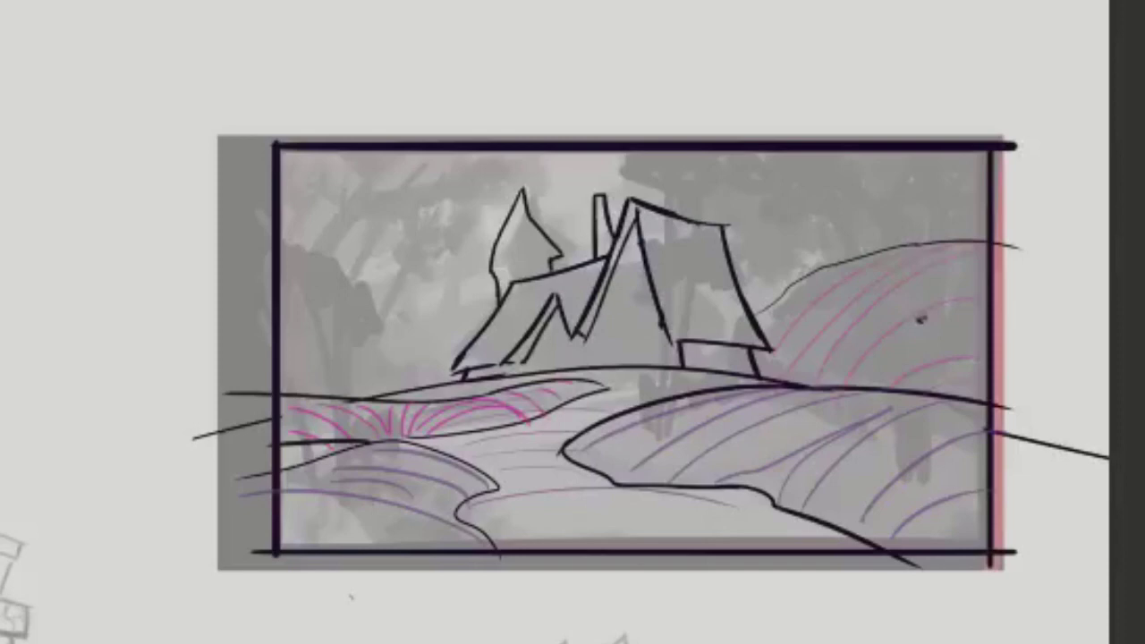
Step: Outline a low, jagged mound beside the house in front of the hill and add curved contour lines
{"action": "mouse_move", "coordinate": [770, 328]}
{"action": "left_mouse_down"}
{"action": "mouse_move", "coordinate": [930, 356]}
{"action": "mouse_move", "coordinate": [898, 382]}
{"action": "mouse_move", "coordinate": [987, 387]}
{"action": "left_mouse_up"}
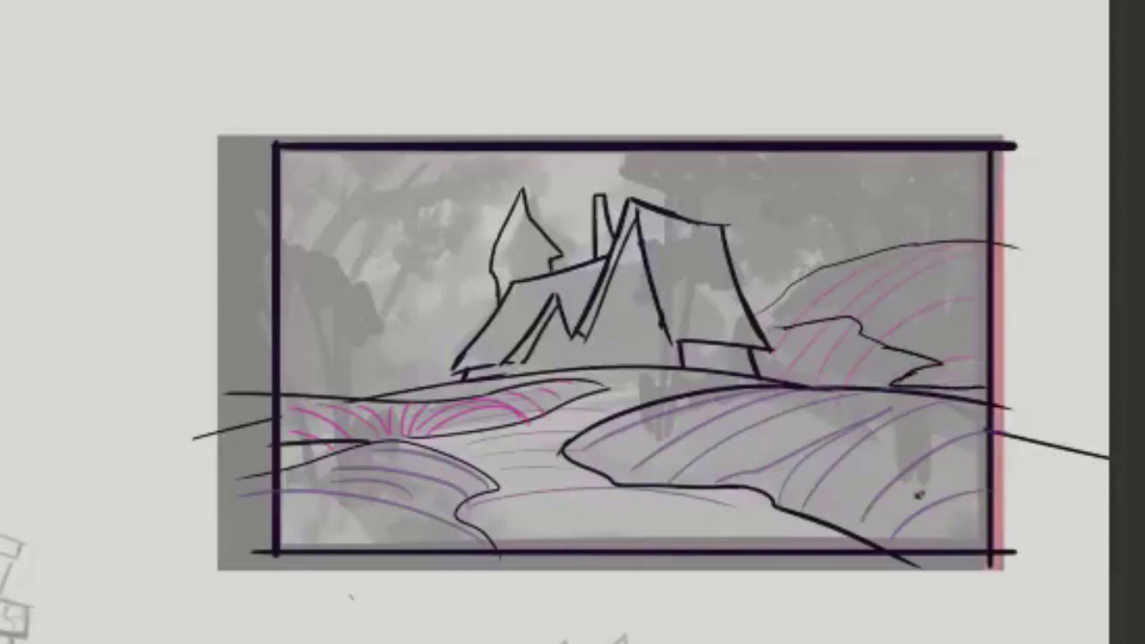
{"action": "mouse_move", "coordinate": [904, 351]}
{"action": "left_mouse_down"}
{"action": "mouse_move", "coordinate": [895, 381]}
{"action": "mouse_move", "coordinate": [872, 385]}
{"action": "left_mouse_up"}
{"action": "mouse_move", "coordinate": [859, 332]}
{"action": "left_mouse_down"}
{"action": "mouse_move", "coordinate": [845, 385]}
{"action": "mouse_move", "coordinate": [823, 387]}
{"action": "left_mouse_up"}
{"action": "left_click_drag", "start_coordinate": [802, 323], "coordinate": [787, 382]}
{"action": "left_click_drag", "start_coordinate": [780, 327], "coordinate": [769, 376]}
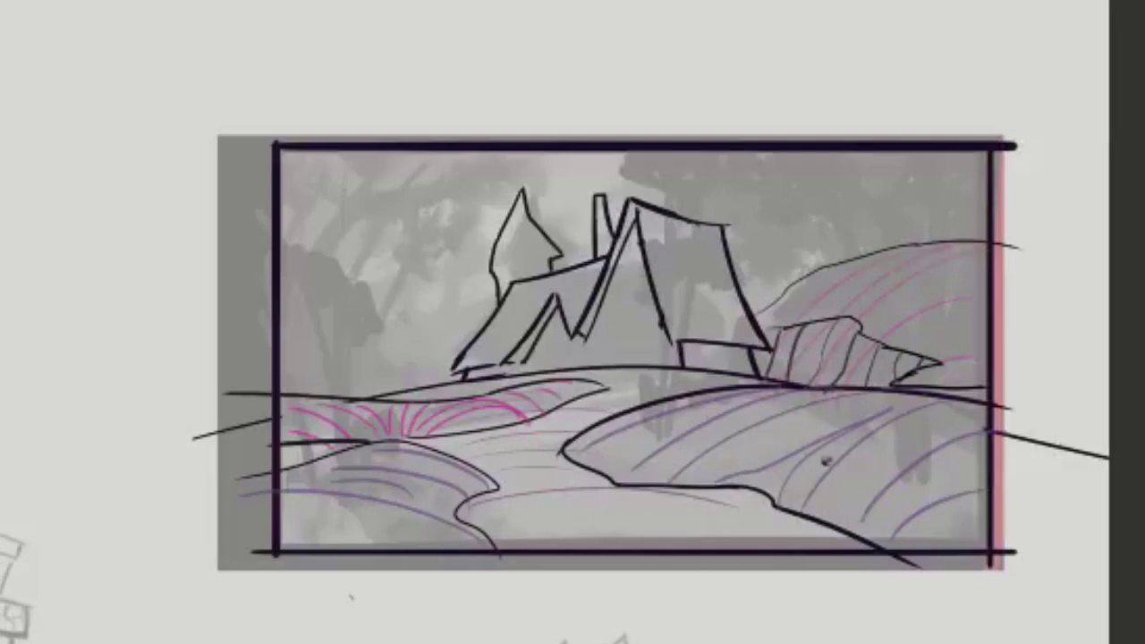
Step: Outline a small ledge on the background hill at the frame's edge and hatch its face with short vertical lines
{"action": "mouse_move", "coordinate": [1025, 258]}
{"action": "left_mouse_down"}
{"action": "mouse_move", "coordinate": [895, 288]}
{"action": "mouse_move", "coordinate": [991, 295]}
{"action": "left_mouse_up"}
{"action": "mouse_move", "coordinate": [922, 275]}
{"action": "left_mouse_down"}
{"action": "mouse_move", "coordinate": [912, 292]}
{"action": "mouse_move", "coordinate": [931, 290]}
{"action": "left_mouse_up"}
{"action": "left_click_drag", "start_coordinate": [956, 265], "coordinate": [952, 293]}
{"action": "left_click_drag", "start_coordinate": [973, 264], "coordinate": [970, 293]}
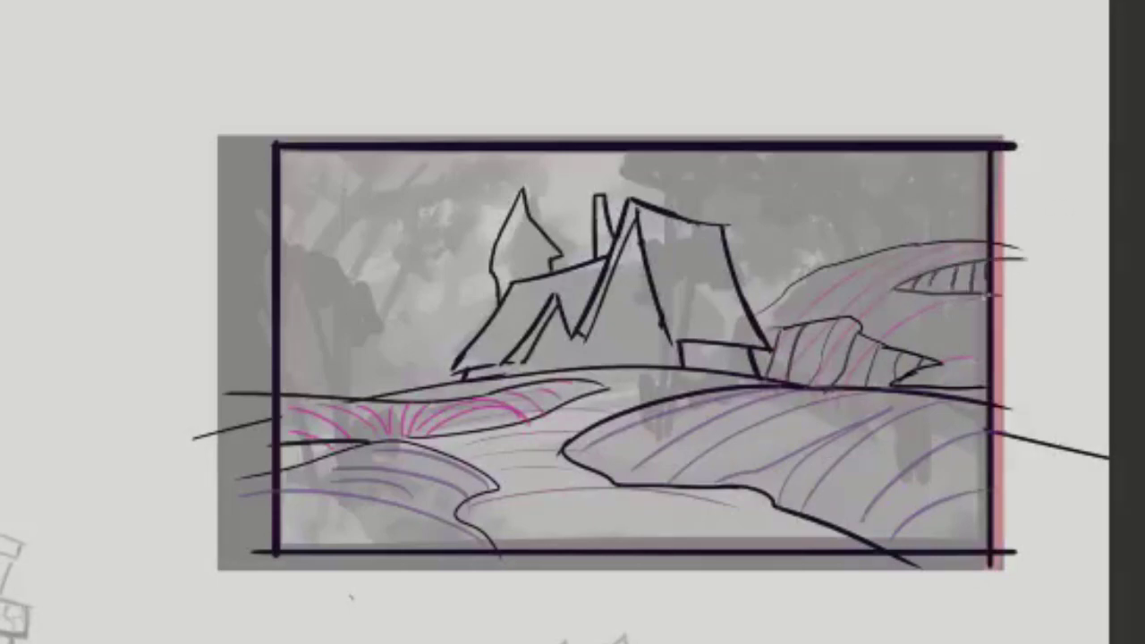
Step: Draw a distant ground line behind the lower roof and refine the base line under the house's low side
{"action": "left_click_drag", "start_coordinate": [466, 343], "coordinate": [252, 361]}
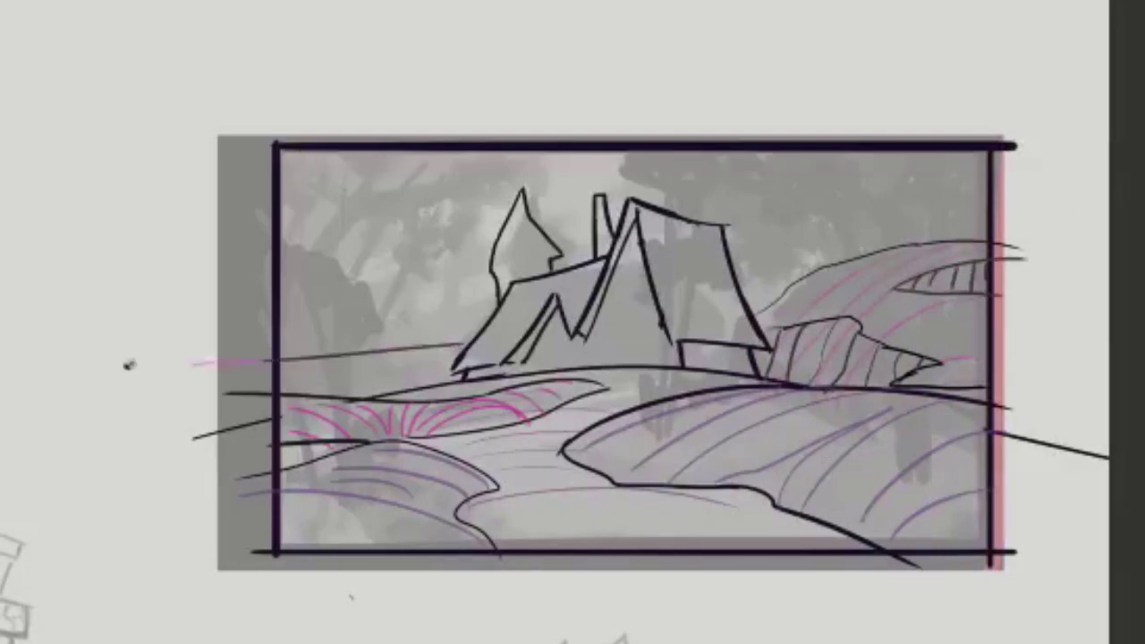
{"action": "left_click_drag", "start_coordinate": [458, 356], "coordinate": [277, 374]}
{"action": "key", "text": "ctrl+z"}
{"action": "left_click_drag", "start_coordinate": [474, 377], "coordinate": [374, 395]}
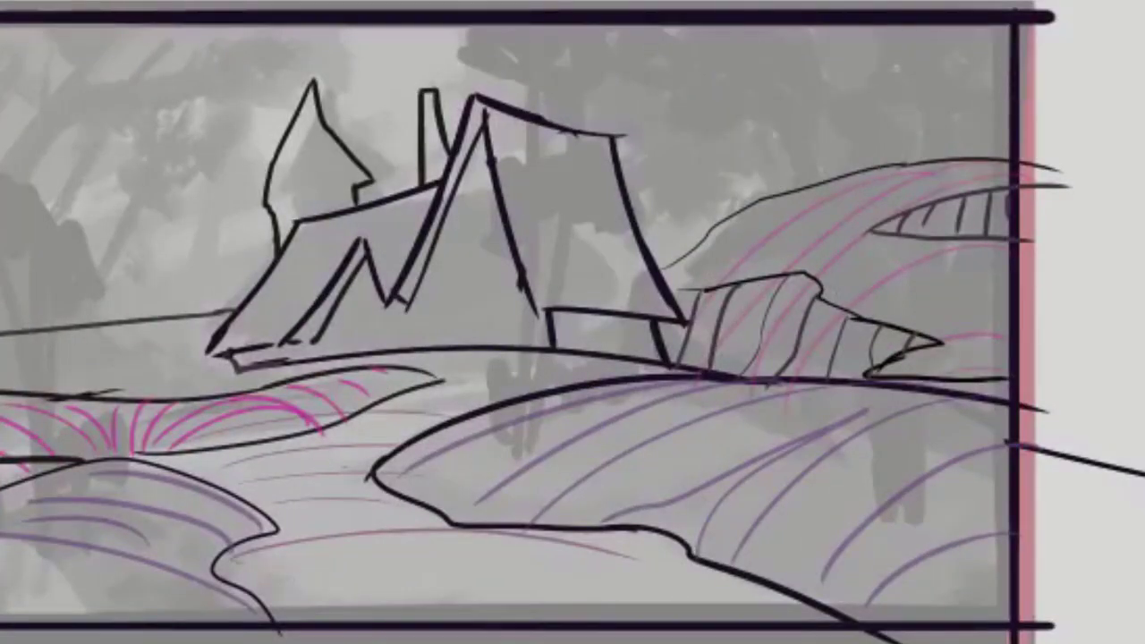
{"action": "right_click", "coordinate": [679, 314]}
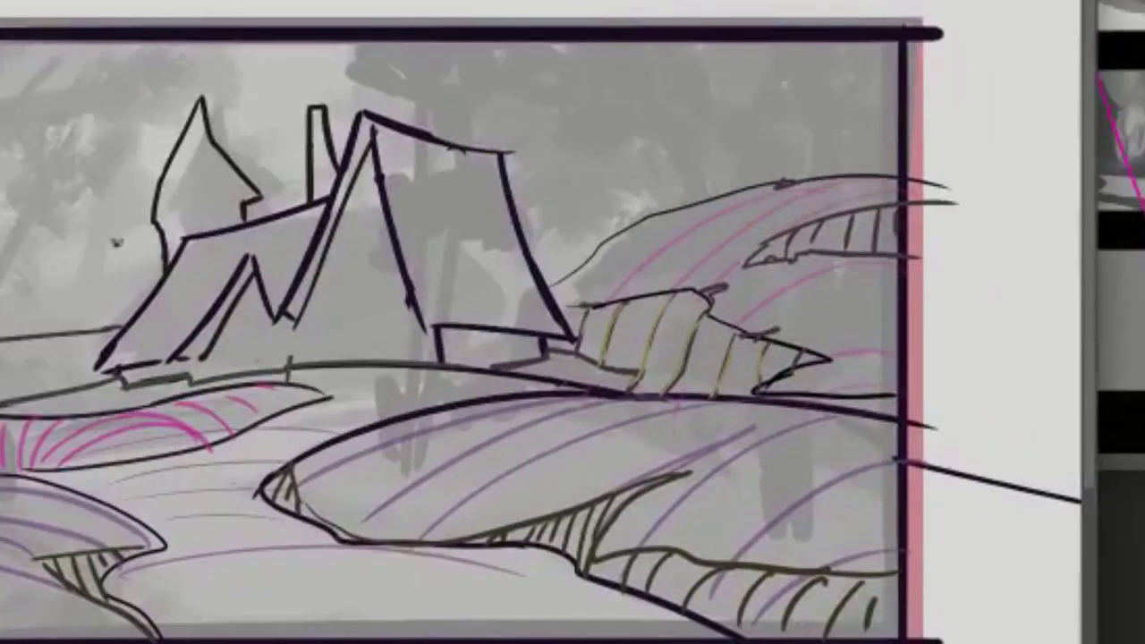
Step: Outline distant trees and foliage on both sides of the house and behind its roof
{"action": "left_click_drag", "start_coordinate": [118, 326], "coordinate": [151, 297]}
{"action": "left_click_drag", "start_coordinate": [43, 322], "coordinate": [36, 316]}
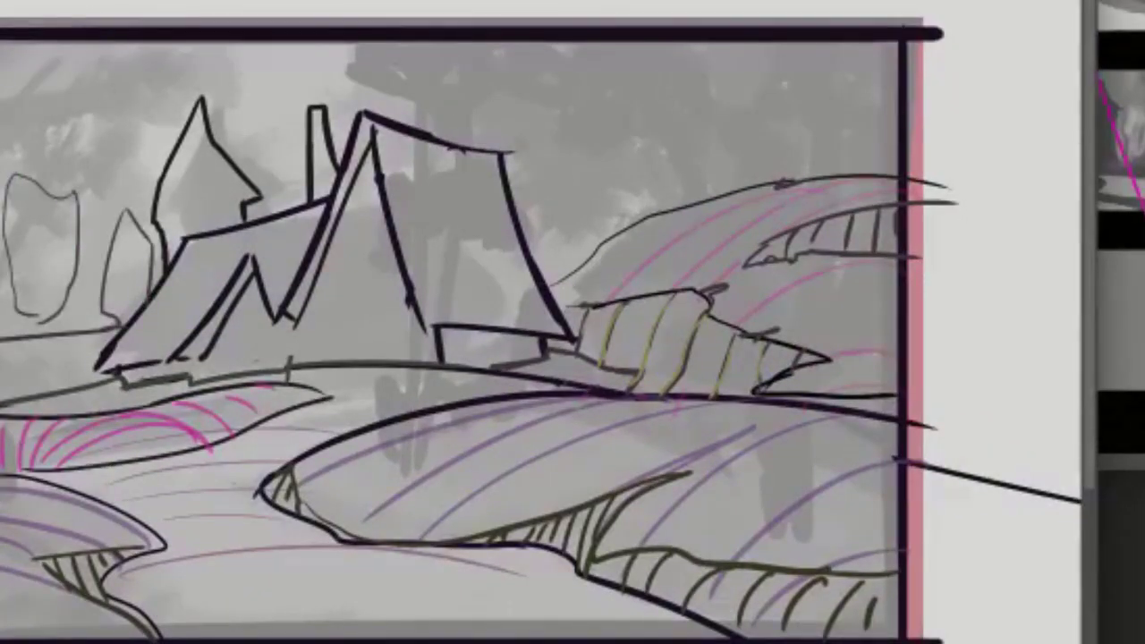
{"action": "left_click_drag", "start_coordinate": [553, 277], "coordinate": [642, 215]}
{"action": "left_click_drag", "start_coordinate": [528, 250], "coordinate": [512, 175]}
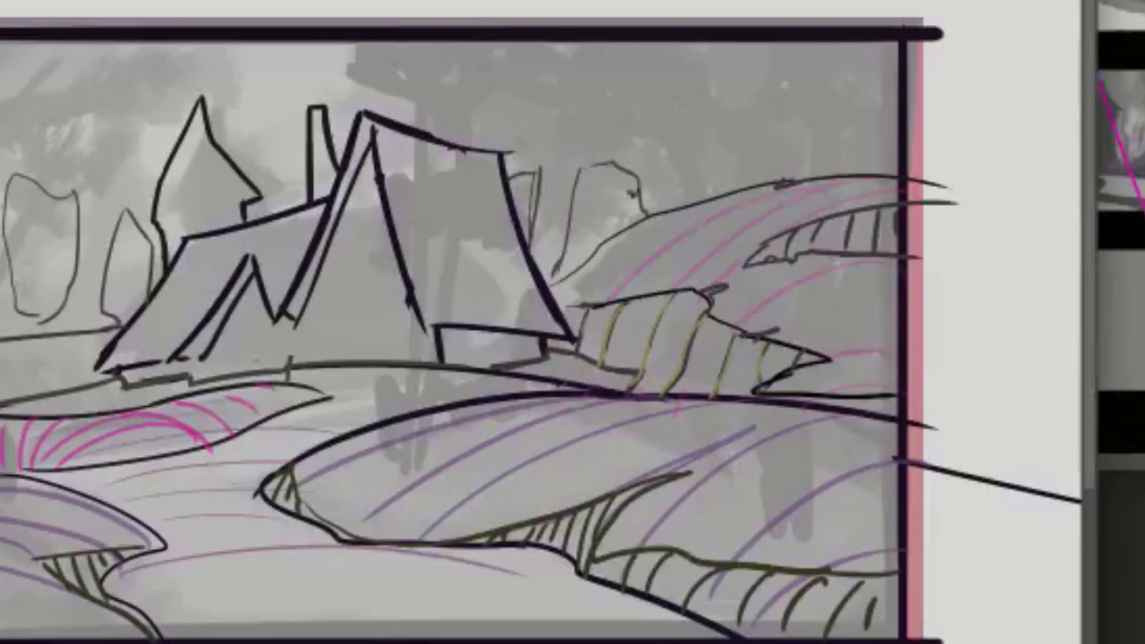
{"action": "left_click_drag", "start_coordinate": [427, 130], "coordinate": [398, 37]}
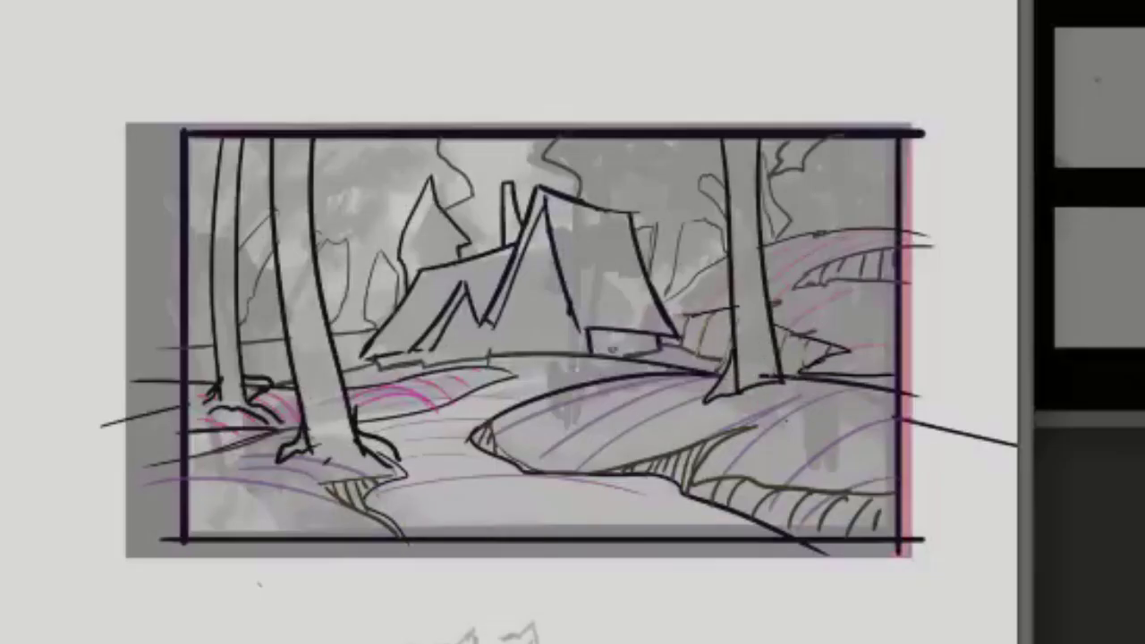
Step: Draw fence posts and a rail between the main gable's low wall and the large tree trunk beside it
{"action": "left_click_drag", "start_coordinate": [613, 348], "coordinate": [613, 377]}
{"action": "left_click_drag", "start_coordinate": [635, 346], "coordinate": [634, 376]}
{"action": "left_click_drag", "start_coordinate": [660, 338], "coordinate": [660, 371]}
{"action": "mouse_move", "coordinate": [681, 348]}
{"action": "left_mouse_down"}
{"action": "mouse_move", "coordinate": [679, 370]}
{"action": "mouse_move", "coordinate": [702, 372]}
{"action": "left_mouse_up"}
{"action": "left_click_drag", "start_coordinate": [723, 350], "coordinate": [720, 375]}
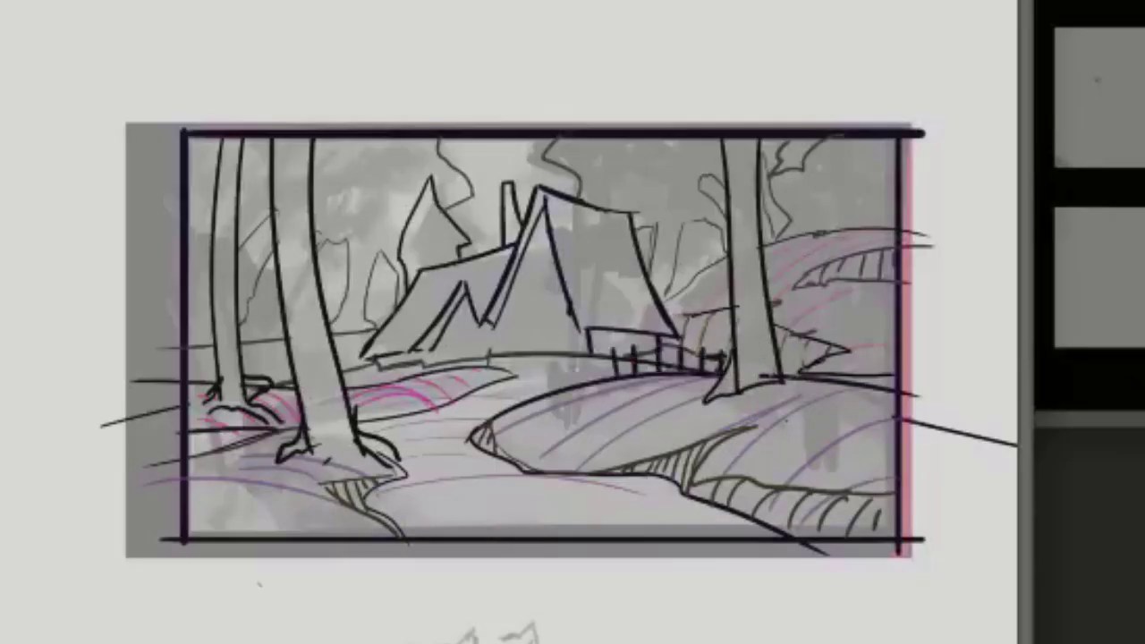
{"action": "left_click_drag", "start_coordinate": [657, 349], "coordinate": [694, 359]}
{"action": "left_click_drag", "start_coordinate": [600, 356], "coordinate": [602, 373]}
Step: Add a short fence in front of the lower roof and extend the other fence around the mound toward the path
{"action": "left_click_drag", "start_coordinate": [363, 361], "coordinate": [443, 356]}
{"action": "left_click_drag", "start_coordinate": [369, 362], "coordinate": [369, 389]}
{"action": "left_click_drag", "start_coordinate": [430, 360], "coordinate": [432, 374]}
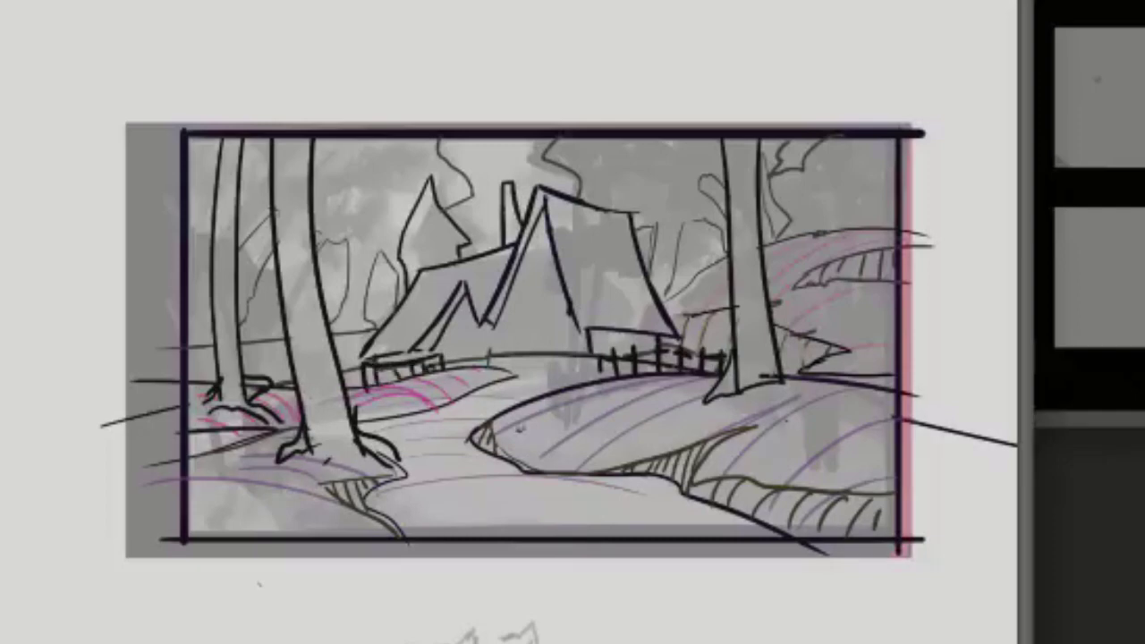
{"action": "left_click_drag", "start_coordinate": [530, 375], "coordinate": [598, 358]}
{"action": "mouse_move", "coordinate": [546, 368]}
{"action": "left_mouse_down"}
{"action": "mouse_move", "coordinate": [550, 389]}
{"action": "mouse_move", "coordinate": [593, 385]}
{"action": "left_mouse_up"}
{"action": "left_click_drag", "start_coordinate": [534, 367], "coordinate": [537, 398]}
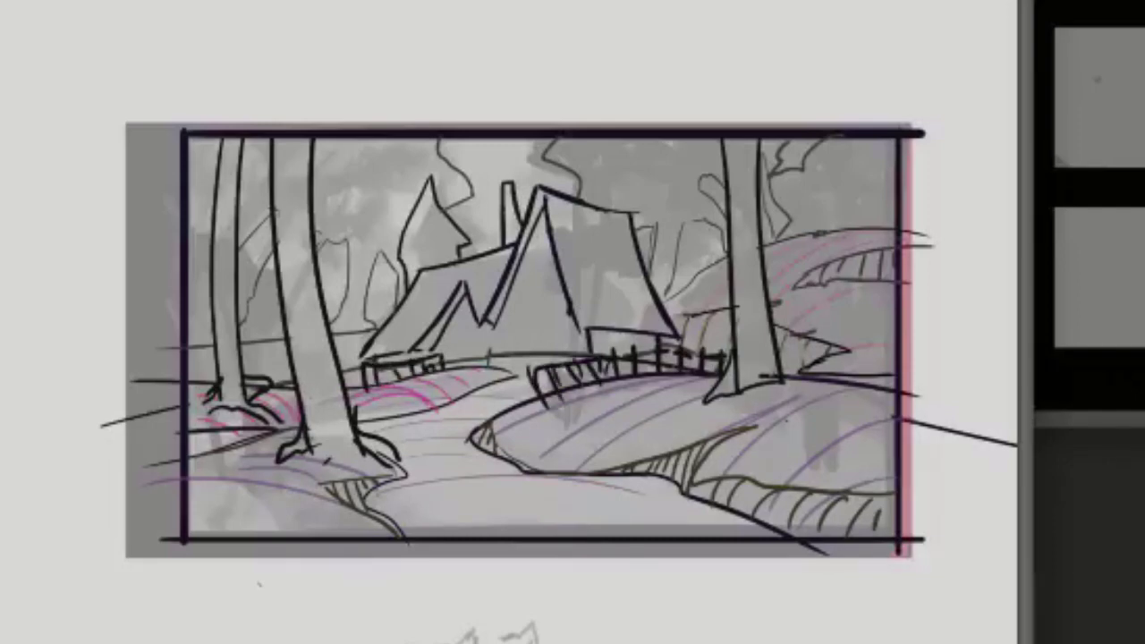
Step: Outline a bush behind the large mound and another at the near trunk's base, clearing the lines that run through them
{"action": "mouse_move", "coordinate": [893, 339]}
{"action": "left_mouse_down"}
{"action": "mouse_move", "coordinate": [809, 351]}
{"action": "mouse_move", "coordinate": [911, 410]}
{"action": "left_mouse_up"}
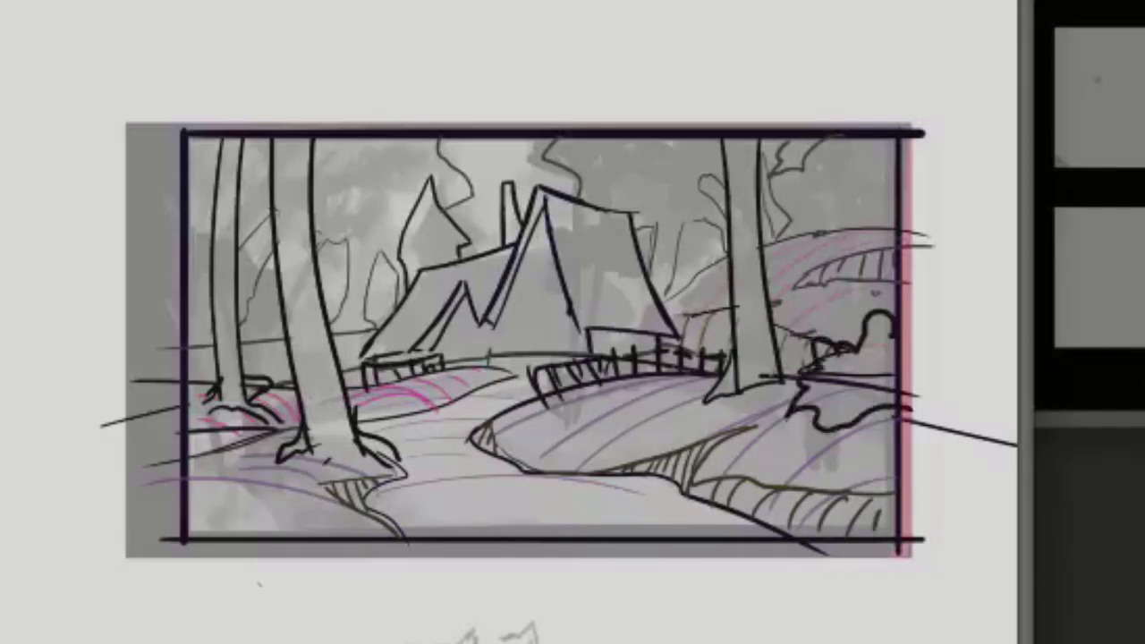
{"action": "left_click_drag", "start_coordinate": [895, 362], "coordinate": [810, 380]}
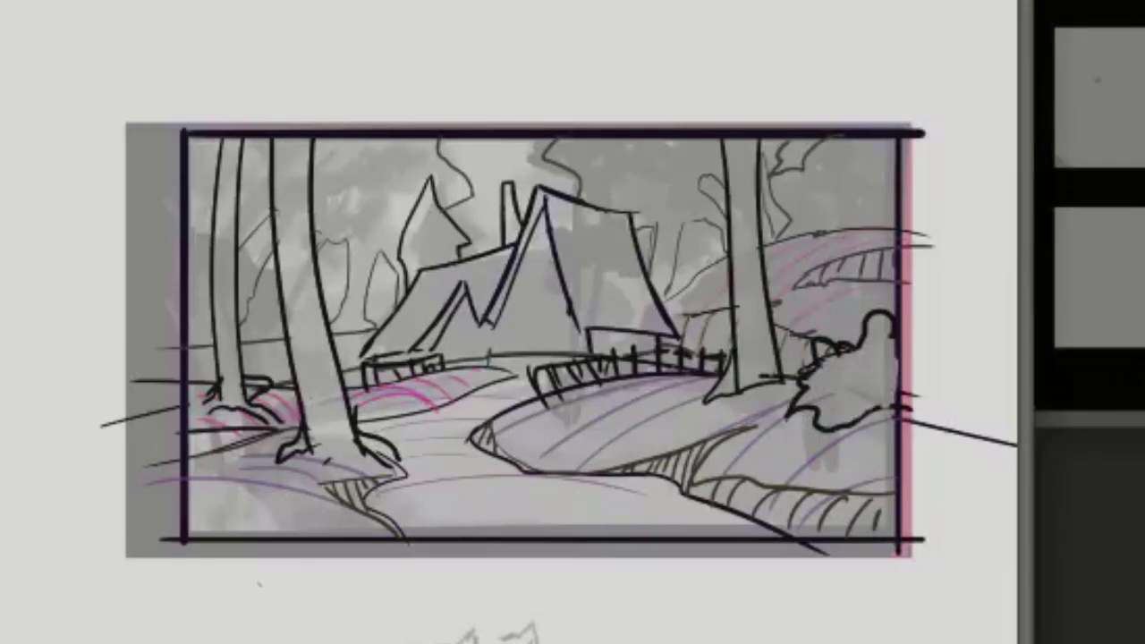
{"action": "mouse_move", "coordinate": [190, 347]}
{"action": "left_mouse_down"}
{"action": "mouse_move", "coordinate": [214, 447]}
{"action": "mouse_move", "coordinate": [240, 437]}
{"action": "left_mouse_up"}
{"action": "mouse_move", "coordinate": [353, 488]}
{"action": "left_mouse_down"}
{"action": "mouse_move", "coordinate": [282, 438]}
{"action": "mouse_move", "coordinate": [184, 448]}
{"action": "mouse_move", "coordinate": [183, 470]}
{"action": "left_mouse_up"}
{"action": "left_click_drag", "start_coordinate": [174, 526], "coordinate": [327, 491]}
{"action": "mouse_move", "coordinate": [318, 443]}
{"action": "left_mouse_down"}
{"action": "mouse_move", "coordinate": [268, 488]}
{"action": "mouse_move", "coordinate": [331, 488]}
{"action": "left_mouse_up"}
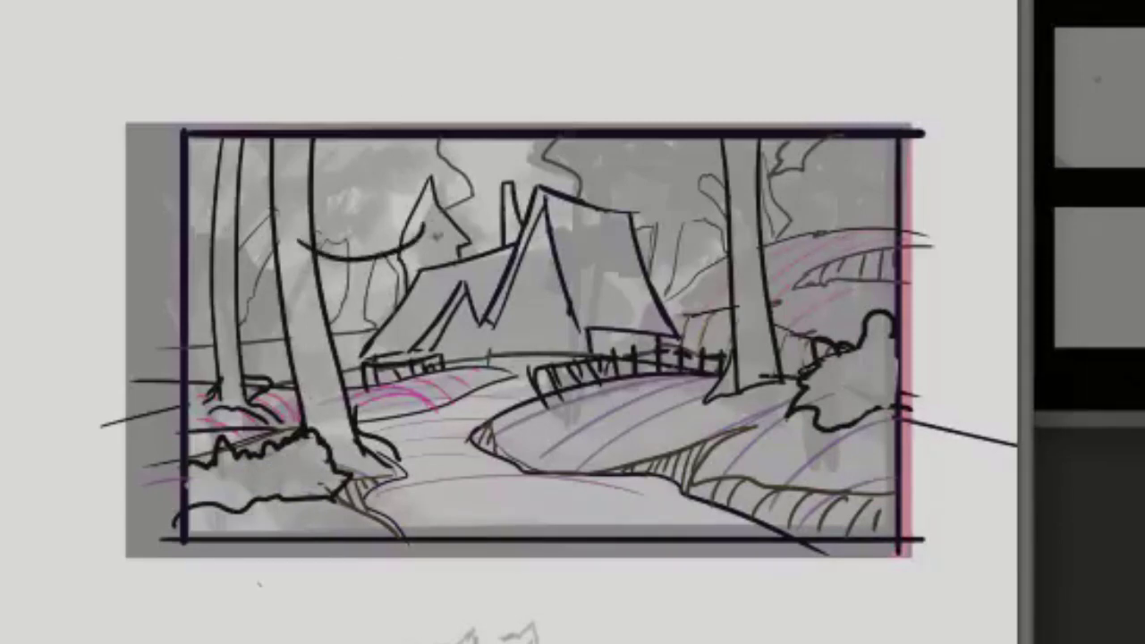
Step: Draw drooping, curved branches on the two tree trunks on the lower roof's side of the scene
{"action": "left_click_drag", "start_coordinate": [315, 182], "coordinate": [424, 224]}
{"action": "left_click_drag", "start_coordinate": [300, 154], "coordinate": [405, 123]}
{"action": "left_click_drag", "start_coordinate": [411, 139], "coordinate": [349, 200]}
{"action": "left_click_drag", "start_coordinate": [163, 162], "coordinate": [276, 166]}
{"action": "mouse_move", "coordinate": [186, 224]}
{"action": "left_mouse_down"}
{"action": "mouse_move", "coordinate": [277, 214]}
{"action": "mouse_move", "coordinate": [172, 283]}
{"action": "left_mouse_up"}
{"action": "left_click_drag", "start_coordinate": [172, 284], "coordinate": [292, 270]}
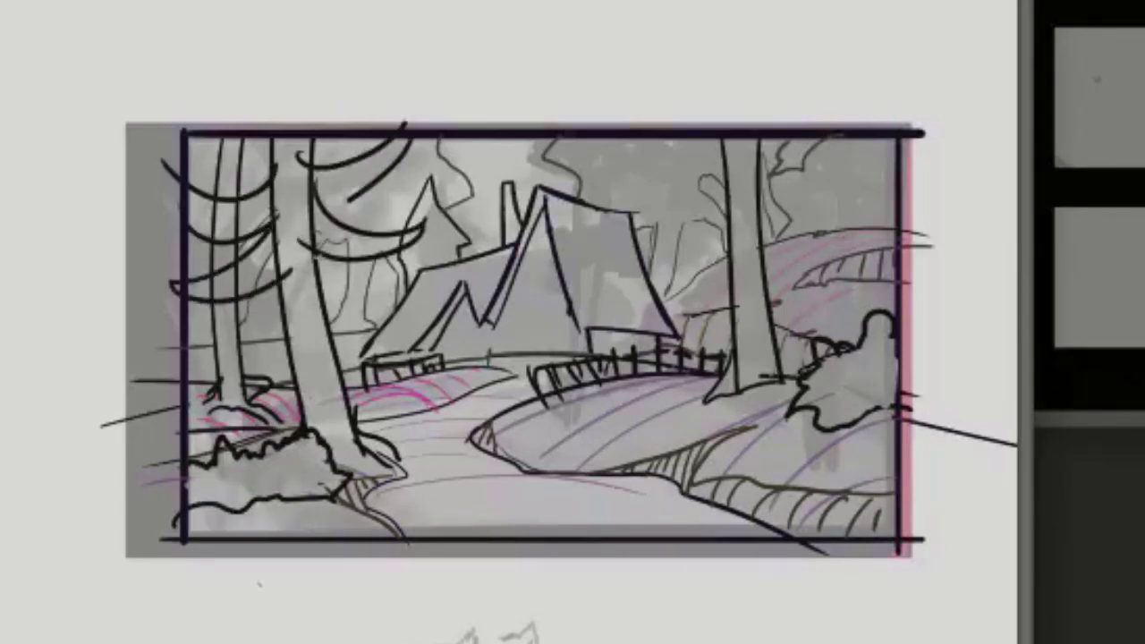
Step: Draw tiers of curved conifer branches along both sides of the trunk beside the main gable
{"action": "left_click_drag", "start_coordinate": [760, 179], "coordinate": [813, 161]}
{"action": "left_click_drag", "start_coordinate": [761, 199], "coordinate": [812, 183]}
{"action": "left_click_drag", "start_coordinate": [673, 172], "coordinate": [736, 194]}
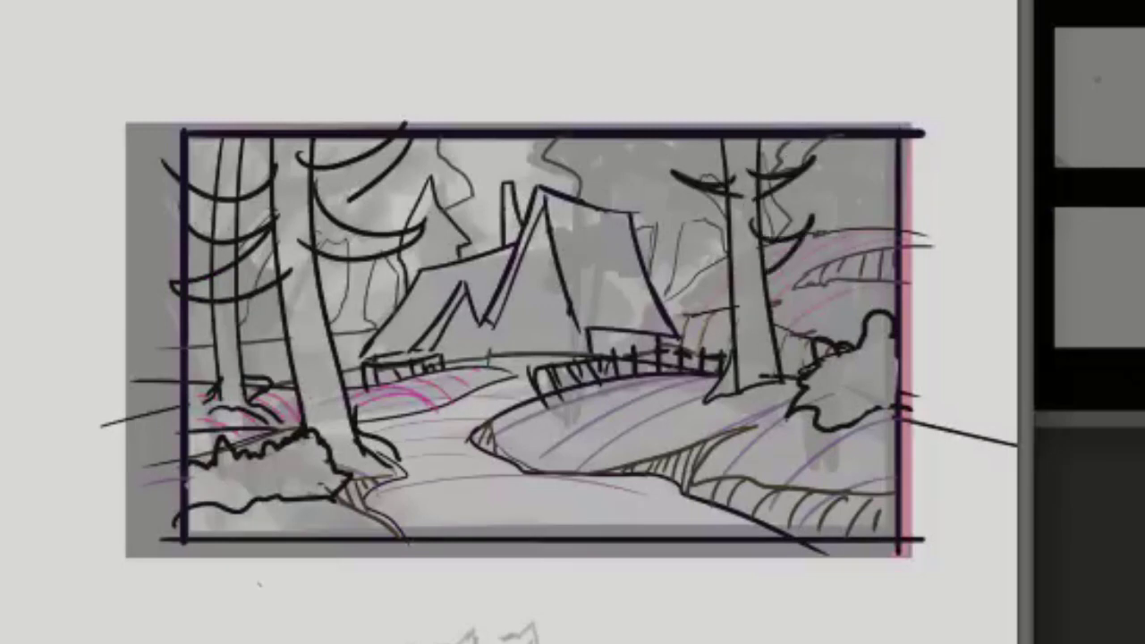
{"action": "left_click_drag", "start_coordinate": [760, 237], "coordinate": [816, 213]}
{"action": "left_click_drag", "start_coordinate": [685, 233], "coordinate": [732, 261]}
{"action": "left_click_drag", "start_coordinate": [758, 302], "coordinate": [819, 252]}
{"action": "left_click_drag", "start_coordinate": [696, 279], "coordinate": [753, 322]}
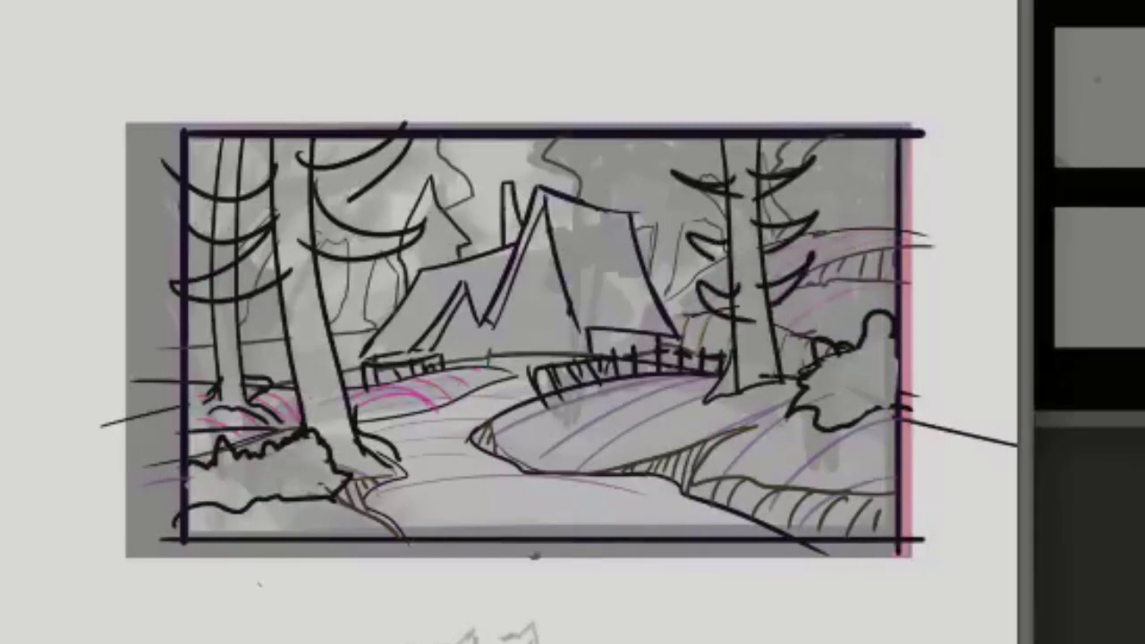
{"action": "mouse_move", "coordinate": [663, 141]}
{"action": "left_mouse_down"}
{"action": "mouse_move", "coordinate": [736, 181]}
{"action": "mouse_move", "coordinate": [807, 139]}
{"action": "left_mouse_up"}
{"action": "left_click_drag", "start_coordinate": [762, 217], "coordinate": [796, 187]}
{"action": "left_click_drag", "start_coordinate": [687, 191], "coordinate": [728, 238]}
{"action": "left_click_drag", "start_coordinate": [768, 274], "coordinate": [793, 242]}
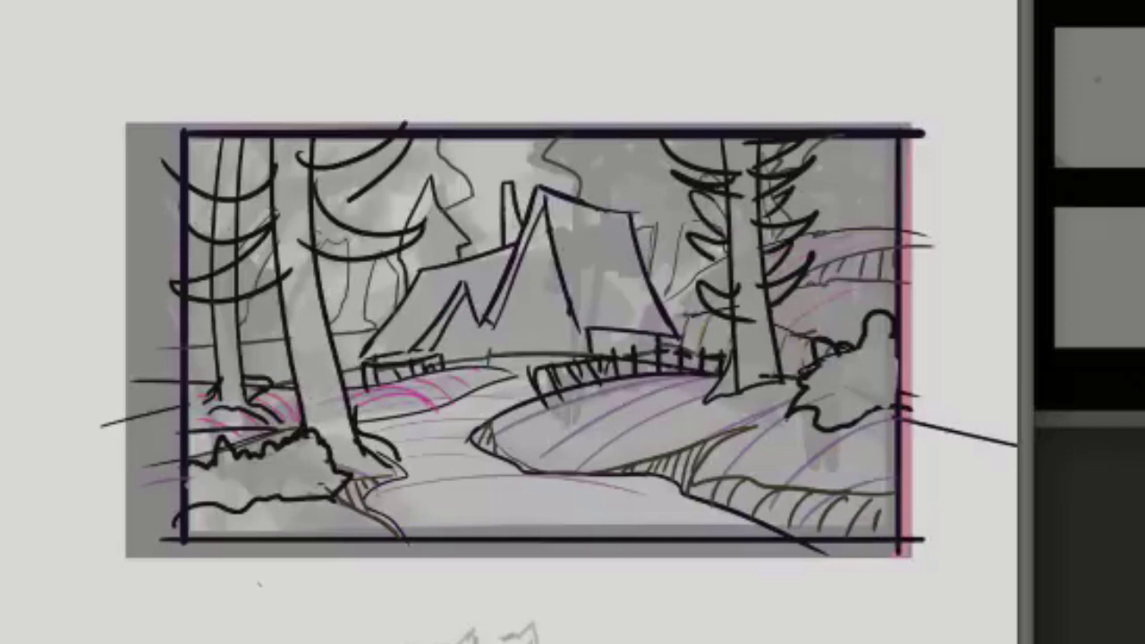
Step: Erase the trunk lines that show through the curved branches on the trees framing the house
{"action": "left_click_drag", "start_coordinate": [239, 208], "coordinate": [215, 223]}
{"action": "left_click_drag", "start_coordinate": [215, 281], "coordinate": [244, 283]}
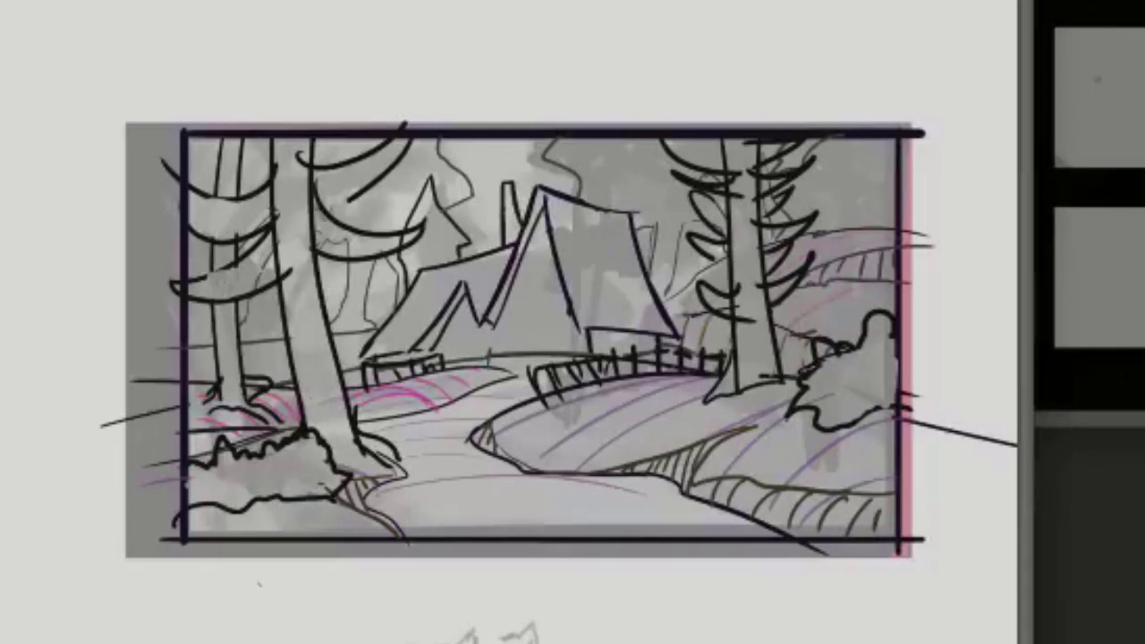
{"action": "left_click_drag", "start_coordinate": [313, 193], "coordinate": [316, 250]}
{"action": "left_click_drag", "start_coordinate": [299, 152], "coordinate": [303, 164]}
{"action": "left_click_drag", "start_coordinate": [807, 157], "coordinate": [773, 148]}
Step: Hatch short needle strokes along the undersides of the branches on the two trees near the lower roof
{"action": "left_click_drag", "start_coordinate": [566, 601], "coordinate": [586, 599]}
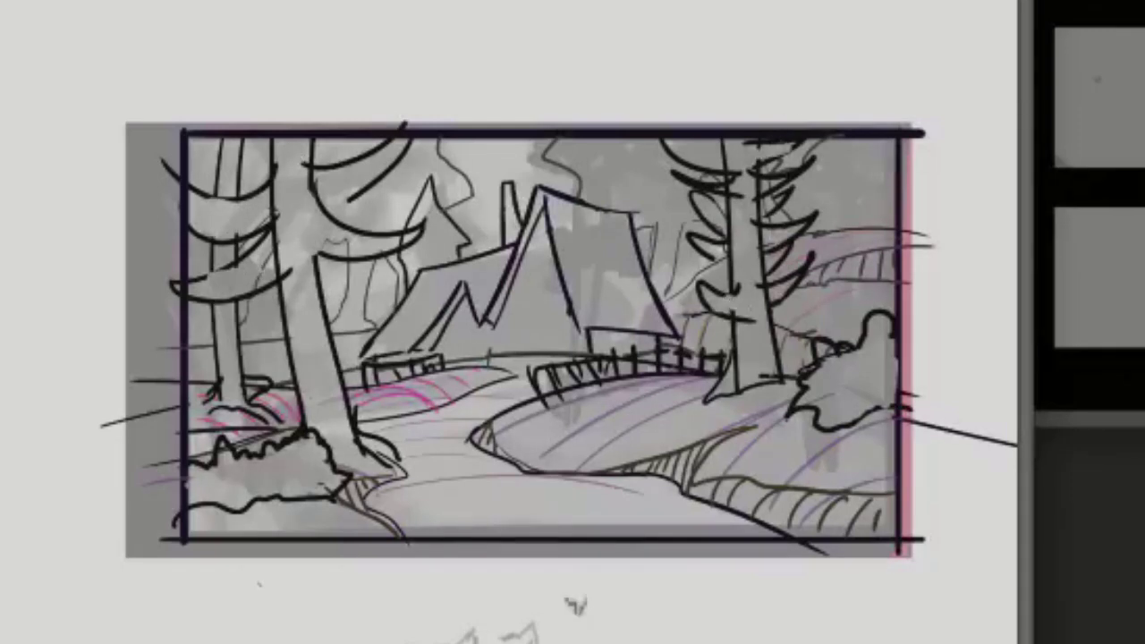
{"action": "left_click_drag", "start_coordinate": [343, 195], "coordinate": [395, 161]}
{"action": "left_click_drag", "start_coordinate": [191, 224], "coordinate": [272, 217]}
{"action": "left_click_drag", "start_coordinate": [205, 298], "coordinate": [223, 294]}
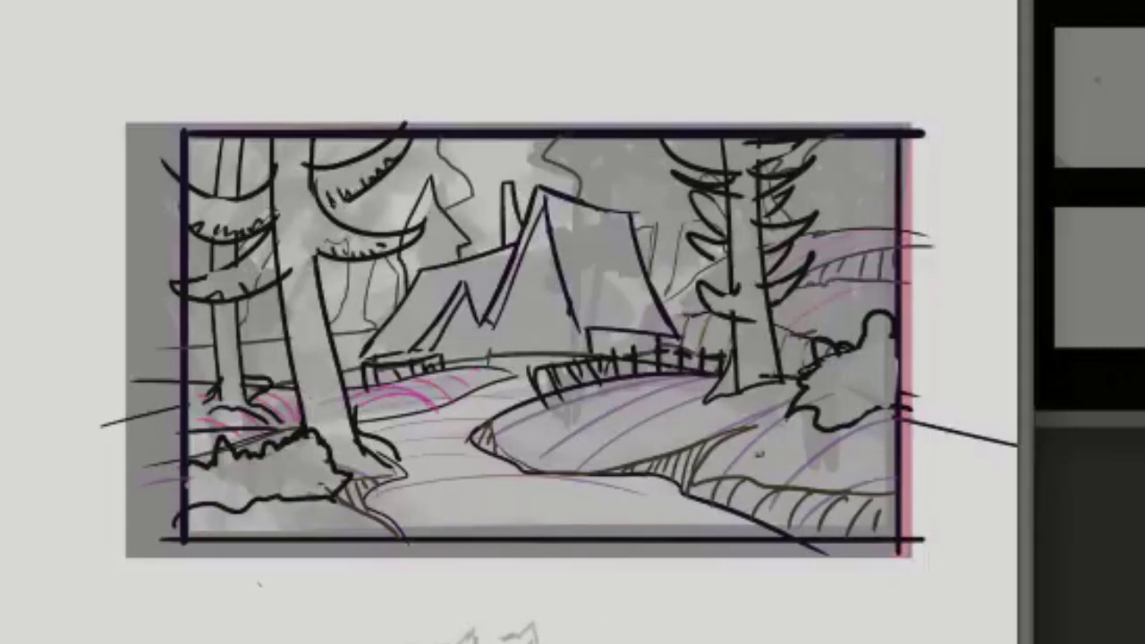
Step: Add thin background trunks above the bush on the hill side and between the two trees opposite
{"action": "left_click_drag", "start_coordinate": [877, 145], "coordinate": [872, 290]}
{"action": "left_click_drag", "start_coordinate": [863, 145], "coordinate": [858, 299]}
{"action": "left_click_drag", "start_coordinate": [249, 297], "coordinate": [263, 366]}
{"action": "left_click_drag", "start_coordinate": [264, 292], "coordinate": [274, 395]}
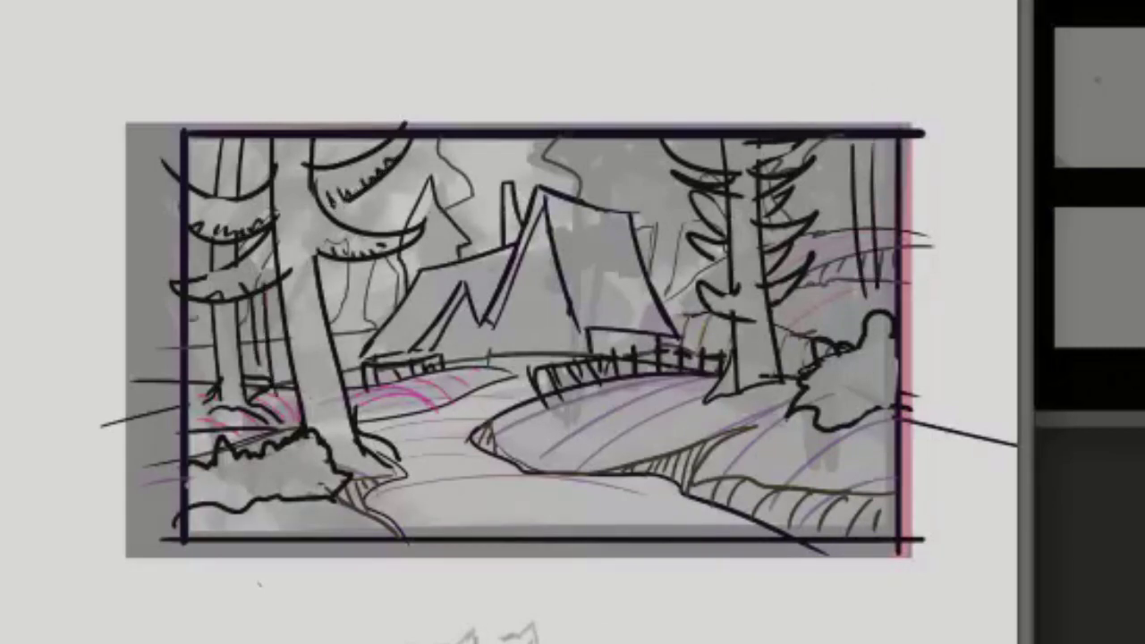
{"action": "left_click_drag", "start_coordinate": [196, 302], "coordinate": [198, 388]}
{"action": "right_click", "coordinate": [332, 319]}
{"action": "key", "text": "Escape"}
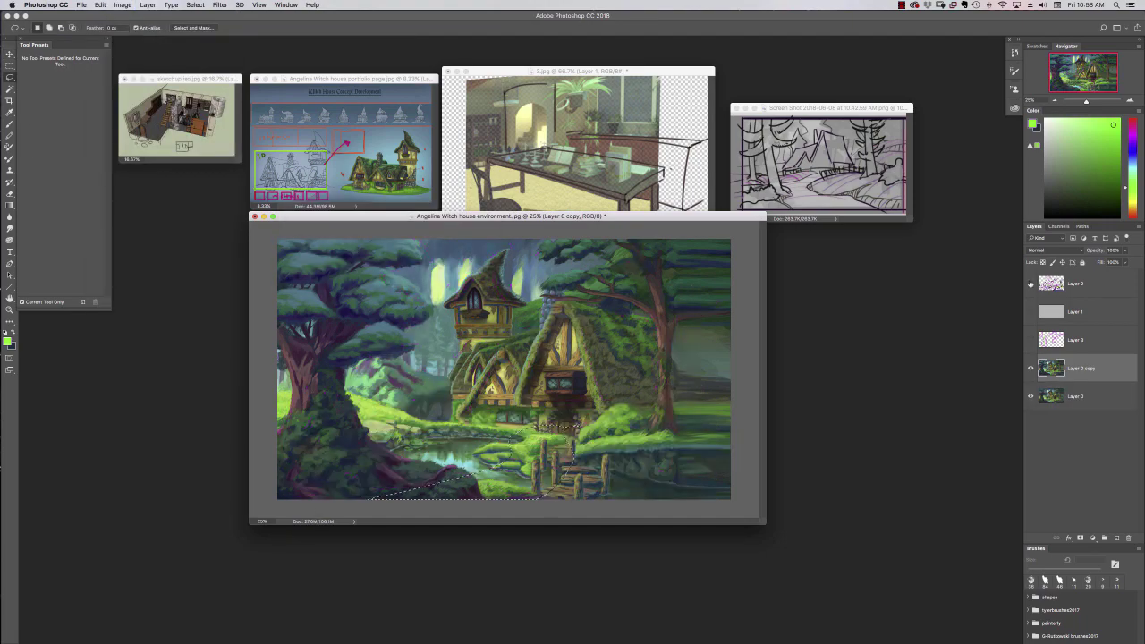
Step: Fill the selected walkway in the witch house painting with brown plank strokes and check it against the Layer 2 sketch
{"action": "right_click", "coordinate": [531, 474]}
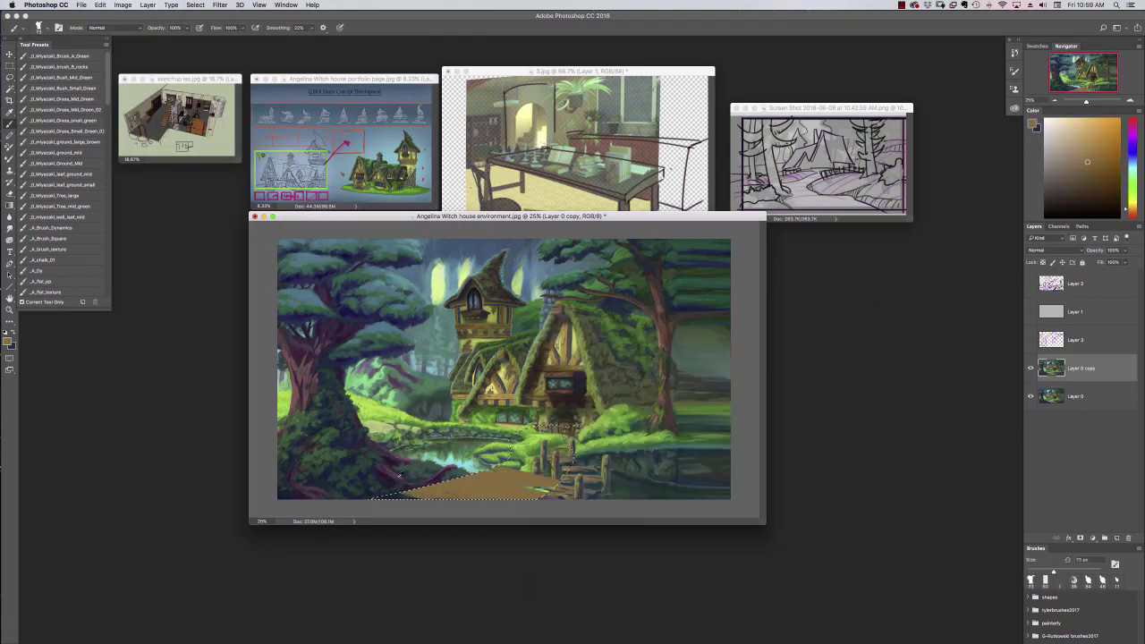
{"action": "right_click", "coordinate": [481, 473]}
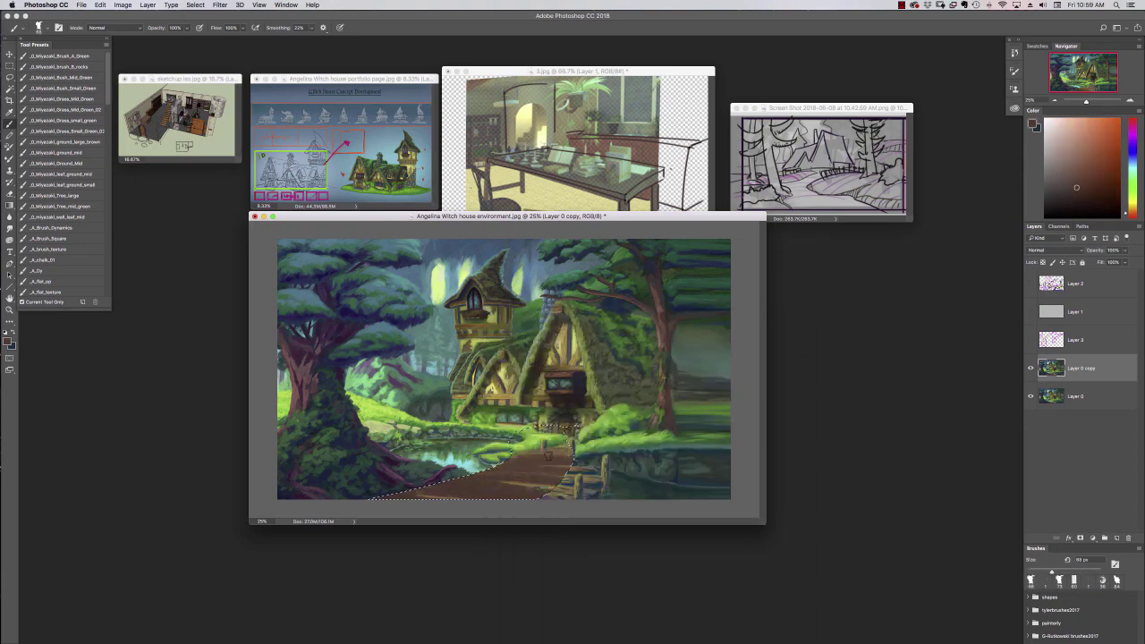
{"action": "right_click", "coordinate": [568, 440]}
{"action": "left_click", "coordinate": [1031, 284]}
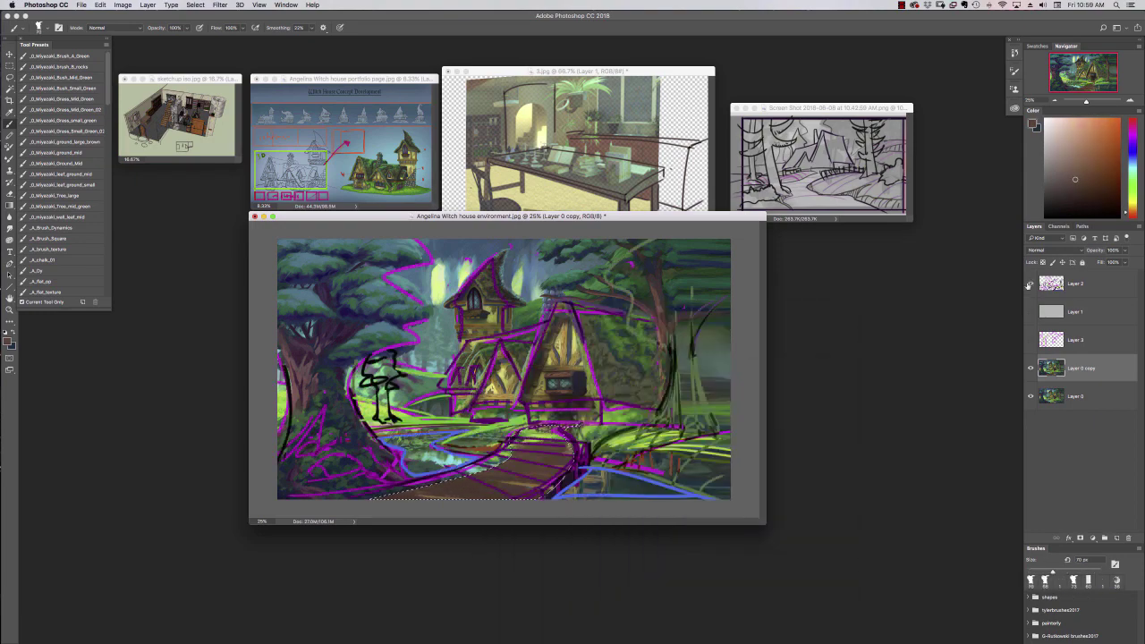
{"action": "left_click", "coordinate": [1031, 284]}
Step: Invert the selection and paint over the old bridge posts beside the walkway with sampled dark water colors
{"action": "left_click", "coordinate": [195, 5]}
{"action": "left_click", "coordinate": [197, 41]}
{"action": "left_click", "coordinate": [687, 453], "text": "alt"}
{"action": "mouse_move", "coordinate": [578, 472]}
{"action": "left_mouse_down"}
{"action": "mouse_move", "coordinate": [562, 496]}
{"action": "mouse_move", "coordinate": [685, 495]}
{"action": "mouse_move", "coordinate": [590, 478]}
{"action": "mouse_move", "coordinate": [679, 494]}
{"action": "left_mouse_up"}
{"action": "left_click", "coordinate": [459, 461], "text": "alt"}
{"action": "right_click", "coordinate": [624, 479]}
{"action": "double_click", "coordinate": [713, 409]}
{"action": "left_click", "coordinate": [617, 466], "text": "alt"}
{"action": "left_click", "coordinate": [626, 470], "text": "alt"}
{"action": "left_click", "coordinate": [557, 465], "text": "alt"}
{"action": "right_click", "coordinate": [667, 475]}
{"action": "double_click", "coordinate": [716, 412]}
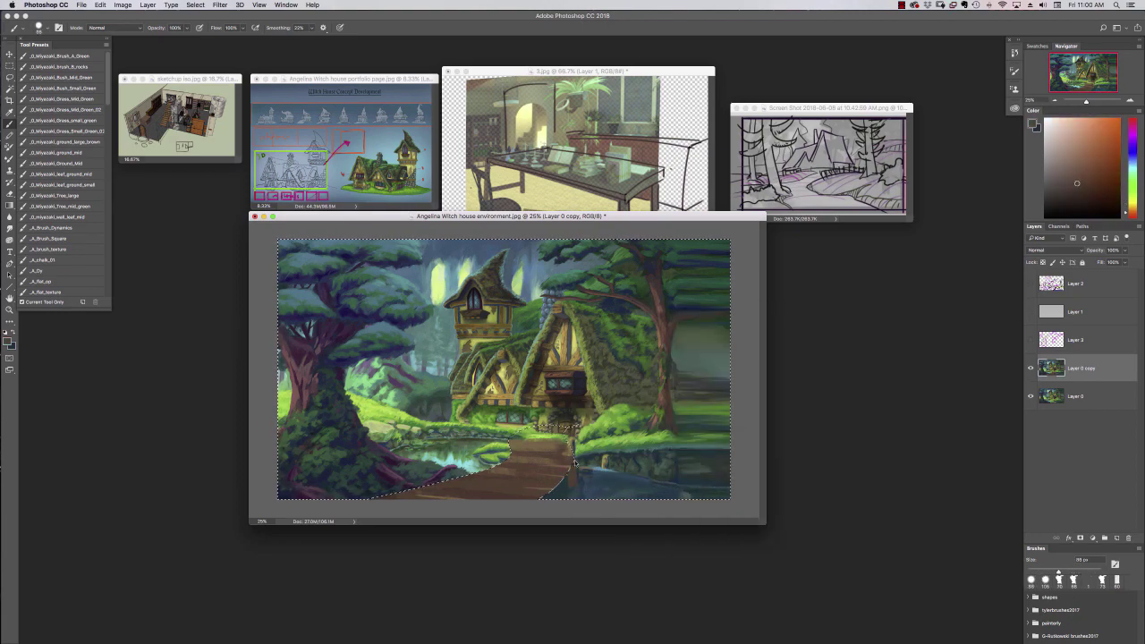
Step: Invert the selection back to the walkway and copy it to a new layer
{"action": "key", "text": "super+plus"}
{"action": "left_click_drag", "start_coordinate": [626, 543], "coordinate": [626, 568]}
{"action": "left_click_drag", "start_coordinate": [501, 216], "coordinate": [450, 170]}
{"action": "left_click", "coordinate": [195, 5]}
{"action": "left_click", "coordinate": [204, 41]}
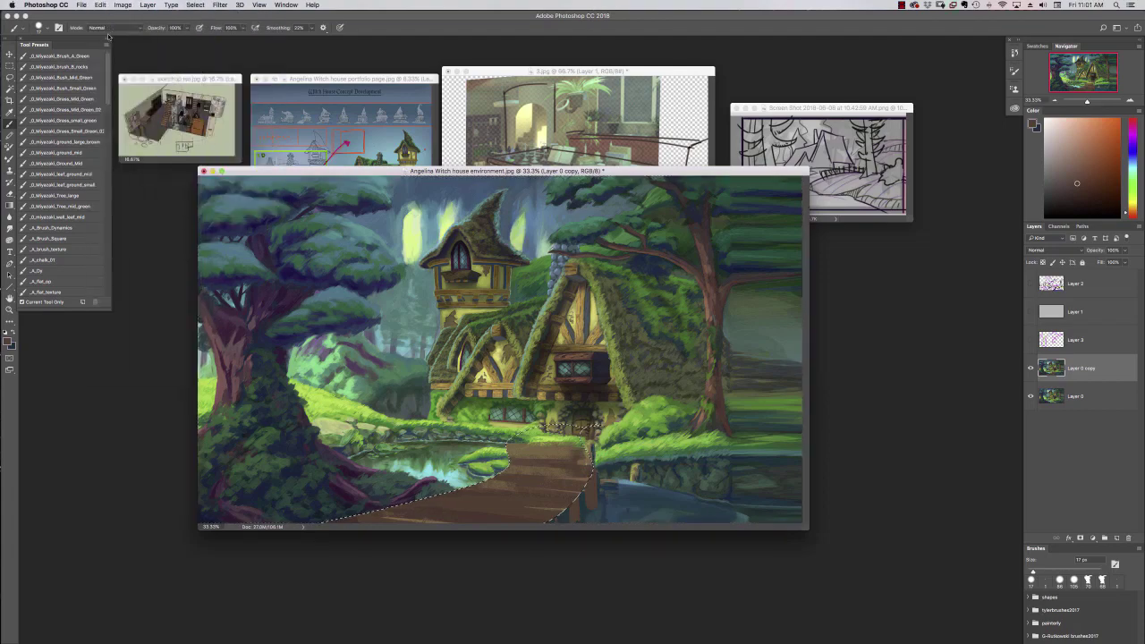
{"action": "left_click", "coordinate": [101, 5]}
{"action": "key", "text": "super+j"}
Step: Scale down the copied walkway, reshape it to fit the path to the door, and apply the transformation
{"action": "key", "text": "super+t"}
{"action": "left_click_drag", "start_coordinate": [321, 424], "coordinate": [383, 445]}
{"action": "left_click", "coordinate": [101, 5]}
{"action": "left_click", "coordinate": [219, 243]}
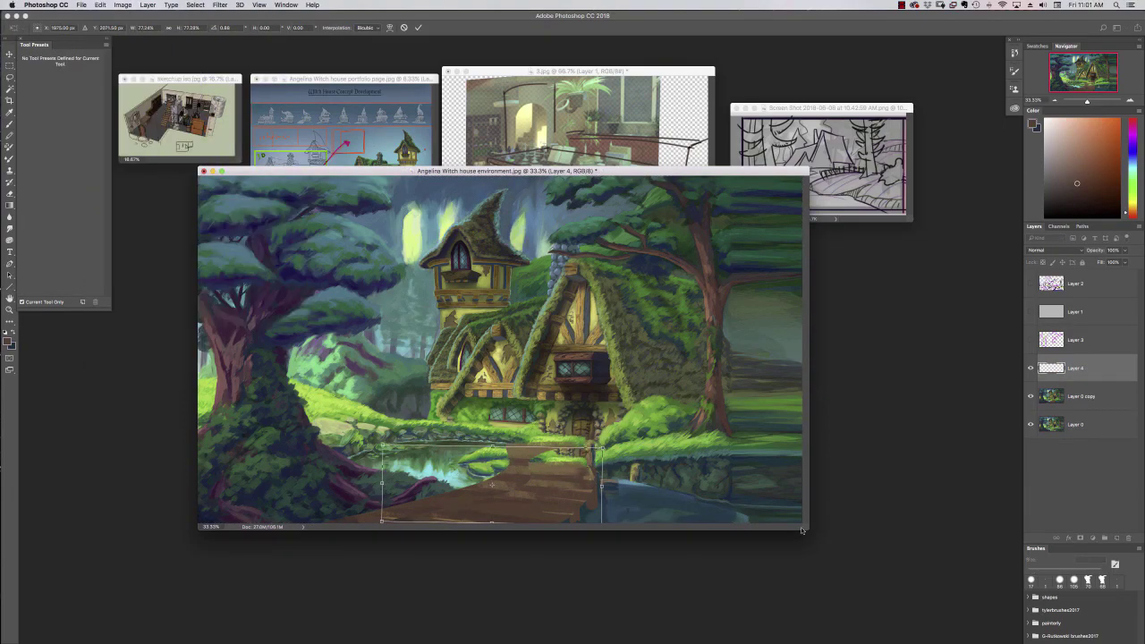
{"action": "left_click_drag", "start_coordinate": [805, 530], "coordinate": [862, 597]}
{"action": "mouse_move", "coordinate": [631, 555]}
{"action": "left_mouse_down"}
{"action": "mouse_move", "coordinate": [633, 513]}
{"action": "mouse_move", "coordinate": [613, 481]}
{"action": "mouse_move", "coordinate": [592, 549]}
{"action": "mouse_move", "coordinate": [555, 554]}
{"action": "left_mouse_up"}
{"action": "key", "text": "Return"}
Step: Paint sampled dark water over the old walkway edge on Layer 0 copy
{"action": "key", "text": "b"}
{"action": "left_click", "coordinate": [1082, 397]}
{"action": "left_click", "coordinate": [637, 518], "text": "alt"}
{"action": "left_click_drag", "start_coordinate": [616, 523], "coordinate": [614, 551]}
Step: Paint pale blue water between the big tree's roots and the walkway, using the Layer 2 sketch as a guide
{"action": "left_click", "coordinate": [467, 508], "text": "alt"}
{"action": "left_click", "coordinate": [1031, 284]}
{"action": "left_click", "coordinate": [1031, 284]}
{"action": "mouse_move", "coordinate": [433, 531]}
{"action": "left_mouse_down"}
{"action": "mouse_move", "coordinate": [482, 517]}
{"action": "mouse_move", "coordinate": [419, 523]}
{"action": "left_mouse_up"}
{"action": "right_click", "coordinate": [472, 519]}
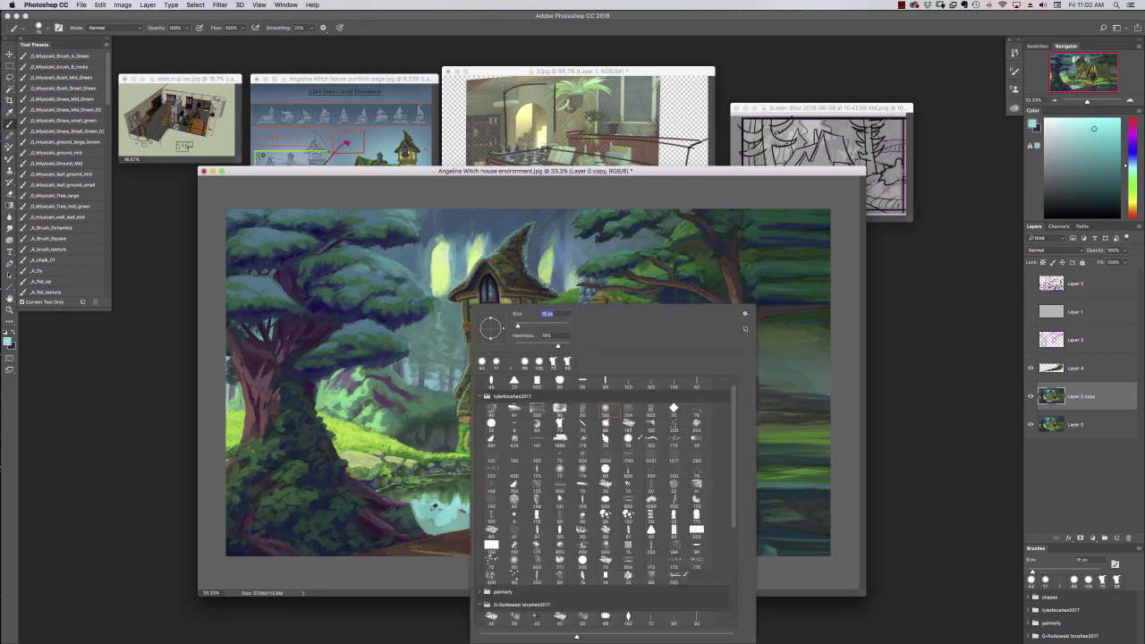
{"action": "right_click", "coordinate": [477, 518]}
{"action": "left_click_drag", "start_coordinate": [520, 325], "coordinate": [527, 325]}
{"action": "left_click", "coordinate": [461, 519], "text": "alt"}
{"action": "left_click_drag", "start_coordinate": [424, 513], "coordinate": [480, 517]}
Step: Lasso the grassy bank between the pond and the house, following the Layer 2 sketch
{"action": "left_click", "coordinate": [1031, 284]}
{"action": "key", "text": "l"}
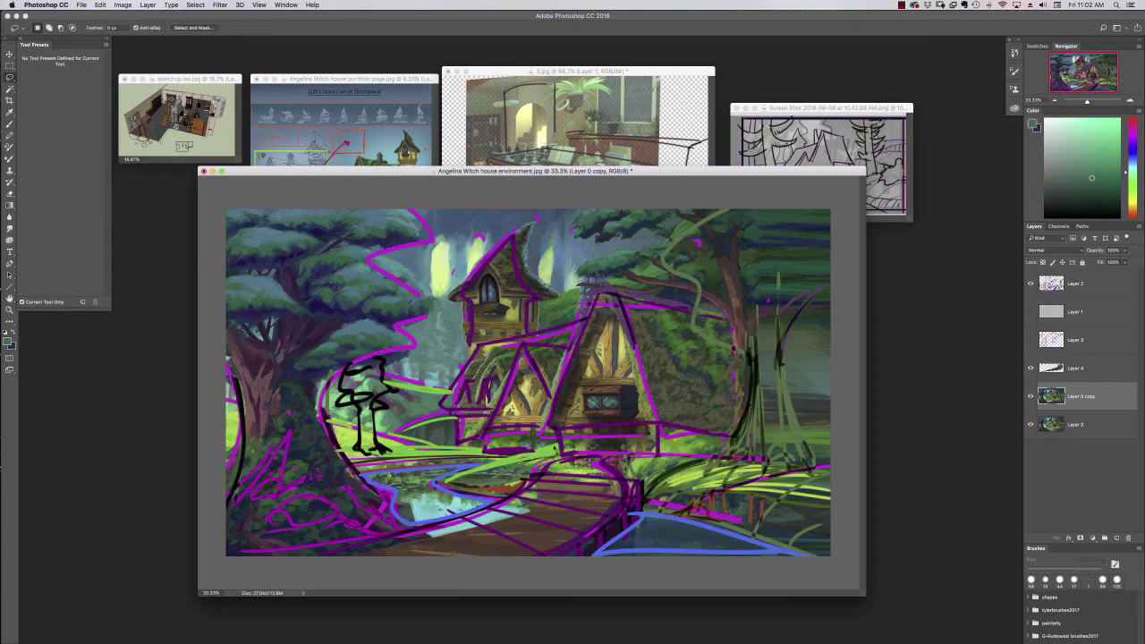
{"action": "left_click_drag", "start_coordinate": [534, 443], "coordinate": [433, 484]}
{"action": "left_click", "coordinate": [1031, 283]}
{"action": "key", "text": "b"}
{"action": "left_click", "coordinate": [1031, 283]}
{"action": "left_click", "coordinate": [1031, 284]}
Step: Paint the selected bank with sampled greens, shading it softly with a 127 px brush
{"action": "left_click", "coordinate": [519, 455], "text": "alt"}
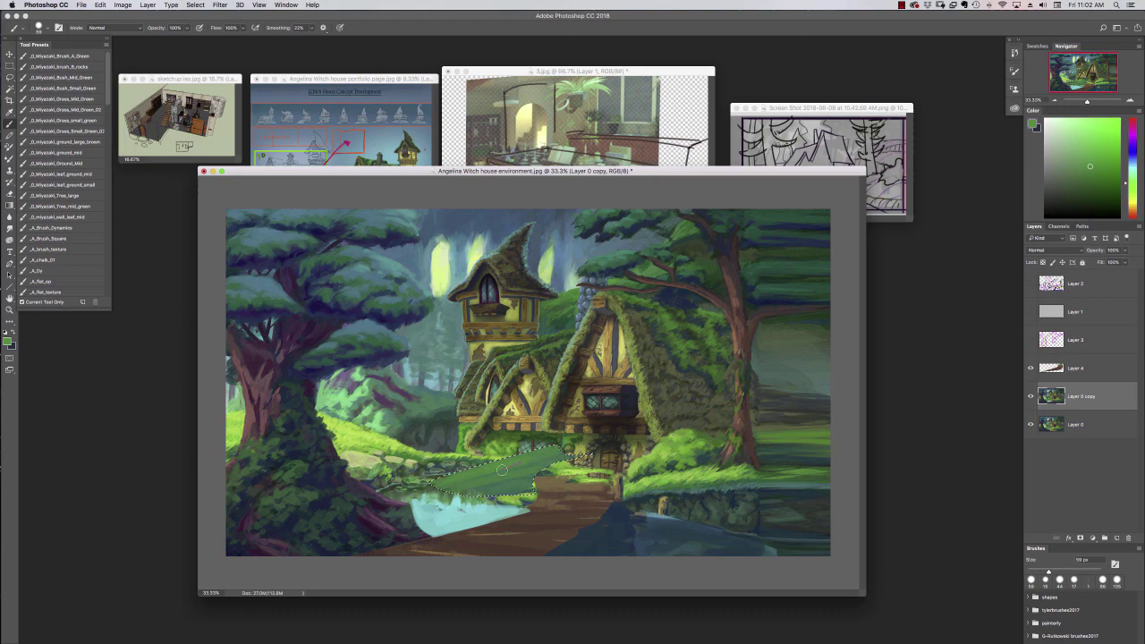
{"action": "right_click", "coordinate": [489, 488]}
{"action": "left_click_drag", "start_coordinate": [539, 325], "coordinate": [558, 325]}
{"action": "left_click_drag", "start_coordinate": [488, 485], "coordinate": [431, 486]}
{"action": "left_click", "coordinate": [458, 498], "text": "alt"}
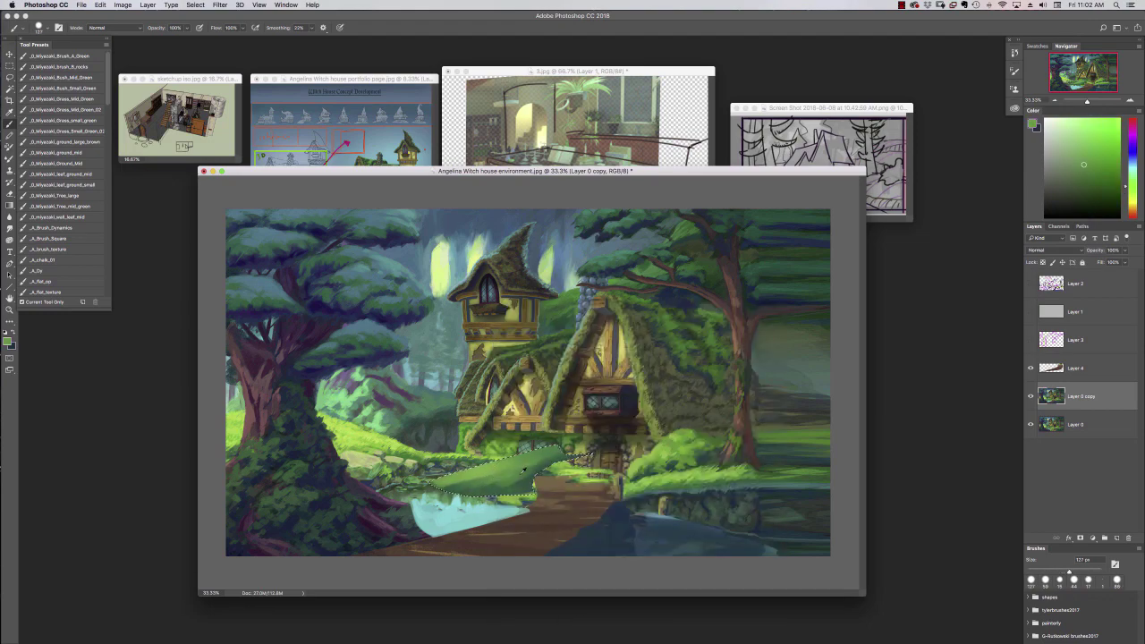
{"action": "left_click_drag", "start_coordinate": [531, 469], "coordinate": [456, 476]}
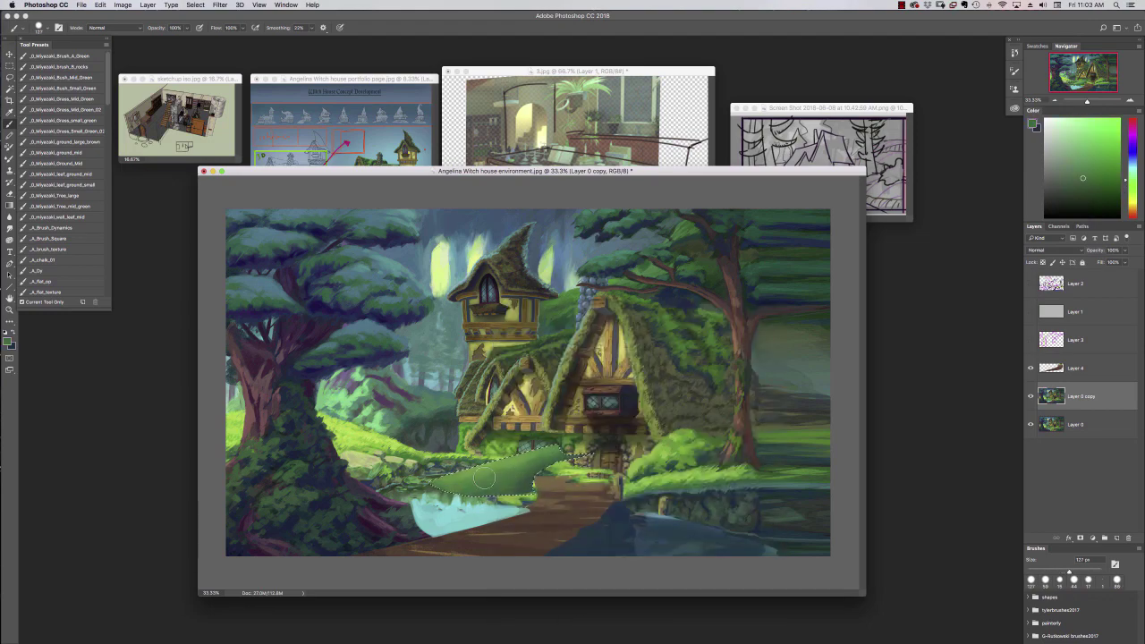
Step: Deselect the bank and paint green grass from its edge to the walkway, checking against the Layer 2 sketch
{"action": "key", "text": "super+d"}
{"action": "right_click", "coordinate": [501, 484]}
{"action": "left_click_drag", "start_coordinate": [582, 325], "coordinate": [566, 325]}
{"action": "left_click", "coordinate": [530, 488], "text": "alt"}
{"action": "mouse_move", "coordinate": [535, 494]}
{"action": "left_mouse_down"}
{"action": "mouse_move", "coordinate": [535, 507]}
{"action": "mouse_move", "coordinate": [539, 479]}
{"action": "mouse_move", "coordinate": [587, 457]}
{"action": "left_mouse_up"}
{"action": "left_click", "coordinate": [1031, 284]}
{"action": "left_click", "coordinate": [1031, 283]}
{"action": "left_click", "coordinate": [545, 459], "text": "alt"}
{"action": "left_click", "coordinate": [481, 473], "text": "alt"}
Step: Paint bright green grass strokes between the grassy bank and the walkway's far end using sampled greens
{"action": "key", "text": "f"}
{"action": "key", "text": "super+equal"}
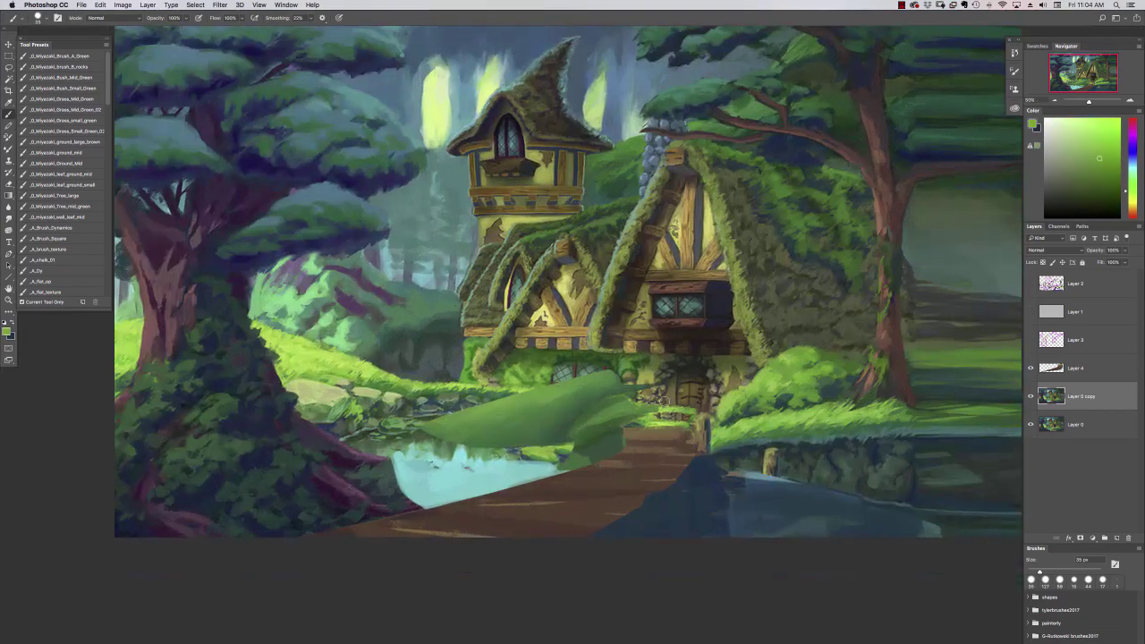
{"action": "left_click_drag", "start_coordinate": [645, 414], "coordinate": [604, 424]}
{"action": "left_click", "coordinate": [617, 419], "text": "alt"}
{"action": "mouse_move", "coordinate": [669, 409]}
{"action": "left_mouse_down"}
{"action": "mouse_move", "coordinate": [579, 431]}
{"action": "mouse_move", "coordinate": [652, 391]}
{"action": "left_mouse_up"}
{"action": "left_click", "coordinate": [601, 428], "text": "alt"}
Step: Lasso the grass mound beside the cottage door, shade it with a darker green, and deselect
{"action": "key", "text": "l"}
{"action": "key", "text": "b"}
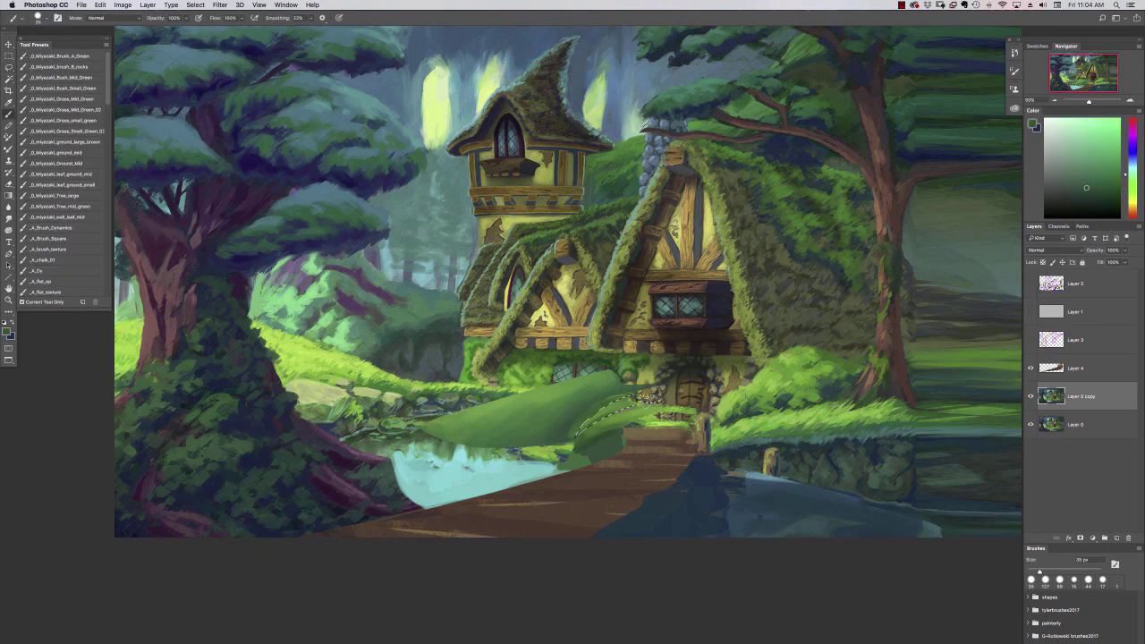
{"action": "left_click", "coordinate": [683, 394], "text": "alt"}
{"action": "key", "text": "super+d"}
Step: Check the Layer 2 sketch, then darken the lassoed lower edge of the grassy bank with a sampled green and deselect
{"action": "key", "text": "l"}
{"action": "left_click", "coordinate": [1031, 284]}
{"action": "left_click", "coordinate": [1031, 283]}
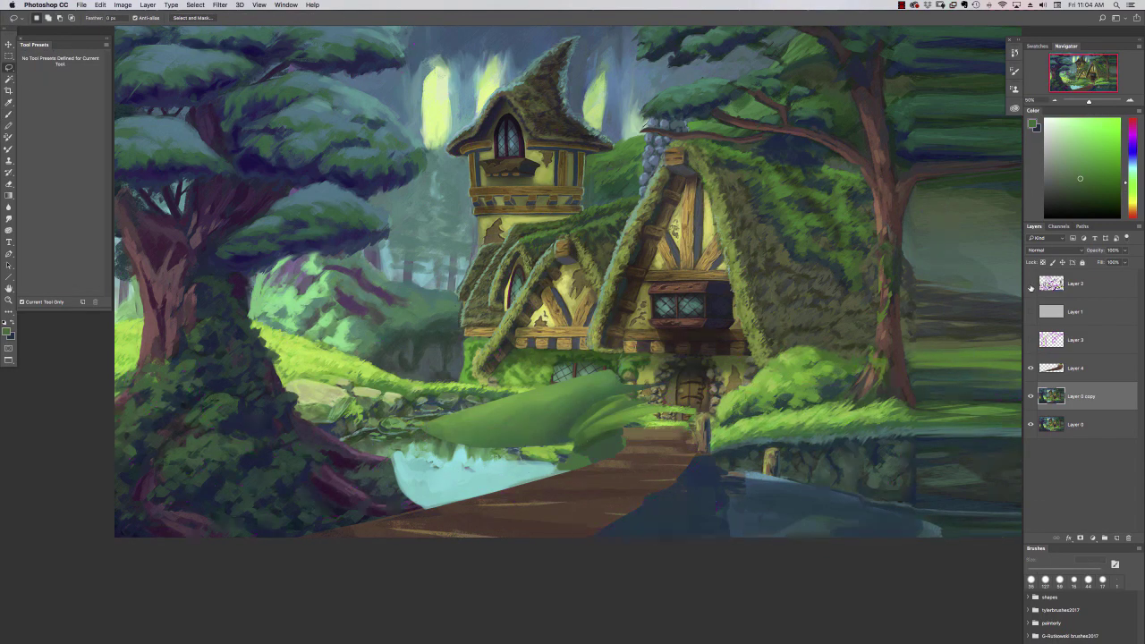
{"action": "key", "text": "b"}
{"action": "left_click", "coordinate": [572, 439], "text": "alt"}
{"action": "mouse_move", "coordinate": [571, 430]}
{"action": "left_mouse_down"}
{"action": "mouse_move", "coordinate": [536, 444]}
{"action": "mouse_move", "coordinate": [439, 437]}
{"action": "mouse_move", "coordinate": [546, 442]}
{"action": "left_mouse_up"}
{"action": "key", "text": "super+d"}
Step: Lasso the patch where the bank meets the walkway and paint it a dark shadowed green
{"action": "key", "text": "l"}
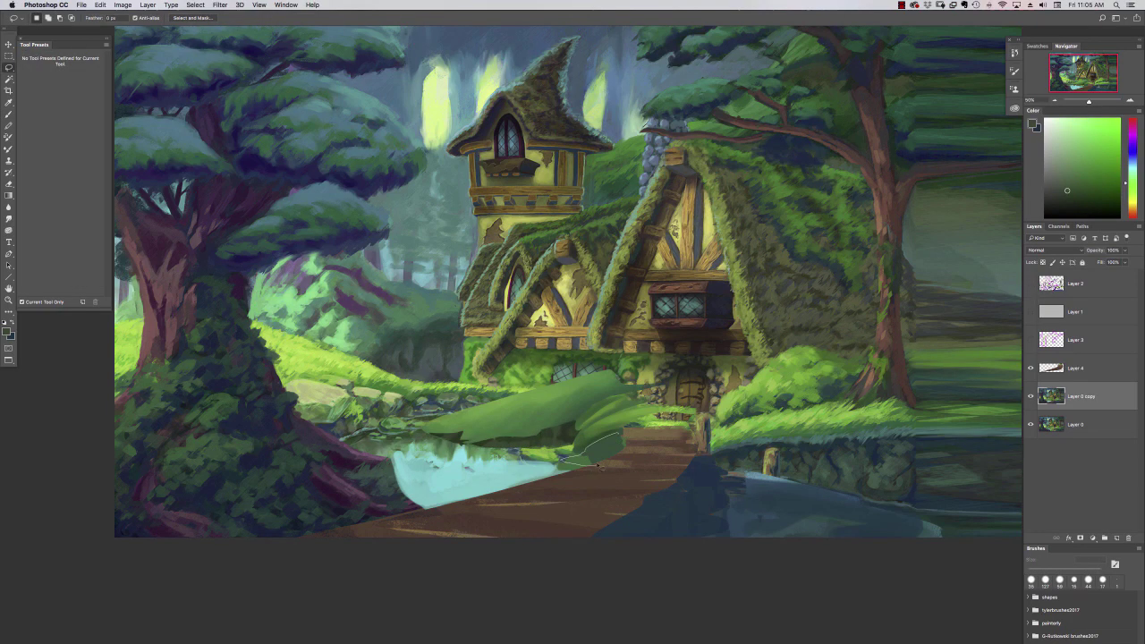
{"action": "left_click_drag", "start_coordinate": [599, 467], "coordinate": [592, 469]}
{"action": "key", "text": "b"}
{"action": "key", "text": "shift+alt+k"}
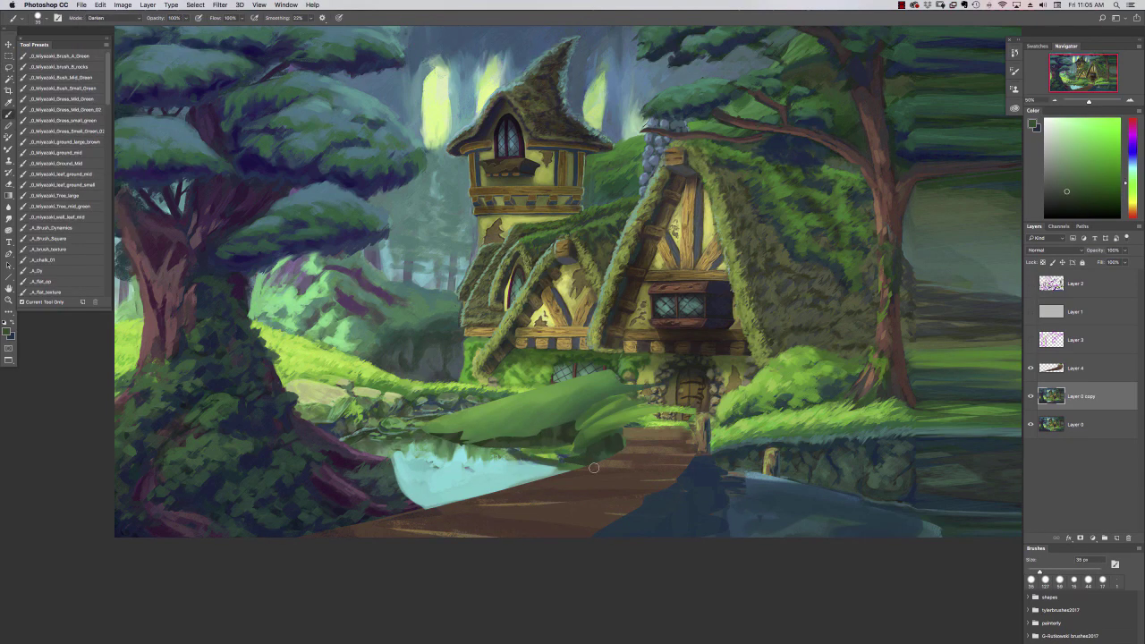
{"action": "key", "text": "l"}
{"action": "key", "text": "b"}
{"action": "key", "text": "super+minus"}
Step: Compare with the Layer 2 sketch and begin painting green grass from the cottage door toward the far-side bank beyond the walkway
{"action": "left_click", "coordinate": [1031, 283]}
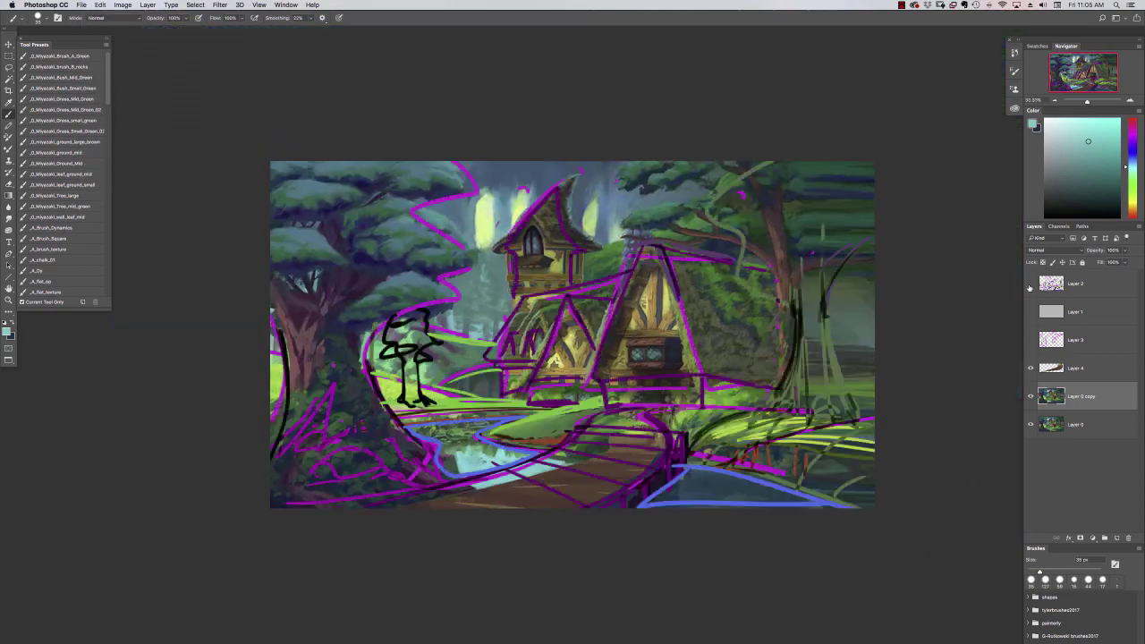
{"action": "left_click", "coordinate": [1031, 284]}
{"action": "left_click", "coordinate": [1031, 284]}
{"action": "key", "text": "shift+alt+n"}
{"action": "left_click", "coordinate": [1031, 284]}
{"action": "mouse_move", "coordinate": [681, 415]}
{"action": "left_mouse_down"}
{"action": "mouse_move", "coordinate": [716, 433]}
{"action": "mouse_move", "coordinate": [666, 451]}
{"action": "left_mouse_up"}
{"action": "left_click", "coordinate": [612, 424], "text": "alt"}
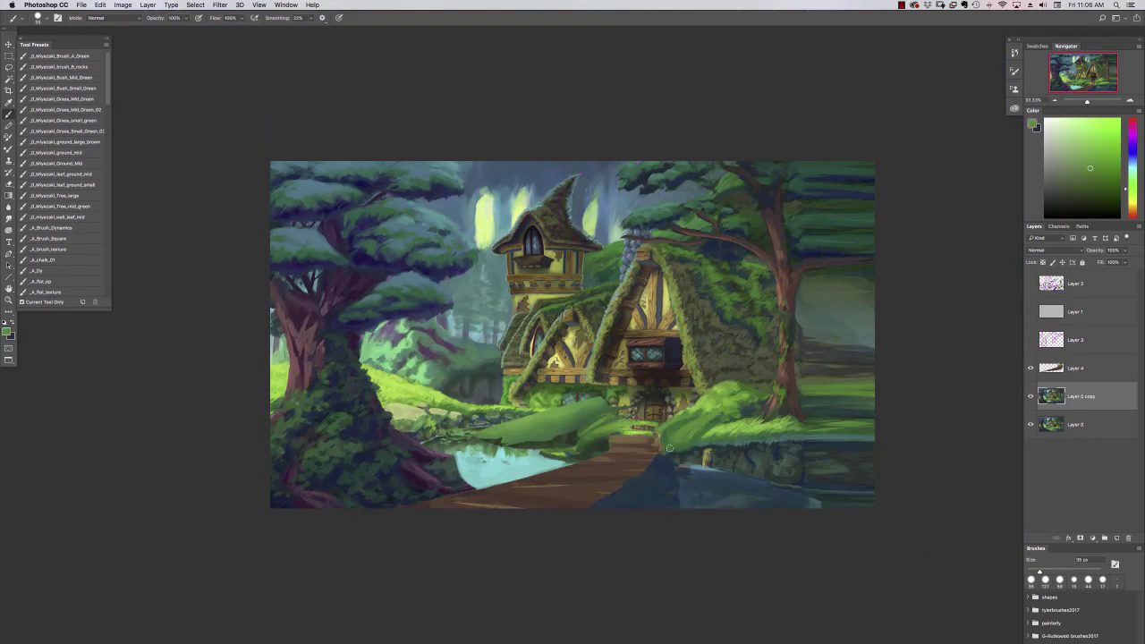
{"action": "right_click", "coordinate": [750, 436]}
{"action": "mouse_move", "coordinate": [809, 447]}
{"action": "left_mouse_down"}
{"action": "mouse_move", "coordinate": [875, 434]}
{"action": "mouse_move", "coordinate": [772, 439]}
{"action": "mouse_move", "coordinate": [753, 454]}
{"action": "mouse_move", "coordinate": [870, 460]}
{"action": "left_mouse_up"}
Step: Lasso the long bank beneath the thin tree, following the Layer 2 sketch, and paint it with sampled greens
{"action": "key", "text": "l"}
{"action": "left_click", "coordinate": [1031, 284]}
{"action": "left_click", "coordinate": [1031, 283]}
{"action": "key", "text": "b"}
{"action": "key", "text": "l"}
{"action": "left_click", "coordinate": [770, 490]}
{"action": "key", "text": "b"}
{"action": "left_click", "coordinate": [730, 424], "text": "alt"}
{"action": "mouse_move", "coordinate": [805, 422]}
{"action": "left_mouse_down"}
{"action": "mouse_move", "coordinate": [715, 439]}
{"action": "mouse_move", "coordinate": [792, 430]}
{"action": "left_mouse_up"}
{"action": "left_click", "coordinate": [760, 432], "text": "alt"}
{"action": "mouse_move", "coordinate": [722, 413]}
{"action": "left_mouse_down"}
{"action": "mouse_move", "coordinate": [669, 442]}
{"action": "mouse_move", "coordinate": [802, 403]}
{"action": "left_mouse_up"}
Step: Lasso the bank's slope between the bushes and the walkway and paint it with greens sampled from the bushes
{"action": "left_click", "coordinate": [1031, 284]}
{"action": "left_click", "coordinate": [1031, 284]}
{"action": "key", "text": "l"}
{"action": "key", "text": "b"}
{"action": "left_click", "coordinate": [732, 394], "text": "alt"}
{"action": "left_click", "coordinate": [735, 392], "text": "alt"}
{"action": "mouse_move", "coordinate": [691, 445]}
{"action": "left_mouse_down"}
{"action": "mouse_move", "coordinate": [793, 407]}
{"action": "mouse_move", "coordinate": [764, 429]}
{"action": "mouse_move", "coordinate": [682, 448]}
{"action": "left_mouse_up"}
{"action": "left_click", "coordinate": [684, 421], "text": "alt"}
{"action": "left_click", "coordinate": [732, 394], "text": "alt"}
Step: Deselect and blend the grass on the bank beneath the thin tree using a 71 px Smudge brush
{"action": "left_click", "coordinate": [9, 218]}
{"action": "key", "text": "super+d"}
{"action": "right_click", "coordinate": [784, 429]}
{"action": "left_click", "coordinate": [54, 98]}
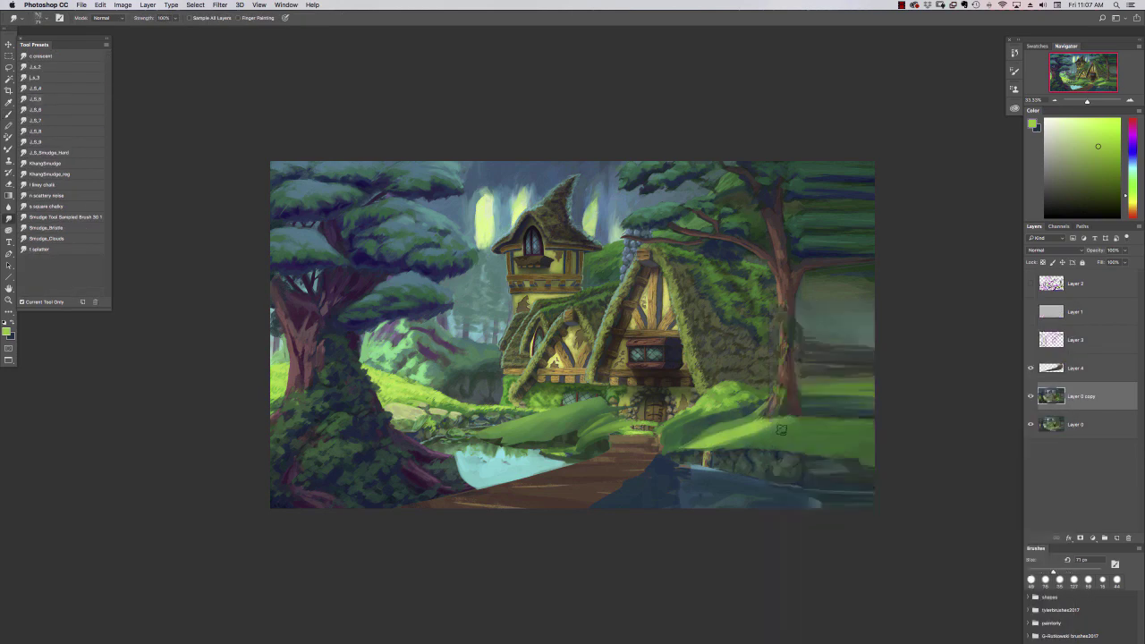
{"action": "left_click_drag", "start_coordinate": [781, 430], "coordinate": [722, 442]}
{"action": "right_click", "coordinate": [791, 426]}
{"action": "key", "text": "Escape"}
Step: Lasso part of the bank beneath the thin tree, shade it with sampled darker colours, and deselect
{"action": "key", "text": "b"}
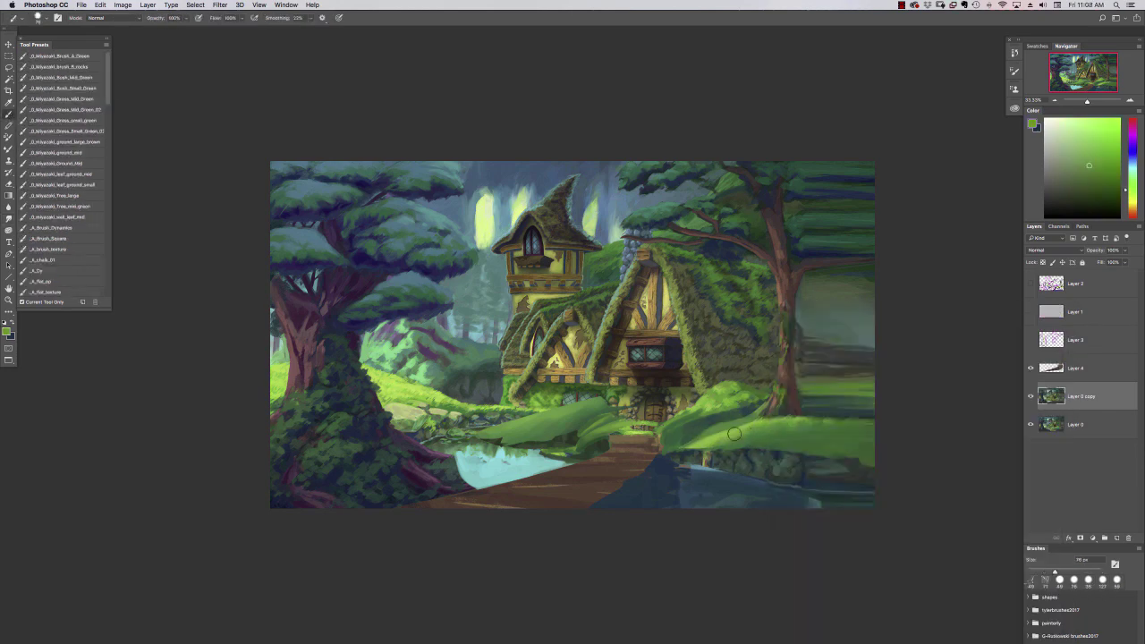
{"action": "key", "text": "l"}
{"action": "mouse_move", "coordinate": [839, 421]}
{"action": "left_mouse_down"}
{"action": "mouse_move", "coordinate": [782, 451]}
{"action": "mouse_move", "coordinate": [821, 430]}
{"action": "left_mouse_up"}
{"action": "key", "text": "b"}
{"action": "left_click", "coordinate": [784, 458], "text": "alt"}
{"action": "left_click", "coordinate": [796, 457], "text": "alt"}
{"action": "key", "text": "super+d"}
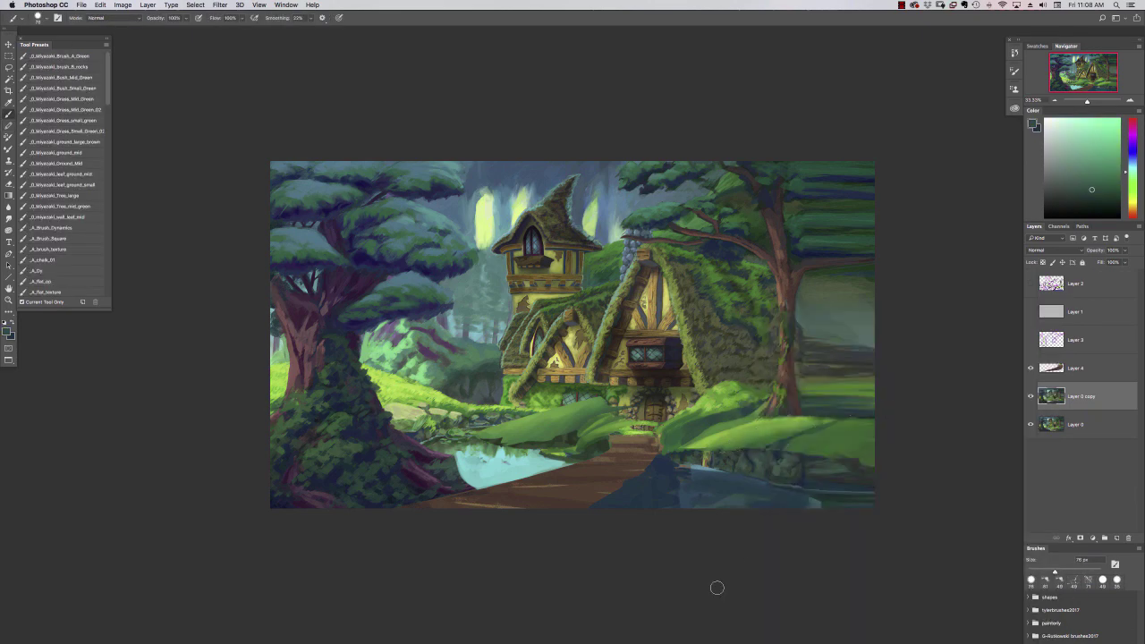
Step: Paint grass clumps in front of the cottage door with sampled greens, switching to Layer 4 and checking the sketch
{"action": "left_click", "coordinate": [1031, 284]}
{"action": "left_click", "coordinate": [1031, 284]}
{"action": "left_click", "coordinate": [644, 434], "text": "alt"}
{"action": "left_click_drag", "start_coordinate": [630, 427], "coordinate": [656, 427]}
{"action": "left_click", "coordinate": [1059, 369]}
{"action": "left_click", "coordinate": [691, 420], "text": "alt"}
{"action": "right_click", "coordinate": [691, 420]}
{"action": "key", "text": "Escape"}
{"action": "left_click", "coordinate": [624, 433], "text": "alt"}
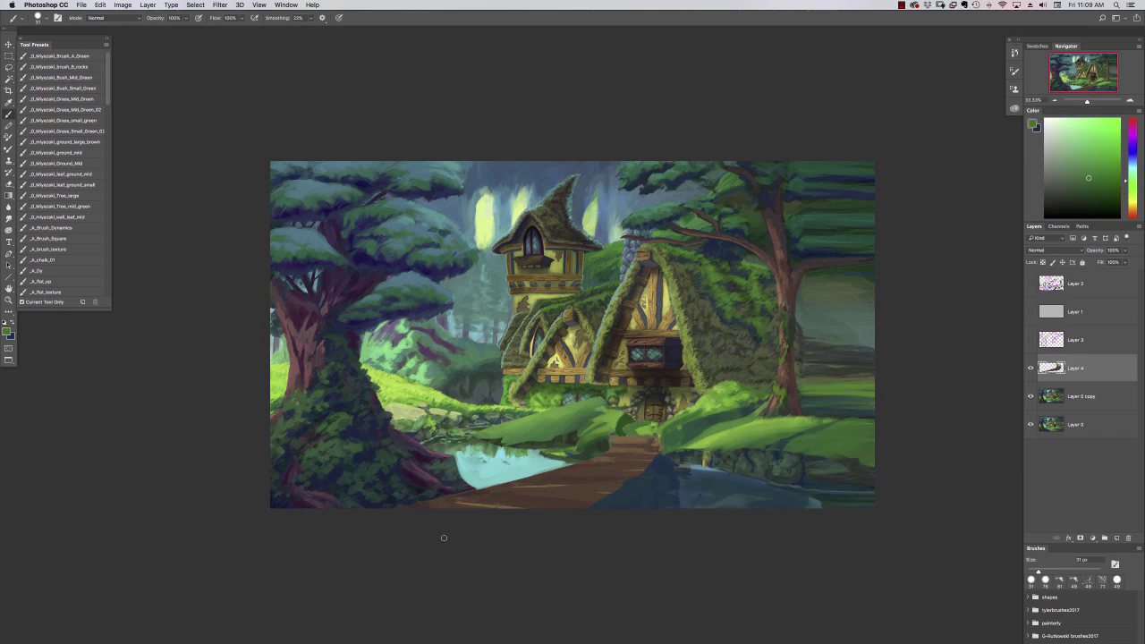
Step: Paint dark water along the walkway's outer side on Layer 4, using the Layer 2 sketch as a guide
{"action": "left_click", "coordinate": [1075, 205]}
{"action": "left_click", "coordinate": [1031, 284]}
{"action": "left_click", "coordinate": [1031, 284]}
{"action": "right_click", "coordinate": [656, 477]}
{"action": "left_click", "coordinate": [746, 380]}
{"action": "mouse_move", "coordinate": [652, 476]}
{"action": "left_mouse_down"}
{"action": "mouse_move", "coordinate": [621, 503]}
{"action": "mouse_move", "coordinate": [741, 475]}
{"action": "left_mouse_up"}
Step: Paint brown support posts down the walkway's outer side with a 28 px brush and sampled browns
{"action": "right_click", "coordinate": [703, 465]}
{"action": "left_click", "coordinate": [747, 424]}
{"action": "left_click", "coordinate": [725, 425]}
{"action": "left_click", "coordinate": [652, 454], "text": "alt"}
{"action": "left_click_drag", "start_coordinate": [658, 451], "coordinate": [656, 479]}
{"action": "left_click_drag", "start_coordinate": [647, 469], "coordinate": [646, 493]}
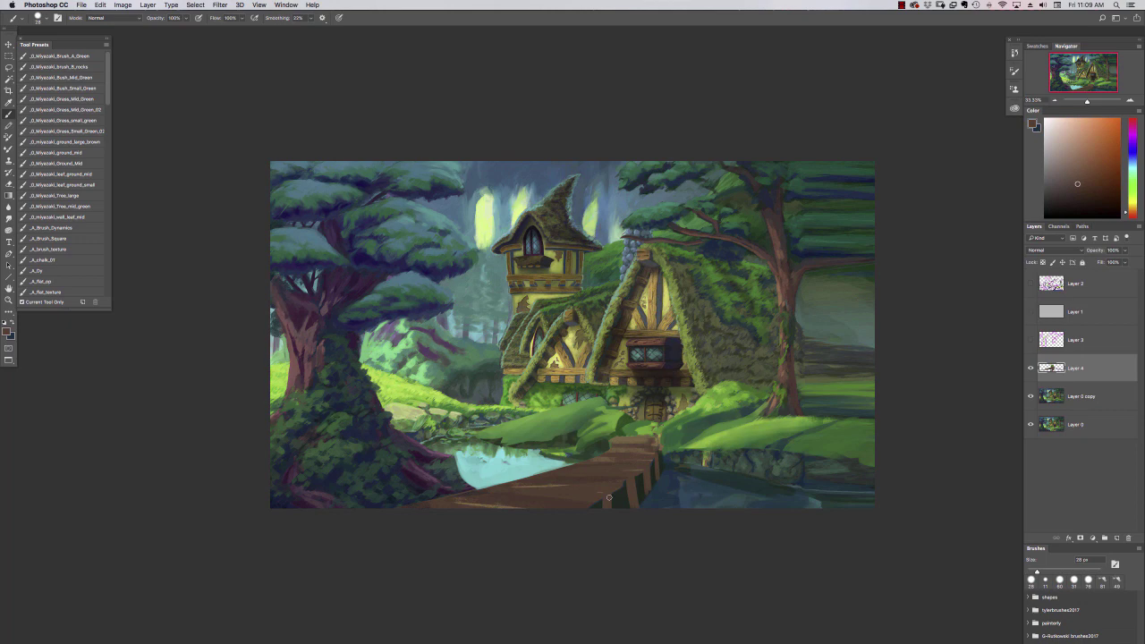
{"action": "left_click", "coordinate": [654, 486], "text": "alt"}
Step: Paint grass between the bushes and the walkway's far end with sampled greens
{"action": "left_click", "coordinate": [685, 420], "text": "alt"}
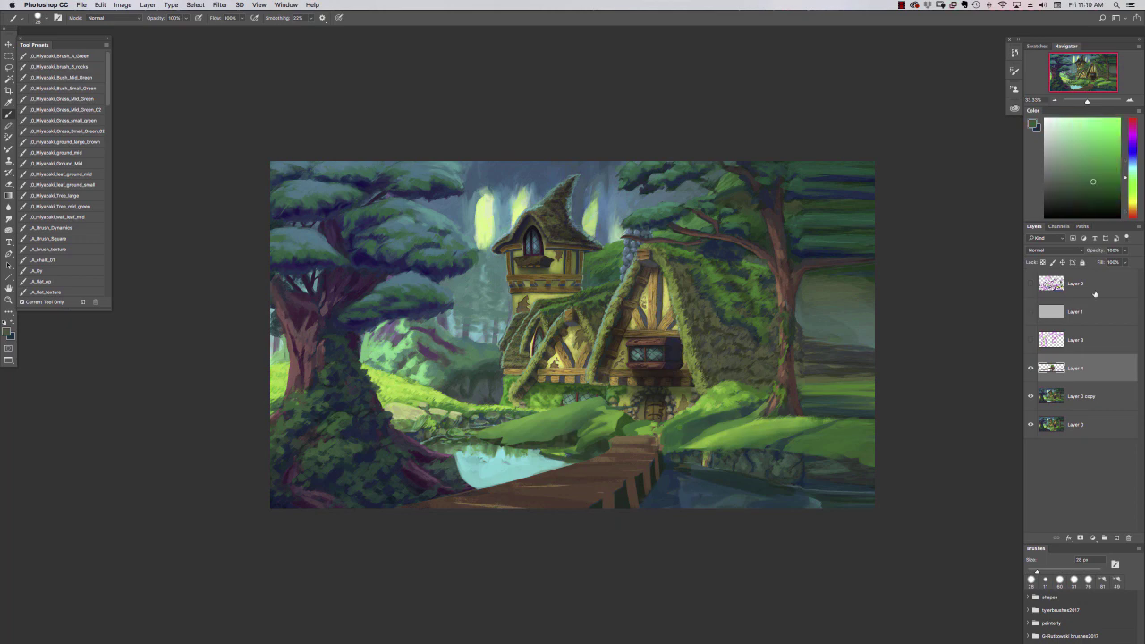
{"action": "left_click", "coordinate": [709, 403], "text": "alt"}
{"action": "right_click", "coordinate": [707, 403]}
{"action": "left_click", "coordinate": [777, 330]}
{"action": "left_click_drag", "start_coordinate": [663, 436], "coordinate": [669, 432]}
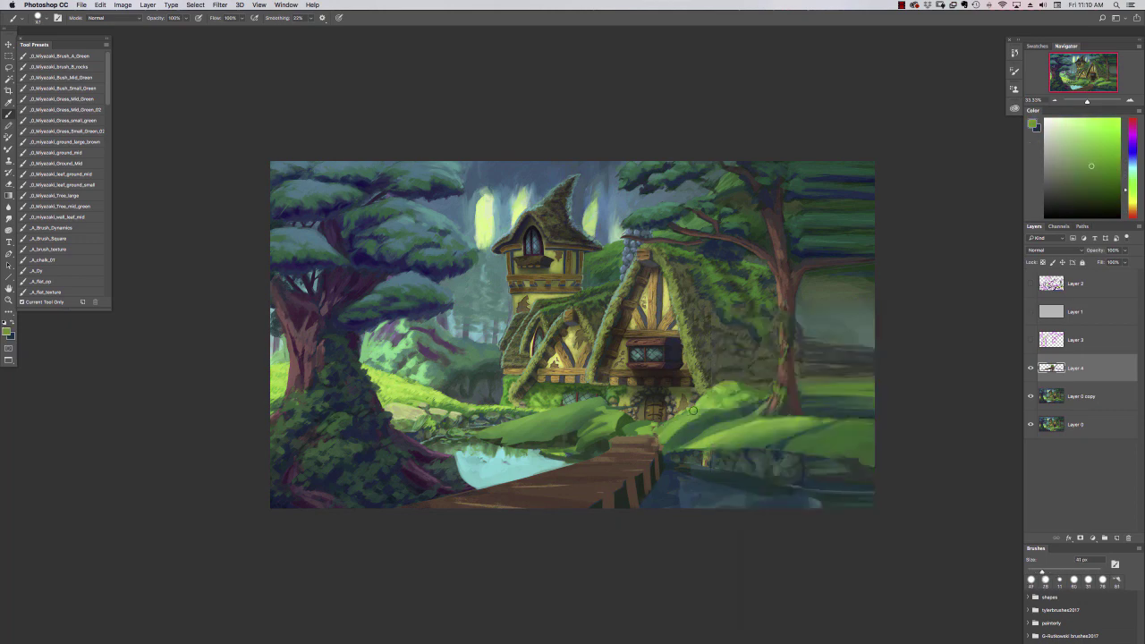
{"action": "key", "text": "r"}
{"action": "left_click", "coordinate": [9, 113]}
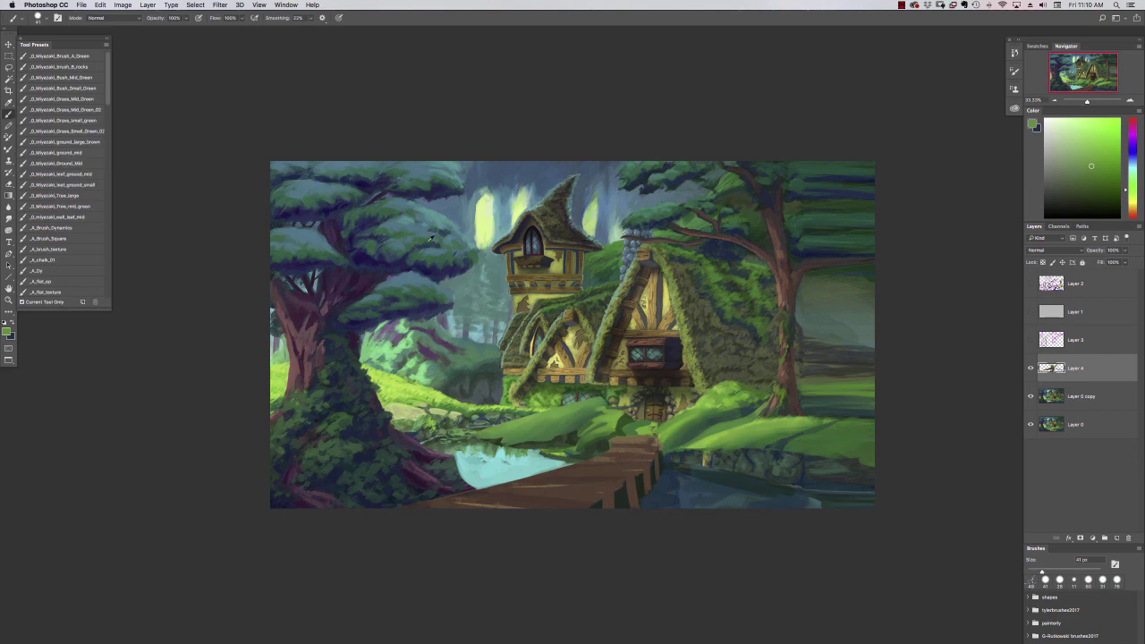
Step: Paint green grass mounds around the big tree's roots with a 67 px brush and sampled greens
{"action": "left_click", "coordinate": [555, 437], "text": "alt"}
{"action": "left_click_drag", "start_coordinate": [403, 448], "coordinate": [478, 447]}
{"action": "mouse_move", "coordinate": [392, 504]}
{"action": "left_mouse_down"}
{"action": "mouse_move", "coordinate": [418, 479]}
{"action": "mouse_move", "coordinate": [441, 483]}
{"action": "left_mouse_up"}
{"action": "left_click_drag", "start_coordinate": [442, 494], "coordinate": [503, 501]}
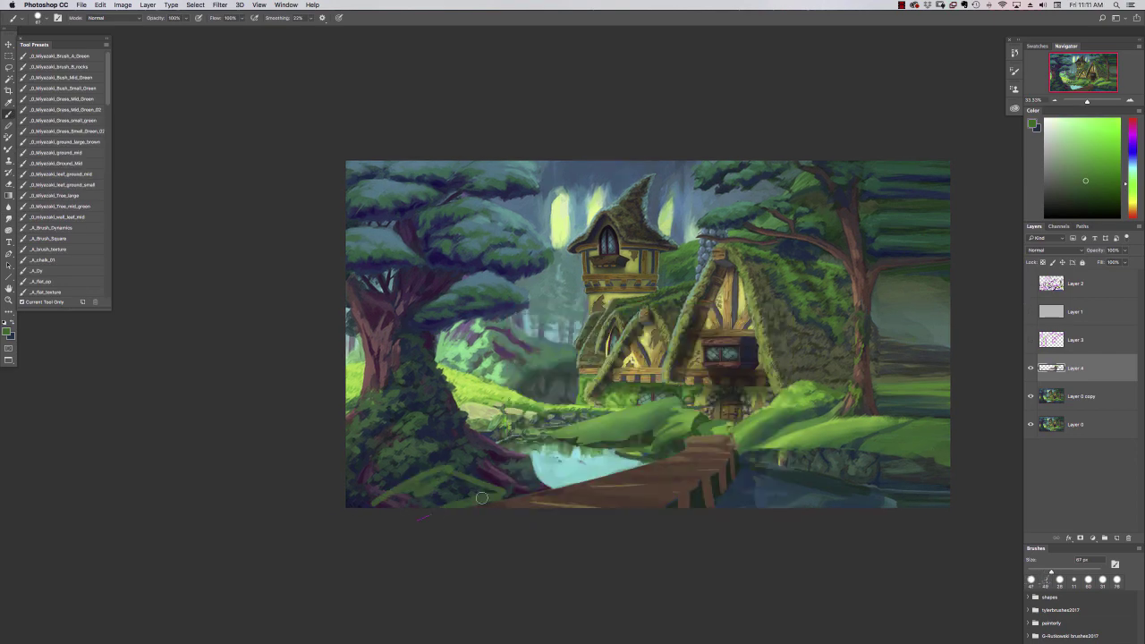
{"action": "left_click_drag", "start_coordinate": [382, 503], "coordinate": [494, 489]}
{"action": "mouse_move", "coordinate": [350, 455]}
{"action": "left_mouse_down"}
{"action": "mouse_move", "coordinate": [362, 483]}
{"action": "mouse_move", "coordinate": [483, 456]}
{"action": "left_mouse_up"}
{"action": "left_click_drag", "start_coordinate": [513, 478], "coordinate": [553, 484]}
{"action": "left_click", "coordinate": [397, 487], "text": "alt"}
{"action": "left_click_drag", "start_coordinate": [377, 480], "coordinate": [453, 468]}
Step: Repaint the meadow behind the big tree and pond as a smooth slope with sampled greens
{"action": "left_click", "coordinate": [499, 396], "text": "alt"}
{"action": "mouse_move", "coordinate": [555, 413]}
{"action": "left_mouse_down"}
{"action": "mouse_move", "coordinate": [484, 413]}
{"action": "mouse_move", "coordinate": [528, 403]}
{"action": "mouse_move", "coordinate": [442, 368]}
{"action": "left_mouse_up"}
{"action": "left_click_drag", "start_coordinate": [453, 377], "coordinate": [497, 395]}
{"action": "left_click", "coordinate": [463, 386], "text": "alt"}
{"action": "left_click", "coordinate": [464, 395], "text": "alt"}
{"action": "left_click", "coordinate": [516, 405], "text": "alt"}
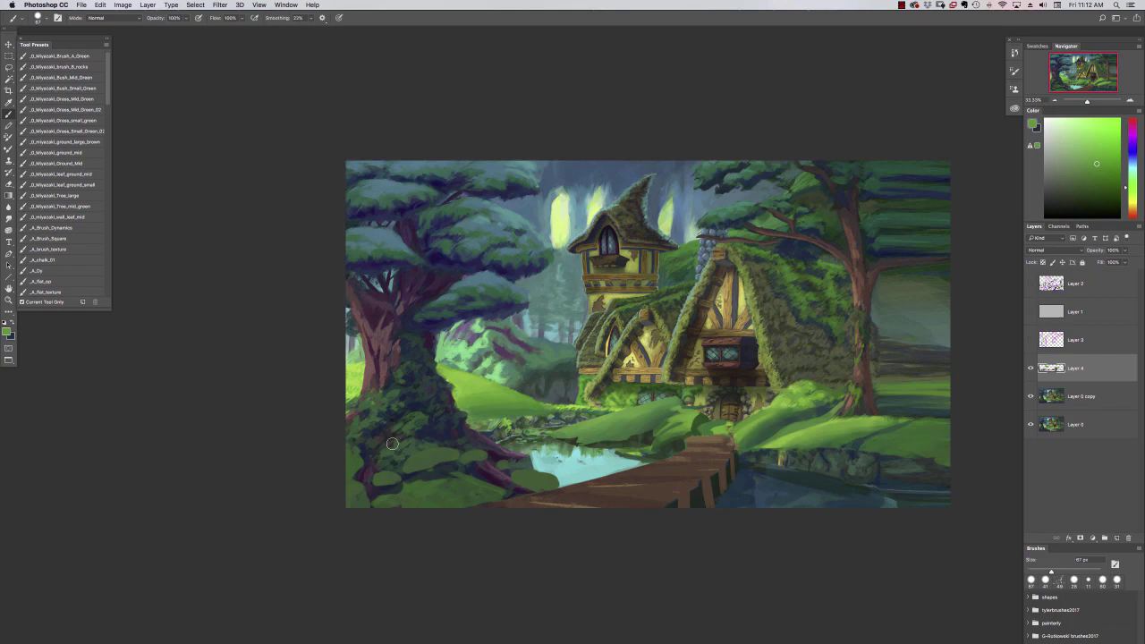
Step: Paint over the distant hill behind the meadow with sampled teal greens, comparing against Layer 4 and the Layer 2 sketch
{"action": "right_click", "coordinate": [566, 340]}
{"action": "left_click", "coordinate": [546, 353], "text": "alt"}
{"action": "left_click", "coordinate": [1031, 369]}
{"action": "left_click", "coordinate": [1031, 369]}
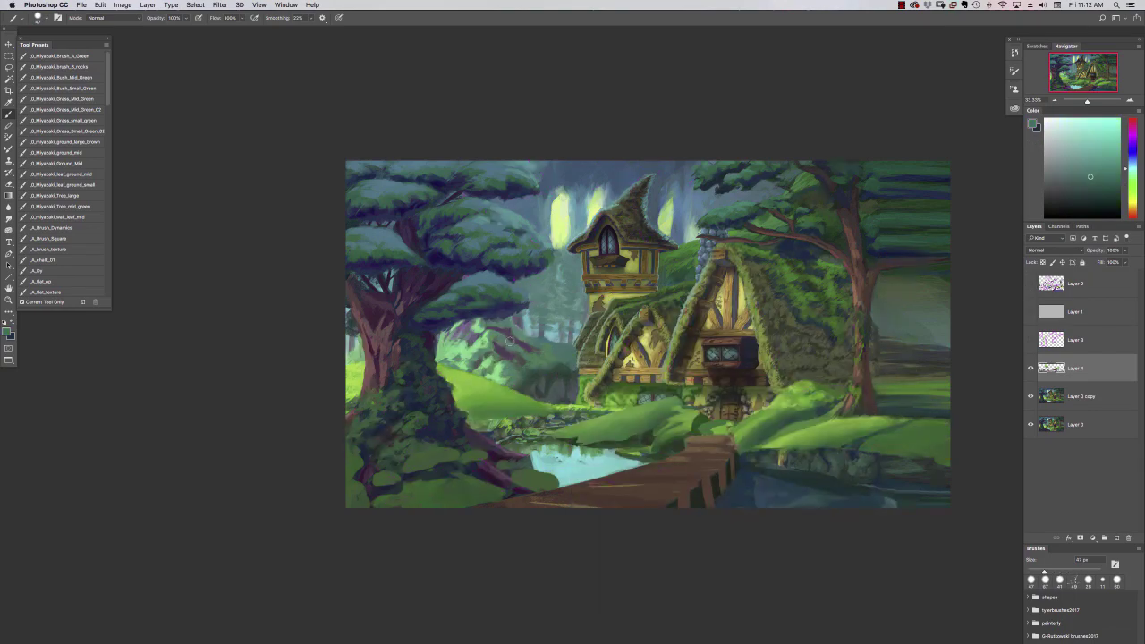
{"action": "left_click", "coordinate": [547, 358], "text": "alt"}
{"action": "mouse_move", "coordinate": [522, 348]}
{"action": "left_mouse_down"}
{"action": "mouse_move", "coordinate": [541, 352]}
{"action": "mouse_move", "coordinate": [521, 351]}
{"action": "mouse_move", "coordinate": [508, 372]}
{"action": "left_mouse_up"}
{"action": "left_click", "coordinate": [1031, 283]}
{"action": "left_click", "coordinate": [1031, 284]}
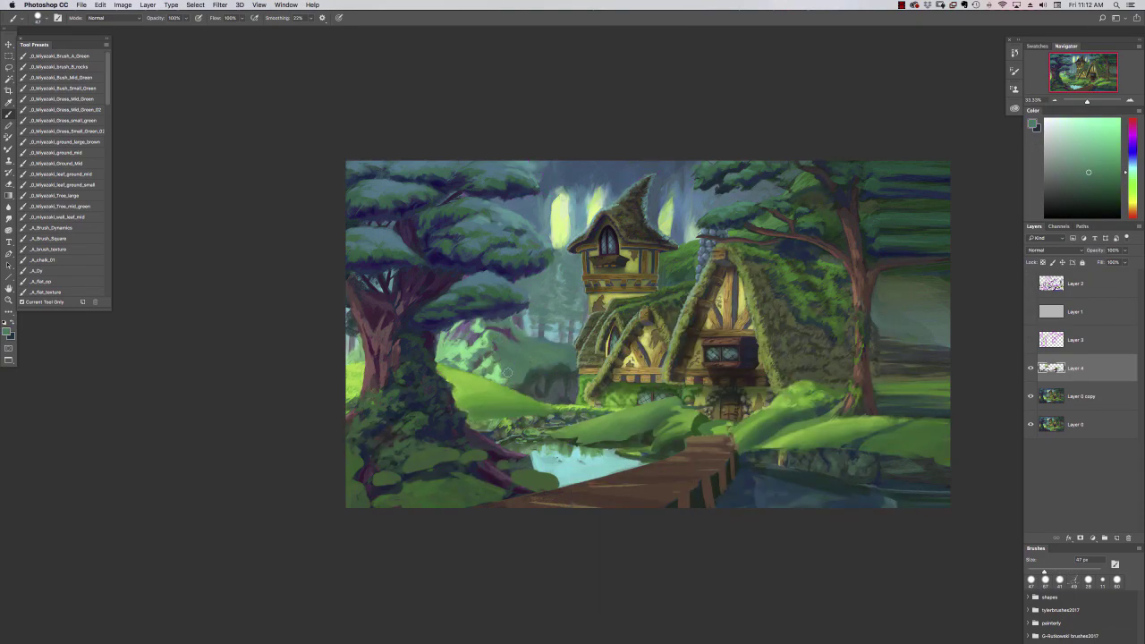
Step: Lasso the hill area beside the cottage and paint it with sampled greyish and green tones
{"action": "left_click", "coordinate": [550, 396], "text": "alt"}
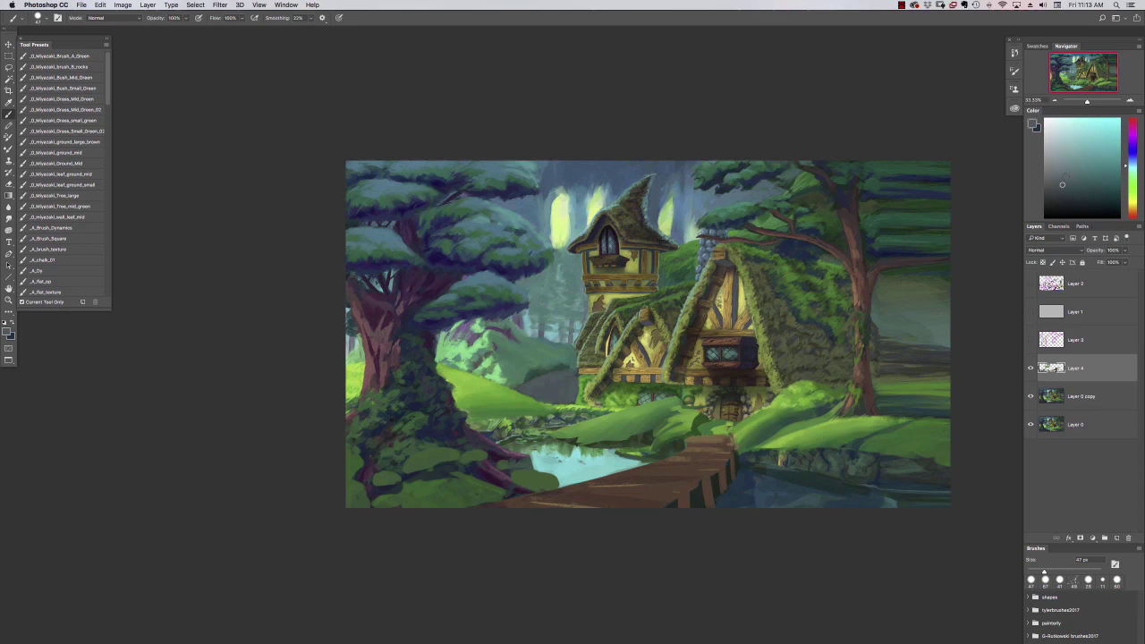
{"action": "key", "text": "l"}
{"action": "left_click_drag", "start_coordinate": [577, 367], "coordinate": [536, 370]}
{"action": "key", "text": "b"}
{"action": "left_click", "coordinate": [552, 379], "text": "alt"}
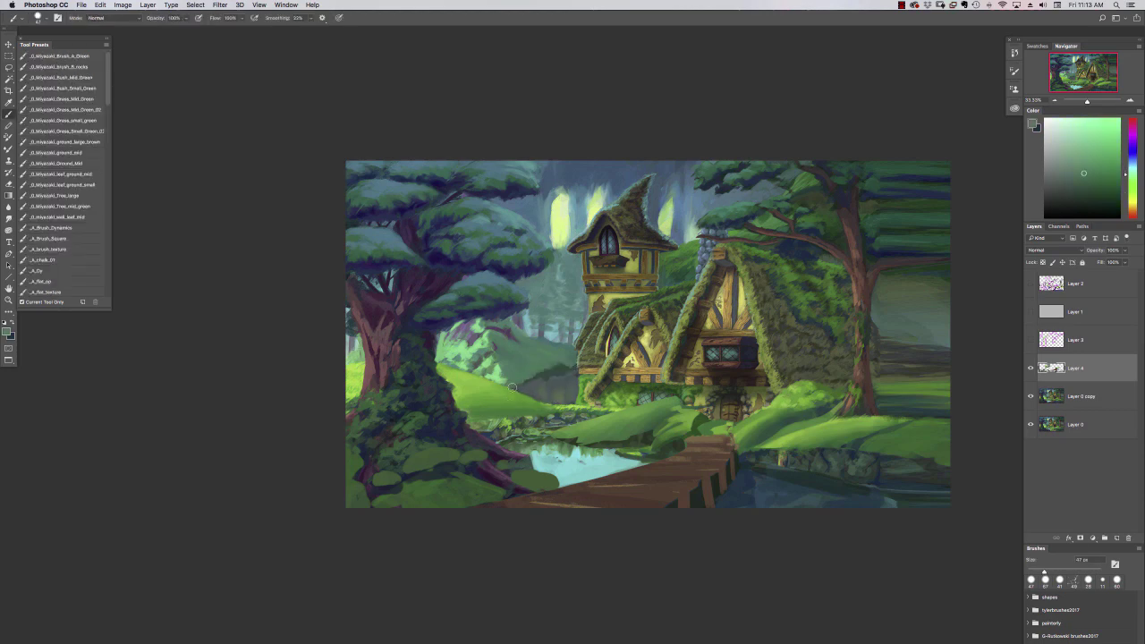
Step: Lasso the upper slope of the bank by the pond, highlight it with light green using a 124 px brush, and deselect
{"action": "key", "text": "l"}
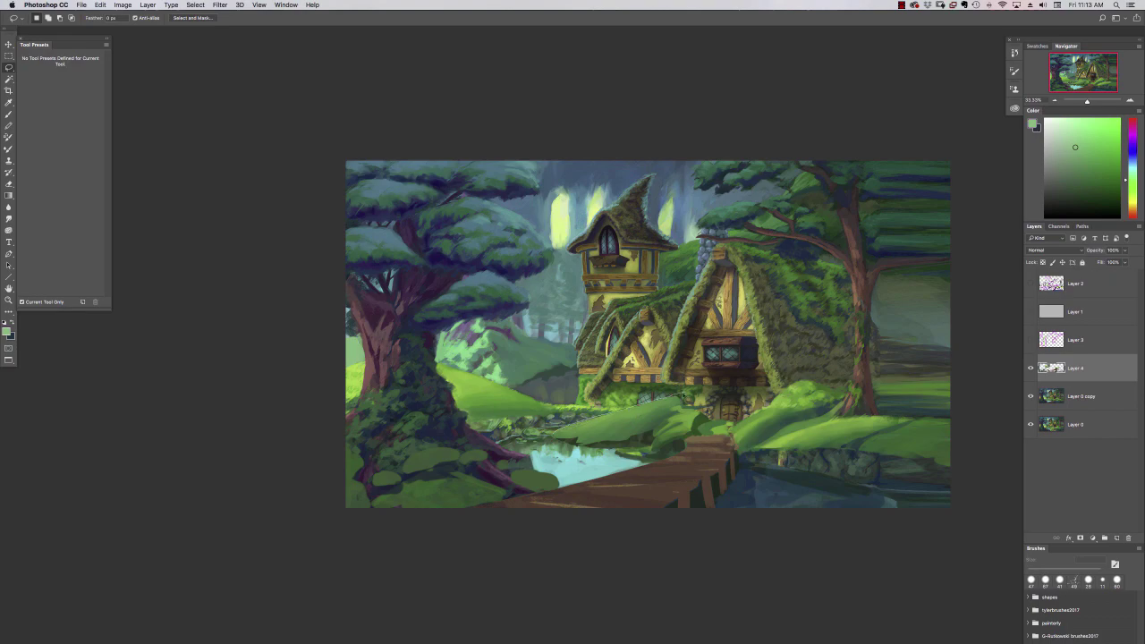
{"action": "key", "text": "b"}
{"action": "right_click", "coordinate": [632, 412]}
{"action": "left_click", "coordinate": [738, 471]}
{"action": "key", "text": "super+equal"}
{"action": "left_click_drag", "start_coordinate": [537, 394], "coordinate": [605, 343]}
{"action": "right_click", "coordinate": [583, 412]}
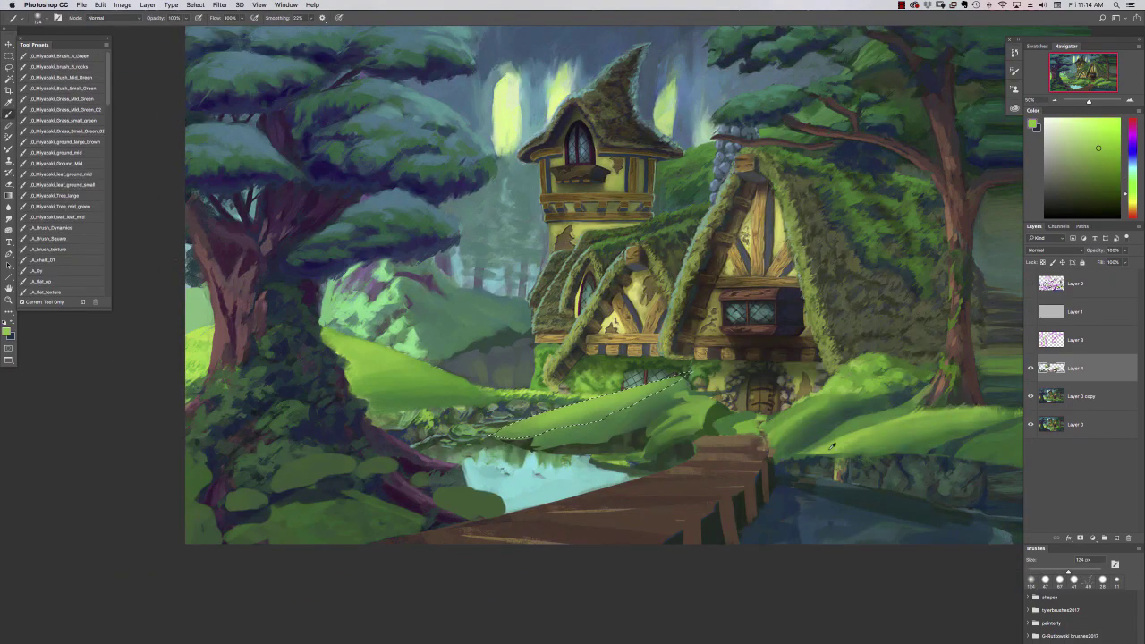
{"action": "key", "text": "super+d"}
Step: Highlight the lassoed lower fold of the pond bank with light green, deselect, and pick a 16 px brush
{"action": "key", "text": "l"}
{"action": "key", "text": "b"}
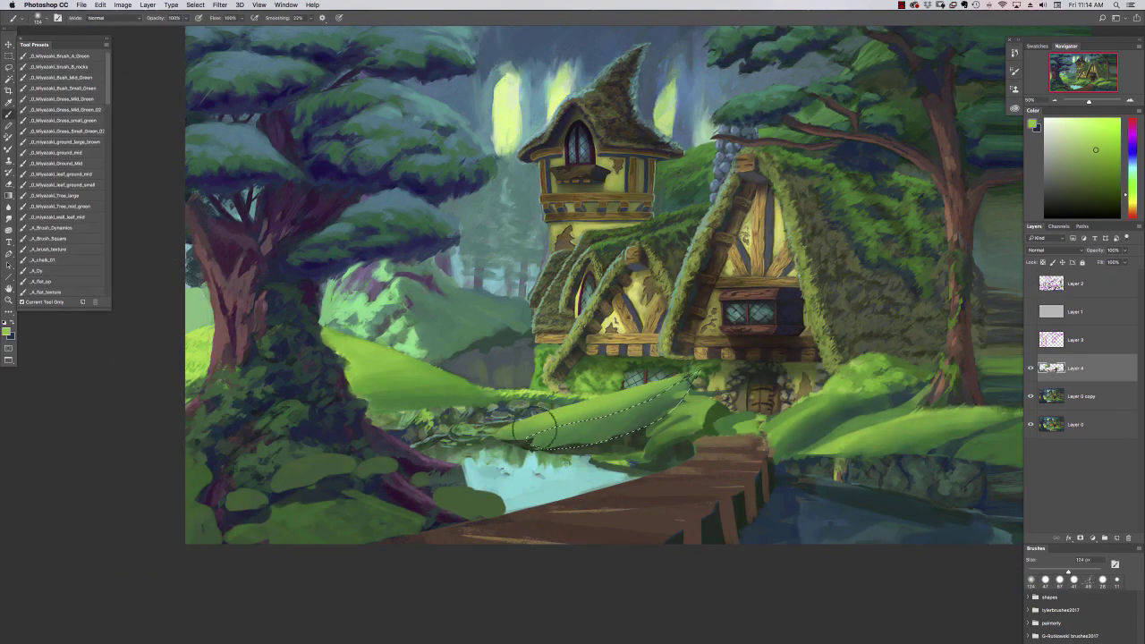
{"action": "key", "text": "super+d"}
{"action": "right_click", "coordinate": [616, 416]}
{"action": "double_click", "coordinate": [698, 382]}
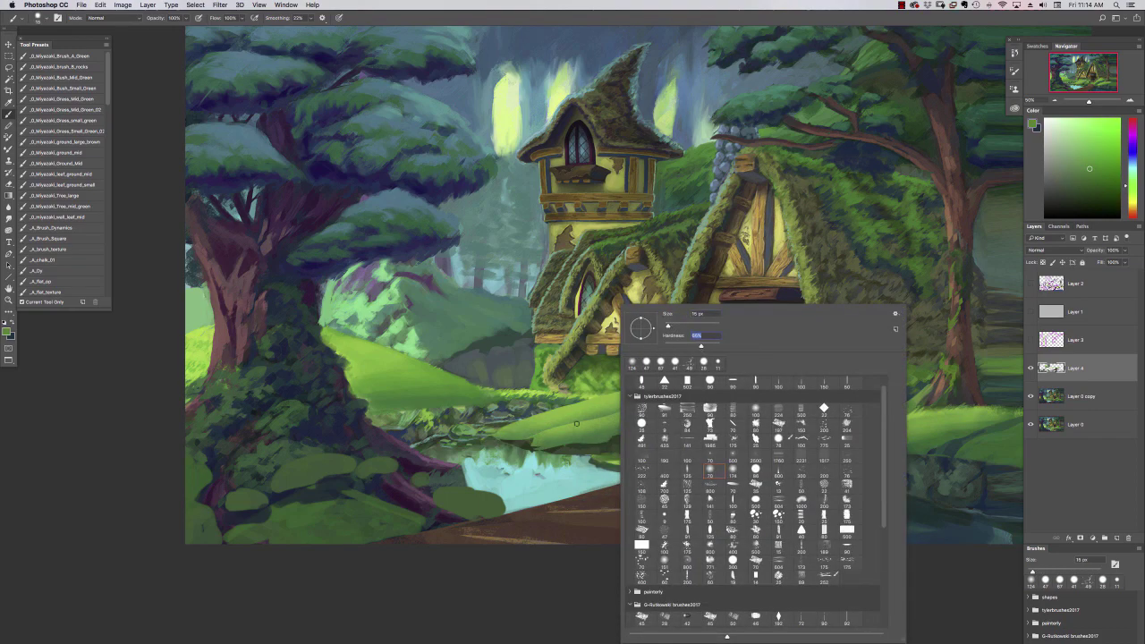
Step: Lasso a small shadow area on the pond bank and shade it with sampled darker greens
{"action": "key", "text": "l"}
{"action": "left_click_drag", "start_coordinate": [593, 426], "coordinate": [608, 442]}
{"action": "key", "text": "b"}
{"action": "right_click", "coordinate": [614, 431]}
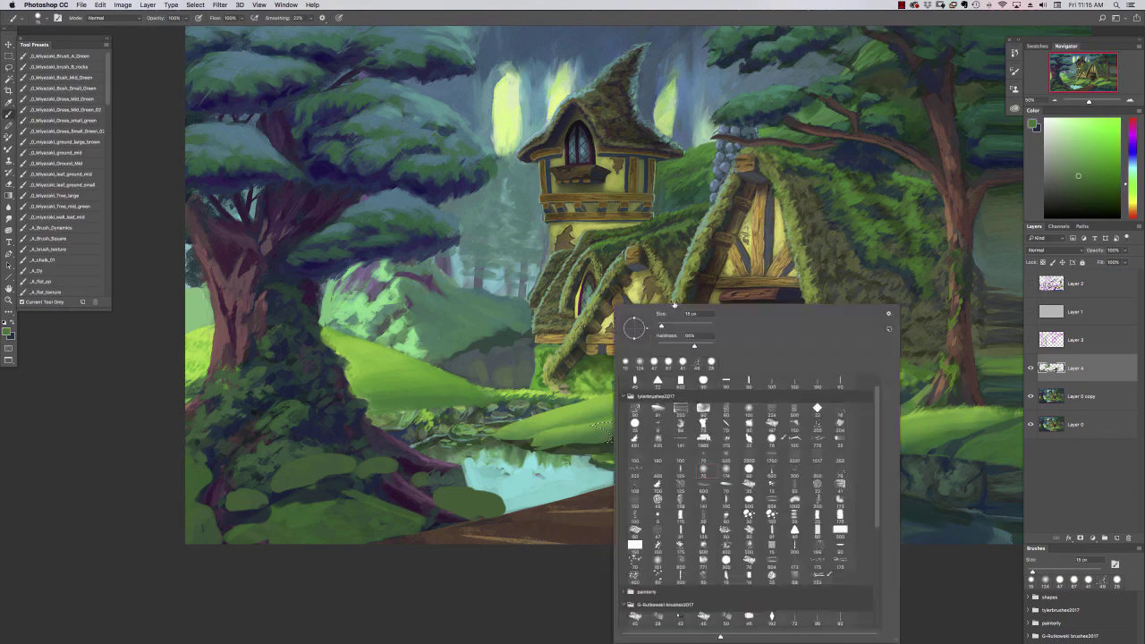
{"action": "double_click", "coordinate": [677, 381]}
{"action": "left_click", "coordinate": [598, 432], "text": "alt"}
{"action": "key", "text": "super+minus"}
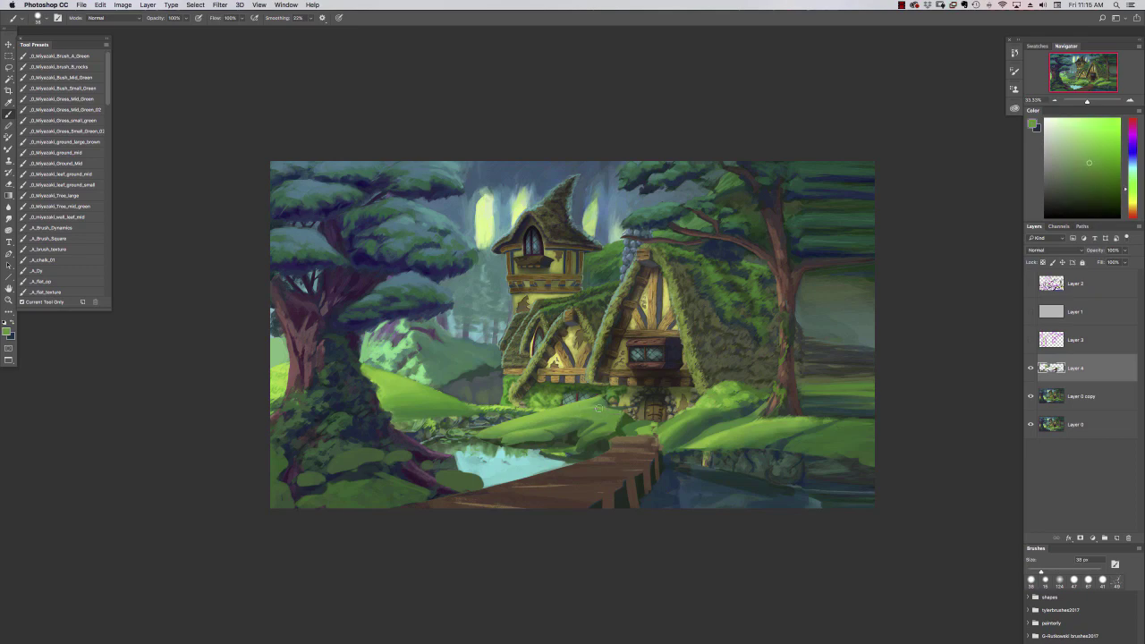
Step: Lasso the grass mound beside the walkway, brighten it with sampled light greens, and deselect
{"action": "left_click", "coordinate": [9, 68]}
{"action": "key", "text": "b"}
{"action": "left_click", "coordinate": [583, 426], "text": "alt"}
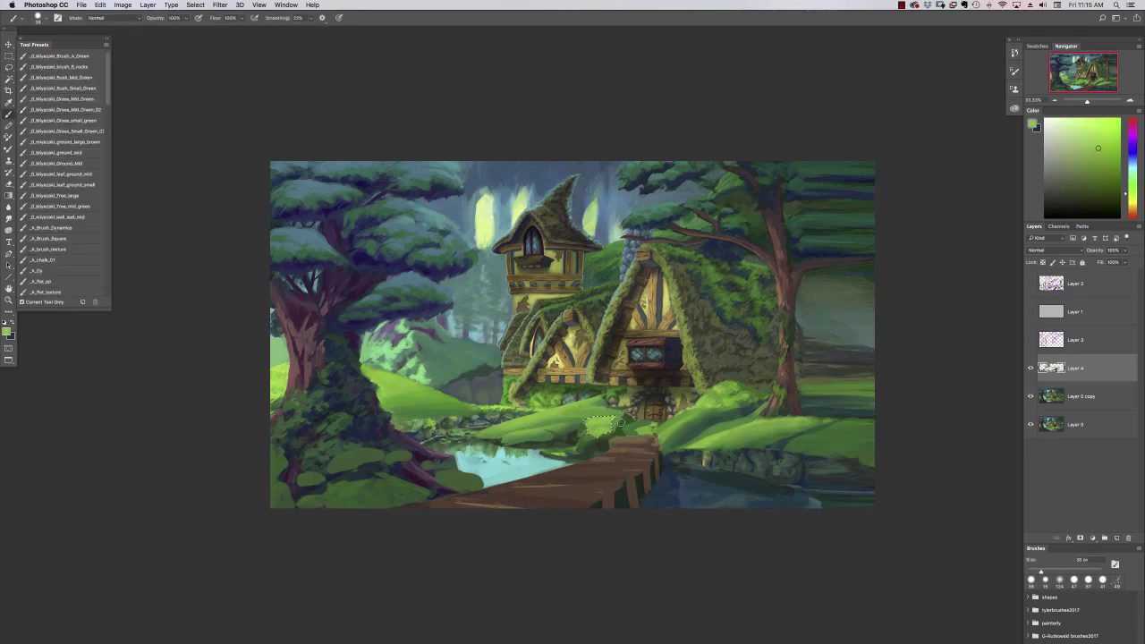
{"action": "left_click", "coordinate": [591, 427], "text": "alt"}
{"action": "key", "text": "super+d"}
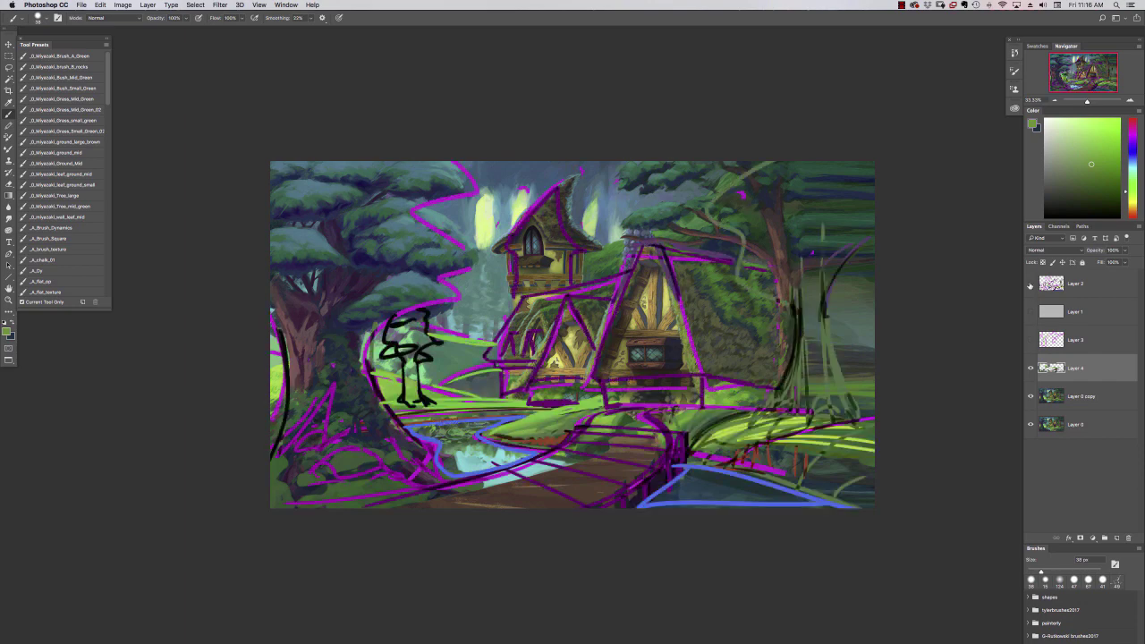
Step: Pick a larger round brush and repaint the dark hill behind the bank beyond the large tree with sampled dark teal
{"action": "right_click", "coordinate": [864, 306]}
{"action": "key", "text": "Return"}
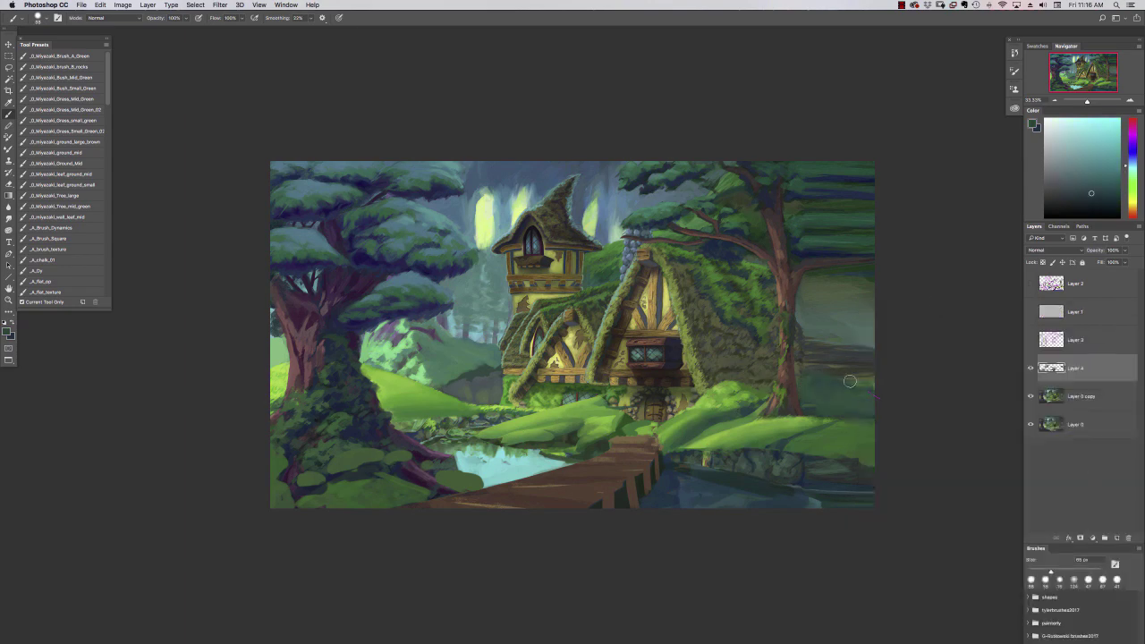
{"action": "left_click_drag", "start_coordinate": [850, 381], "coordinate": [807, 407]}
Step: Repaint the water beside the walkway with sampled dark blues and greens, and undo the final stroke
{"action": "left_click", "coordinate": [713, 494], "text": "alt"}
{"action": "mouse_move", "coordinate": [710, 494]}
{"action": "left_mouse_down"}
{"action": "mouse_move", "coordinate": [739, 514]}
{"action": "mouse_move", "coordinate": [778, 510]}
{"action": "left_mouse_up"}
{"action": "left_click", "coordinate": [760, 505], "text": "alt"}
{"action": "left_click_drag", "start_coordinate": [694, 494], "coordinate": [737, 503]}
{"action": "left_click", "coordinate": [677, 455], "text": "alt"}
{"action": "left_click_drag", "start_coordinate": [673, 471], "coordinate": [674, 497]}
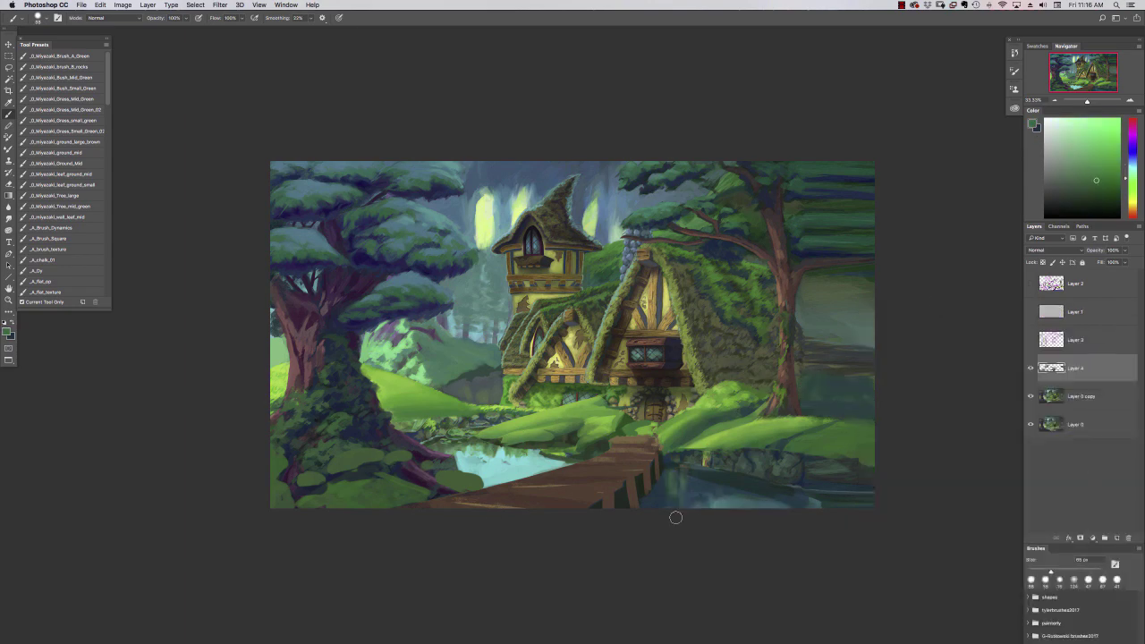
{"action": "key", "text": "super+z"}
Step: Repaint the lower edge of the grass mound along the pond with sampled colors
{"action": "left_click_drag", "start_coordinate": [509, 453], "coordinate": [559, 454]}
{"action": "left_click", "coordinate": [553, 456], "text": "alt"}
{"action": "left_click_drag", "start_coordinate": [547, 457], "coordinate": [565, 465]}
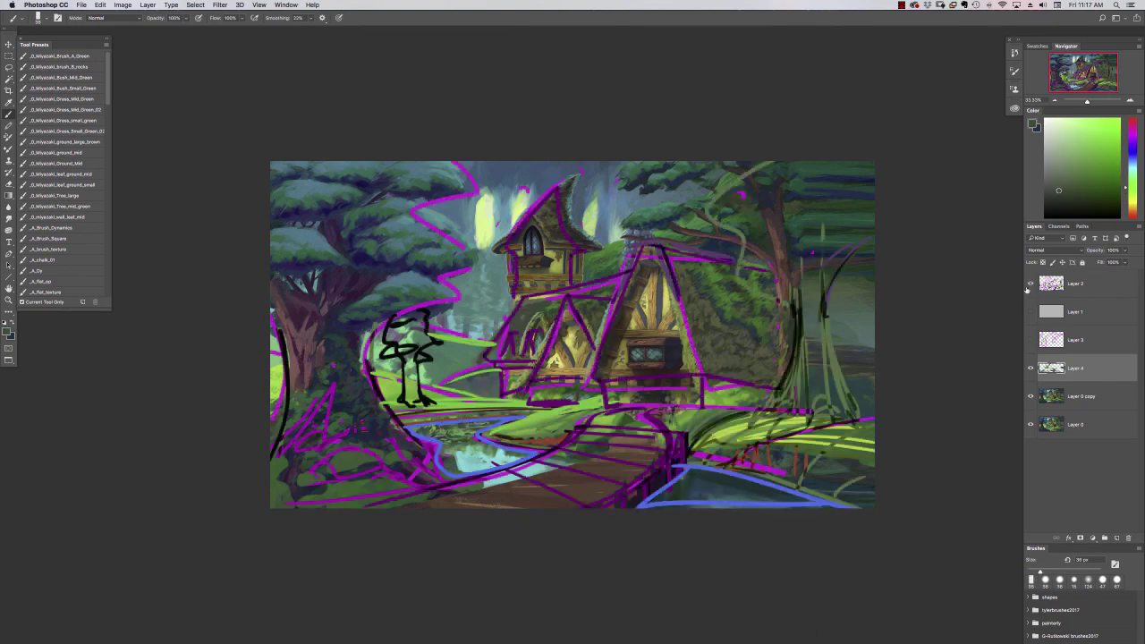
Step: Hide the sketch on Layer 2 and block in the dark green side roof below the tower
{"action": "left_click", "coordinate": [1030, 284]}
{"action": "left_click_drag", "start_coordinate": [521, 305], "coordinate": [574, 289]}
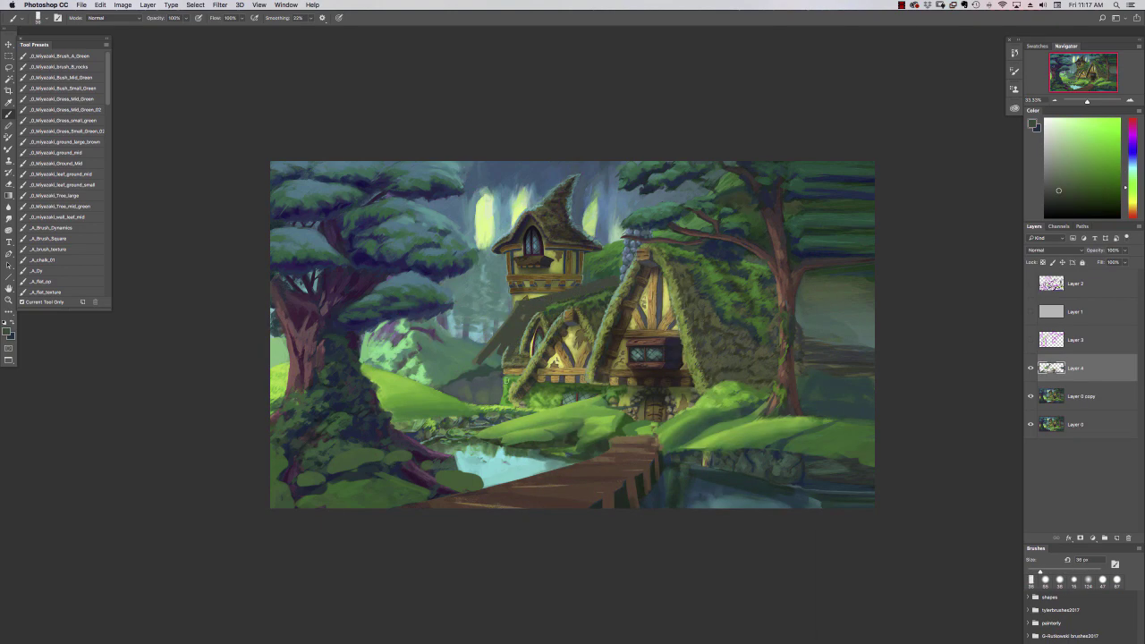
{"action": "left_click", "coordinate": [1133, 126]}
{"action": "left_click", "coordinate": [1103, 134]}
{"action": "left_click_drag", "start_coordinate": [508, 278], "coordinate": [582, 277]}
{"action": "left_click_drag", "start_coordinate": [503, 248], "coordinate": [585, 245]}
{"action": "key", "text": "super+alt+z"}
{"action": "key", "text": "super+alt+z"}
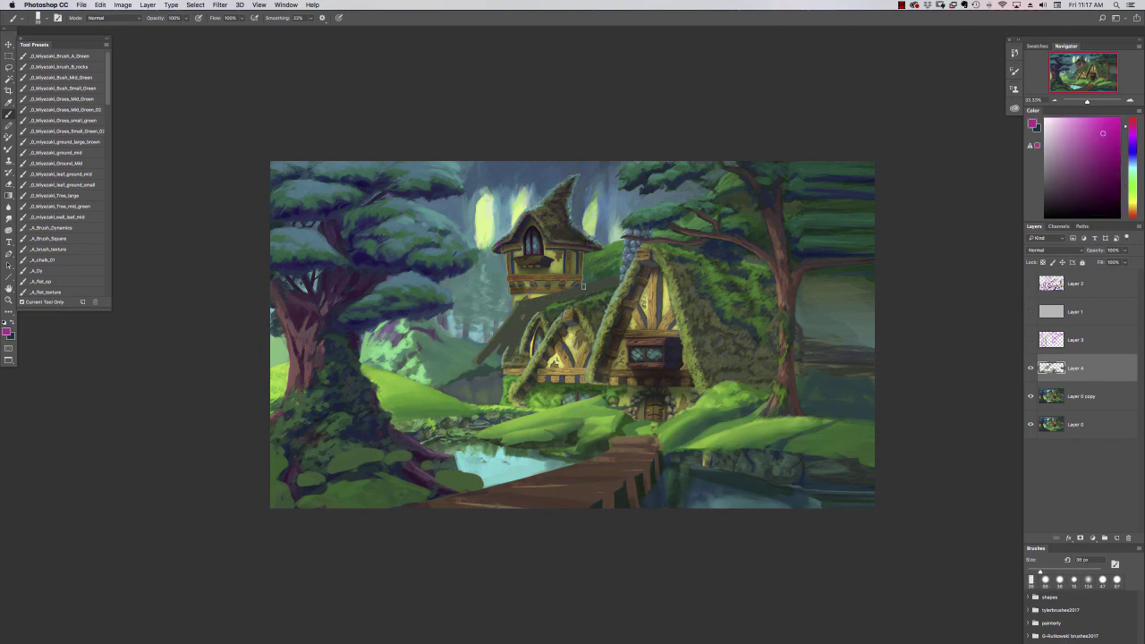
Step: Paint the dark eave along the lower edge of the side roof with a sampled shadow color
{"action": "left_click", "coordinate": [512, 330], "text": "alt"}
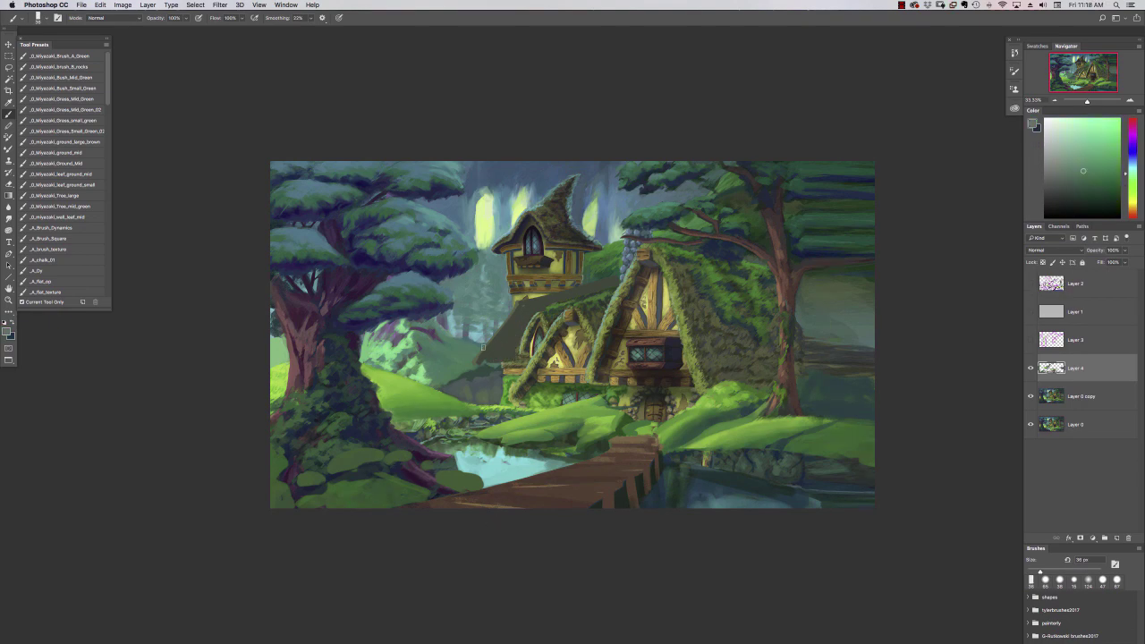
{"action": "left_click", "coordinate": [511, 363], "text": "alt"}
{"action": "left_click_drag", "start_coordinate": [488, 360], "coordinate": [531, 363]}
{"action": "left_click", "coordinate": [478, 413], "text": "alt"}
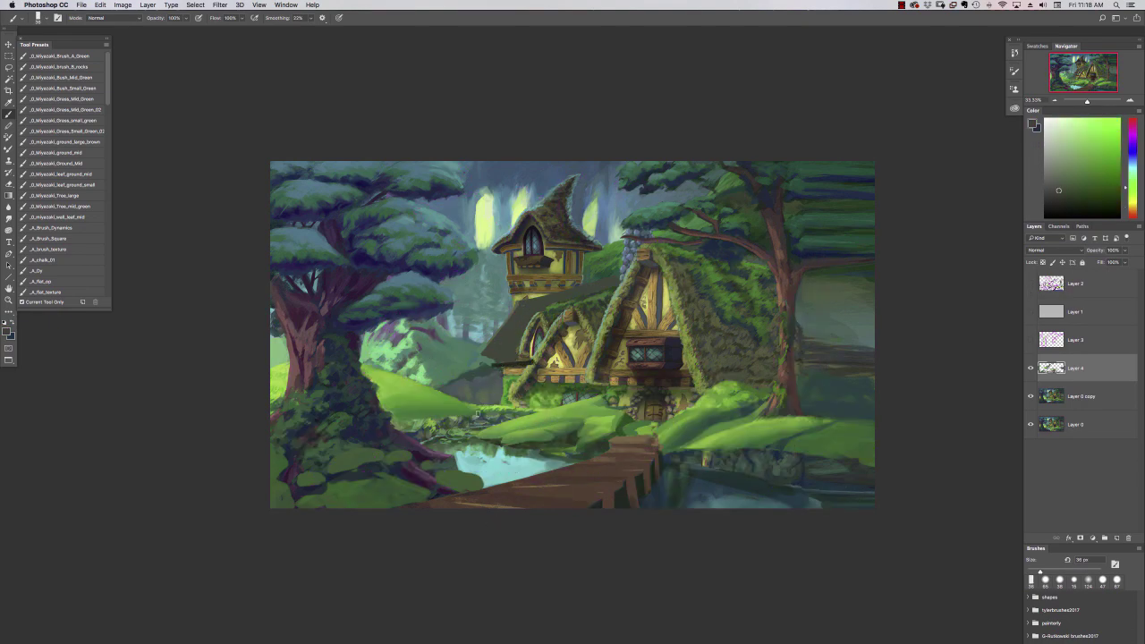
Step: Paint the small meadow tree's trunk and blend its base into the grass with sampled colors
{"action": "left_click", "coordinate": [481, 387], "text": "alt"}
{"action": "mouse_move", "coordinate": [412, 347]}
{"action": "left_mouse_down"}
{"action": "mouse_move", "coordinate": [415, 401]}
{"action": "mouse_move", "coordinate": [399, 404]}
{"action": "left_mouse_up"}
{"action": "left_click", "coordinate": [437, 403], "text": "alt"}
{"action": "left_click_drag", "start_coordinate": [434, 412], "coordinate": [408, 410]}
{"action": "left_click", "coordinate": [393, 394], "text": "alt"}
{"action": "left_click", "coordinate": [1074, 166]}
{"action": "mouse_move", "coordinate": [404, 370]}
{"action": "left_mouse_down"}
{"action": "mouse_move", "coordinate": [403, 393]}
{"action": "mouse_move", "coordinate": [418, 402]}
{"action": "left_mouse_up"}
Step: Try a solid dark blue foliage clump above the small meadow tree's trunk, and erase it
{"action": "right_click", "coordinate": [617, 304]}
{"action": "left_click", "coordinate": [431, 313], "text": "alt"}
{"action": "right_click", "coordinate": [474, 344]}
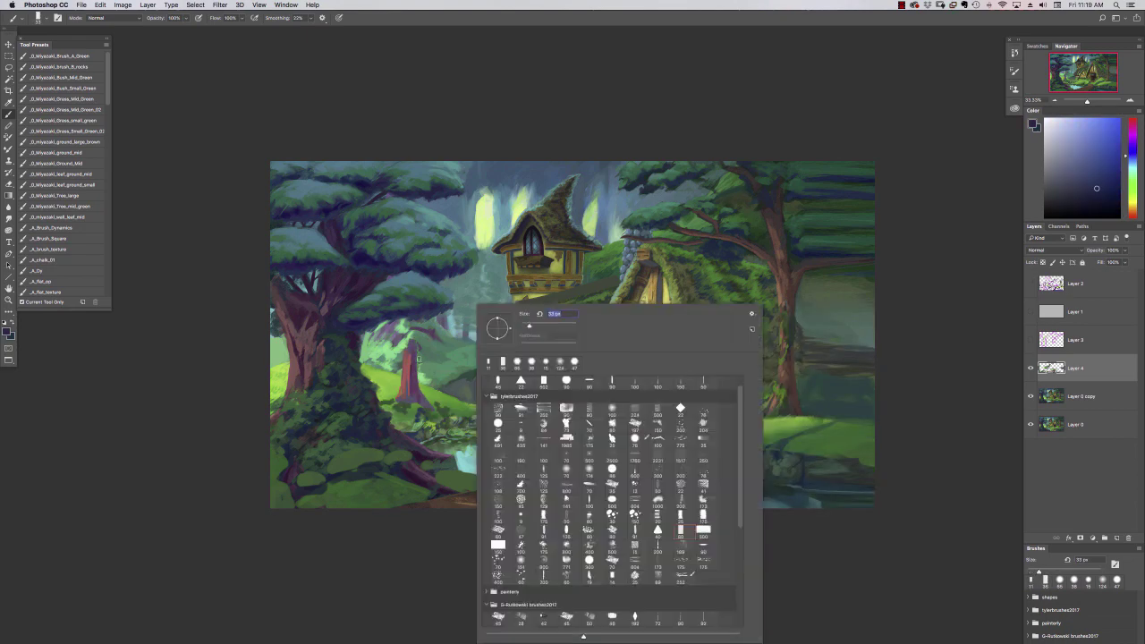
{"action": "left_click", "coordinate": [503, 535]}
{"action": "mouse_move", "coordinate": [439, 327]}
{"action": "left_mouse_down"}
{"action": "mouse_move", "coordinate": [394, 349]}
{"action": "mouse_move", "coordinate": [424, 344]}
{"action": "mouse_move", "coordinate": [406, 355]}
{"action": "left_mouse_up"}
{"action": "left_click", "coordinate": [427, 405], "text": "alt"}
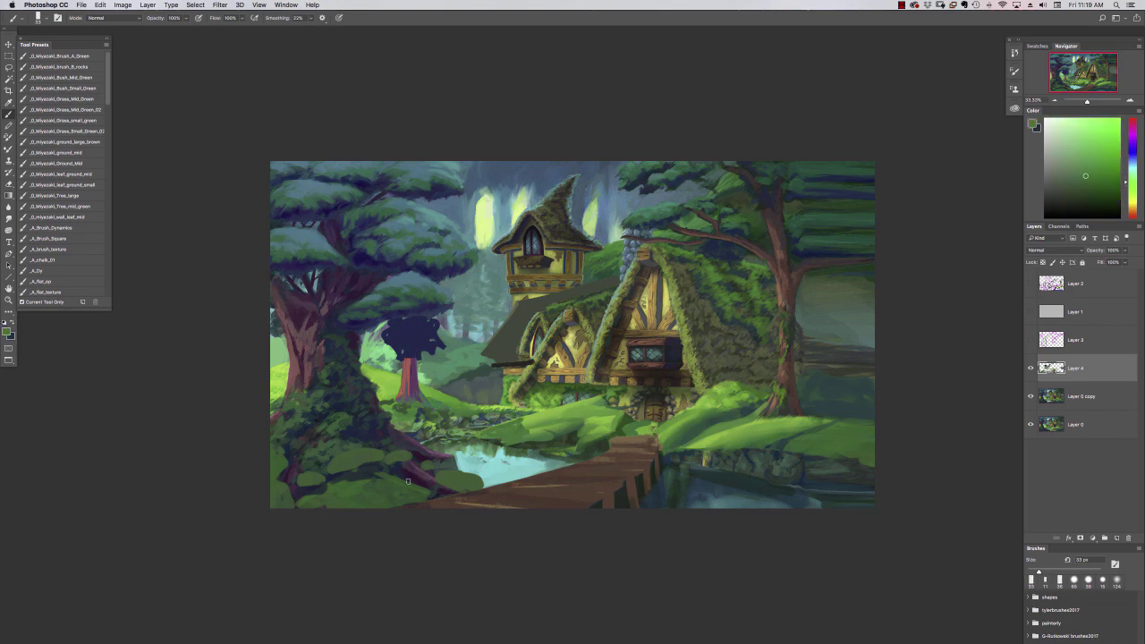
{"action": "left_click", "coordinate": [408, 385], "text": "alt"}
{"action": "key", "text": "e"}
{"action": "mouse_move", "coordinate": [412, 379]}
{"action": "left_mouse_down"}
{"action": "mouse_move", "coordinate": [413, 338]}
{"action": "mouse_move", "coordinate": [392, 348]}
{"action": "mouse_move", "coordinate": [409, 322]}
{"action": "left_mouse_up"}
Step: Shade the small meadow tree's trunk with sampled purples and paint dark foliage at its top
{"action": "key", "text": "b"}
{"action": "left_click", "coordinate": [408, 375], "text": "alt"}
{"action": "left_click", "coordinate": [414, 351], "text": "alt"}
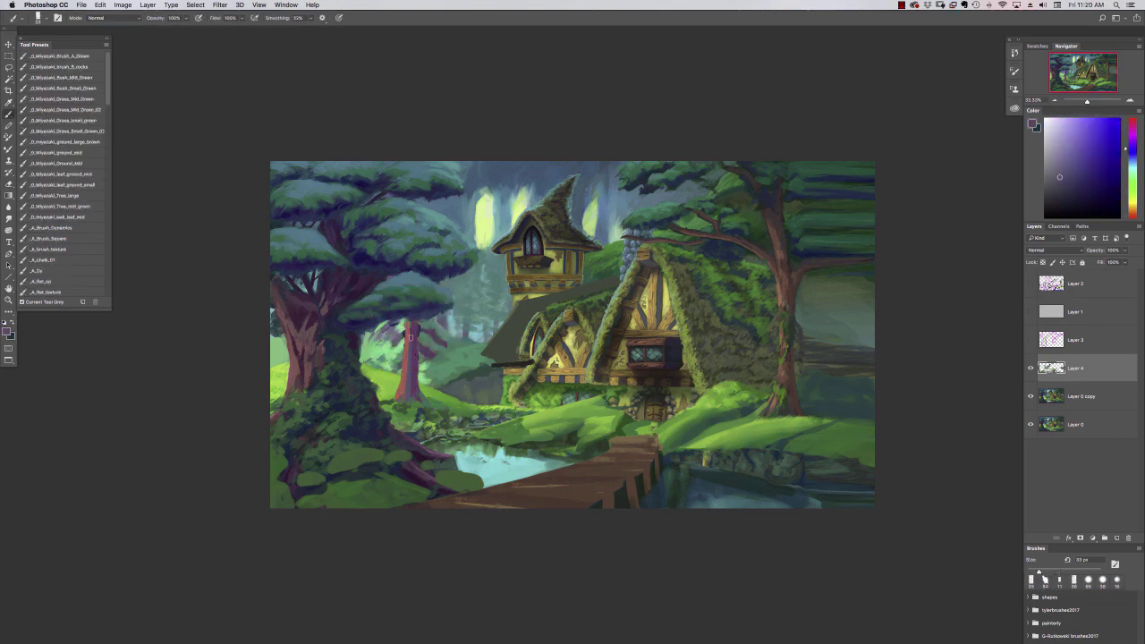
{"action": "left_click", "coordinate": [405, 389], "text": "alt"}
{"action": "left_click_drag", "start_coordinate": [409, 378], "coordinate": [409, 333]}
{"action": "left_click", "coordinate": [412, 349], "text": "alt"}
{"action": "mouse_move", "coordinate": [409, 371]}
{"action": "left_mouse_down"}
{"action": "mouse_move", "coordinate": [409, 333]}
{"action": "mouse_move", "coordinate": [437, 342]}
{"action": "left_mouse_up"}
{"action": "left_click", "coordinate": [422, 329], "text": "alt"}
{"action": "left_click_drag", "start_coordinate": [394, 322], "coordinate": [403, 339]}
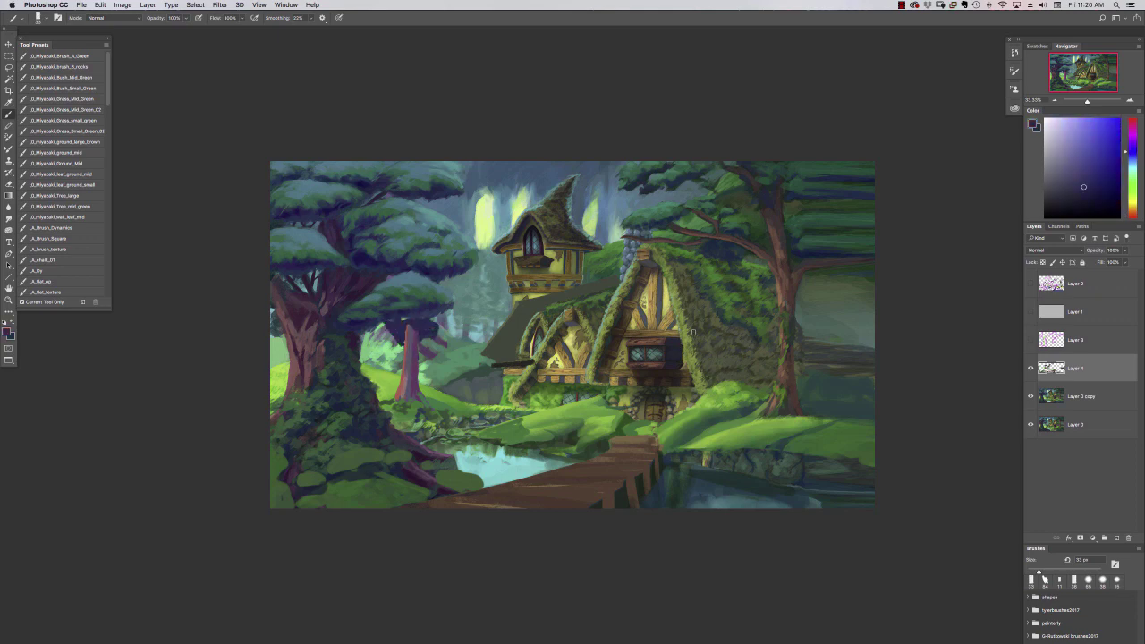
Step: Block in a thick reddish-brown trunk and spreading roots beside the cottage roof using a sampled bark color
{"action": "left_click", "coordinate": [789, 333], "text": "alt"}
{"action": "right_click", "coordinate": [816, 306]}
{"action": "left_click", "coordinate": [841, 543]}
{"action": "left_click_drag", "start_coordinate": [813, 284], "coordinate": [799, 398]}
{"action": "mouse_move", "coordinate": [823, 394]}
{"action": "left_mouse_down"}
{"action": "mouse_move", "coordinate": [848, 423]}
{"action": "mouse_move", "coordinate": [825, 411]}
{"action": "mouse_move", "coordinate": [815, 433]}
{"action": "mouse_move", "coordinate": [789, 444]}
{"action": "left_mouse_up"}
Step: Refine the thick tree's roots and the grass around them with sampled browns and greens
{"action": "left_click", "coordinate": [788, 423], "text": "alt"}
{"action": "left_click", "coordinate": [851, 410], "text": "alt"}
{"action": "left_click", "coordinate": [776, 412], "text": "alt"}
{"action": "left_click", "coordinate": [773, 410], "text": "alt"}
{"action": "mouse_move", "coordinate": [766, 411]}
{"action": "left_mouse_down"}
{"action": "mouse_move", "coordinate": [727, 423]}
{"action": "mouse_move", "coordinate": [825, 411]}
{"action": "left_mouse_up"}
{"action": "left_click", "coordinate": [817, 426], "text": "alt"}
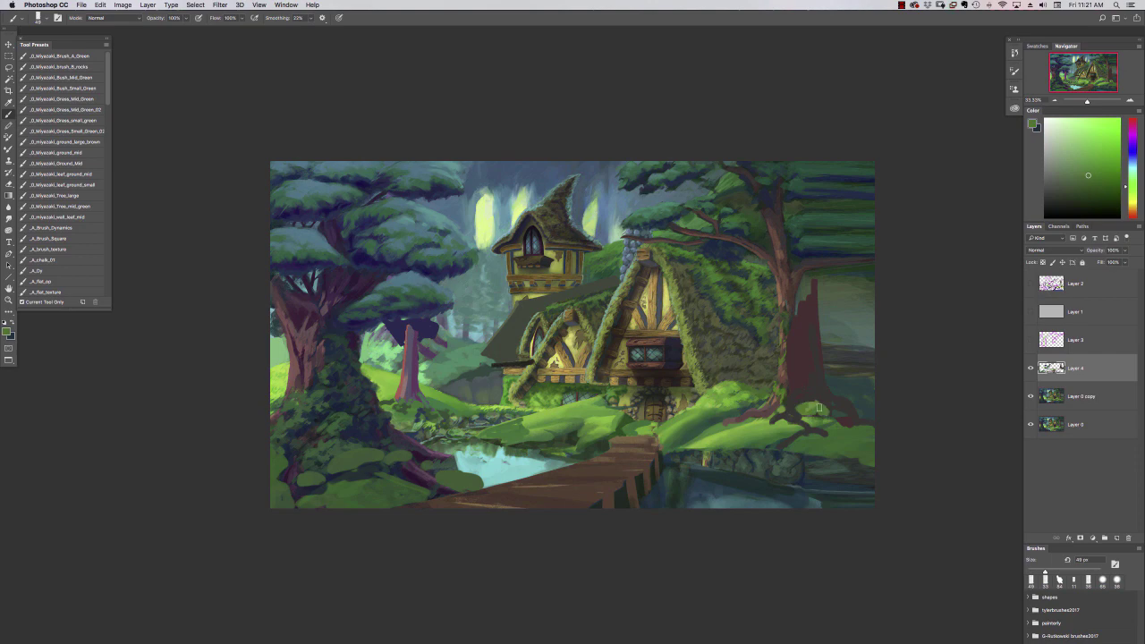
Step: Switch to a smaller flat brush and extend the thick trunk toward the cottage roof with sampled root color
{"action": "right_click", "coordinate": [776, 423]}
{"action": "left_click", "coordinate": [837, 367]}
{"action": "left_click", "coordinate": [757, 414], "text": "alt"}
{"action": "left_click_drag", "start_coordinate": [782, 311], "coordinate": [783, 372]}
Step: Paint the background beyond the thick trunk, compare with the Layer 2 sketch, and extend the dark roof edge beside it
{"action": "left_click", "coordinate": [704, 309], "text": "alt"}
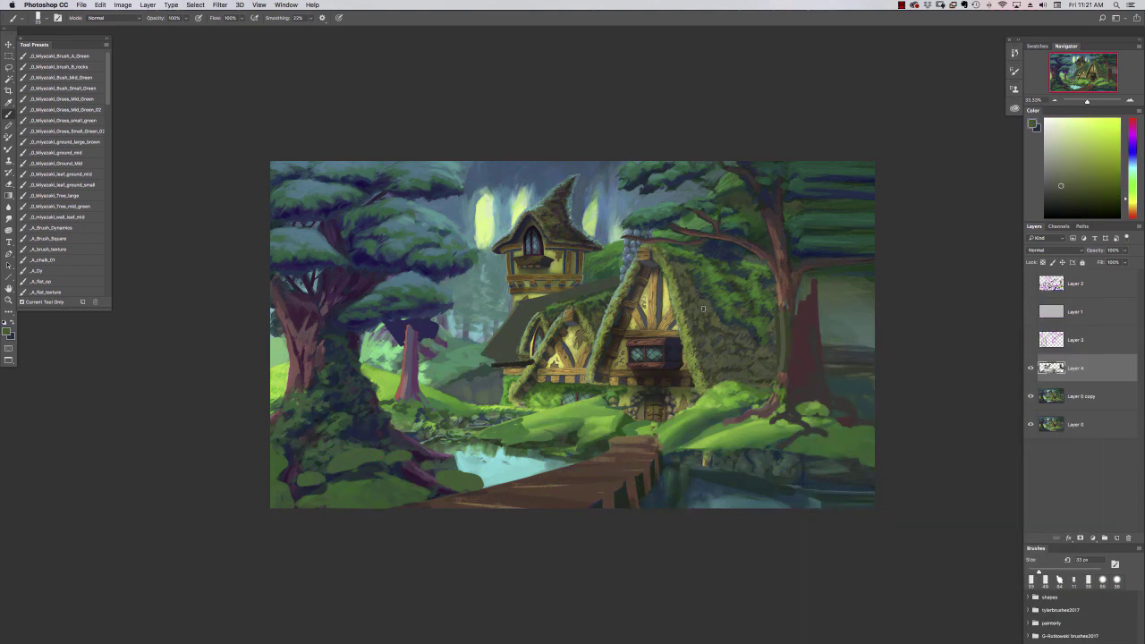
{"action": "left_click", "coordinate": [846, 329], "text": "alt"}
{"action": "left_click_drag", "start_coordinate": [866, 349], "coordinate": [866, 374]}
{"action": "left_click", "coordinate": [1031, 283]}
{"action": "left_click", "coordinate": [1030, 284]}
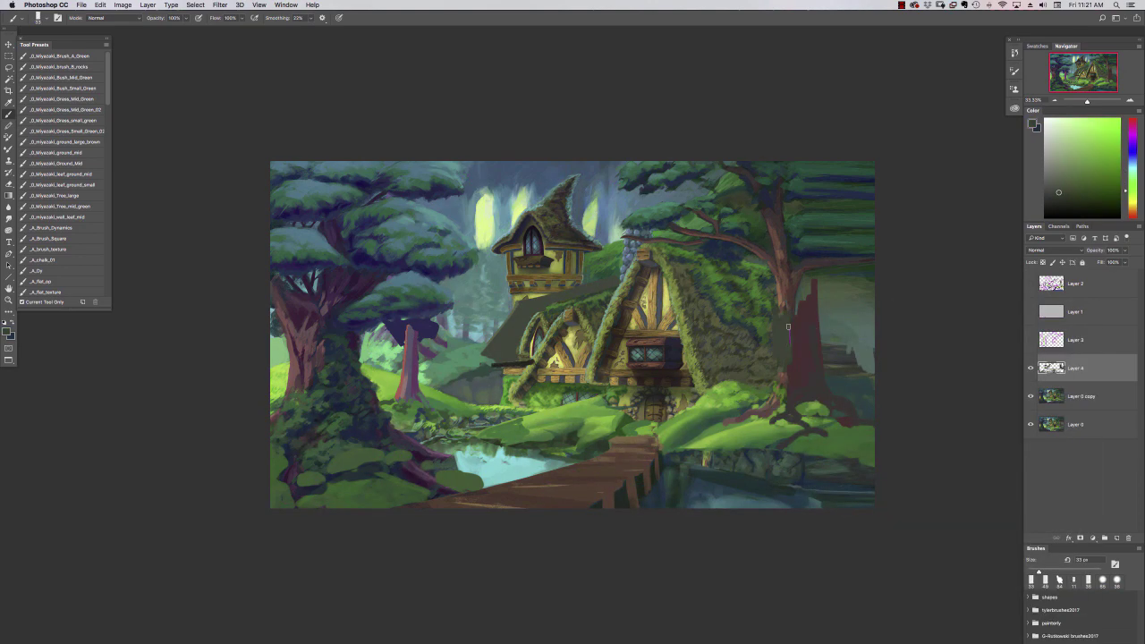
{"action": "left_click_drag", "start_coordinate": [781, 275], "coordinate": [781, 315]}
Step: Repaint the background beyond the thick tree with distant trunks and misty gaps in sampled blue-greens, undoing the unwanted strokes
{"action": "left_click", "coordinate": [805, 331], "text": "alt"}
{"action": "right_click", "coordinate": [849, 327]}
{"action": "mouse_move", "coordinate": [851, 279]}
{"action": "left_mouse_down"}
{"action": "mouse_move", "coordinate": [851, 371]}
{"action": "mouse_move", "coordinate": [828, 374]}
{"action": "left_mouse_up"}
{"action": "key", "text": "super+alt+z"}
{"action": "key", "text": "super+alt+z"}
{"action": "left_click_drag", "start_coordinate": [859, 327], "coordinate": [724, 344]}
{"action": "mouse_move", "coordinate": [734, 288]}
{"action": "left_mouse_down"}
{"action": "mouse_move", "coordinate": [738, 385]}
{"action": "mouse_move", "coordinate": [715, 367]}
{"action": "left_mouse_up"}
{"action": "left_click", "coordinate": [712, 300], "text": "alt"}
{"action": "left_click_drag", "start_coordinate": [702, 301], "coordinate": [704, 360]}
{"action": "left_click", "coordinate": [728, 374], "text": "alt"}
{"action": "left_click", "coordinate": [727, 374], "text": "alt"}
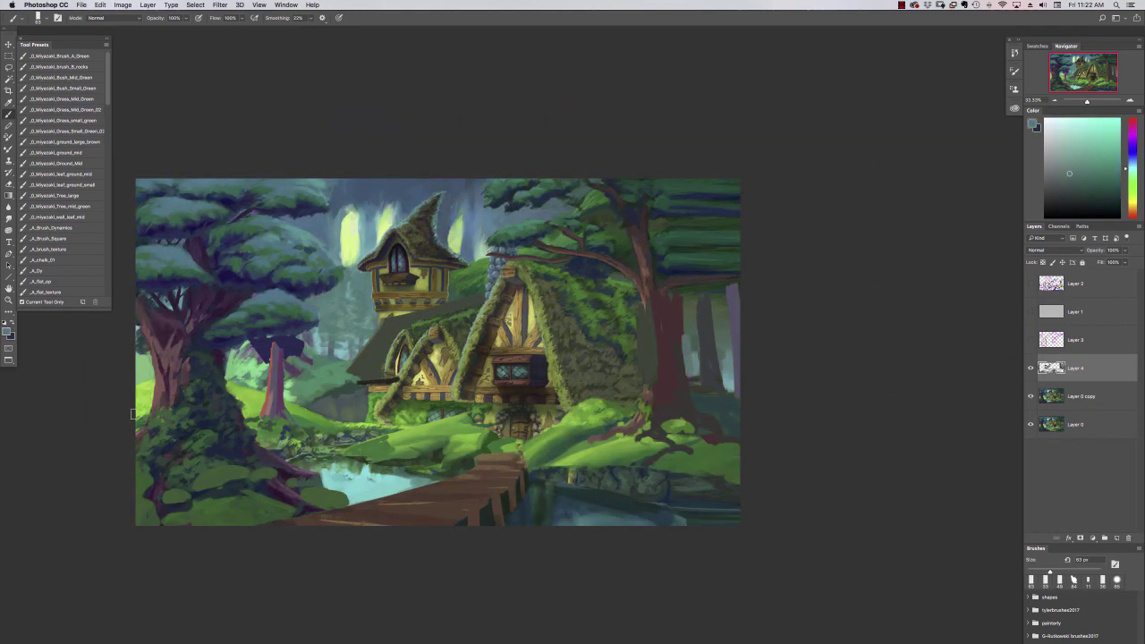
Step: Paint over the yellow light gaps around the tower with sampled pale pond blue
{"action": "left_click", "coordinate": [365, 484], "text": "alt"}
{"action": "left_click_drag", "start_coordinate": [341, 347], "coordinate": [344, 353]}
{"action": "left_click", "coordinate": [354, 241], "text": "alt"}
{"action": "left_click_drag", "start_coordinate": [352, 218], "coordinate": [343, 270]}
{"action": "left_click_drag", "start_coordinate": [388, 213], "coordinate": [380, 244]}
{"action": "left_click_drag", "start_coordinate": [455, 222], "coordinate": [456, 252]}
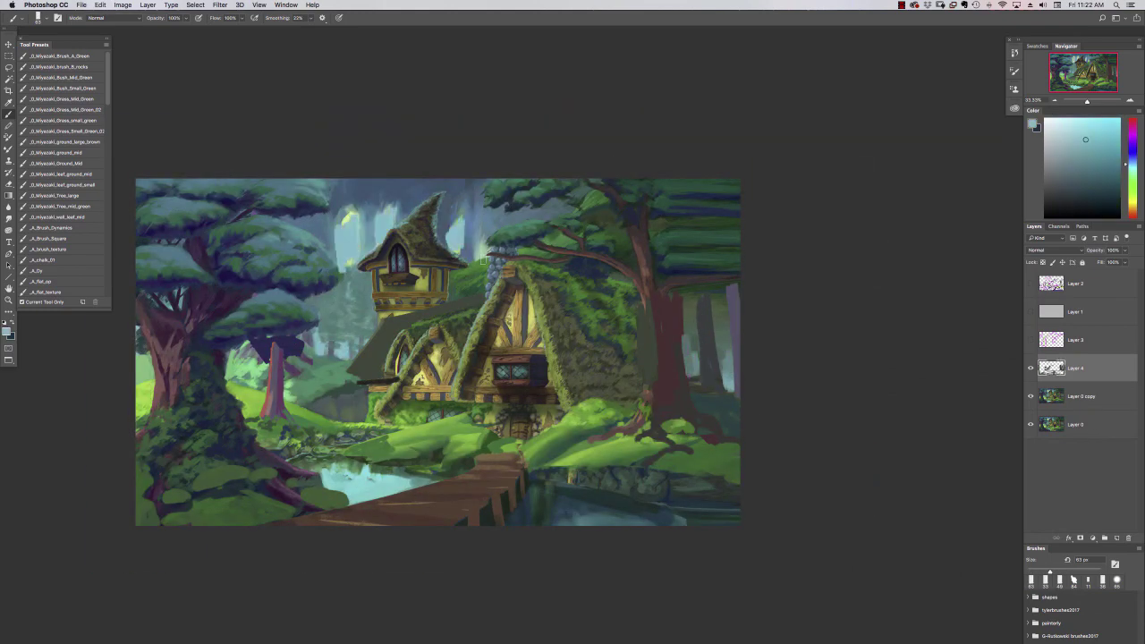
Step: Switch brushes and soften the pale light gaps beside the tower with sampled blue-green
{"action": "left_click", "coordinate": [8, 219]}
{"action": "right_click", "coordinate": [352, 221]}
{"action": "left_click", "coordinate": [9, 115]}
{"action": "left_click_drag", "start_coordinate": [377, 275], "coordinate": [476, 304]}
{"action": "right_click", "coordinate": [478, 304]}
{"action": "left_click", "coordinate": [571, 409]}
{"action": "left_click", "coordinate": [445, 252], "text": "alt"}
{"action": "left_click_drag", "start_coordinate": [441, 255], "coordinate": [441, 283]}
{"action": "left_click_drag", "start_coordinate": [464, 255], "coordinate": [464, 281]}
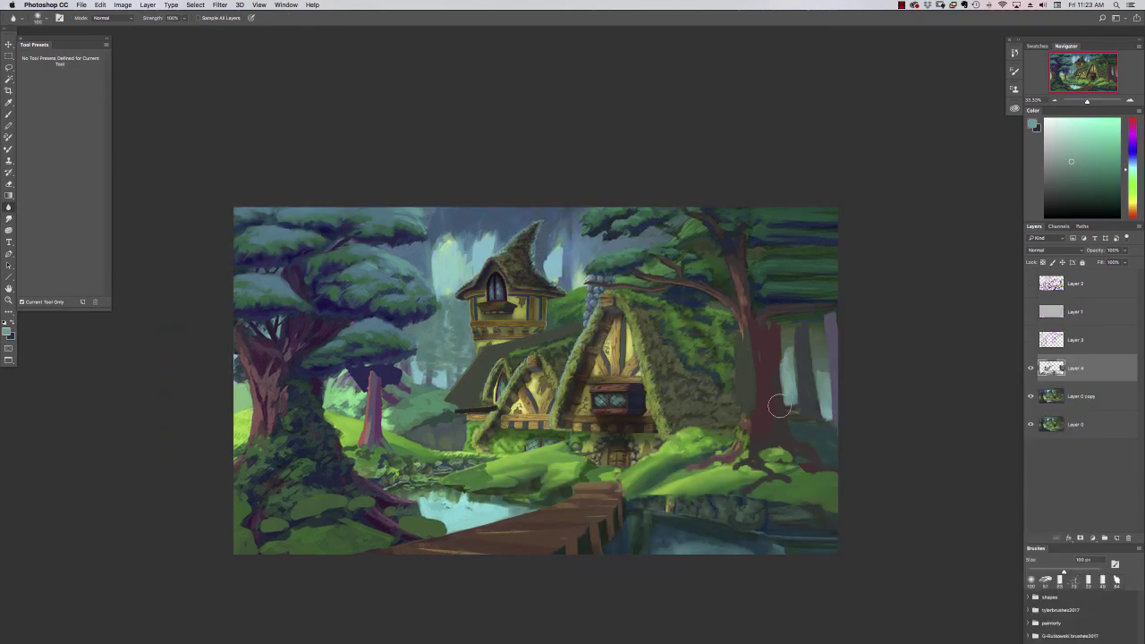
Step: Show the Layer 2 sketch and repaint the dark forest background between tower and large tree with sampled blue-grey
{"action": "left_click", "coordinate": [1030, 283]}
{"action": "left_click", "coordinate": [1031, 311]}
{"action": "left_click", "coordinate": [1031, 311]}
{"action": "right_click", "coordinate": [675, 260]}
{"action": "left_click", "coordinate": [768, 367]}
{"action": "left_click", "coordinate": [616, 221], "text": "alt"}
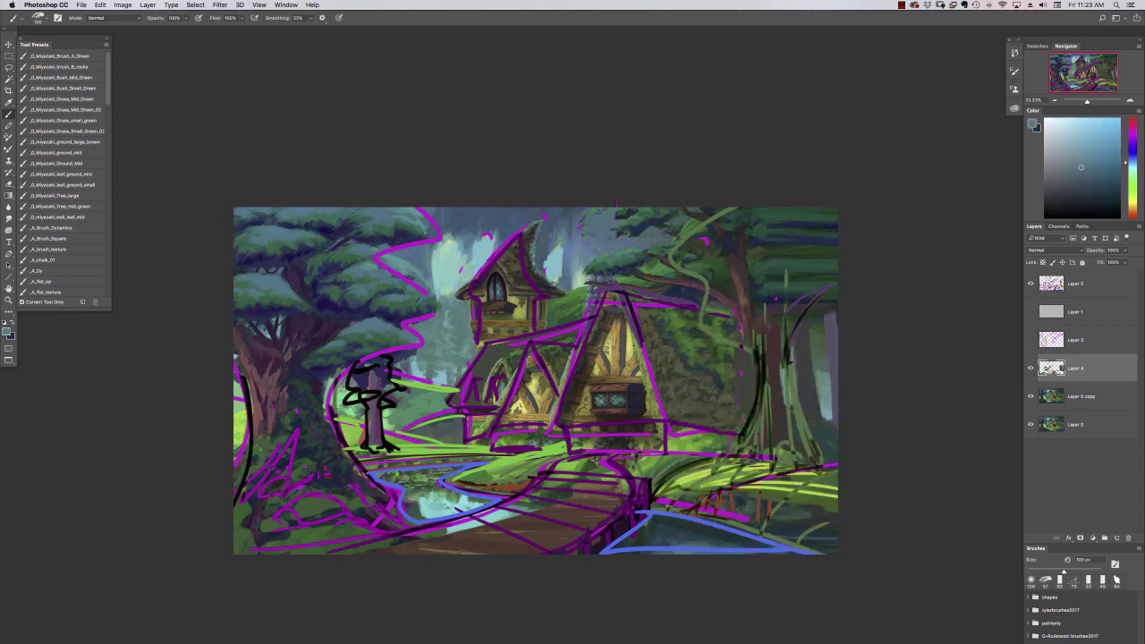
{"action": "left_click_drag", "start_coordinate": [619, 228], "coordinate": [685, 219]}
{"action": "mouse_move", "coordinate": [573, 219]}
{"action": "left_mouse_down"}
{"action": "mouse_move", "coordinate": [579, 276]}
{"action": "mouse_move", "coordinate": [565, 297]}
{"action": "left_mouse_up"}
{"action": "left_click", "coordinate": [557, 270], "text": "alt"}
{"action": "left_click", "coordinate": [570, 273], "text": "alt"}
Step: Paint a pale green misty glow between the large tree and the tower using a 220 px brush
{"action": "left_click", "coordinate": [453, 260], "text": "alt"}
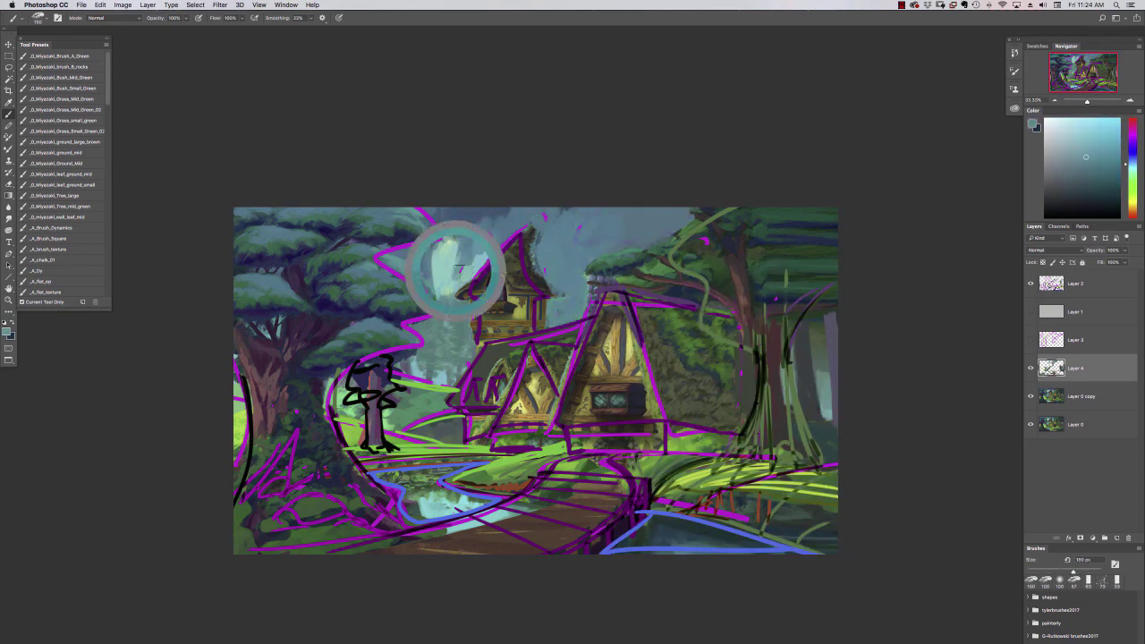
{"action": "left_click_drag", "start_coordinate": [458, 224], "coordinate": [444, 317]}
{"action": "mouse_move", "coordinate": [487, 215]}
{"action": "left_mouse_down"}
{"action": "mouse_move", "coordinate": [466, 274]}
{"action": "mouse_move", "coordinate": [497, 251]}
{"action": "left_mouse_up"}
{"action": "left_click", "coordinate": [468, 274], "text": "alt"}
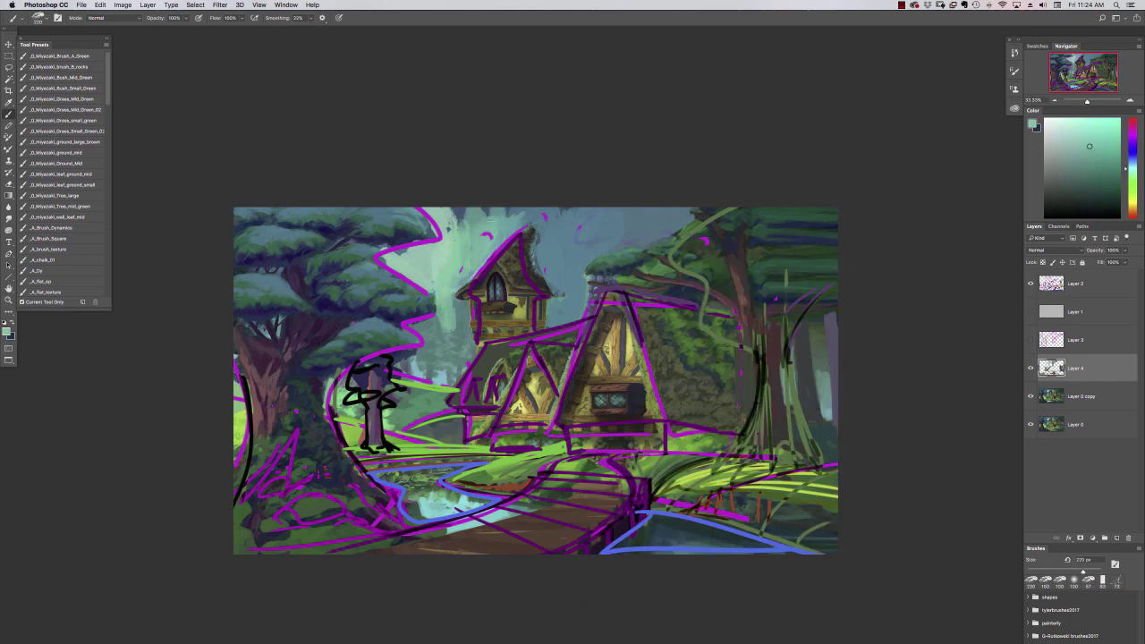
{"action": "left_click_drag", "start_coordinate": [462, 295], "coordinate": [437, 347]}
Step: Blend sampled blue across the background above the cottage roof, hide the Layer 2 sketch, and sample the blue near the tower tip
{"action": "left_click", "coordinate": [528, 220], "text": "alt"}
{"action": "mouse_move", "coordinate": [537, 219]}
{"action": "left_mouse_down"}
{"action": "mouse_move", "coordinate": [548, 292]}
{"action": "mouse_move", "coordinate": [581, 259]}
{"action": "left_mouse_up"}
{"action": "left_click_drag", "start_coordinate": [573, 258], "coordinate": [630, 213]}
{"action": "left_click", "coordinate": [1031, 284]}
{"action": "left_click", "coordinate": [509, 220], "text": "alt"}
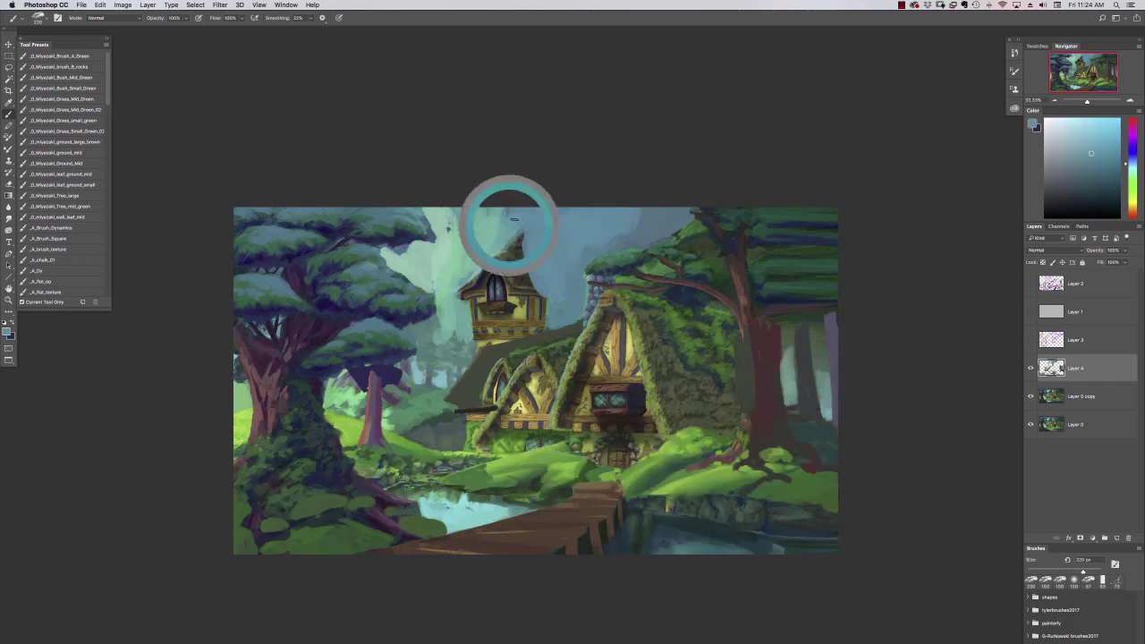
Step: Extend the pale green glow down behind the tower toward the distant hills with sampled greens
{"action": "left_click", "coordinate": [458, 249], "text": "alt"}
{"action": "mouse_move", "coordinate": [451, 229]}
{"action": "left_mouse_down"}
{"action": "mouse_move", "coordinate": [442, 258]}
{"action": "mouse_move", "coordinate": [454, 319]}
{"action": "mouse_move", "coordinate": [443, 307]}
{"action": "mouse_move", "coordinate": [426, 390]}
{"action": "left_mouse_up"}
{"action": "left_click", "coordinate": [462, 264], "text": "alt"}
{"action": "left_click", "coordinate": [448, 304], "text": "alt"}
Step: Pick a small brush and paint distant tree trunks behind the tower and pale light between the trunks beyond the cottage
{"action": "right_click", "coordinate": [488, 358]}
{"action": "left_click", "coordinate": [669, 466]}
{"action": "left_click", "coordinate": [426, 390], "text": "alt"}
{"action": "left_click", "coordinate": [428, 373], "text": "alt"}
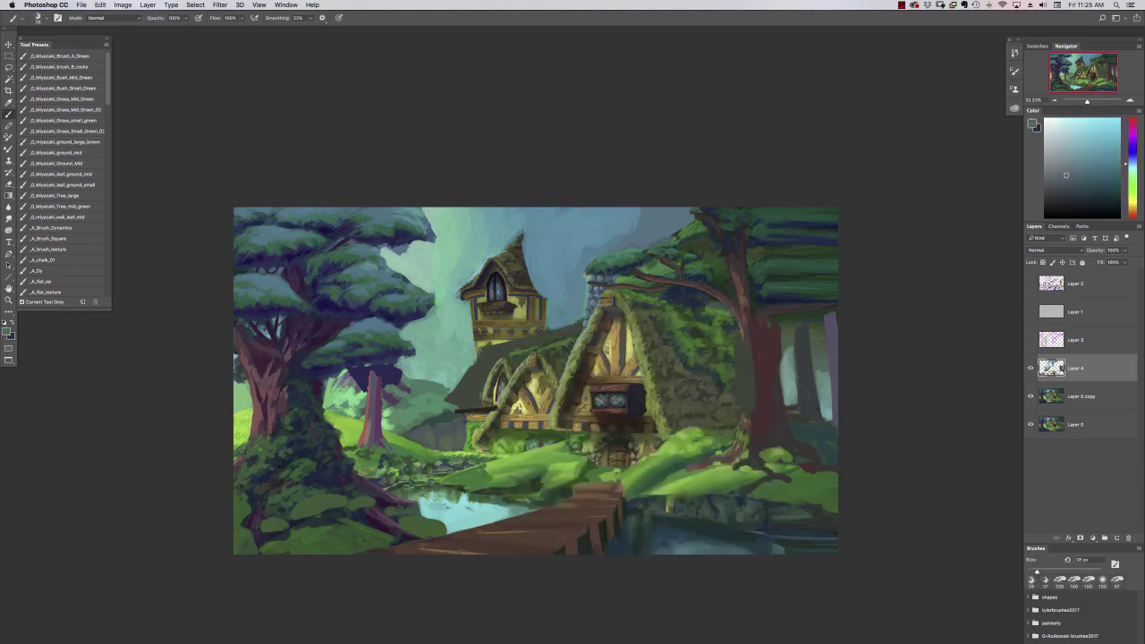
{"action": "left_click_drag", "start_coordinate": [427, 372], "coordinate": [428, 347]}
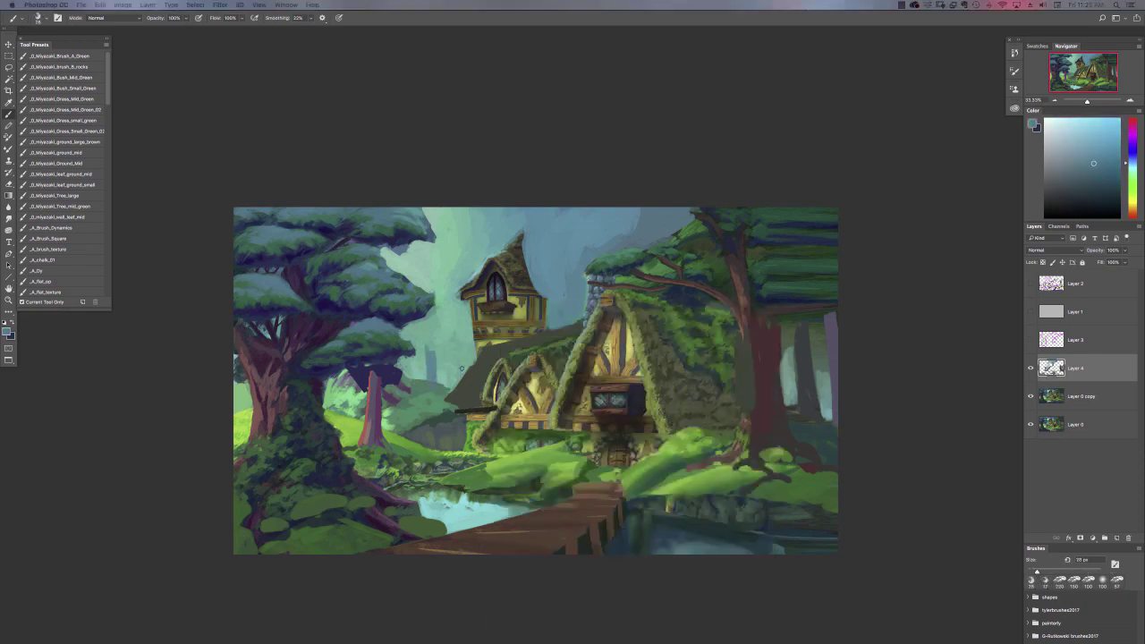
{"action": "mouse_move", "coordinate": [1129, 165]}
{"action": "left_mouse_down"}
{"action": "mouse_move", "coordinate": [1129, 215]}
{"action": "mouse_move", "coordinate": [1128, 191]}
{"action": "left_mouse_up"}
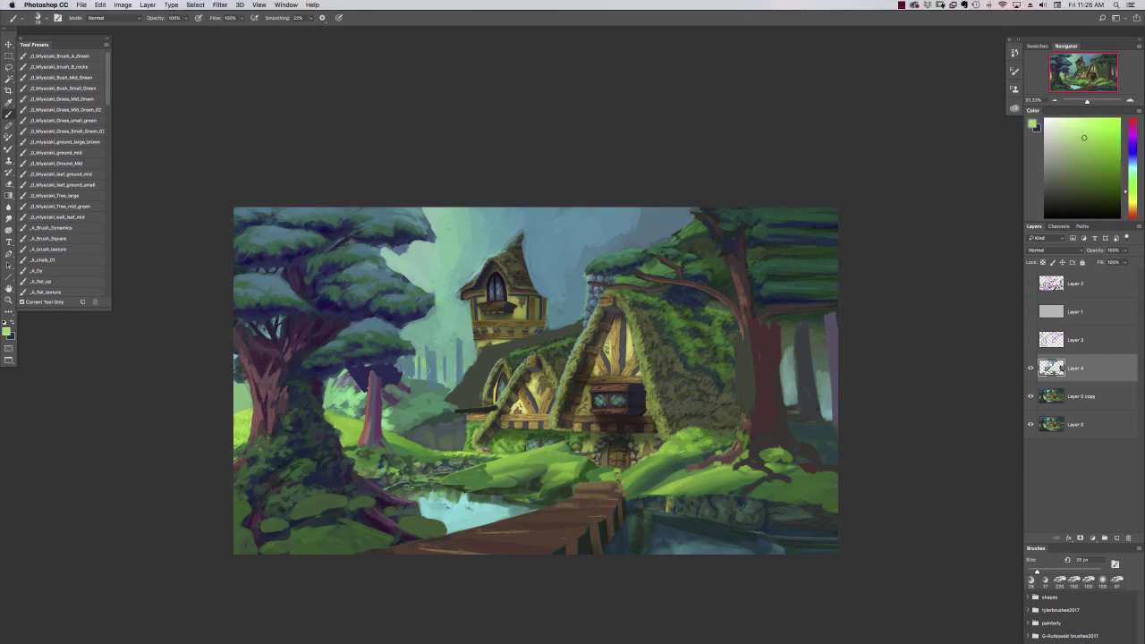
{"action": "left_click_drag", "start_coordinate": [784, 368], "coordinate": [788, 383]}
Step: Sample the distant blue, choose the 401 px foliage brush, and paint misty foliage around the distant trunks
{"action": "left_click", "coordinate": [460, 360], "text": "alt"}
{"action": "right_click", "coordinate": [461, 367]}
{"action": "scroll", "coordinate": [573, 510], "scroll_direction": "down", "scroll_amount": 5}
{"action": "left_click", "coordinate": [511, 536]}
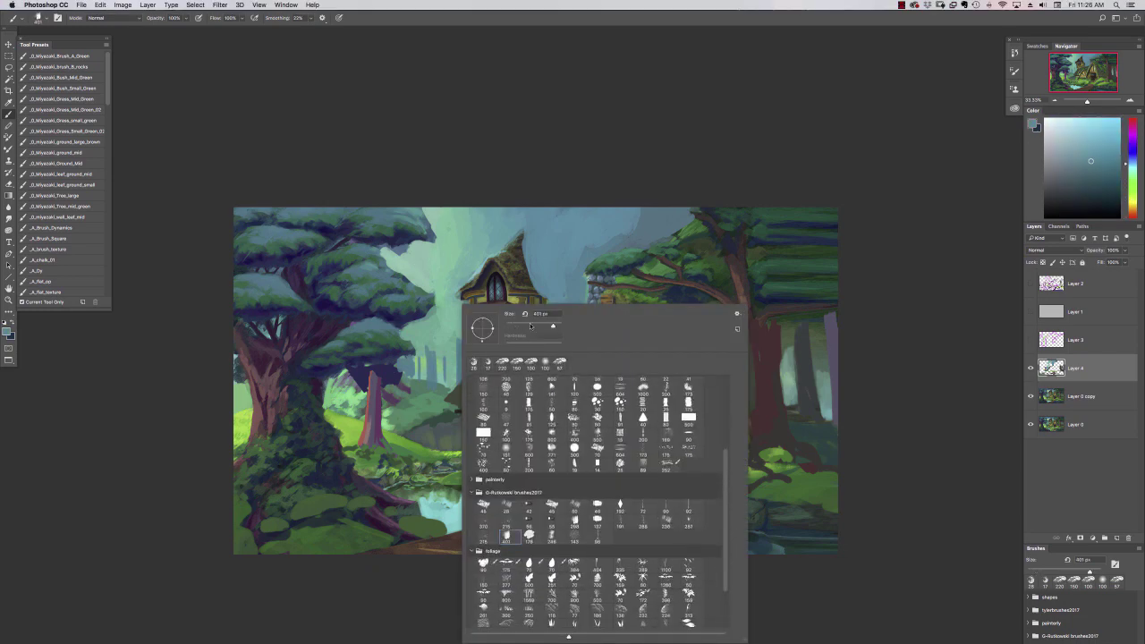
{"action": "key", "text": "Return"}
{"action": "right_click", "coordinate": [435, 372]}
{"action": "left_click_drag", "start_coordinate": [423, 342], "coordinate": [467, 350]}
Step: Switch to another foliage brush and paint leafy clumps around the distant trunks with sampled blue-greens
{"action": "right_click", "coordinate": [465, 353]}
{"action": "left_click", "coordinate": [466, 336], "text": "alt"}
{"action": "mouse_move", "coordinate": [531, 325]}
{"action": "left_mouse_down"}
{"action": "mouse_move", "coordinate": [542, 326]}
{"action": "mouse_move", "coordinate": [483, 326]}
{"action": "left_mouse_up"}
{"action": "right_click", "coordinate": [553, 358]}
{"action": "left_click", "coordinate": [622, 537]}
{"action": "left_click", "coordinate": [398, 346], "text": "alt"}
{"action": "right_click", "coordinate": [434, 358]}
{"action": "left_click", "coordinate": [439, 352], "text": "alt"}
{"action": "mouse_move", "coordinate": [437, 354]}
{"action": "left_mouse_down"}
{"action": "mouse_move", "coordinate": [436, 369]}
{"action": "mouse_move", "coordinate": [460, 376]}
{"action": "left_mouse_up"}
{"action": "left_click", "coordinate": [443, 358], "text": "alt"}
{"action": "left_click", "coordinate": [456, 356], "text": "alt"}
{"action": "left_click", "coordinate": [465, 360], "text": "alt"}
Step: Adjust the foliage brush size, refine the distant trees with sampled tones, and sample the dark tower roof color
{"action": "right_click", "coordinate": [434, 360]}
{"action": "mouse_move", "coordinate": [478, 326]}
{"action": "left_mouse_down"}
{"action": "mouse_move", "coordinate": [500, 325]}
{"action": "mouse_move", "coordinate": [431, 373]}
{"action": "mouse_move", "coordinate": [437, 361]}
{"action": "left_mouse_up"}
{"action": "left_click", "coordinate": [431, 362], "text": "alt"}
{"action": "left_click", "coordinate": [424, 367], "text": "alt"}
{"action": "left_click", "coordinate": [435, 356], "text": "alt"}
{"action": "left_click", "coordinate": [525, 263], "text": "alt"}
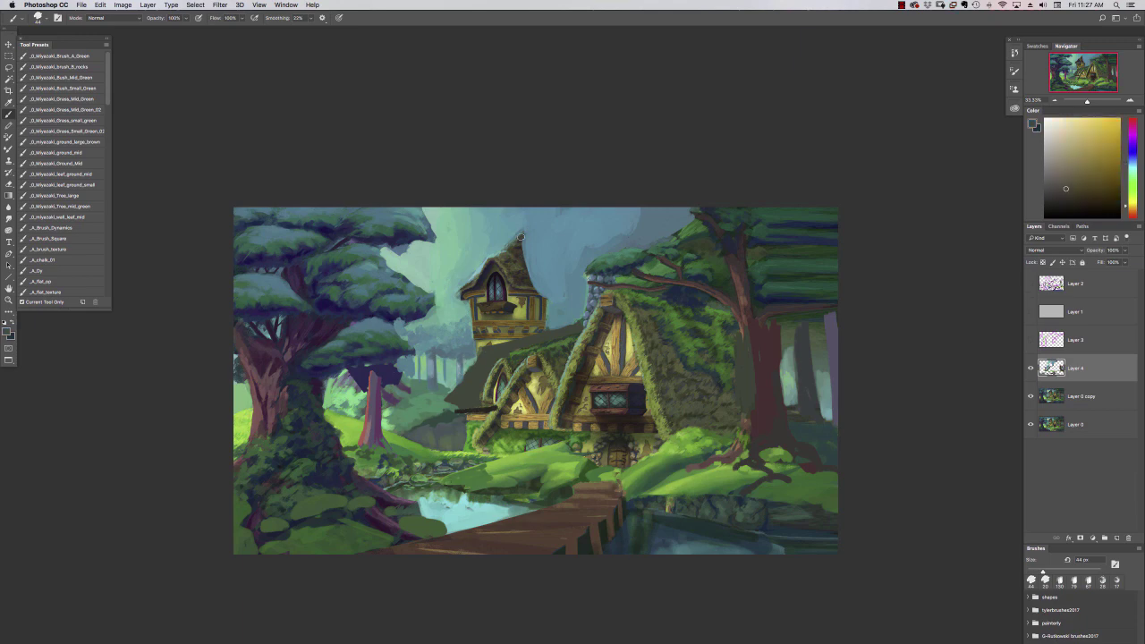
Step: Repaint the right slope and lower edge of the pointed tower roof with tones sampled from the tower
{"action": "left_click_drag", "start_coordinate": [524, 241], "coordinate": [552, 295]}
{"action": "left_click", "coordinate": [497, 291], "text": "alt"}
{"action": "left_click_drag", "start_coordinate": [520, 293], "coordinate": [557, 298]}
{"action": "left_click", "coordinate": [528, 269], "text": "alt"}
{"action": "left_click_drag", "start_coordinate": [526, 243], "coordinate": [551, 290]}
Step: Change the brush and paint misty light from sampled background blues around and between the left tree's foliage
{"action": "left_click", "coordinate": [562, 284], "text": "alt"}
{"action": "right_click", "coordinate": [559, 304]}
{"action": "left_click_drag", "start_coordinate": [406, 278], "coordinate": [390, 249]}
{"action": "left_click", "coordinate": [428, 256], "text": "alt"}
{"action": "left_click_drag", "start_coordinate": [365, 257], "coordinate": [383, 266]}
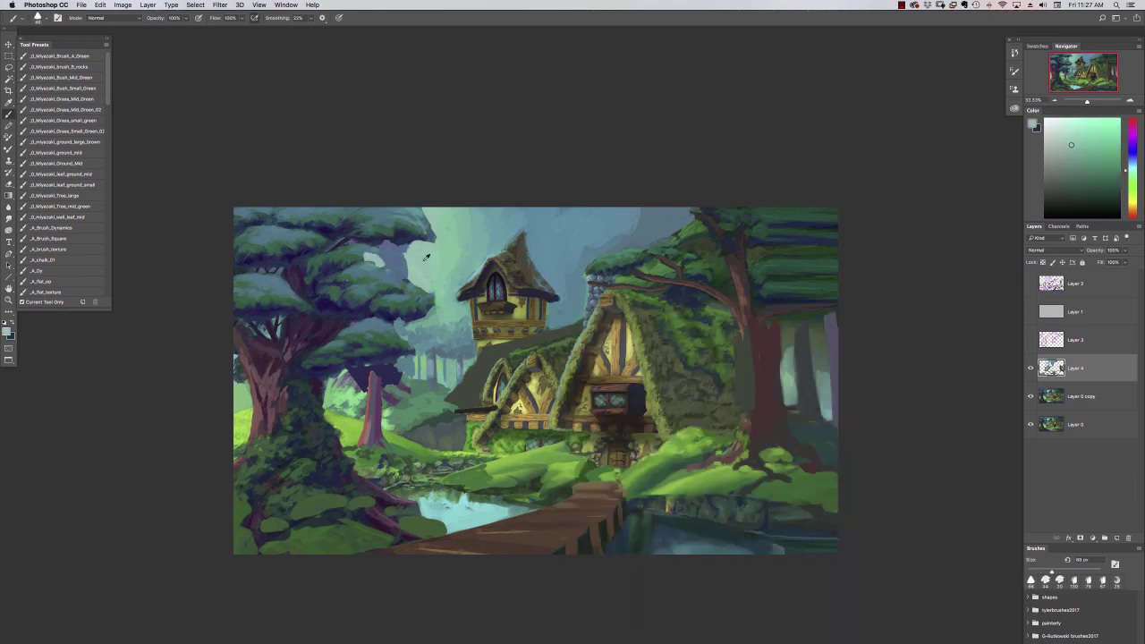
{"action": "left_click_drag", "start_coordinate": [279, 315], "coordinate": [279, 334]}
Step: Lasso part of the left tree's canopy, paint inside it with sampled foliage tones, and remove the selection
{"action": "key", "text": "l"}
{"action": "left_click_drag", "start_coordinate": [354, 266], "coordinate": [313, 302]}
{"action": "key", "text": "b"}
{"action": "mouse_move", "coordinate": [340, 268]}
{"action": "left_mouse_down"}
{"action": "mouse_move", "coordinate": [303, 292]}
{"action": "mouse_move", "coordinate": [315, 294]}
{"action": "mouse_move", "coordinate": [338, 263]}
{"action": "left_mouse_up"}
{"action": "right_click", "coordinate": [380, 301]}
{"action": "left_click", "coordinate": [303, 310], "text": "alt"}
{"action": "right_click", "coordinate": [295, 260]}
{"action": "left_click", "coordinate": [315, 304], "text": "alt"}
{"action": "mouse_move", "coordinate": [304, 295]}
{"action": "left_mouse_down"}
{"action": "mouse_move", "coordinate": [351, 264]}
{"action": "mouse_move", "coordinate": [301, 262]}
{"action": "mouse_move", "coordinate": [383, 263]}
{"action": "left_mouse_up"}
{"action": "key", "text": "super+d"}
Step: Paint sampled dark greens over the misty gap at the far right and tones along the right tree's trunk
{"action": "key", "text": "super+space"}
{"action": "left_click", "coordinate": [685, 219], "text": "alt"}
{"action": "left_click_drag", "start_coordinate": [807, 413], "coordinate": [816, 427]}
{"action": "left_click", "coordinate": [765, 380], "text": "alt"}
{"action": "left_click_drag", "start_coordinate": [752, 359], "coordinate": [752, 399]}
Step: Paint sampled blue and green tones over the foliage around the chimney, simplifying the background beside the right tree
{"action": "left_click", "coordinate": [618, 267], "text": "alt"}
{"action": "left_click", "coordinate": [621, 247], "text": "alt"}
{"action": "mouse_move", "coordinate": [593, 272]}
{"action": "left_mouse_down"}
{"action": "mouse_move", "coordinate": [617, 265]}
{"action": "mouse_move", "coordinate": [611, 284]}
{"action": "mouse_move", "coordinate": [648, 276]}
{"action": "left_mouse_up"}
{"action": "left_click", "coordinate": [637, 229], "text": "alt"}
{"action": "mouse_move", "coordinate": [623, 290]}
{"action": "left_mouse_down"}
{"action": "mouse_move", "coordinate": [676, 238]}
{"action": "mouse_move", "coordinate": [659, 269]}
{"action": "mouse_move", "coordinate": [692, 214]}
{"action": "left_mouse_up"}
{"action": "left_click", "coordinate": [676, 239], "text": "alt"}
{"action": "left_click", "coordinate": [691, 212], "text": "alt"}
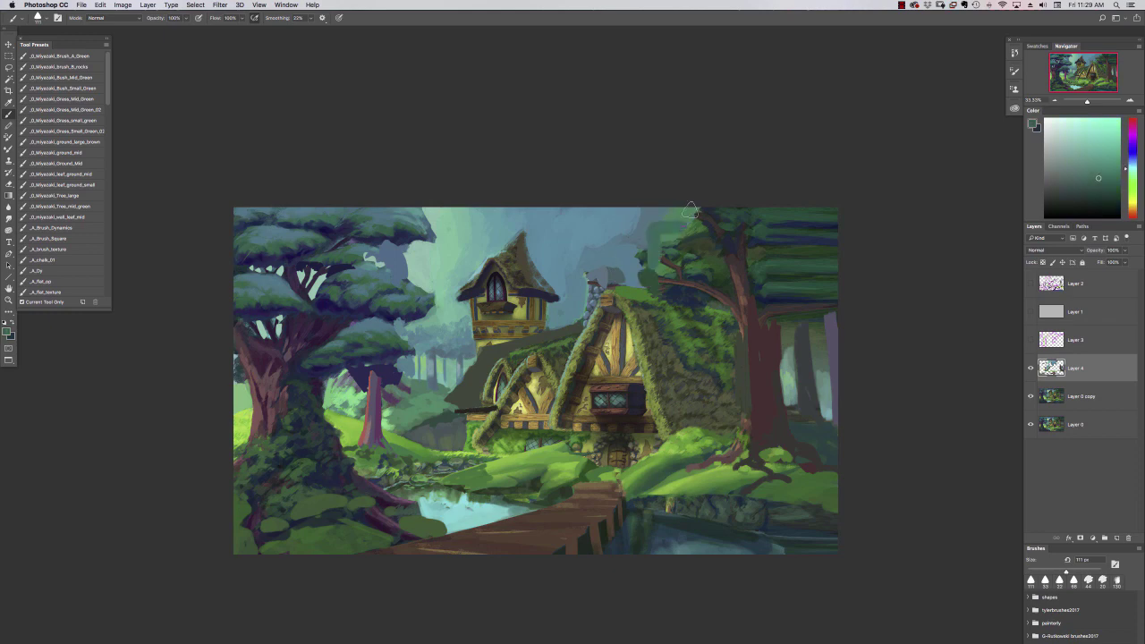
Step: Paint vertical distant trunks between the tower and the main gable with sampled misty blues
{"action": "left_click", "coordinate": [648, 277], "text": "alt"}
{"action": "left_click_drag", "start_coordinate": [574, 313], "coordinate": [552, 322]}
{"action": "left_click", "coordinate": [542, 260], "text": "alt"}
{"action": "mouse_move", "coordinate": [543, 265]}
{"action": "left_mouse_down"}
{"action": "mouse_move", "coordinate": [577, 246]}
{"action": "mouse_move", "coordinate": [552, 212]}
{"action": "mouse_move", "coordinate": [554, 293]}
{"action": "mouse_move", "coordinate": [555, 254]}
{"action": "left_mouse_up"}
{"action": "left_click", "coordinate": [555, 293], "text": "alt"}
{"action": "left_click", "coordinate": [562, 268], "text": "alt"}
{"action": "left_click_drag", "start_coordinate": [568, 211], "coordinate": [570, 287]}
Step: Lower the brush opacity and paint translucent vertical trunks above the cottage, beside the left canopy, and at the far right
{"action": "left_click", "coordinate": [186, 18]}
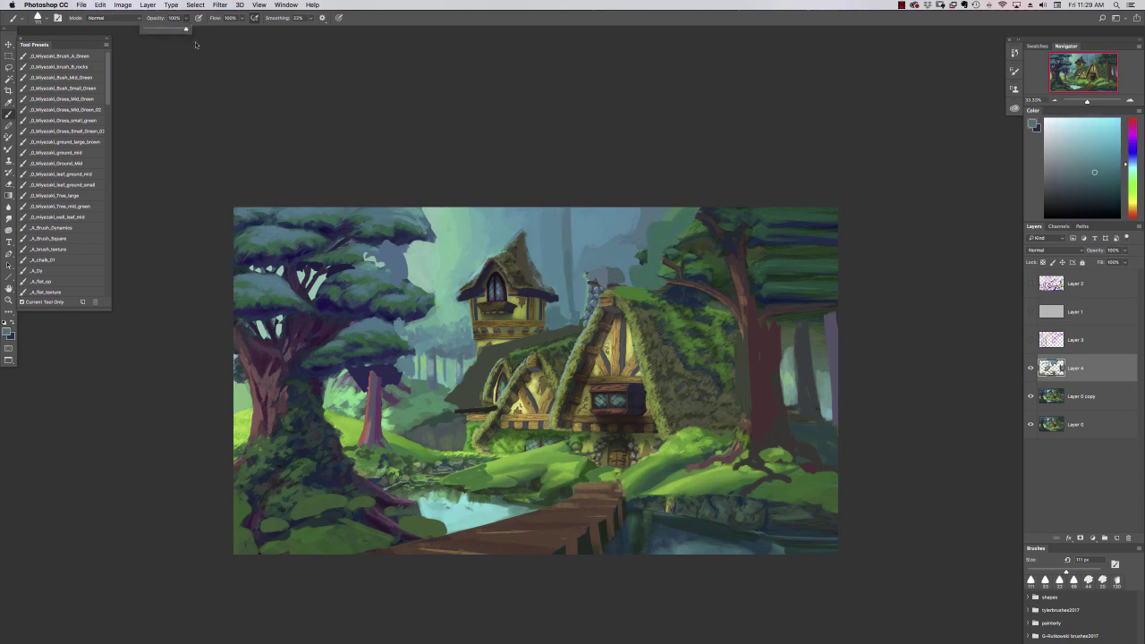
{"action": "left_click_drag", "start_coordinate": [186, 30], "coordinate": [176, 30]}
{"action": "left_click_drag", "start_coordinate": [564, 211], "coordinate": [563, 319]}
{"action": "left_click_drag", "start_coordinate": [633, 211], "coordinate": [637, 259]}
{"action": "left_click_drag", "start_coordinate": [404, 239], "coordinate": [405, 285]}
{"action": "left_click_drag", "start_coordinate": [798, 317], "coordinate": [795, 416]}
{"action": "left_click", "coordinate": [790, 376], "text": "alt"}
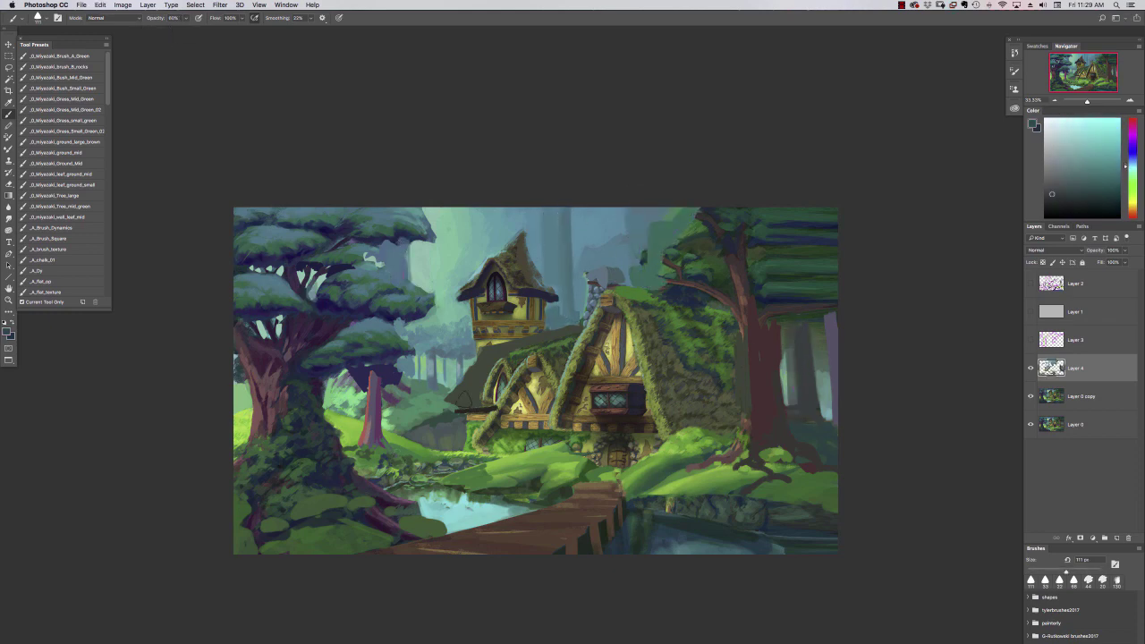
Step: Paint tall blue distant trunks in the mist between the left tree and the tower
{"action": "left_click", "coordinate": [451, 373], "text": "alt"}
{"action": "left_click", "coordinate": [428, 359], "text": "alt"}
{"action": "left_click_drag", "start_coordinate": [426, 321], "coordinate": [426, 378]}
{"action": "left_click_drag", "start_coordinate": [460, 231], "coordinate": [459, 327]}
{"action": "left_click_drag", "start_coordinate": [428, 258], "coordinate": [427, 328]}
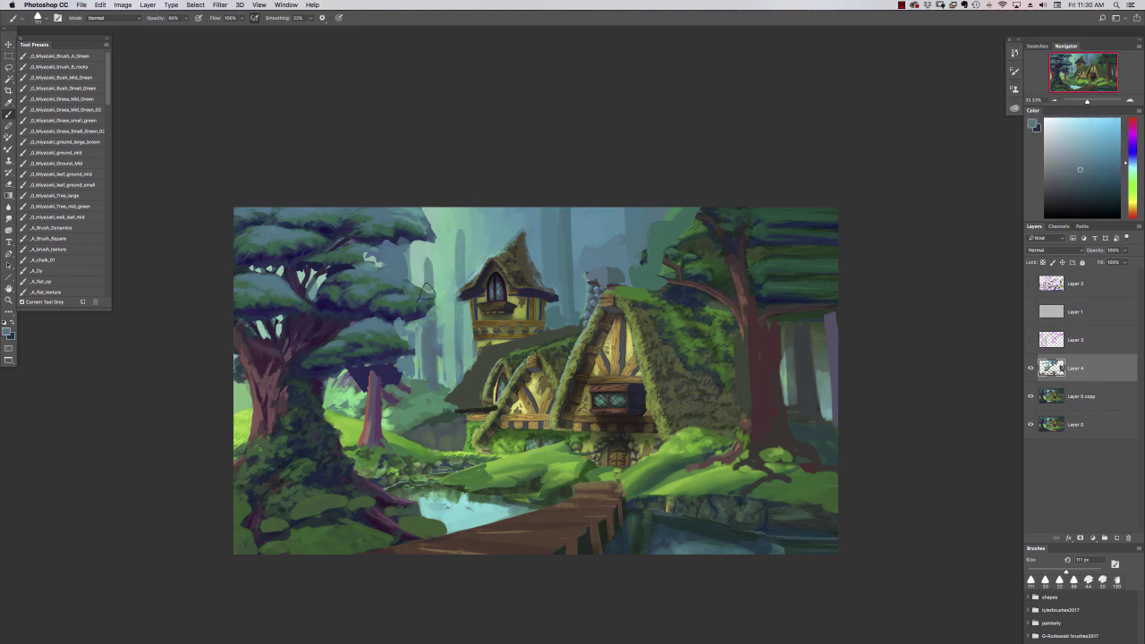
{"action": "left_click", "coordinate": [441, 371], "text": "alt"}
Step: Refine the misty trunks and sky around the tower with sampled blues
{"action": "left_click", "coordinate": [555, 303], "text": "alt"}
{"action": "left_click_drag", "start_coordinate": [575, 211], "coordinate": [574, 272]}
{"action": "left_click", "coordinate": [609, 229], "text": "alt"}
{"action": "left_click_drag", "start_coordinate": [613, 229], "coordinate": [582, 251]}
{"action": "left_click", "coordinate": [541, 229], "text": "alt"}
{"action": "left_click_drag", "start_coordinate": [517, 218], "coordinate": [543, 259]}
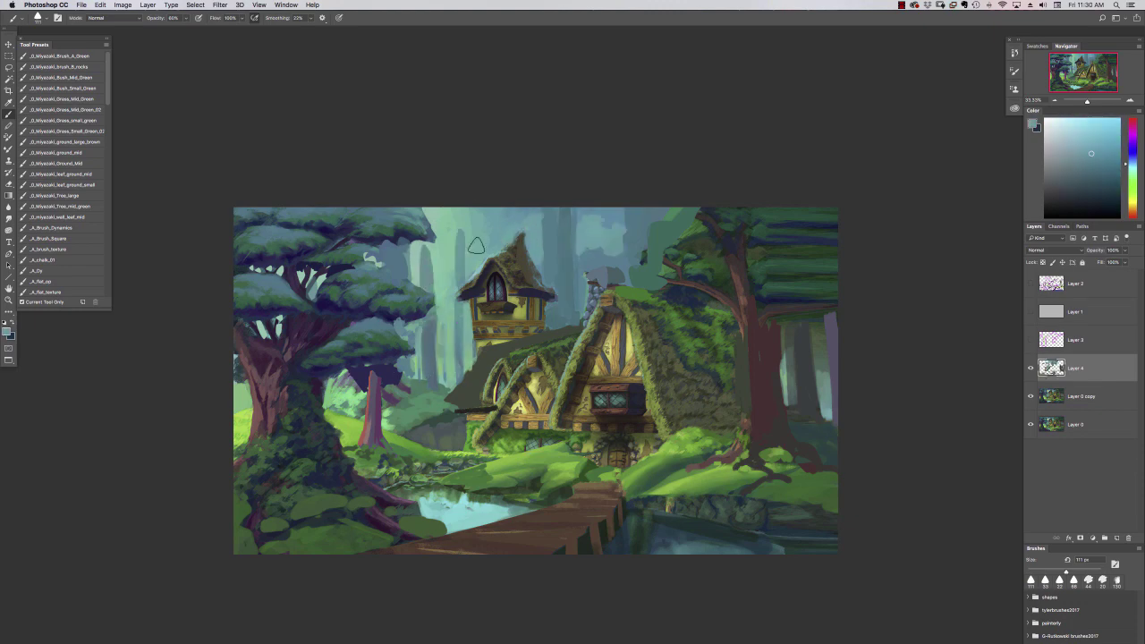
{"action": "left_click_drag", "start_coordinate": [475, 246], "coordinate": [429, 213]}
Step: Set the brush to 97 px and paint a tall dark purple trunk edge and a reddish left edge over the left tree
{"action": "right_click", "coordinate": [503, 288]}
{"action": "left_click_drag", "start_coordinate": [575, 308], "coordinate": [558, 307]}
{"action": "left_click", "coordinate": [507, 254]}
{"action": "right_click", "coordinate": [445, 299]}
{"action": "left_click", "coordinate": [333, 424], "text": "alt"}
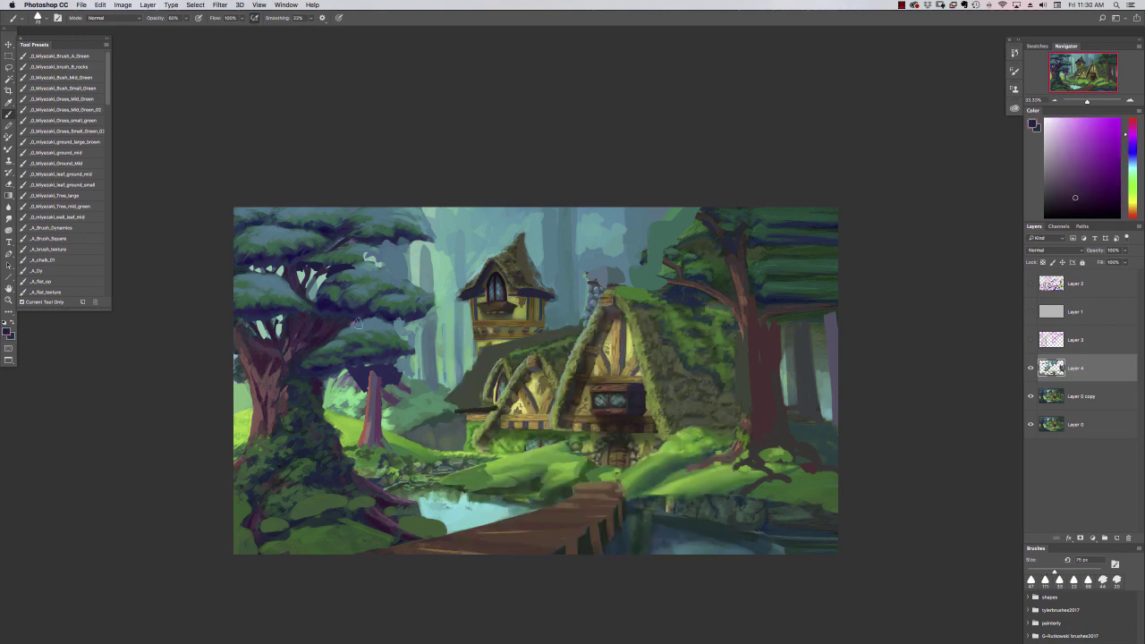
{"action": "right_click", "coordinate": [386, 300]}
{"action": "left_click_drag", "start_coordinate": [446, 320], "coordinate": [455, 320]}
{"action": "left_click_drag", "start_coordinate": [328, 376], "coordinate": [329, 463]}
{"action": "left_click_drag", "start_coordinate": [329, 297], "coordinate": [331, 447]}
{"action": "left_click_drag", "start_coordinate": [335, 211], "coordinate": [333, 329]}
{"action": "left_click", "coordinate": [256, 412], "text": "alt"}
{"action": "left_click_drag", "start_coordinate": [255, 411], "coordinate": [266, 209]}
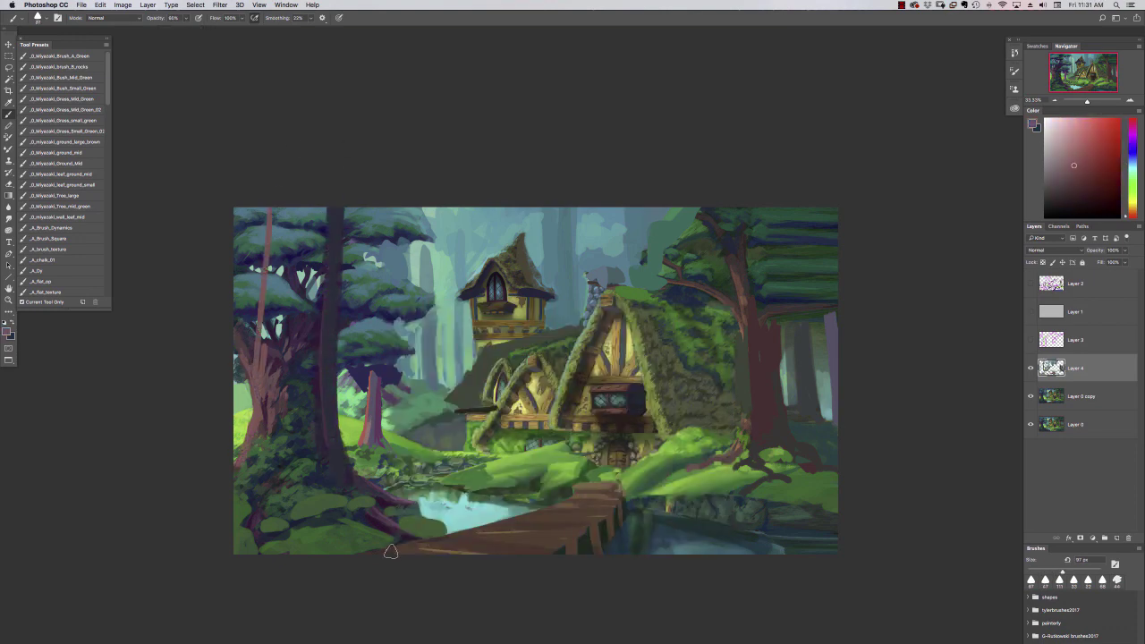
Step: Leave full-screen view and place the painting's window beside the reference images and composition sketch
{"action": "key", "text": "f"}
{"action": "key", "text": "f"}
{"action": "left_click_drag", "start_coordinate": [412, 170], "coordinate": [420, 183]}
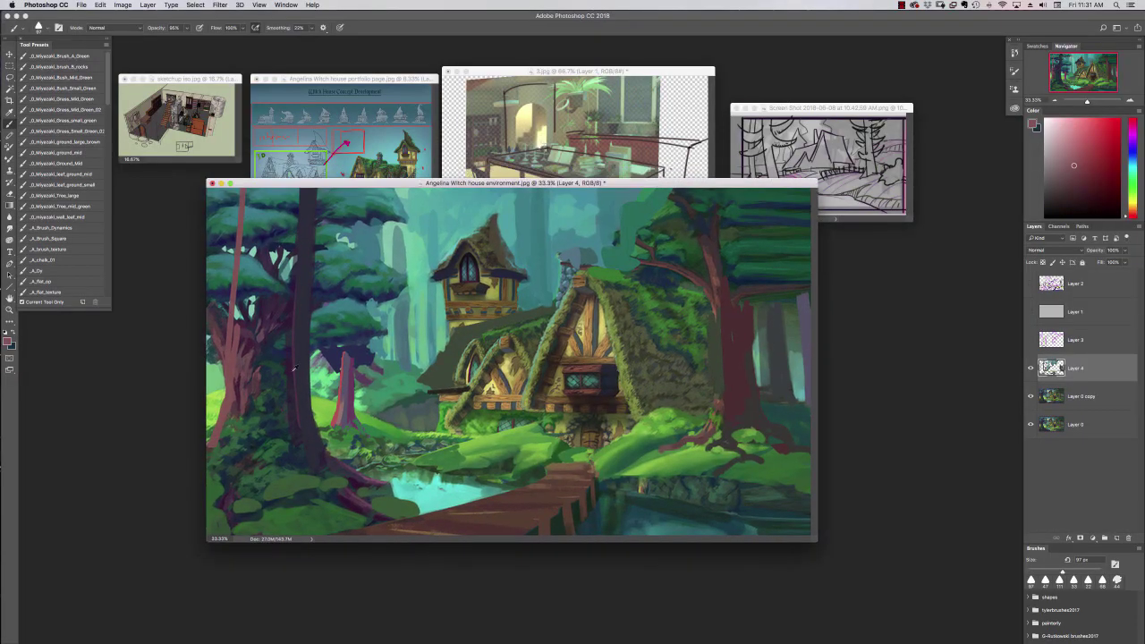
Step: Pick a broad textured brush and fill the large left tree trunk and its spreading base with sampled dark purple
{"action": "right_click", "coordinate": [347, 376]}
{"action": "left_click", "coordinate": [498, 398]}
{"action": "left_click", "coordinate": [288, 314], "text": "alt"}
{"action": "mouse_move", "coordinate": [279, 291]}
{"action": "left_mouse_down"}
{"action": "mouse_move", "coordinate": [283, 192]}
{"action": "mouse_move", "coordinate": [256, 399]}
{"action": "left_mouse_up"}
{"action": "left_click_drag", "start_coordinate": [245, 192], "coordinate": [234, 439]}
{"action": "mouse_move", "coordinate": [242, 399]}
{"action": "left_mouse_down"}
{"action": "mouse_move", "coordinate": [211, 479]}
{"action": "mouse_move", "coordinate": [287, 503]}
{"action": "left_mouse_up"}
{"action": "left_click", "coordinate": [265, 451], "text": "alt"}
Step: Paint sampled blue-green background over the old foliage to the left of the large trunk
{"action": "left_click", "coordinate": [229, 252], "text": "alt"}
{"action": "left_click_drag", "start_coordinate": [223, 231], "coordinate": [232, 245]}
{"action": "left_click_drag", "start_coordinate": [230, 200], "coordinate": [220, 240]}
{"action": "left_click", "coordinate": [223, 254], "text": "alt"}
{"action": "left_click_drag", "start_coordinate": [226, 253], "coordinate": [220, 229]}
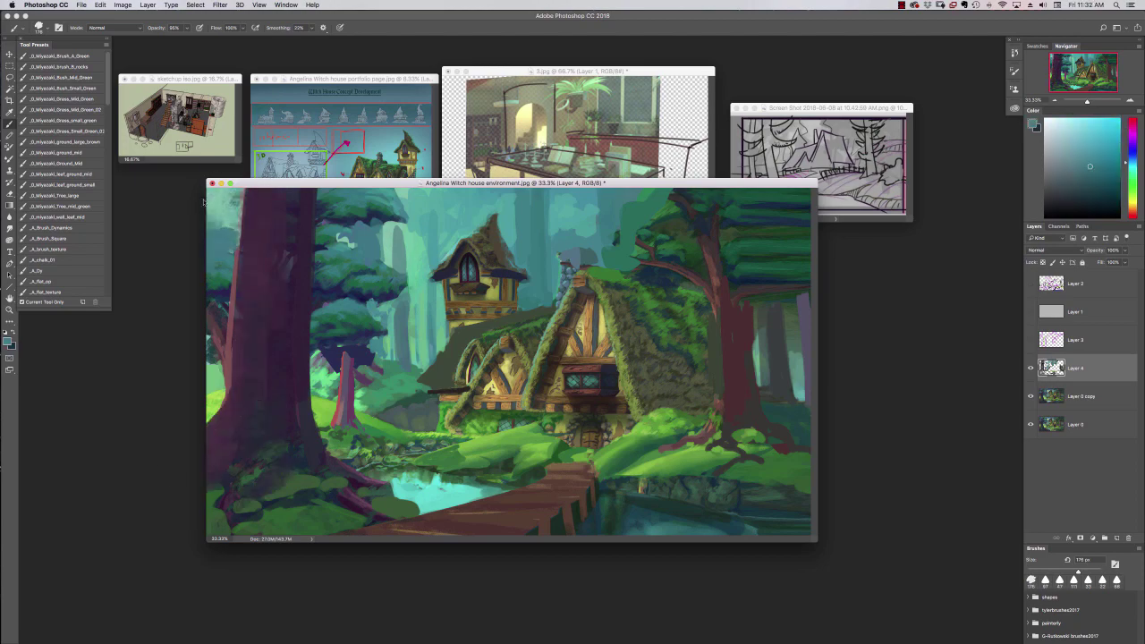
Step: Paint pale sampled mist over the old canopy between the large trunk and the tower
{"action": "left_click", "coordinate": [387, 239], "text": "alt"}
{"action": "left_click_drag", "start_coordinate": [387, 234], "coordinate": [385, 313]}
{"action": "mouse_move", "coordinate": [371, 229]}
{"action": "left_mouse_down"}
{"action": "mouse_move", "coordinate": [322, 268]}
{"action": "mouse_move", "coordinate": [319, 318]}
{"action": "left_mouse_up"}
Step: Pick a small brush, sample the pink-purple bark, and extend the thin midground trunk upward through the old canopy
{"action": "left_click", "coordinate": [347, 394], "text": "alt"}
{"action": "right_click", "coordinate": [349, 367]}
{"action": "left_click", "coordinate": [422, 446]}
{"action": "left_click_drag", "start_coordinate": [348, 411], "coordinate": [345, 324]}
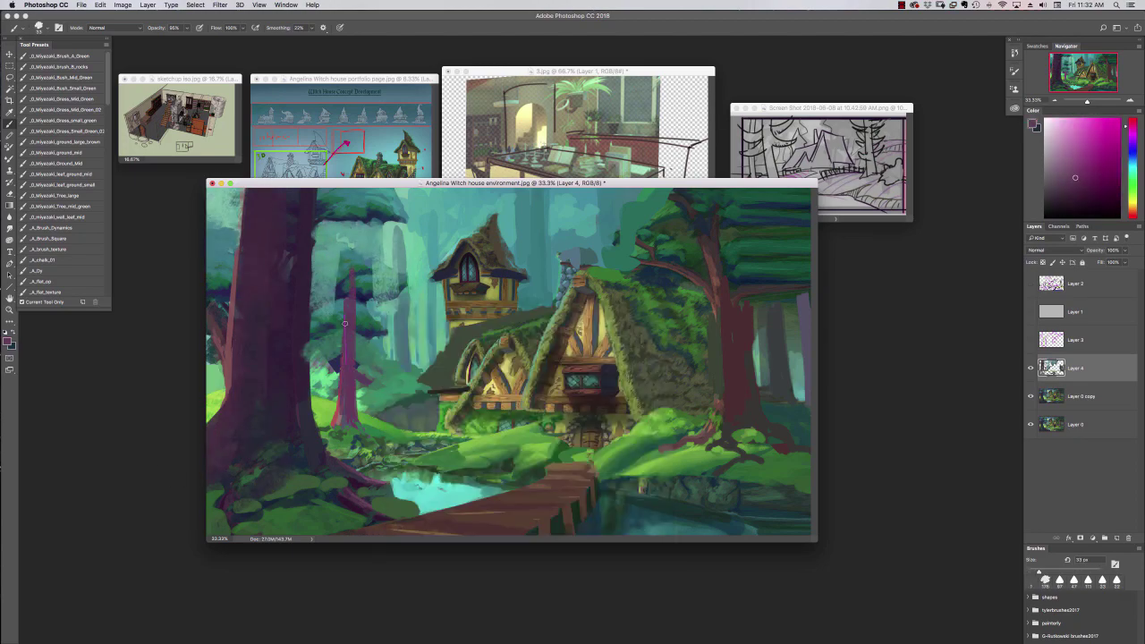
{"action": "left_click_drag", "start_coordinate": [348, 277], "coordinate": [351, 223]}
Step: Paint dark foliage layers and branches across the thin midground trunk using sampled tones
{"action": "left_click", "coordinate": [344, 300], "text": "alt"}
{"action": "left_click", "coordinate": [347, 362], "text": "alt"}
{"action": "left_click_drag", "start_coordinate": [327, 312], "coordinate": [378, 300]}
{"action": "left_click_drag", "start_coordinate": [328, 250], "coordinate": [376, 256]}
{"action": "left_click_drag", "start_coordinate": [314, 224], "coordinate": [334, 209]}
{"action": "left_click", "coordinate": [357, 355], "text": "alt"}
{"action": "mouse_move", "coordinate": [337, 349]}
{"action": "left_mouse_down"}
{"action": "mouse_move", "coordinate": [279, 369]}
{"action": "mouse_move", "coordinate": [367, 359]}
{"action": "left_mouse_up"}
Step: Repaint the right tree's trunk and the dark gap beside it with sampled purple and shadow tones
{"action": "left_click", "coordinate": [300, 384], "text": "alt"}
{"action": "left_click", "coordinate": [758, 398], "text": "alt"}
{"action": "left_click_drag", "start_coordinate": [753, 342], "coordinate": [759, 424]}
{"action": "left_click", "coordinate": [742, 355], "text": "alt"}
{"action": "left_click", "coordinate": [708, 358], "text": "alt"}
{"action": "mouse_move", "coordinate": [713, 394]}
{"action": "left_mouse_down"}
{"action": "mouse_move", "coordinate": [713, 324]}
{"action": "mouse_move", "coordinate": [715, 399]}
{"action": "left_mouse_up"}
{"action": "left_click", "coordinate": [711, 308], "text": "alt"}
{"action": "left_click", "coordinate": [719, 401], "text": "alt"}
{"action": "left_click", "coordinate": [732, 358], "text": "alt"}
{"action": "left_click_drag", "start_coordinate": [734, 320], "coordinate": [736, 380]}
{"action": "key", "text": "super+minus"}
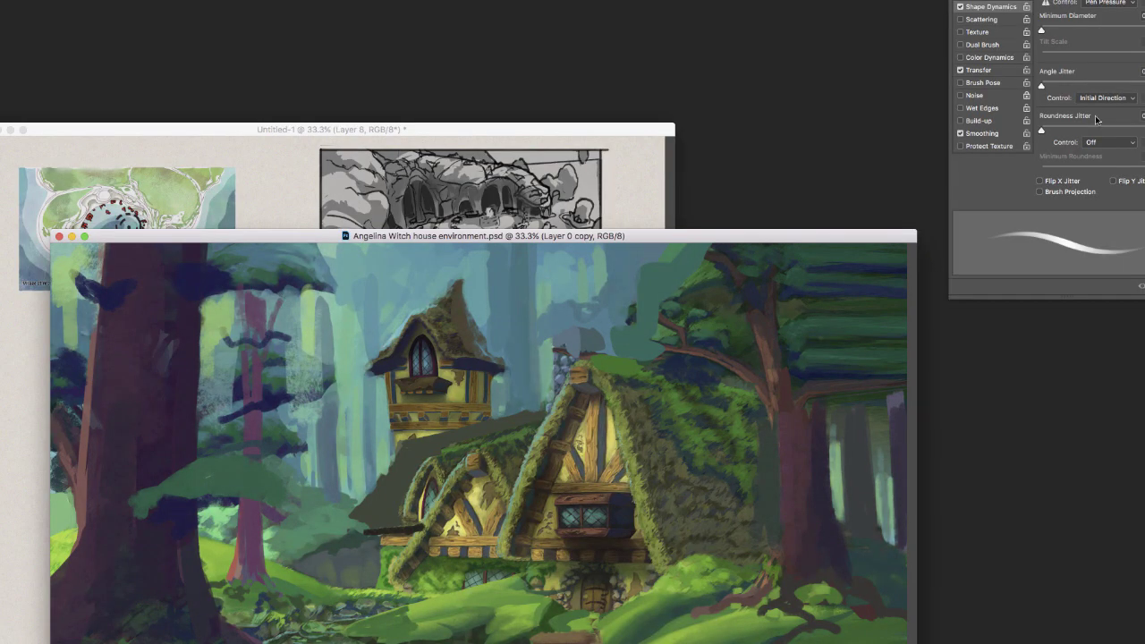
Step: Show the painting full screen, choose the soft round 100 px brush, enlarge it, and soften the background with sampled misty blue
{"action": "left_click", "coordinate": [778, 252]}
{"action": "key", "text": "f"}
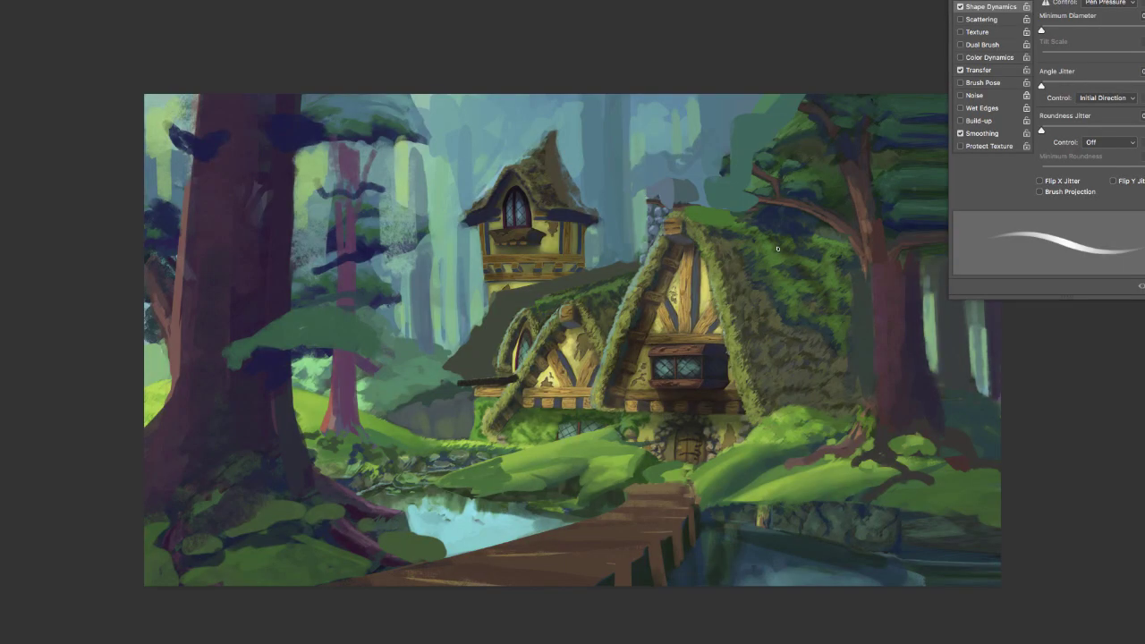
{"action": "mouse_move", "coordinate": [735, 499]}
{"action": "left_mouse_down"}
{"action": "mouse_move", "coordinate": [457, 508]}
{"action": "mouse_move", "coordinate": [734, 499]}
{"action": "left_mouse_up"}
{"action": "right_click", "coordinate": [501, 293]}
{"action": "left_click", "coordinate": [710, 450]}
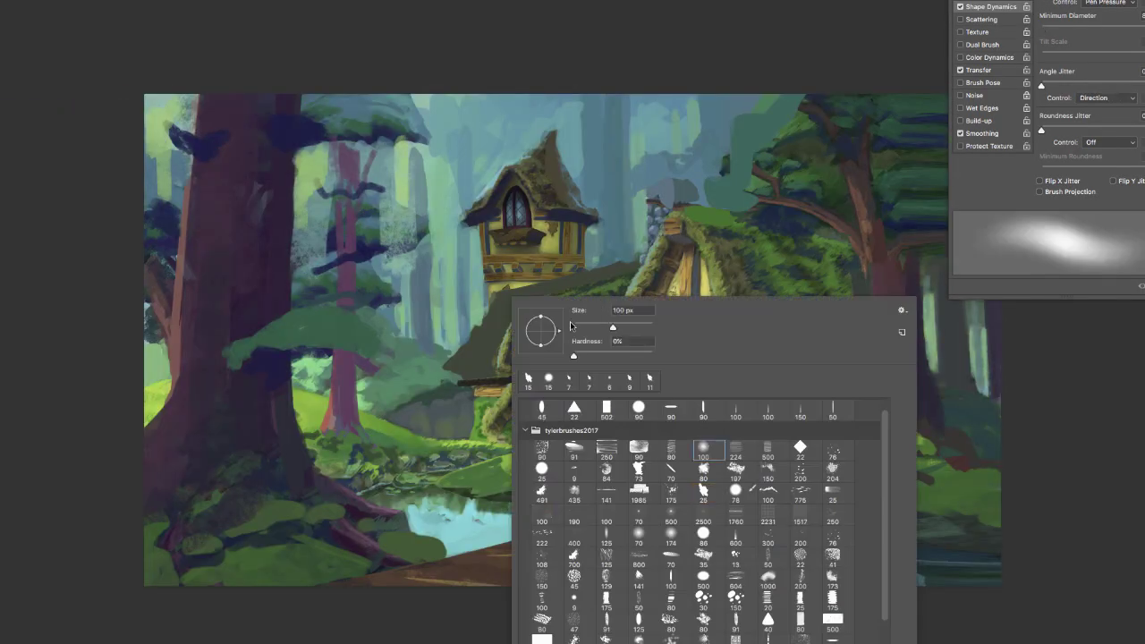
{"action": "left_click_drag", "start_coordinate": [612, 328], "coordinate": [637, 327]}
{"action": "left_click", "coordinate": [573, 132]}
{"action": "left_click", "coordinate": [451, 255], "text": "alt"}
{"action": "scroll", "coordinate": [454, 250], "scroll_direction": "right", "scroll_amount": 6}
{"action": "scroll", "coordinate": [453, 251], "scroll_direction": "up", "scroll_amount": 2}
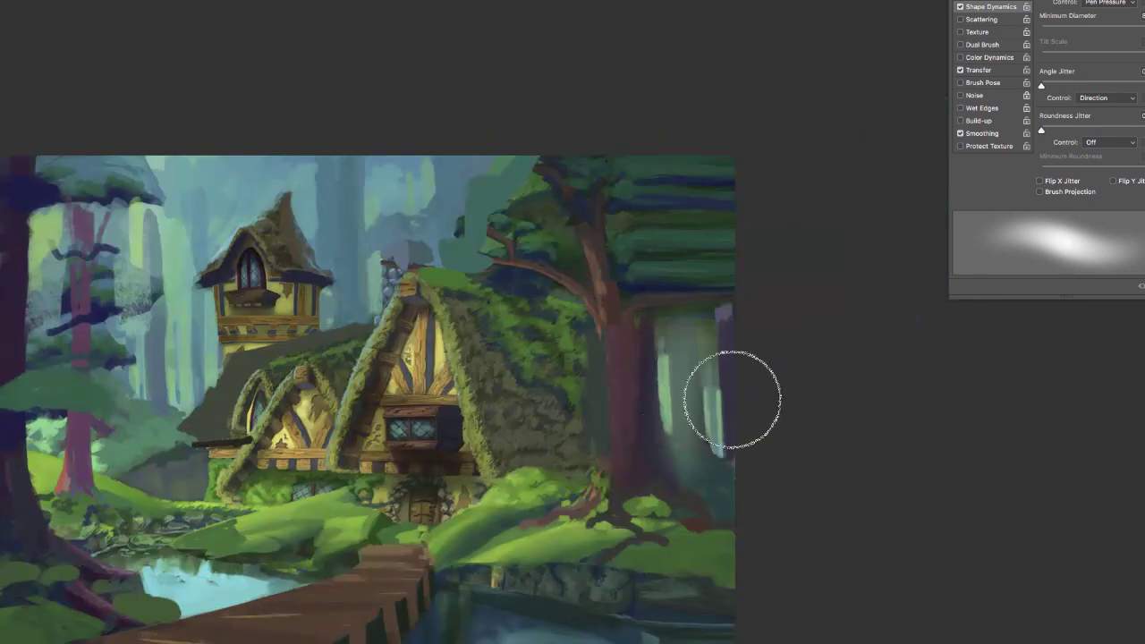
{"action": "scroll", "coordinate": [784, 470], "scroll_direction": "left", "scroll_amount": 5}
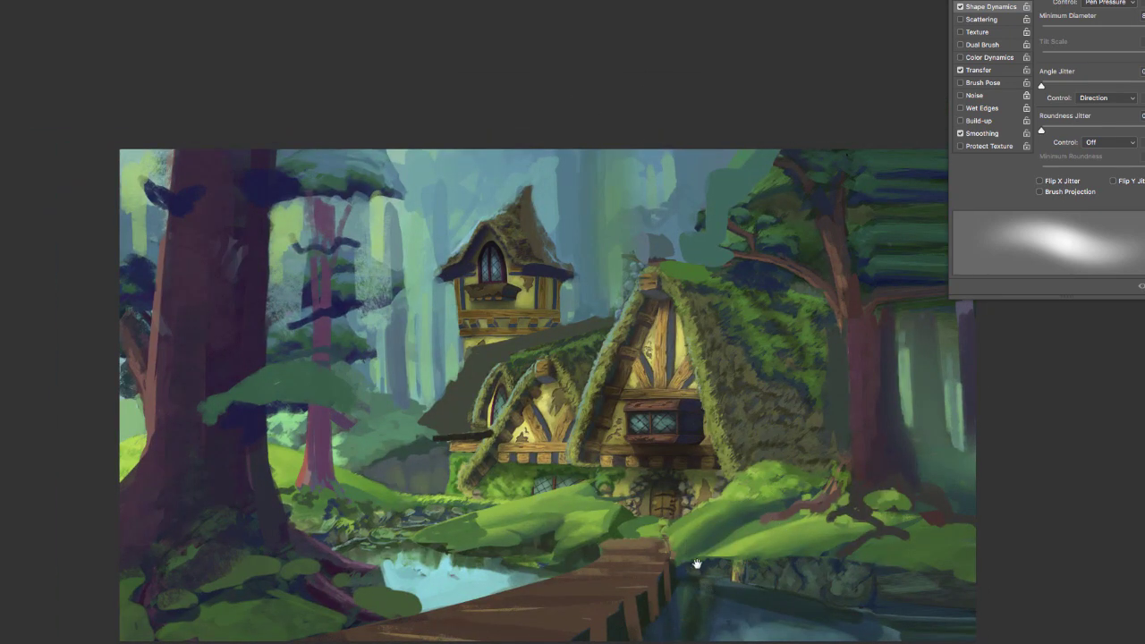
Step: Choose the textured 35 px brush, adjust its size, and paint brown thatch texture on the low side roof below the tower
{"action": "left_click_drag", "start_coordinate": [695, 566], "coordinate": [542, 580]}
{"action": "right_click", "coordinate": [580, 578]}
{"action": "left_click_drag", "start_coordinate": [965, 622], "coordinate": [966, 628]}
{"action": "left_click", "coordinate": [783, 466]}
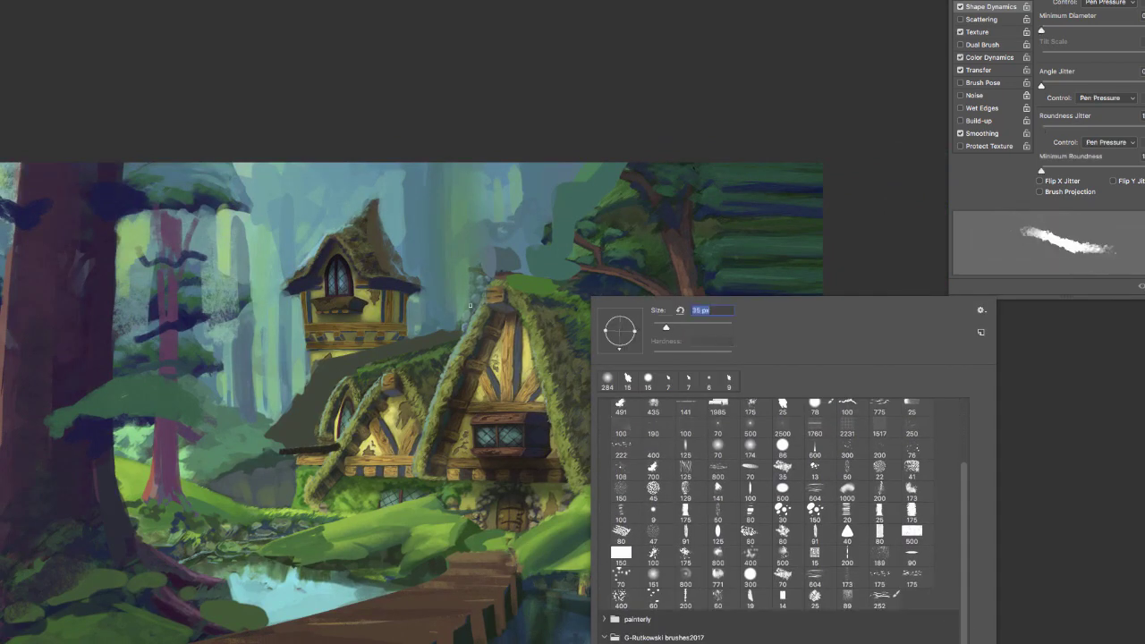
{"action": "left_click", "coordinate": [310, 377]}
{"action": "left_click_drag", "start_coordinate": [470, 274], "coordinate": [580, 293]}
{"action": "right_click", "coordinate": [580, 296]}
{"action": "left_click_drag", "start_coordinate": [656, 328], "coordinate": [665, 327]}
{"action": "left_click", "coordinate": [443, 378]}
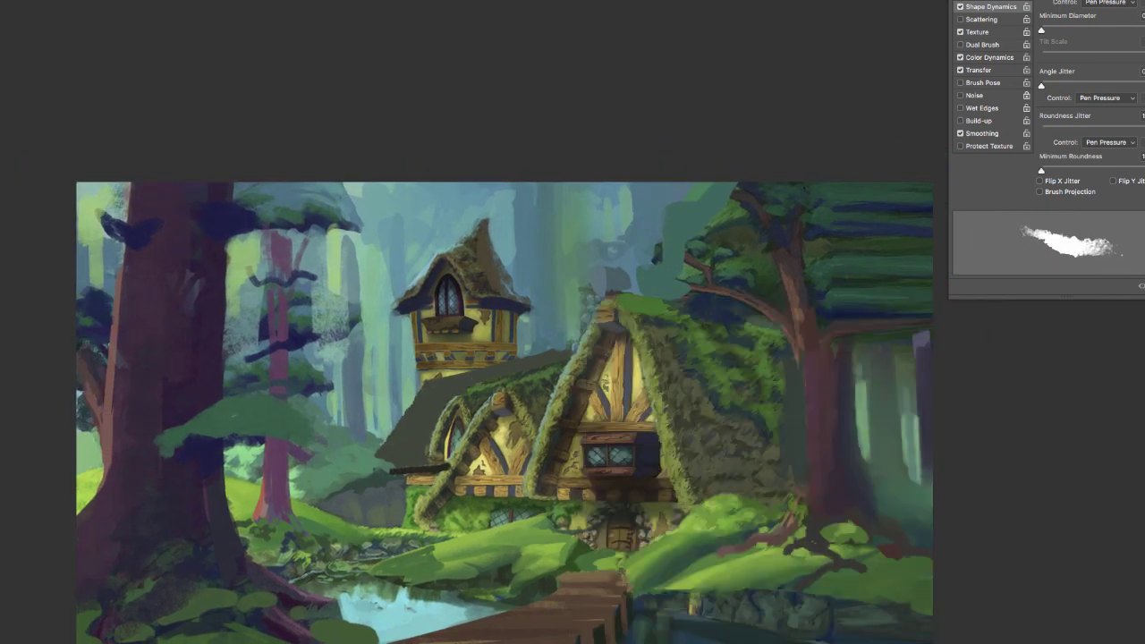
{"action": "mouse_move", "coordinate": [560, 354]}
{"action": "left_mouse_down"}
{"action": "mouse_move", "coordinate": [443, 378]}
{"action": "mouse_move", "coordinate": [538, 353]}
{"action": "left_mouse_up"}
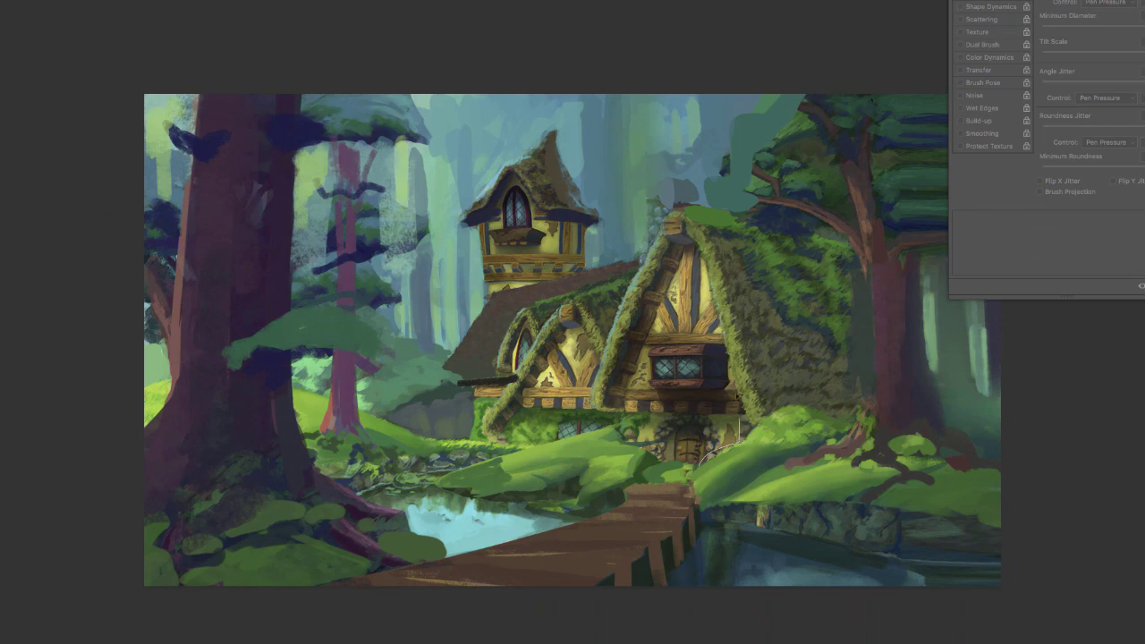
Step: Lasso the projecting window and doorway area of the main gable, move it upward, and deselect
{"action": "left_click_drag", "start_coordinate": [740, 395], "coordinate": [671, 460]}
{"action": "left_click_drag", "start_coordinate": [690, 384], "coordinate": [684, 356]}
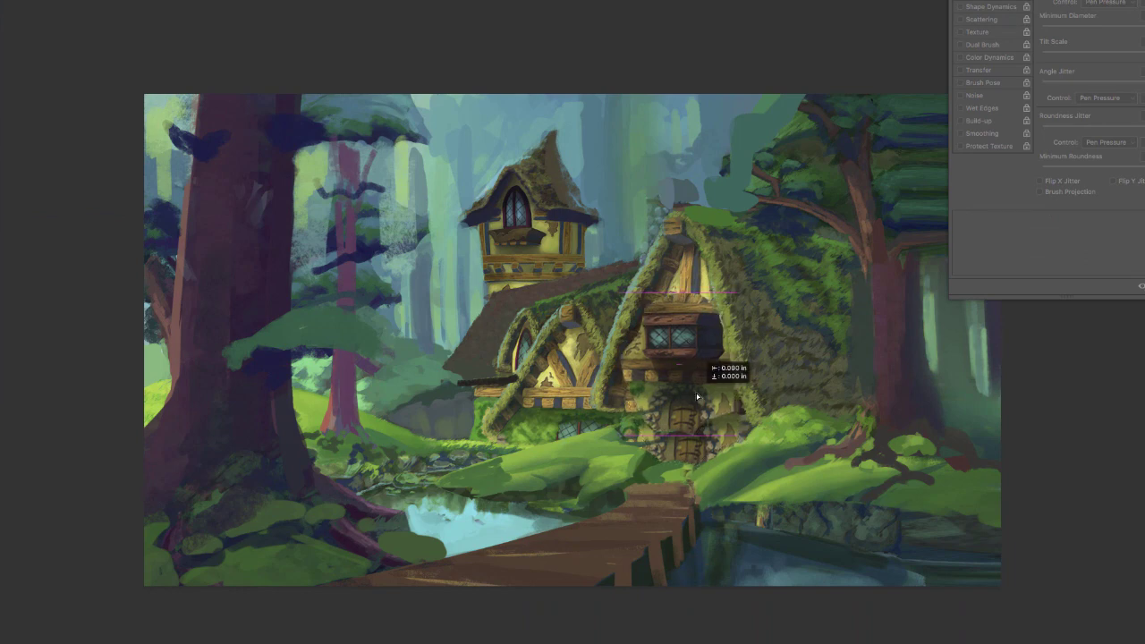
{"action": "key", "text": "ctrl+d"}
Step: Lasso the doorway, stretch it taller with Free Transform, and remove the selection
{"action": "mouse_move", "coordinate": [704, 458]}
{"action": "left_mouse_down"}
{"action": "mouse_move", "coordinate": [664, 494]}
{"action": "mouse_move", "coordinate": [675, 572]}
{"action": "left_mouse_up"}
{"action": "key", "text": "ctrl+t"}
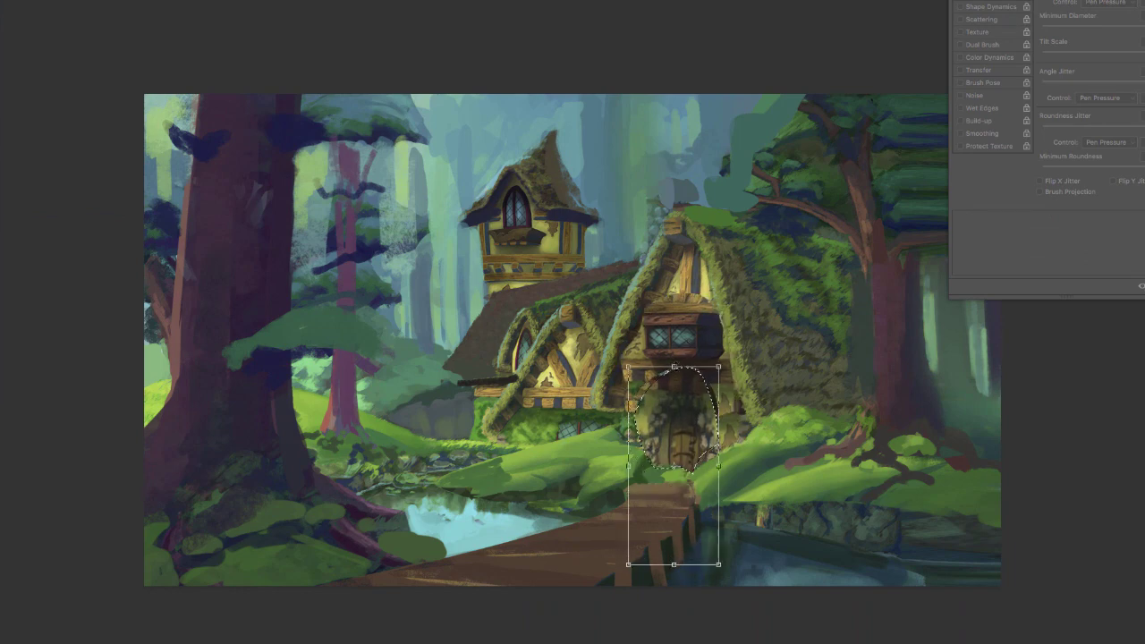
{"action": "left_click", "coordinate": [677, 159]}
{"action": "key", "text": "ctrl+d"}
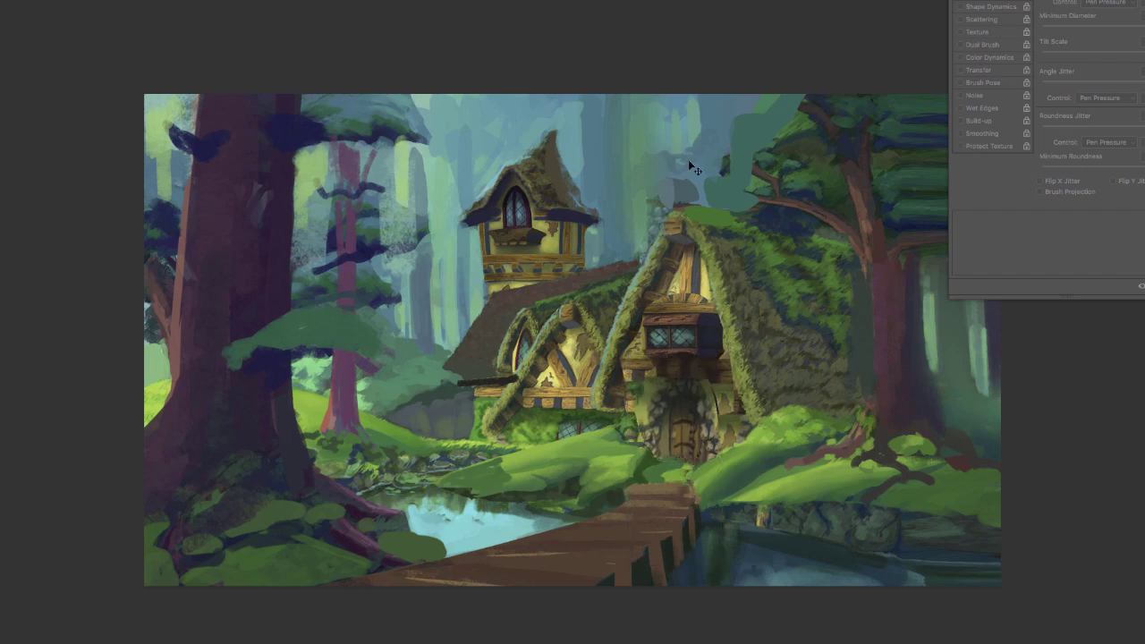
Step: Switch to the rectangular 80 px brush, reduce its size, and refine the doorway and gable beams
{"action": "key", "text": "b"}
{"action": "right_click", "coordinate": [717, 293]}
{"action": "left_click", "coordinate": [1013, 537]}
{"action": "key", "text": "Return"}
{"action": "key", "text": "bracketleft"}
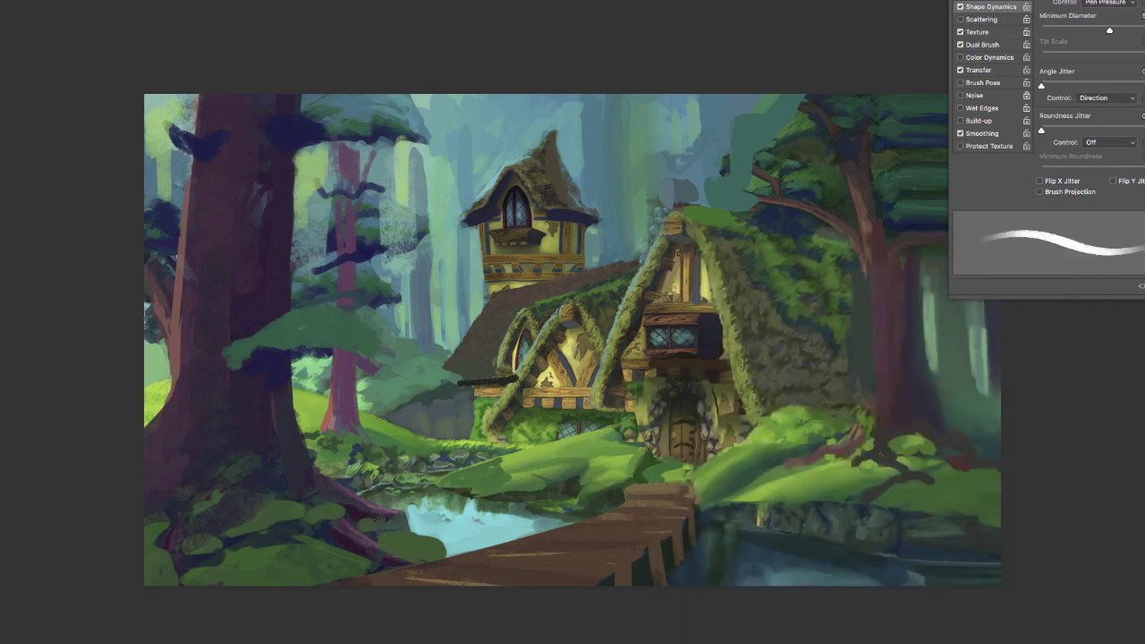
Step: Choose a textured foliage brush and paint leafy green texture along the low branch crossing the large left trunk
{"action": "right_click", "coordinate": [417, 294]}
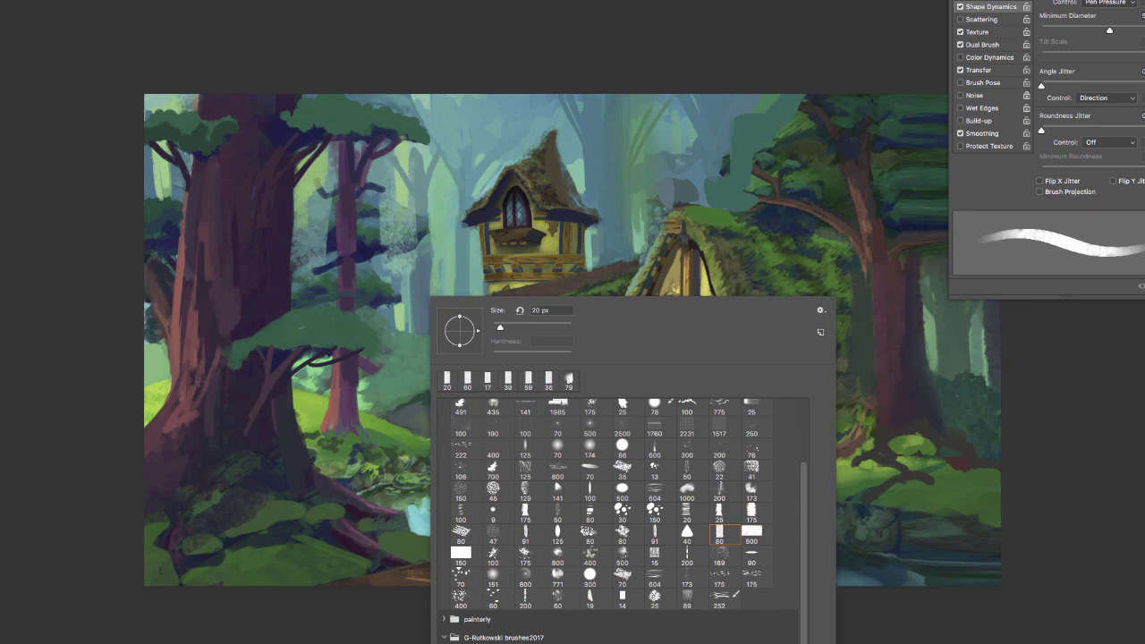
{"action": "left_click", "coordinate": [537, 483]}
{"action": "key", "text": "Return"}
{"action": "right_click", "coordinate": [372, 286]}
{"action": "key", "text": "Return"}
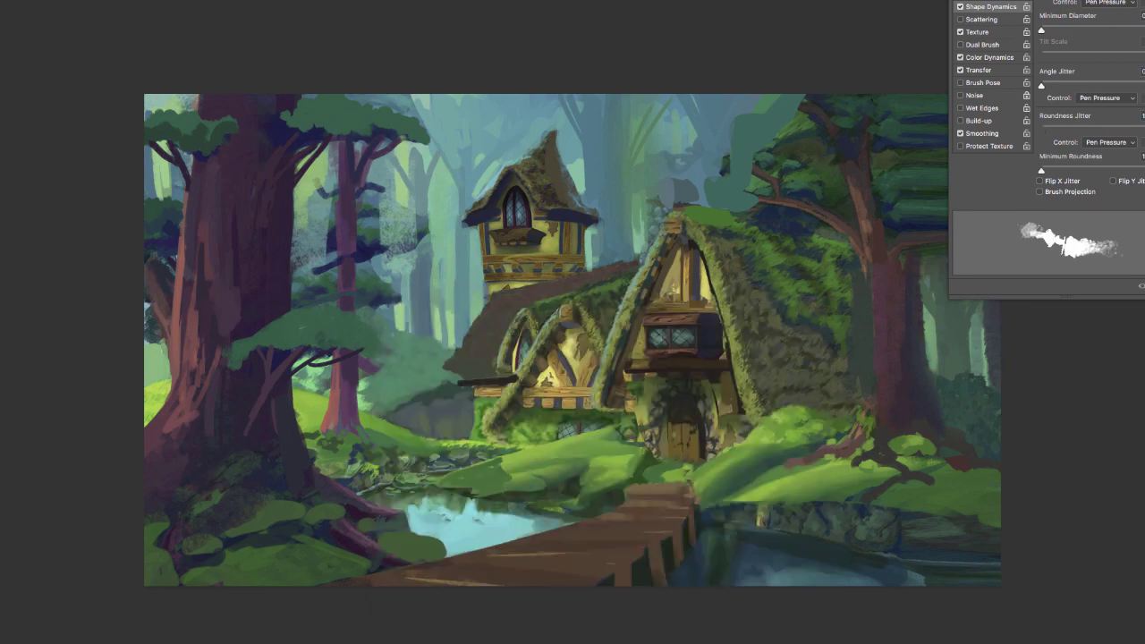
{"action": "left_click", "coordinate": [346, 340], "text": "alt"}
{"action": "mouse_move", "coordinate": [308, 349]}
{"action": "left_mouse_down"}
{"action": "mouse_move", "coordinate": [332, 337]}
{"action": "mouse_move", "coordinate": [362, 345]}
{"action": "left_mouse_up"}
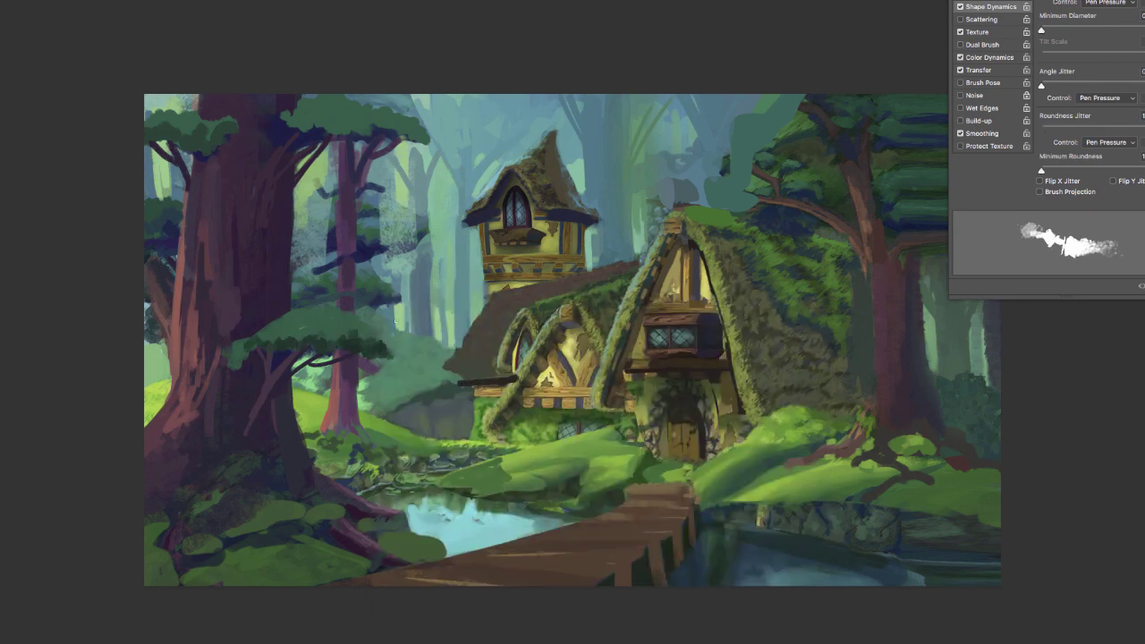
Step: Sample the tower roof's color, switch back to the rectangular brush, and refine the tower roof and low side roof
{"action": "left_click_drag", "start_coordinate": [543, 476], "coordinate": [432, 507]}
{"action": "left_click", "coordinate": [460, 220], "text": "alt"}
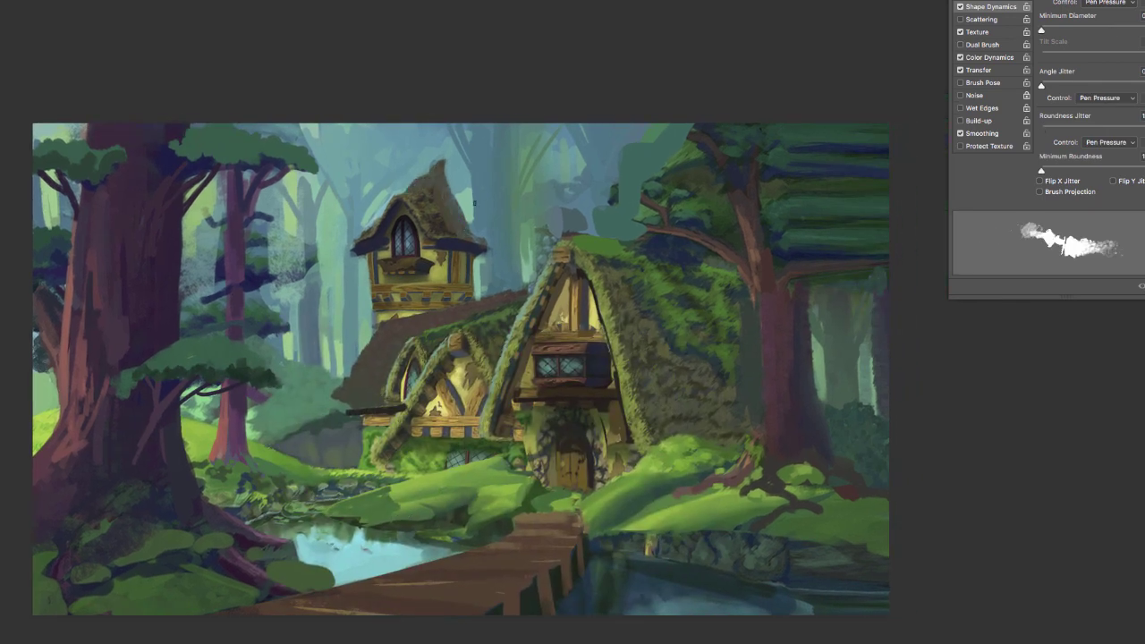
{"action": "left_click_drag", "start_coordinate": [546, 484], "coordinate": [657, 454]}
{"action": "right_click", "coordinate": [489, 296]}
{"action": "left_click", "coordinate": [518, 555]}
{"action": "left_click", "coordinate": [465, 379]}
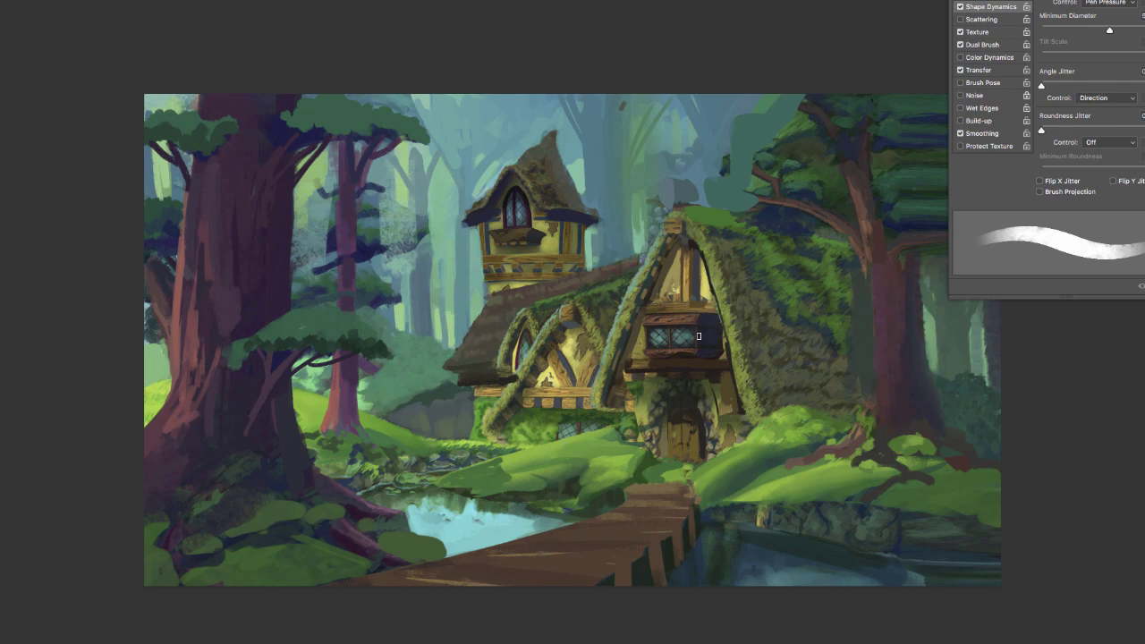
Step: Select the tower's lower timber bands, bend them into a gentle curve, and remove the selection
{"action": "key", "text": "l"}
{"action": "mouse_move", "coordinate": [586, 268]}
{"action": "left_mouse_down"}
{"action": "mouse_move", "coordinate": [486, 253]}
{"action": "mouse_move", "coordinate": [593, 284]}
{"action": "mouse_move", "coordinate": [593, 304]}
{"action": "mouse_move", "coordinate": [586, 267]}
{"action": "left_mouse_up"}
{"action": "left_click", "coordinate": [0, 0]}
{"action": "key", "text": "m"}
{"action": "left_click", "coordinate": [0, 0]}
{"action": "mouse_move", "coordinate": [27, 155]}
{"action": "left_click", "coordinate": [85, 236]}
{"action": "left_click", "coordinate": [0, 0]}
{"action": "left_click", "coordinate": [685, 158]}
{"action": "key", "text": "ctrl+d"}
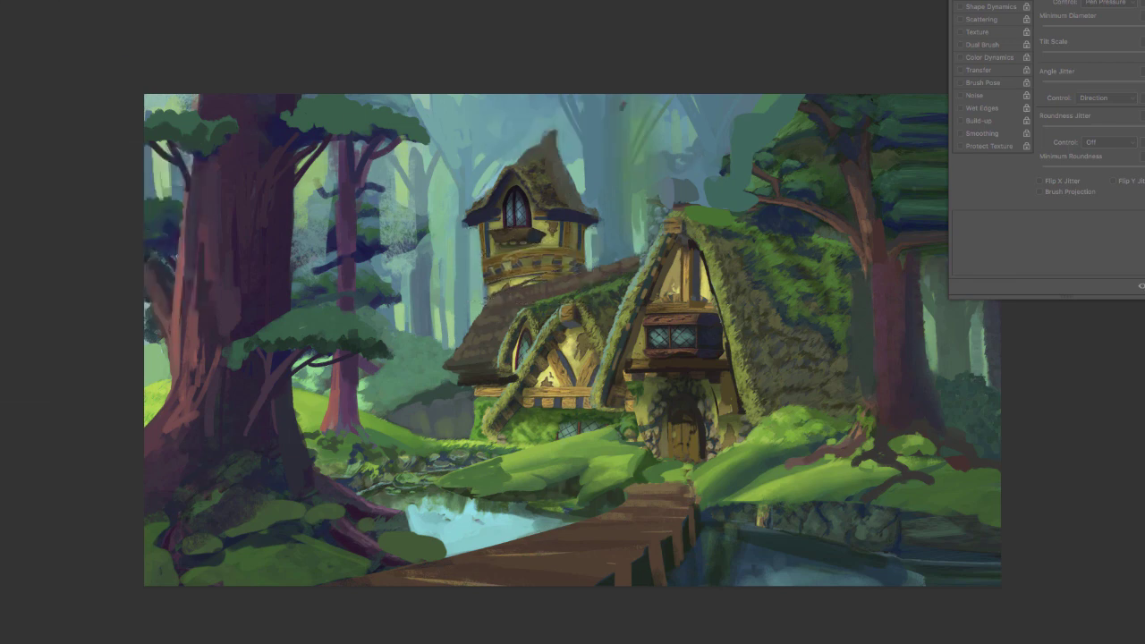
Step: Touch up the tower roof's eaves with the brush and the Smudge tool's scattered tip
{"action": "key", "text": "b"}
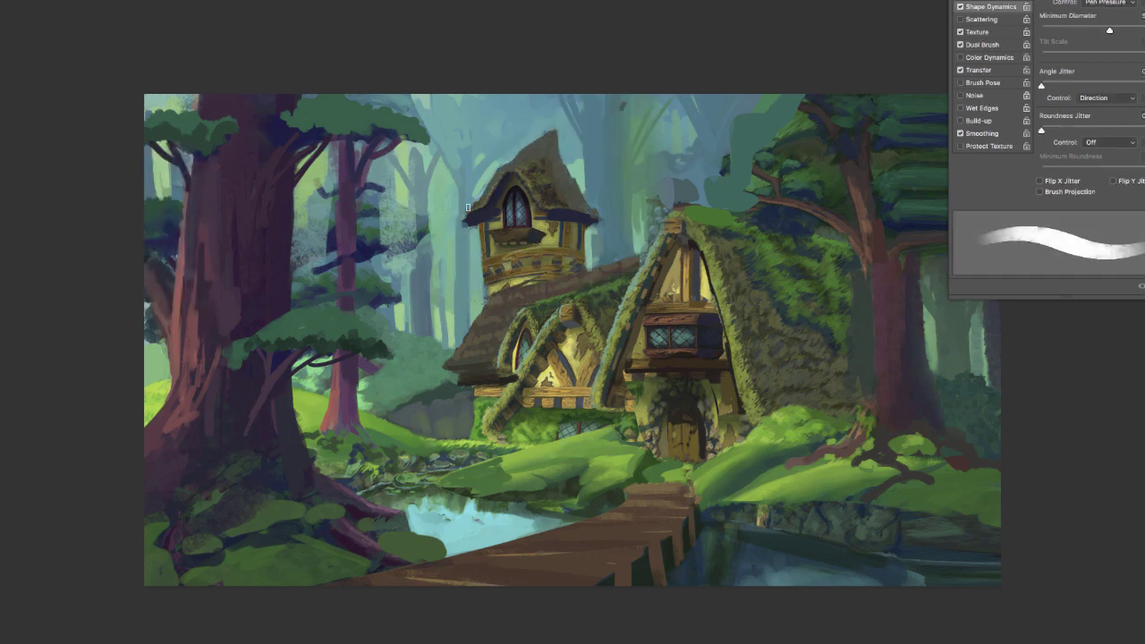
{"action": "key", "text": "r"}
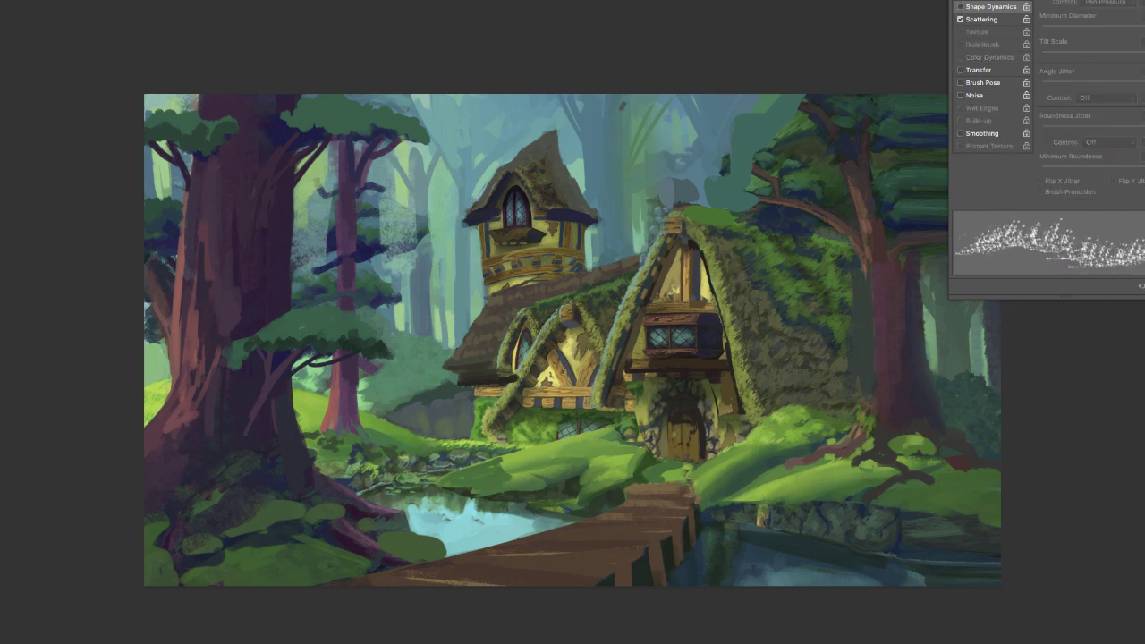
{"action": "right_click", "coordinate": [614, 570]}
{"action": "key", "text": "Escape"}
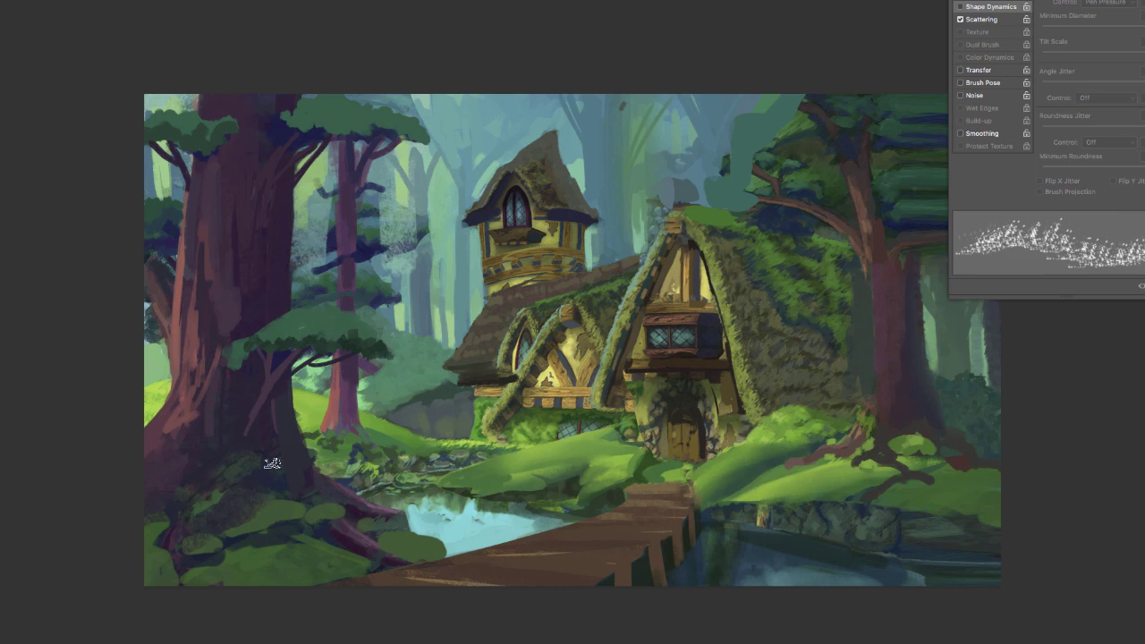
Step: Choose a scattered grass brush, sample the mound's green, and paint grass texture over the mounds in front of the cottage
{"action": "key", "text": "b"}
{"action": "right_click", "coordinate": [707, 453]}
{"action": "double_click", "coordinate": [871, 580]}
{"action": "right_click", "coordinate": [640, 446]}
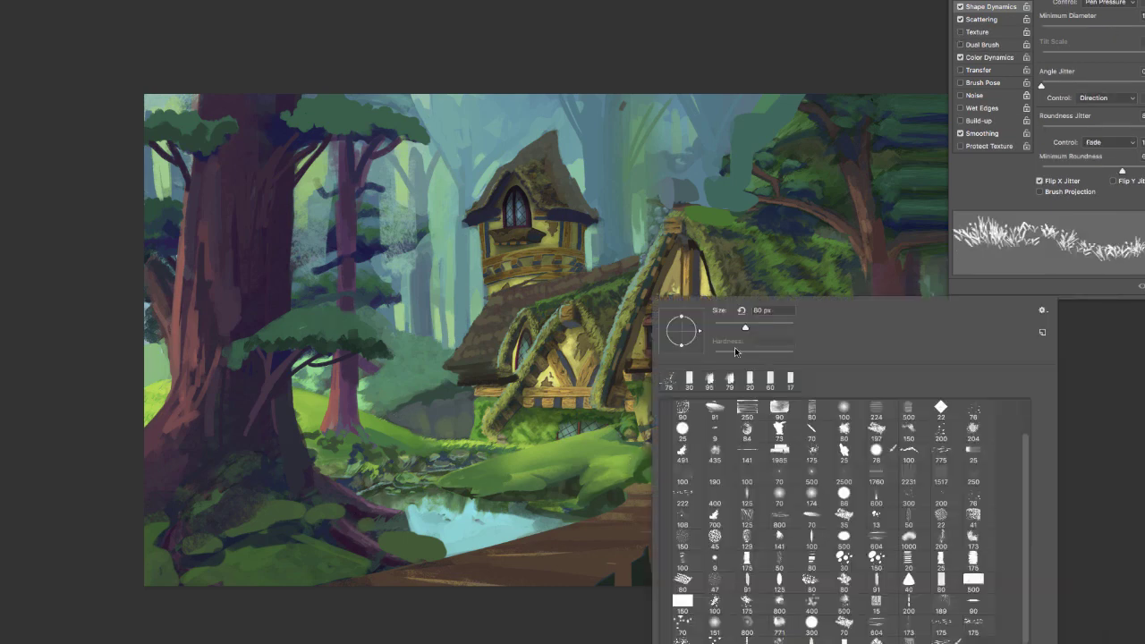
{"action": "mouse_move", "coordinate": [601, 462]}
{"action": "left_mouse_down"}
{"action": "mouse_move", "coordinate": [650, 449]}
{"action": "mouse_move", "coordinate": [603, 431]}
{"action": "mouse_move", "coordinate": [578, 444]}
{"action": "mouse_move", "coordinate": [597, 436]}
{"action": "left_mouse_up"}
{"action": "key", "text": "e"}
{"action": "key", "text": "b"}
{"action": "right_click", "coordinate": [687, 402]}
{"action": "left_click", "coordinate": [737, 377]}
{"action": "left_click", "coordinate": [579, 453], "text": "alt"}
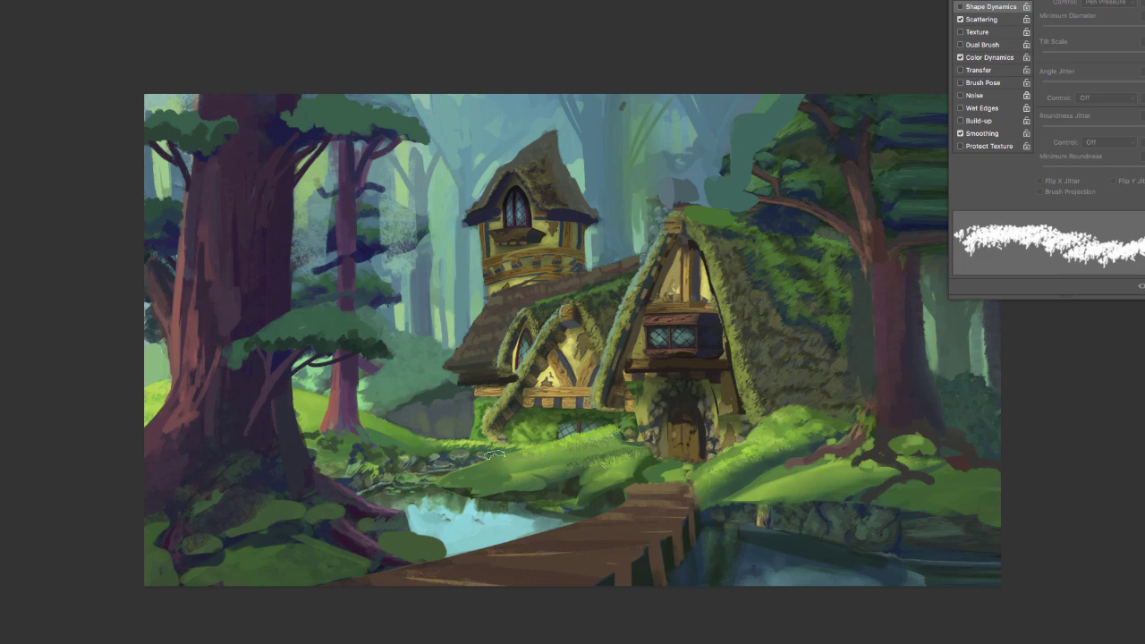
Step: Switch to a textured brush, sample the thin left trunk's reddish color, and refine its base and the surrounding grass
{"action": "right_click", "coordinate": [528, 446]}
{"action": "left_click", "coordinate": [857, 562]}
{"action": "left_click", "coordinate": [352, 322]}
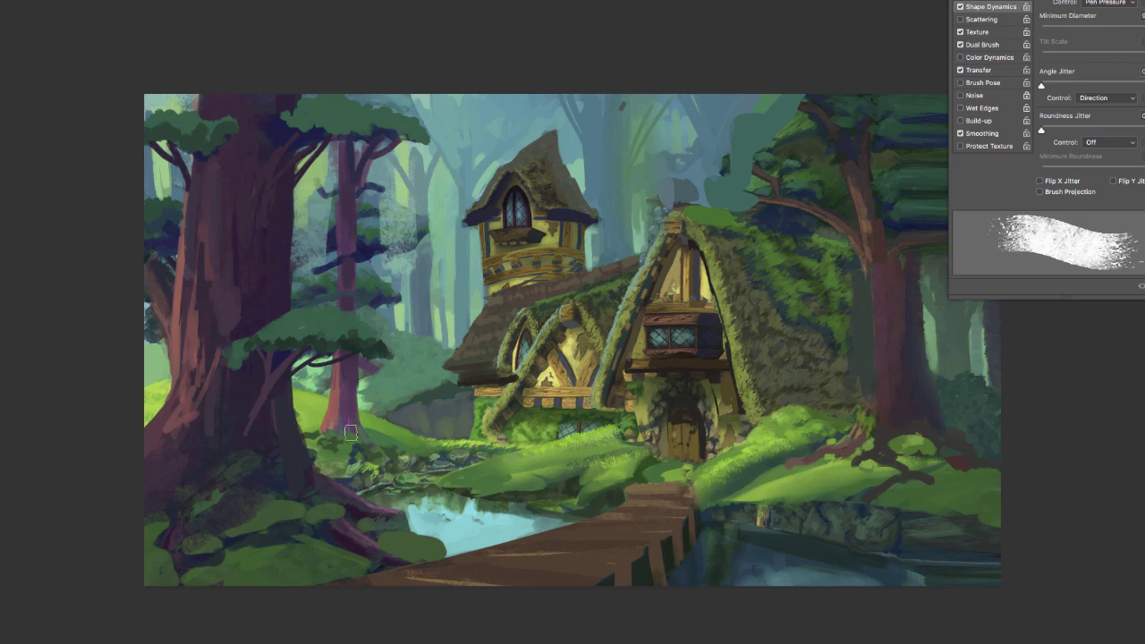
{"action": "mouse_move", "coordinate": [351, 433]}
{"action": "left_mouse_down"}
{"action": "mouse_move", "coordinate": [345, 387]}
{"action": "mouse_move", "coordinate": [343, 419]}
{"action": "left_mouse_up"}
{"action": "right_click", "coordinate": [376, 372]}
{"action": "left_click", "coordinate": [711, 557]}
{"action": "left_click", "coordinate": [339, 414], "text": "alt"}
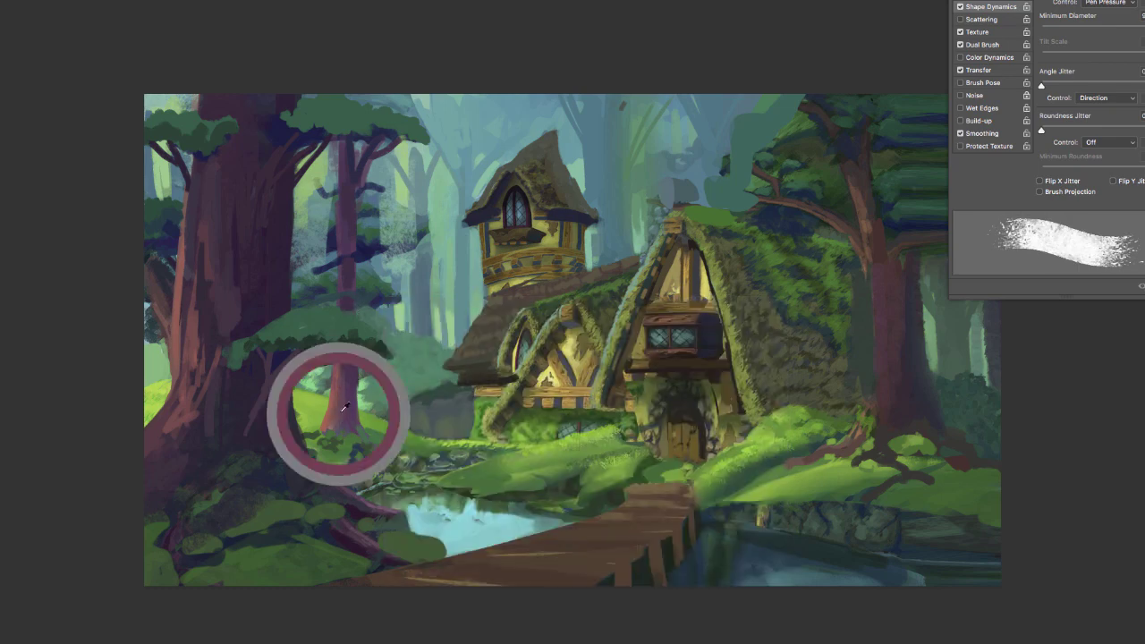
{"action": "right_click", "coordinate": [345, 407]}
{"action": "key", "text": "Return"}
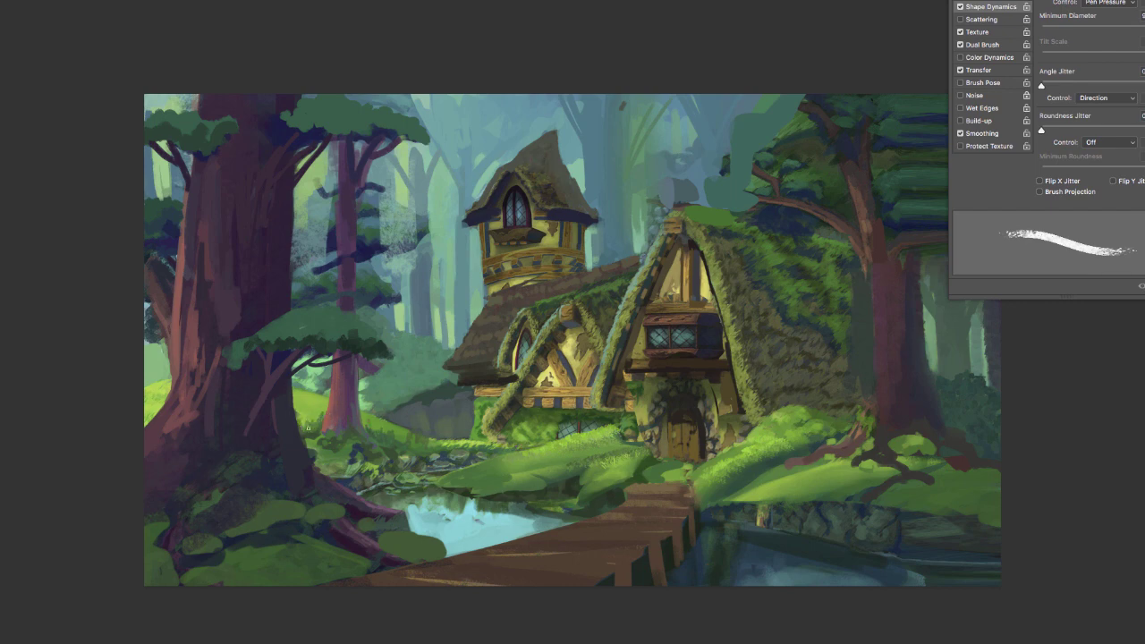
Step: Adjust the textured 175 brush's size, sample a facade color, and repaint the beams and pale walls beside the doorway
{"action": "right_click", "coordinate": [700, 256]}
{"action": "left_click", "coordinate": [935, 409]}
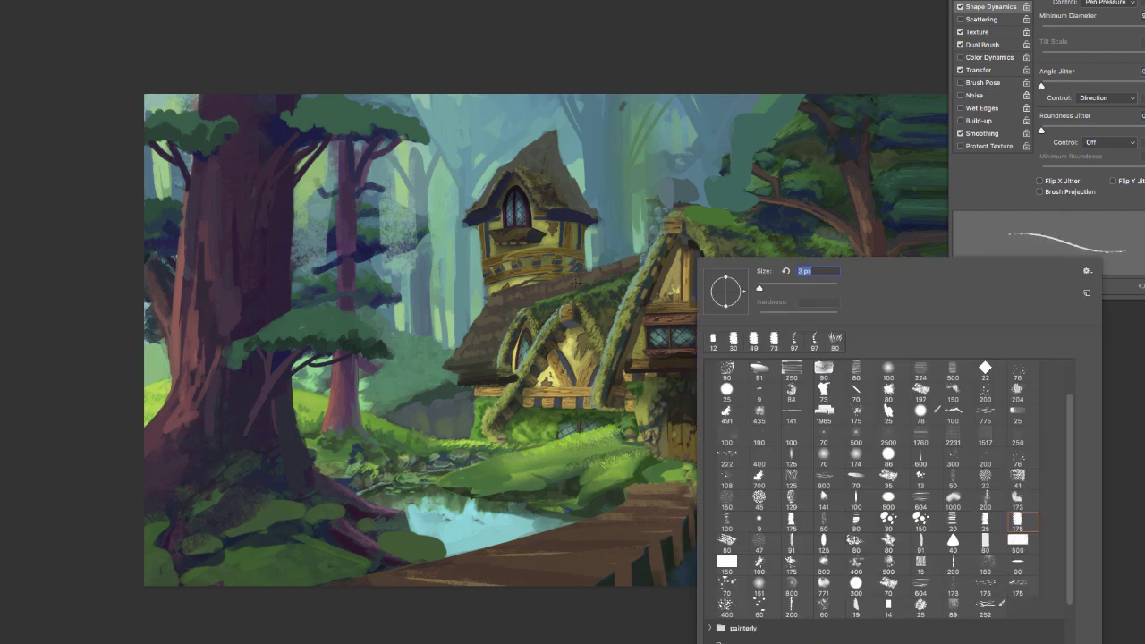
{"action": "left_click", "coordinate": [675, 290]}
{"action": "right_click", "coordinate": [698, 271]}
{"action": "left_click", "coordinate": [1020, 535]}
{"action": "left_click", "coordinate": [576, 335], "text": "alt"}
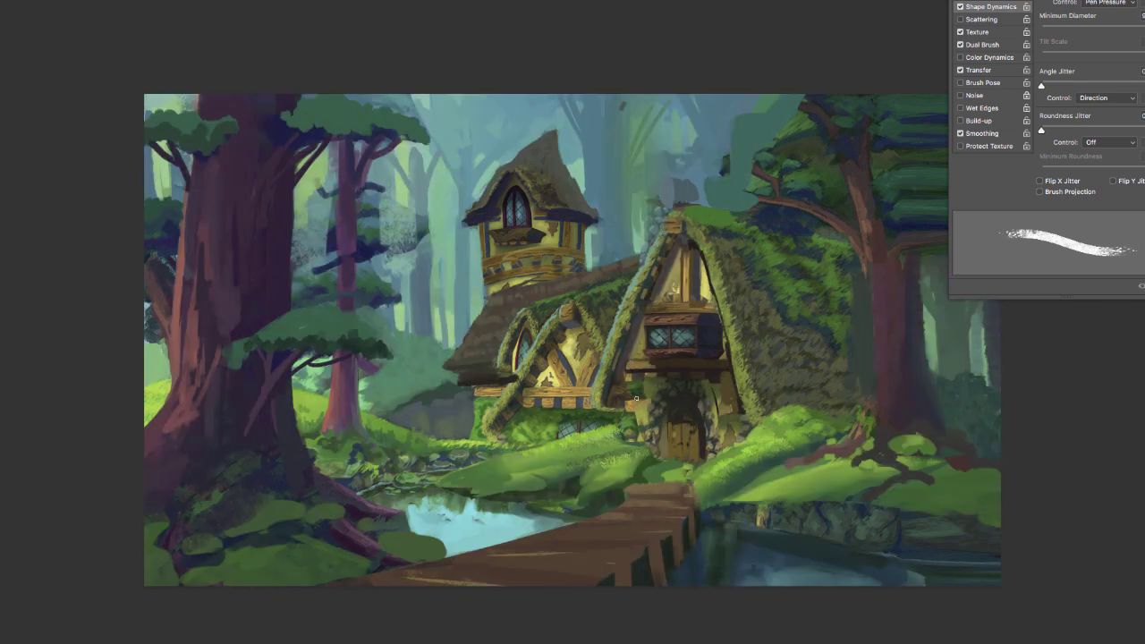
{"action": "left_click", "coordinate": [626, 396]}
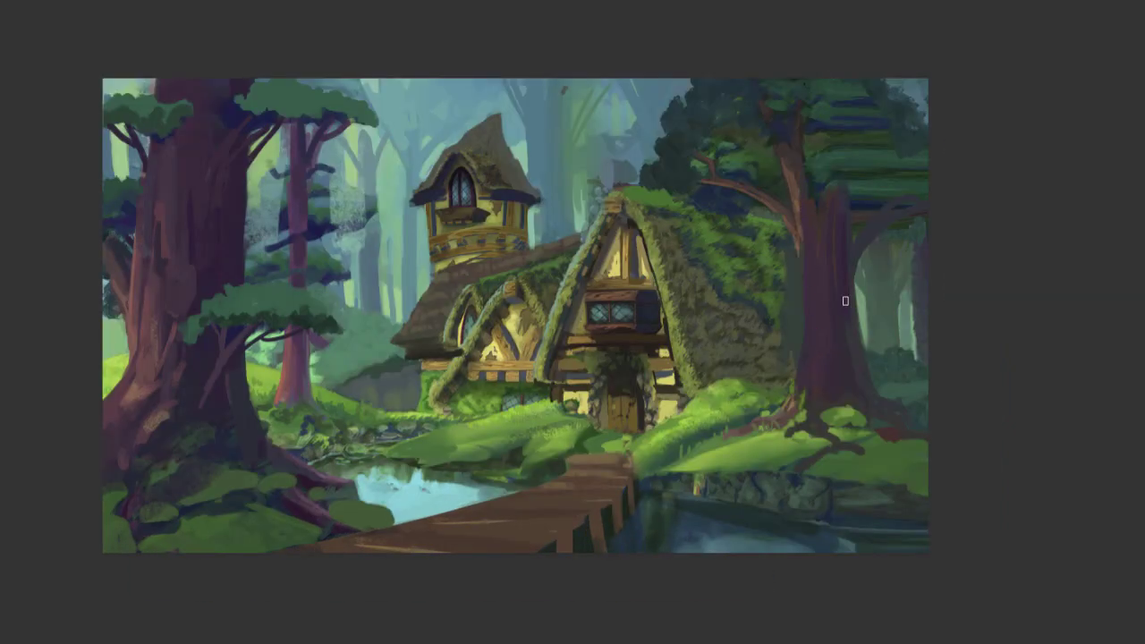
Step: Extend the right tree's dark purple trunk to the canvas's upper edge and cover the large roof's side in sampled olive green
{"action": "right_click", "coordinate": [849, 299]}
{"action": "left_click", "coordinate": [838, 158]}
{"action": "mouse_move", "coordinate": [841, 192]}
{"action": "left_mouse_down"}
{"action": "mouse_move", "coordinate": [808, 185]}
{"action": "mouse_move", "coordinate": [822, 87]}
{"action": "left_mouse_up"}
{"action": "left_click", "coordinate": [797, 325], "text": "alt"}
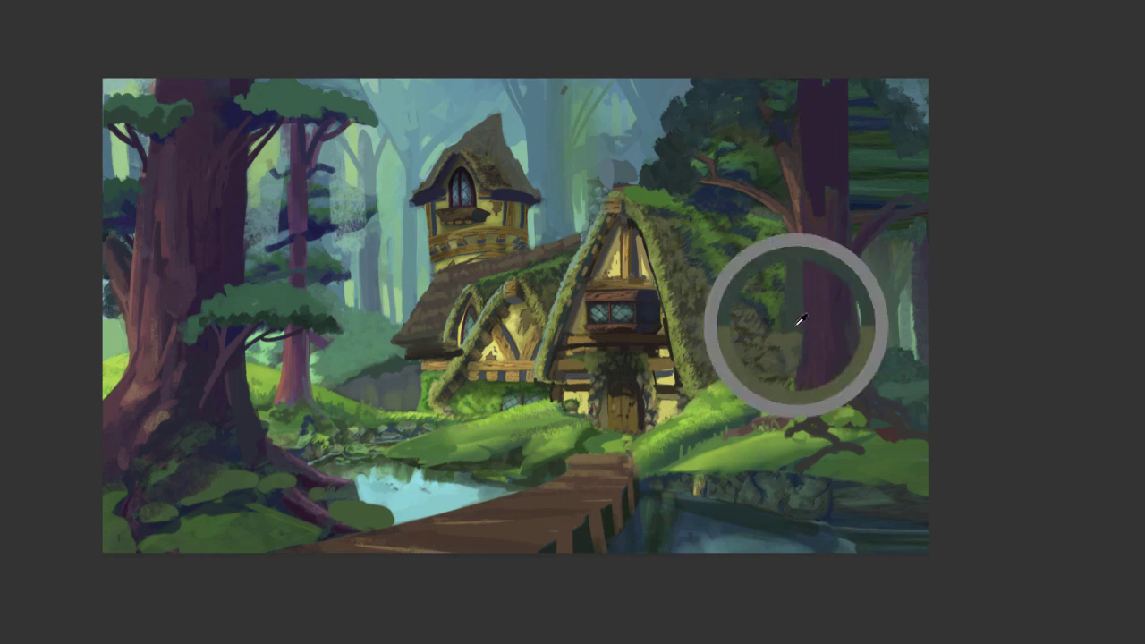
{"action": "mouse_move", "coordinate": [781, 347]}
{"action": "left_mouse_down"}
{"action": "mouse_move", "coordinate": [806, 294]}
{"action": "mouse_move", "coordinate": [765, 296]}
{"action": "mouse_move", "coordinate": [687, 231]}
{"action": "mouse_move", "coordinate": [712, 288]}
{"action": "mouse_move", "coordinate": [719, 356]}
{"action": "mouse_move", "coordinate": [700, 222]}
{"action": "mouse_move", "coordinate": [653, 208]}
{"action": "left_mouse_up"}
Step: Repaint the right trunk in its sampled dark purple and add reddish light, sampled from the thin left tree, near its base
{"action": "left_click", "coordinate": [830, 171], "text": "alt"}
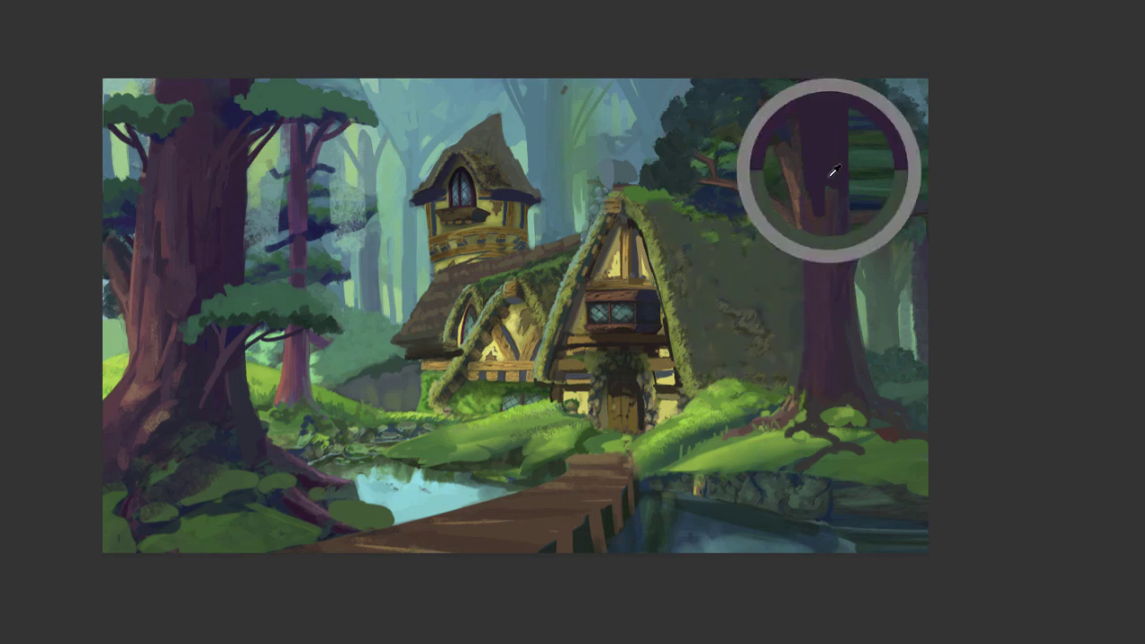
{"action": "mouse_move", "coordinate": [835, 179]}
{"action": "left_mouse_down"}
{"action": "mouse_move", "coordinate": [841, 305]}
{"action": "mouse_move", "coordinate": [829, 321]}
{"action": "left_mouse_up"}
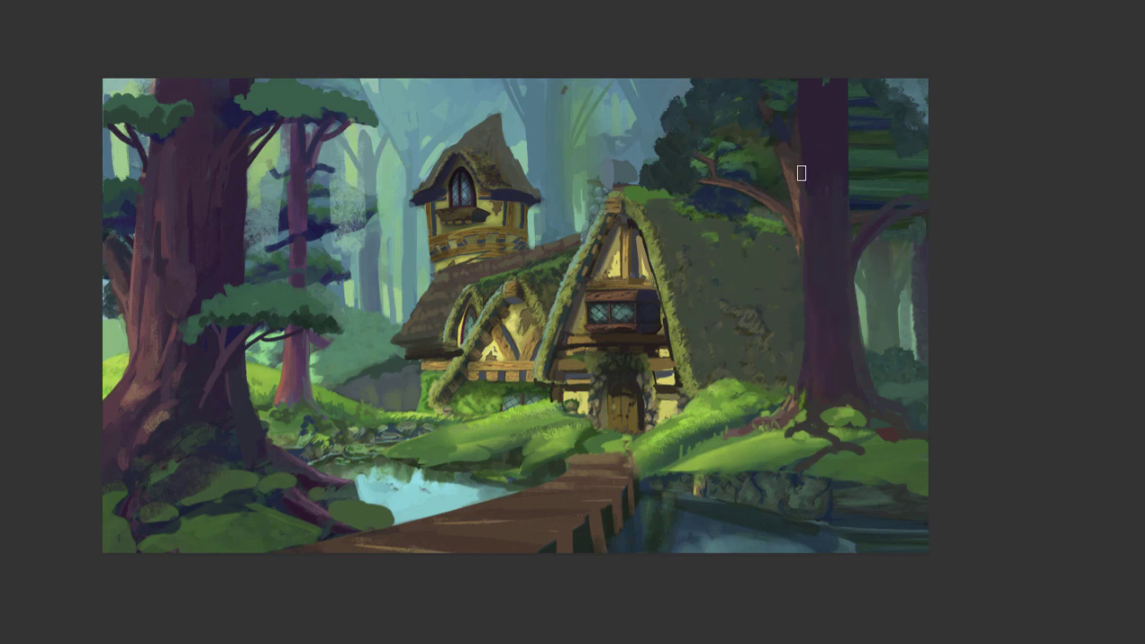
{"action": "right_click", "coordinate": [866, 209]}
{"action": "left_click", "coordinate": [288, 348], "text": "alt"}
{"action": "left_click_drag", "start_coordinate": [823, 334], "coordinate": [818, 396]}
{"action": "left_click_drag", "start_coordinate": [808, 377], "coordinate": [788, 410]}
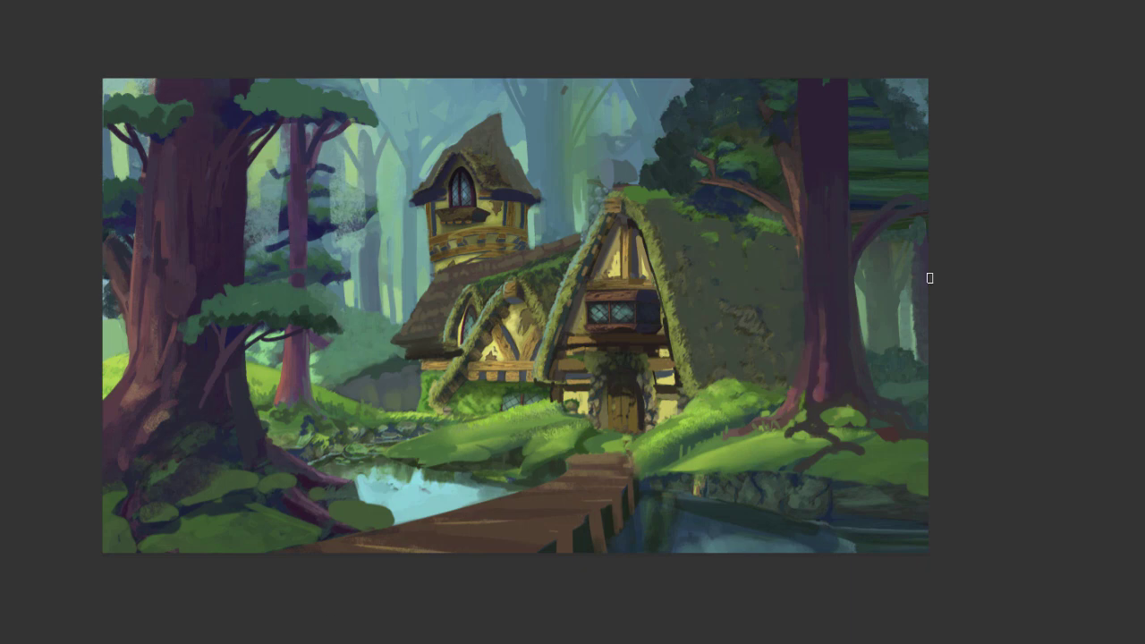
Step: Refine the right tree's side branch and block in dark green foliage beside its upper trunk
{"action": "mouse_move", "coordinate": [865, 228]}
{"action": "left_mouse_down"}
{"action": "mouse_move", "coordinate": [854, 234]}
{"action": "mouse_move", "coordinate": [859, 209]}
{"action": "mouse_move", "coordinate": [868, 213]}
{"action": "left_mouse_up"}
{"action": "left_click", "coordinate": [781, 187], "text": "alt"}
{"action": "right_click", "coordinate": [900, 197]}
{"action": "left_click", "coordinate": [832, 320]}
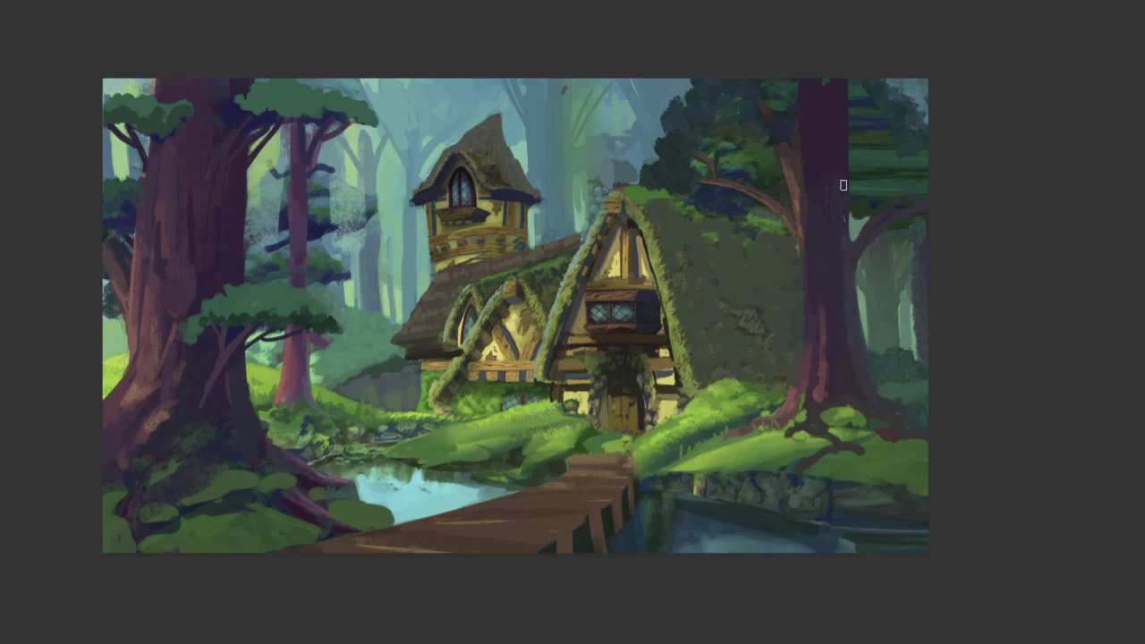
{"action": "right_click", "coordinate": [850, 150]}
{"action": "key", "text": "Return"}
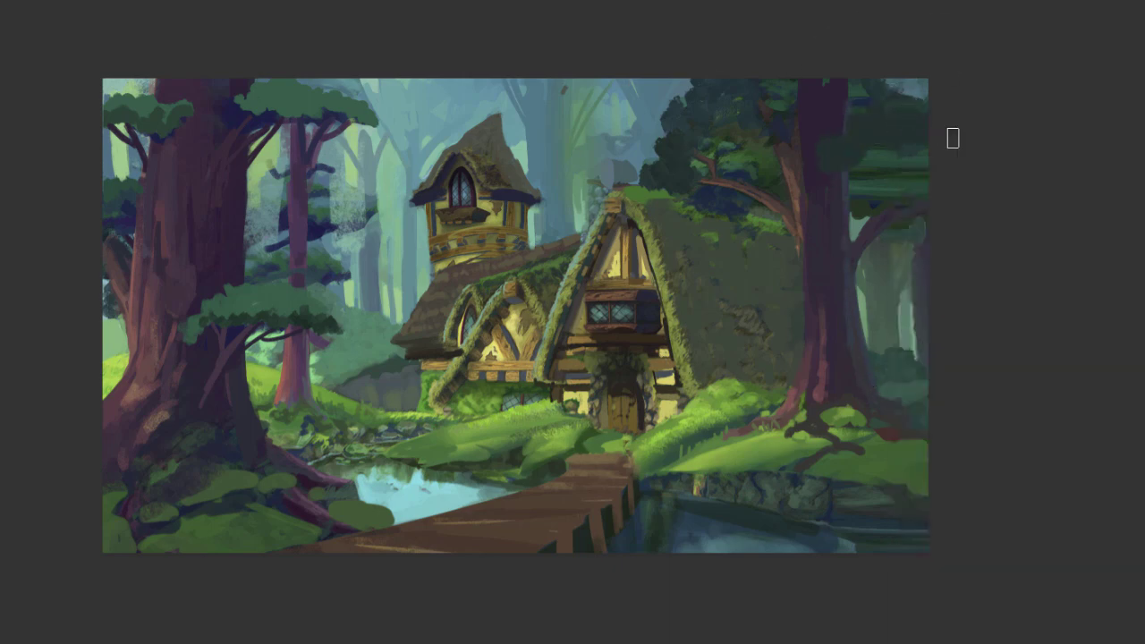
Step: Repaint the large roof's ridge and paint out the chimney with sampled colors, checking the shape against the composition sketch
{"action": "left_click", "coordinate": [695, 236], "text": "alt"}
{"action": "key", "text": "ctrl+comma"}
{"action": "key", "text": "ctrl+comma"}
{"action": "left_click_drag", "start_coordinate": [635, 174], "coordinate": [763, 213]}
{"action": "right_click", "coordinate": [705, 106]}
{"action": "left_click", "coordinate": [659, 207], "text": "alt"}
{"action": "mouse_move", "coordinate": [636, 190]}
{"action": "left_mouse_down"}
{"action": "mouse_move", "coordinate": [800, 232]}
{"action": "mouse_move", "coordinate": [623, 165]}
{"action": "left_mouse_up"}
{"action": "left_click", "coordinate": [637, 140], "text": "alt"}
{"action": "left_click_drag", "start_coordinate": [639, 170], "coordinate": [622, 179]}
{"action": "key", "text": "ctrl+comma"}
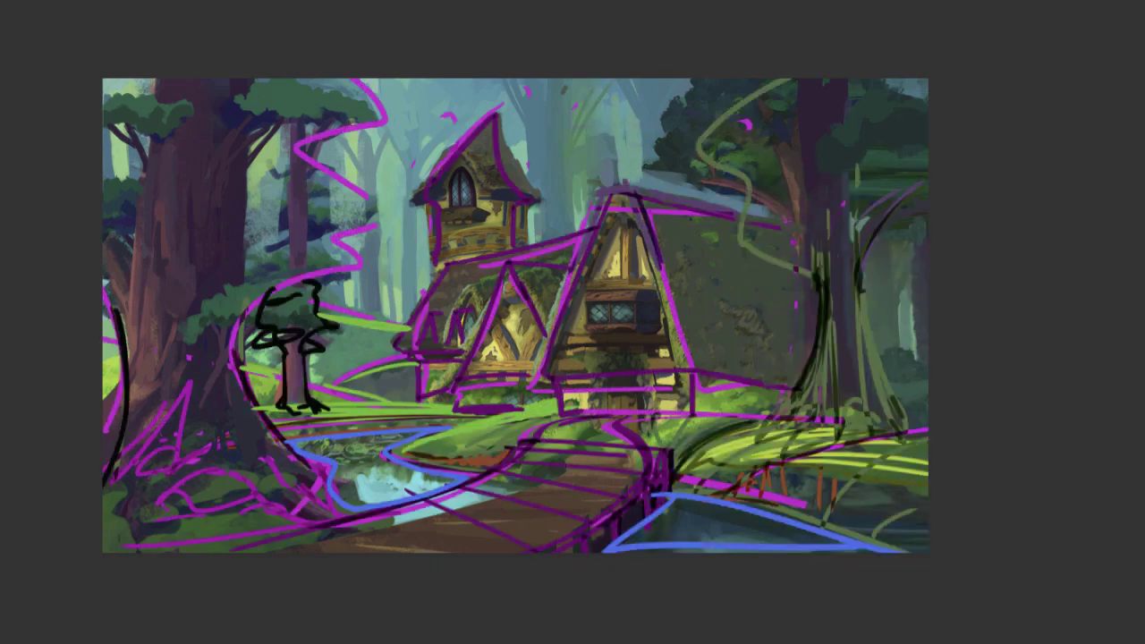
{"action": "key", "text": "ctrl+comma"}
Step: Paint pale vertical background trunks between the tower and the front gable, and behind the tower's far side
{"action": "mouse_move", "coordinate": [612, 136]}
{"action": "left_mouse_down"}
{"action": "mouse_move", "coordinate": [608, 174]}
{"action": "mouse_move", "coordinate": [602, 130]}
{"action": "mouse_move", "coordinate": [646, 179]}
{"action": "mouse_move", "coordinate": [586, 207]}
{"action": "left_mouse_up"}
{"action": "left_click", "coordinate": [597, 122], "text": "alt"}
{"action": "left_click_drag", "start_coordinate": [633, 161], "coordinate": [634, 104]}
{"action": "left_click_drag", "start_coordinate": [607, 193], "coordinate": [574, 266]}
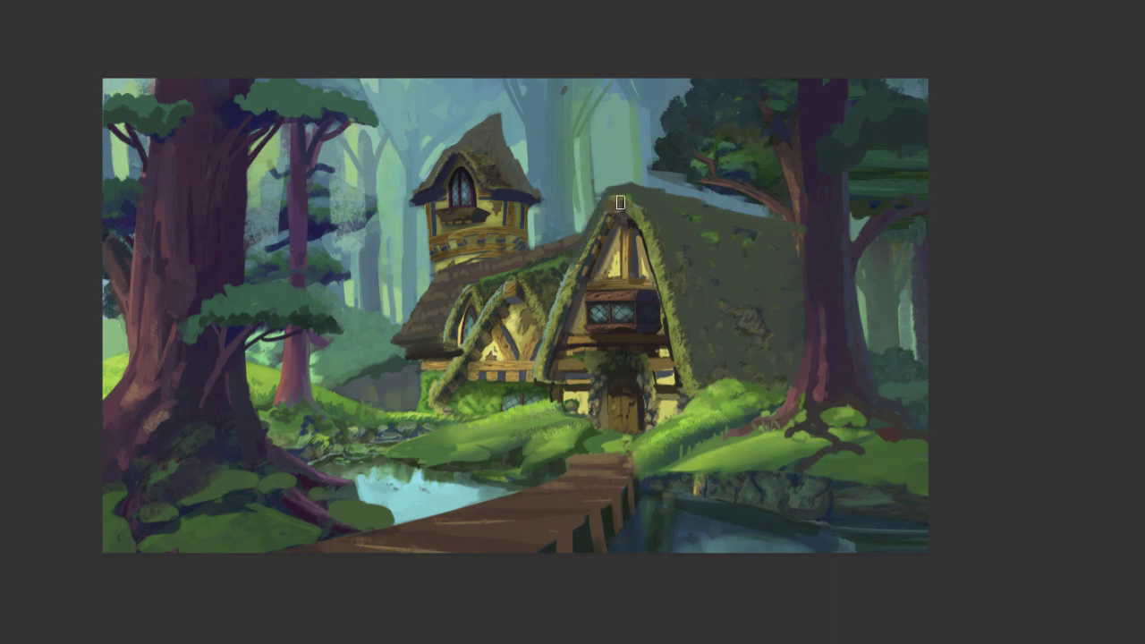
{"action": "left_click", "coordinate": [576, 226], "text": "alt"}
{"action": "mouse_move", "coordinate": [576, 143]}
{"action": "left_mouse_down"}
{"action": "mouse_move", "coordinate": [575, 220]}
{"action": "mouse_move", "coordinate": [525, 211]}
{"action": "left_mouse_up"}
{"action": "right_click", "coordinate": [399, 257]}
{"action": "left_click_drag", "start_coordinate": [388, 170], "coordinate": [384, 243]}
{"action": "left_click_drag", "start_coordinate": [386, 145], "coordinate": [388, 209]}
Step: Resize the rectangular brush, sample misty blue-greens, and paint distant leaf clusters above and around the tower
{"action": "right_click", "coordinate": [843, 169]}
{"action": "left_click", "coordinate": [879, 208]}
{"action": "left_click", "coordinate": [593, 126], "text": "alt"}
{"action": "left_click_drag", "start_coordinate": [601, 135], "coordinate": [566, 149]}
{"action": "left_click_drag", "start_coordinate": [610, 151], "coordinate": [630, 154]}
{"action": "left_click_drag", "start_coordinate": [566, 141], "coordinate": [556, 154]}
{"action": "left_click", "coordinate": [559, 173], "text": "alt"}
{"action": "left_click_drag", "start_coordinate": [628, 154], "coordinate": [641, 154]}
{"action": "right_click", "coordinate": [663, 150]}
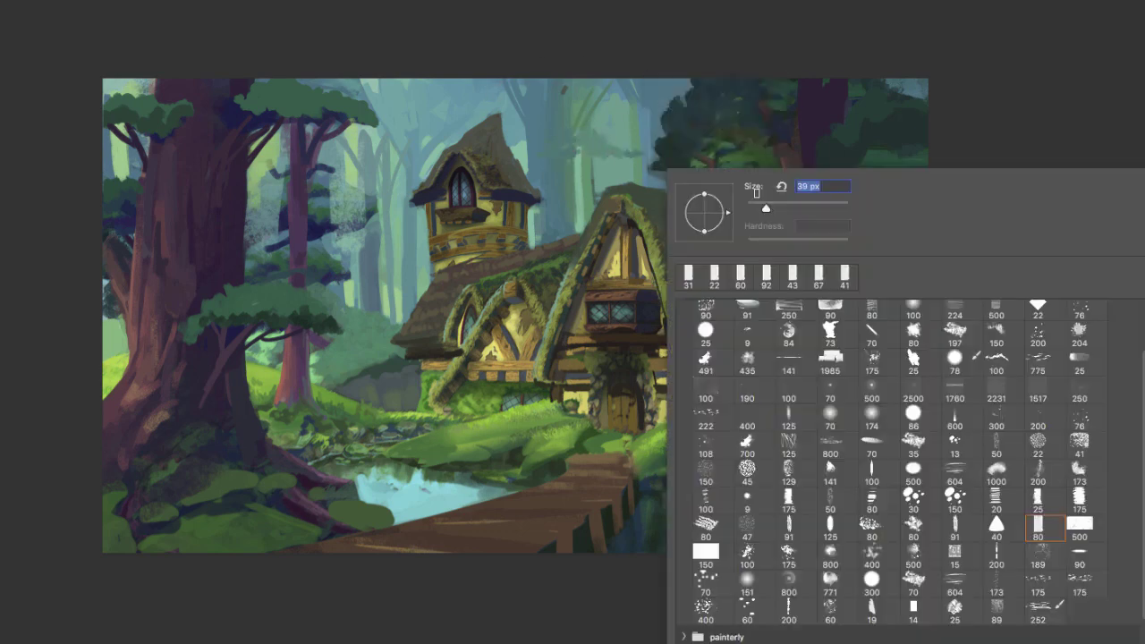
{"action": "key", "text": "Escape"}
{"action": "left_click_drag", "start_coordinate": [473, 90], "coordinate": [497, 100]}
{"action": "left_click_drag", "start_coordinate": [510, 134], "coordinate": [519, 148]}
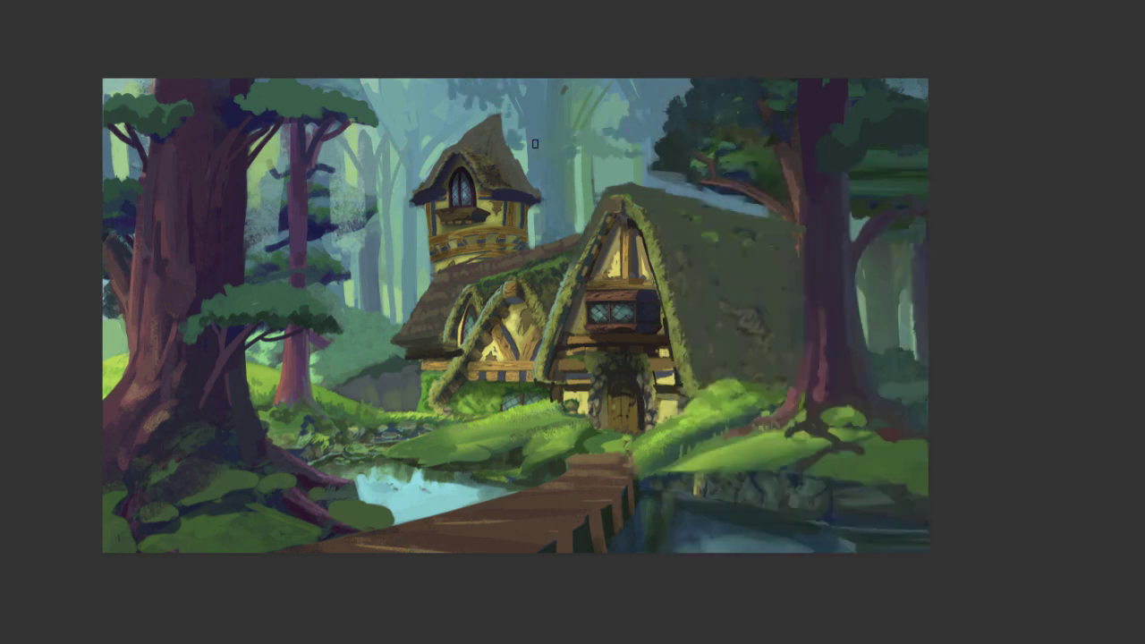
{"action": "left_click_drag", "start_coordinate": [426, 135], "coordinate": [405, 131]}
Step: Sample the misty background colors and open pale gaps between the right tree's foliage, branches and the large roof
{"action": "left_click", "coordinate": [618, 170], "text": "alt"}
{"action": "mouse_move", "coordinate": [762, 154]}
{"action": "left_mouse_down"}
{"action": "mouse_move", "coordinate": [771, 199]}
{"action": "mouse_move", "coordinate": [756, 154]}
{"action": "mouse_move", "coordinate": [756, 168]}
{"action": "left_mouse_up"}
{"action": "left_click", "coordinate": [613, 96], "text": "alt"}
{"action": "mouse_move", "coordinate": [723, 152]}
{"action": "left_mouse_down"}
{"action": "mouse_move", "coordinate": [749, 193]}
{"action": "mouse_move", "coordinate": [744, 154]}
{"action": "left_mouse_up"}
{"action": "left_click", "coordinate": [589, 88], "text": "alt"}
{"action": "left_click", "coordinate": [758, 207], "text": "alt"}
{"action": "left_click_drag", "start_coordinate": [761, 211], "coordinate": [777, 214]}
{"action": "left_click_drag", "start_coordinate": [719, 200], "coordinate": [752, 191]}
{"action": "left_click_drag", "start_coordinate": [743, 184], "coordinate": [791, 213]}
{"action": "left_click_drag", "start_coordinate": [726, 182], "coordinate": [754, 199]}
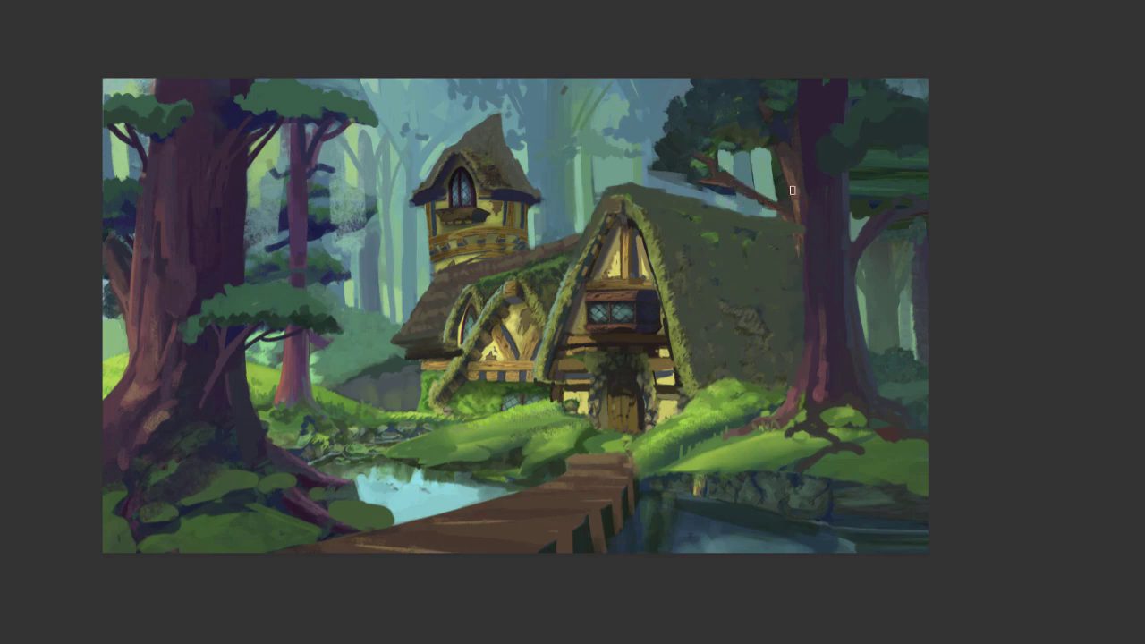
Step: Paint thin branches and sampled green foliage on the right tree, undoing the last stroke beside its trunk
{"action": "left_click_drag", "start_coordinate": [754, 152], "coordinate": [777, 199]}
{"action": "left_click", "coordinate": [742, 132], "text": "alt"}
{"action": "left_click_drag", "start_coordinate": [765, 147], "coordinate": [715, 158]}
{"action": "left_click", "coordinate": [803, 185], "text": "alt"}
{"action": "left_click_drag", "start_coordinate": [868, 154], "coordinate": [857, 176]}
{"action": "key", "text": "ctrl+z"}
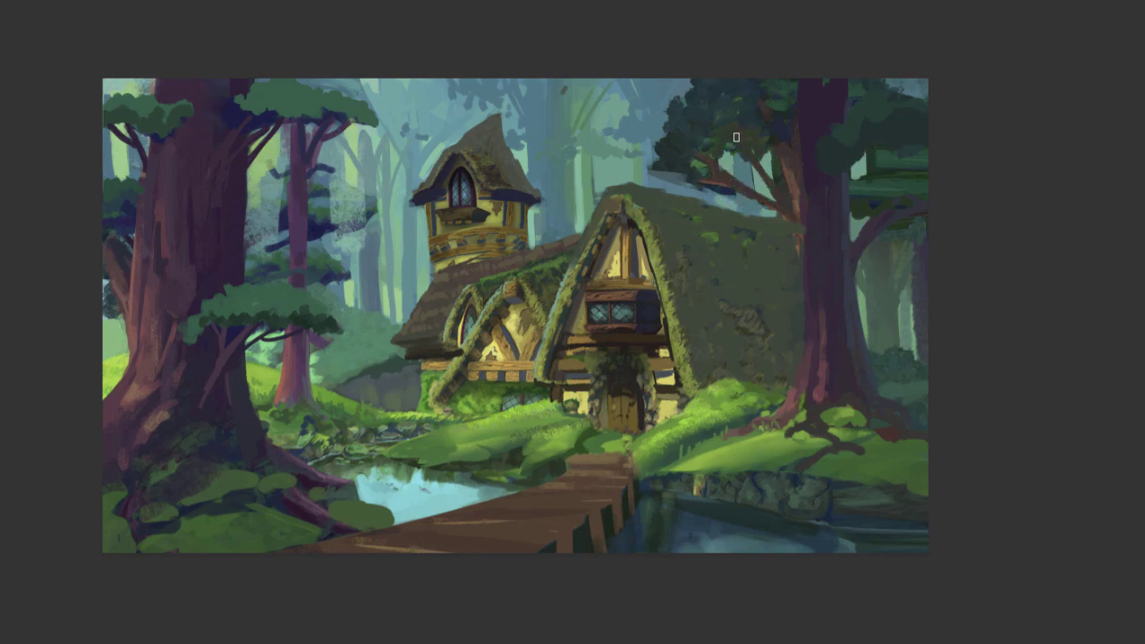
{"action": "left_click", "coordinate": [809, 301], "text": "alt"}
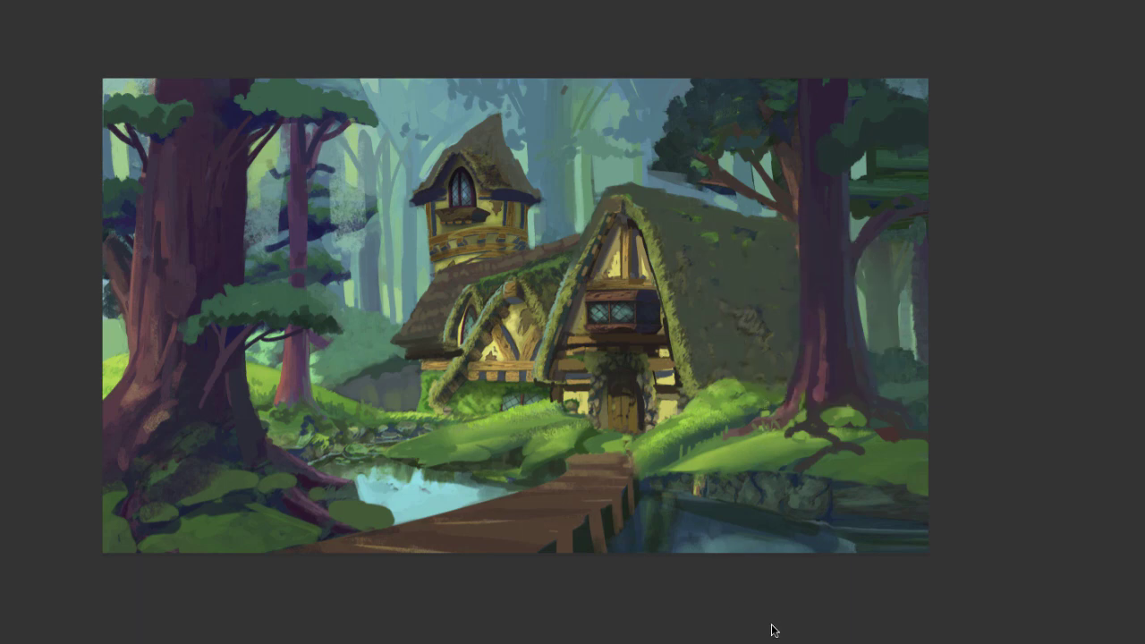
Step: Paint distant tree trunks in the mist between the thin left tree and the tower
{"action": "mouse_move", "coordinate": [599, 609]}
{"action": "left_mouse_down"}
{"action": "mouse_move", "coordinate": [754, 519]}
{"action": "mouse_move", "coordinate": [586, 598]}
{"action": "left_mouse_up"}
{"action": "left_click_drag", "start_coordinate": [346, 156], "coordinate": [343, 223]}
{"action": "left_click_drag", "start_coordinate": [452, 130], "coordinate": [647, 199]}
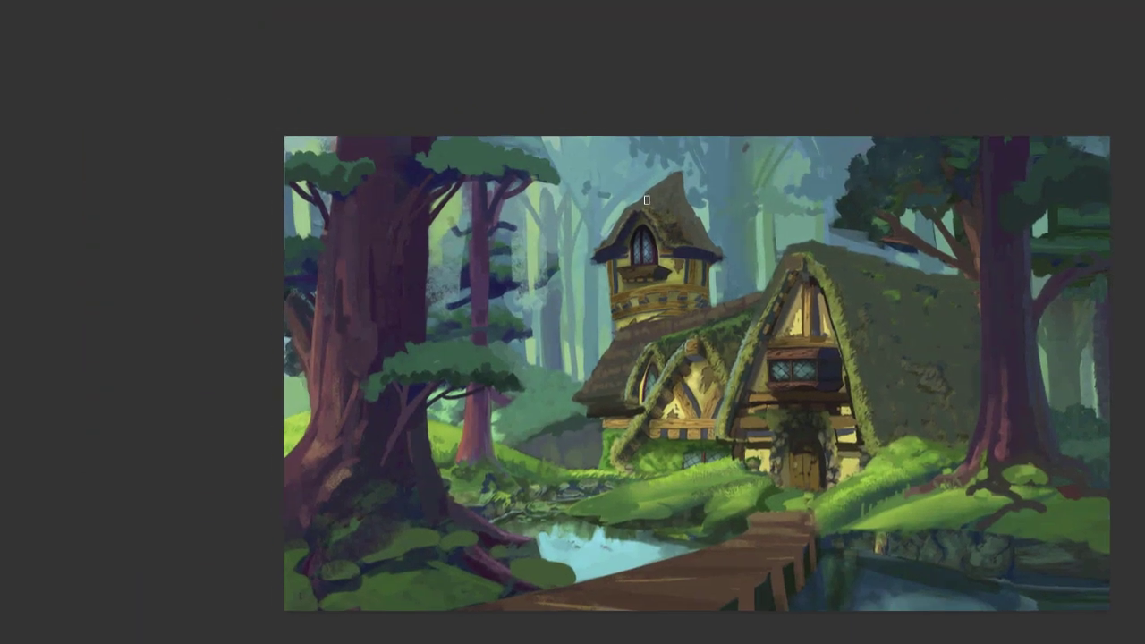
{"action": "mouse_move", "coordinate": [545, 180]}
{"action": "left_mouse_down"}
{"action": "mouse_move", "coordinate": [545, 308]}
{"action": "mouse_move", "coordinate": [552, 233]}
{"action": "left_mouse_up"}
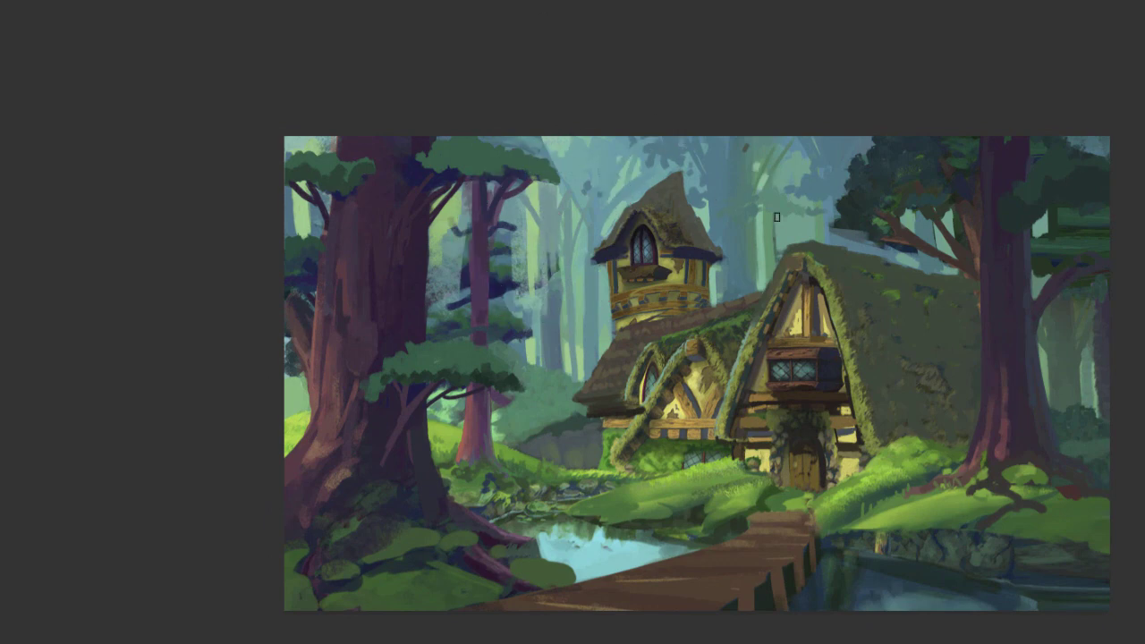
{"action": "left_click", "coordinate": [725, 304], "text": "alt"}
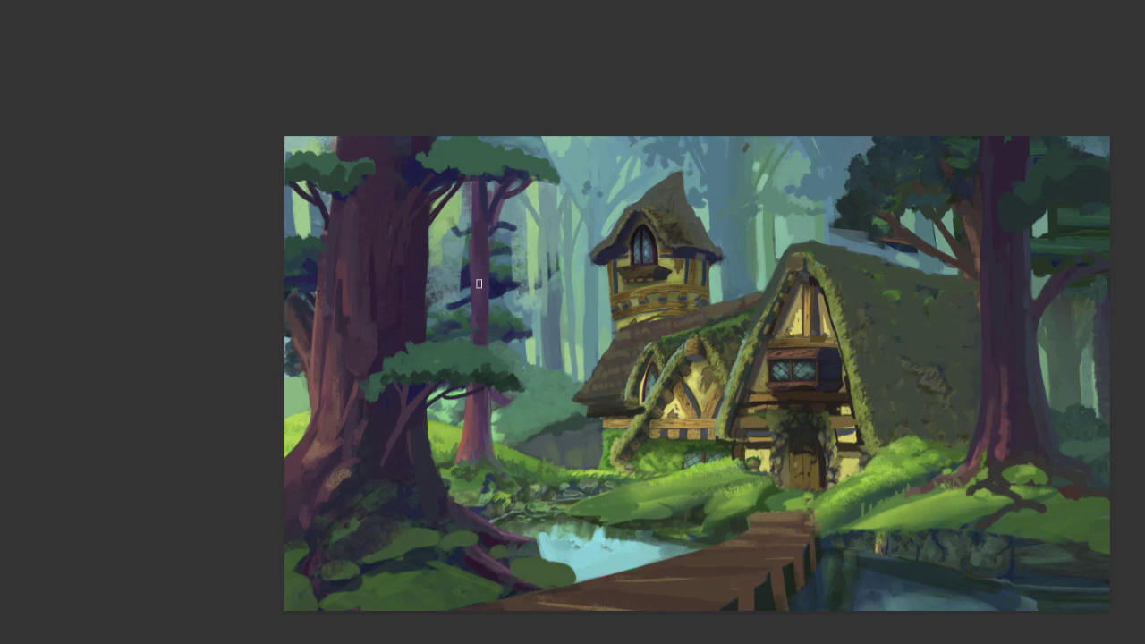
Step: Sample a misty green and cover the speckled areas around the thin left tree with vertical background trunk strokes
{"action": "left_click", "coordinate": [437, 256], "text": "alt"}
{"action": "left_click_drag", "start_coordinate": [433, 254], "coordinate": [431, 315]}
{"action": "left_click_drag", "start_coordinate": [432, 313], "coordinate": [435, 213]}
{"action": "left_click_drag", "start_coordinate": [538, 278], "coordinate": [536, 349]}
{"action": "left_click_drag", "start_coordinate": [553, 259], "coordinate": [556, 335]}
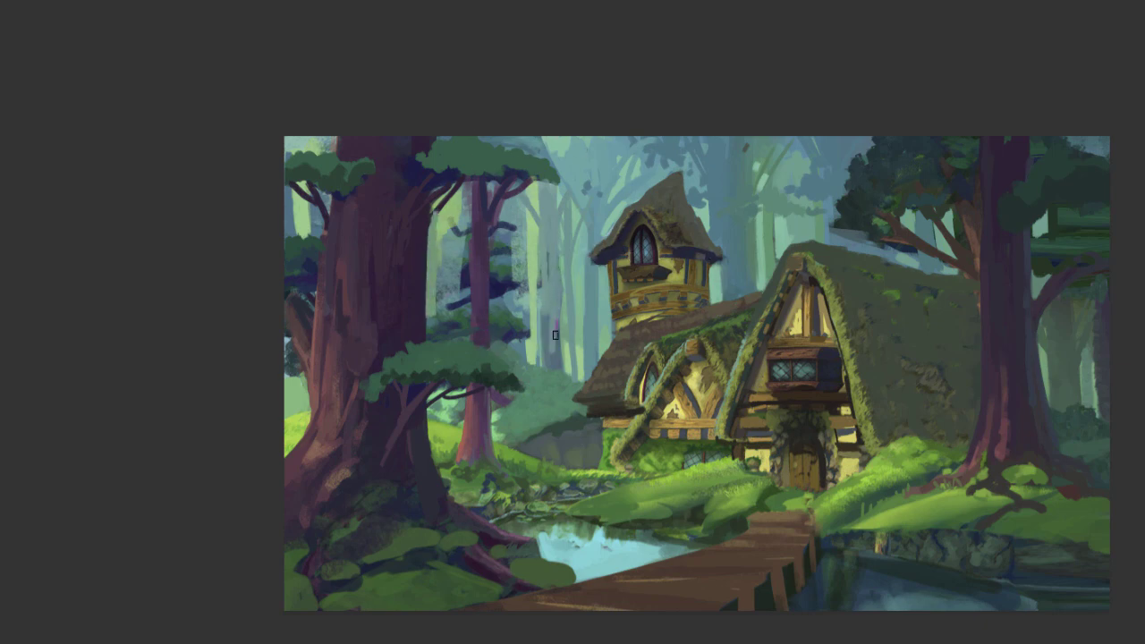
{"action": "left_click_drag", "start_coordinate": [552, 281], "coordinate": [542, 343]}
{"action": "left_click_drag", "start_coordinate": [545, 258], "coordinate": [552, 346]}
{"action": "left_click_drag", "start_coordinate": [546, 278], "coordinate": [549, 351]}
{"action": "mouse_move", "coordinate": [539, 229]}
{"action": "left_mouse_down"}
{"action": "mouse_move", "coordinate": [538, 306]}
{"action": "mouse_move", "coordinate": [554, 353]}
{"action": "left_mouse_up"}
{"action": "mouse_move", "coordinate": [557, 267]}
{"action": "left_mouse_down"}
{"action": "mouse_move", "coordinate": [559, 352]}
{"action": "mouse_move", "coordinate": [564, 313]}
{"action": "left_mouse_up"}
{"action": "left_click_drag", "start_coordinate": [585, 229], "coordinate": [581, 303]}
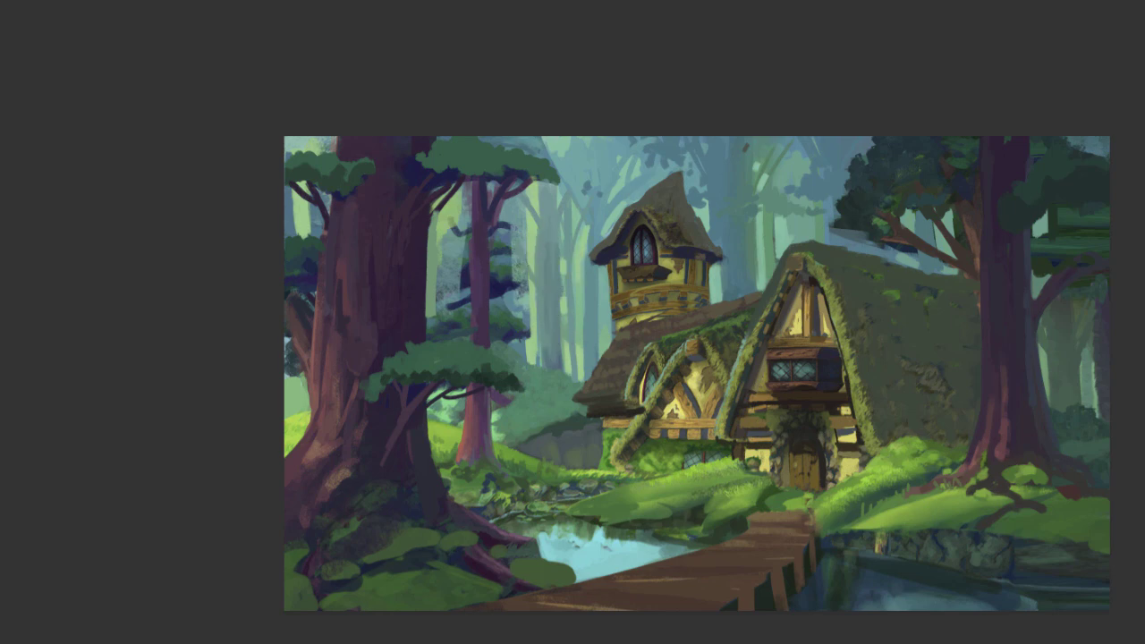
Step: Repaint the wooden walkway with uneven plank edges and supporting posts
{"action": "left_click_drag", "start_coordinate": [632, 617], "coordinate": [522, 554]}
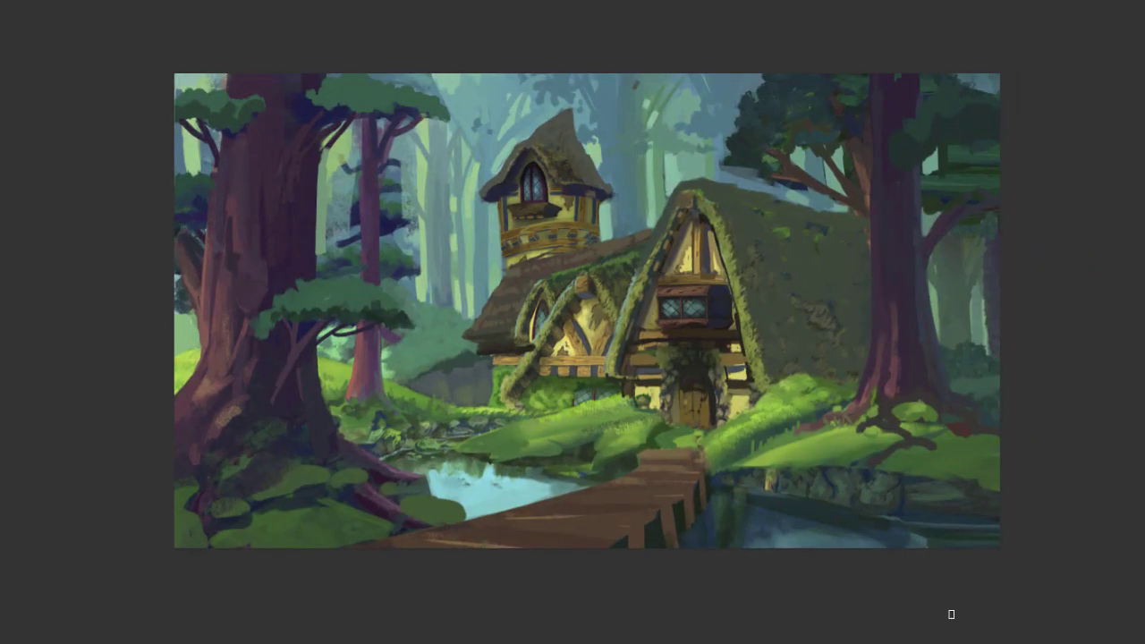
{"action": "left_click_drag", "start_coordinate": [813, 547], "coordinate": [827, 484]}
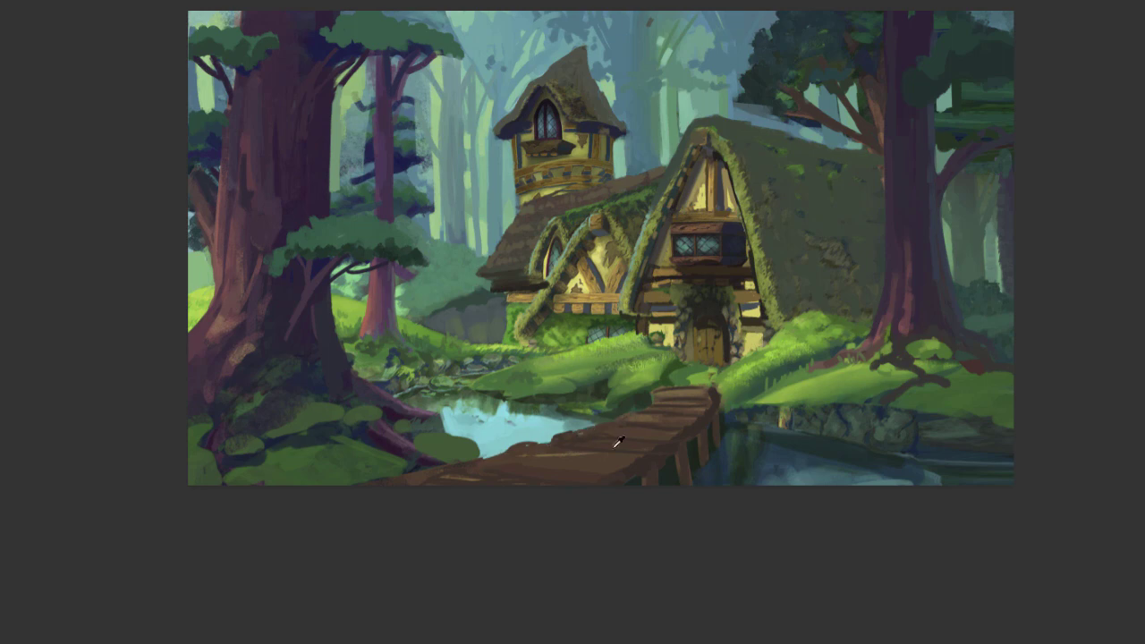
Step: Choose another brush, then paint grass tufts along the banks and rounded foliage clumps on the thin left tree
{"action": "right_click", "coordinate": [688, 440]}
{"action": "double_click", "coordinate": [900, 445]}
{"action": "right_click", "coordinate": [705, 397]}
{"action": "key", "text": "Escape"}
{"action": "mouse_move", "coordinate": [600, 239]}
{"action": "left_mouse_down"}
{"action": "mouse_move", "coordinate": [574, 270]}
{"action": "mouse_move", "coordinate": [575, 293]}
{"action": "left_mouse_up"}
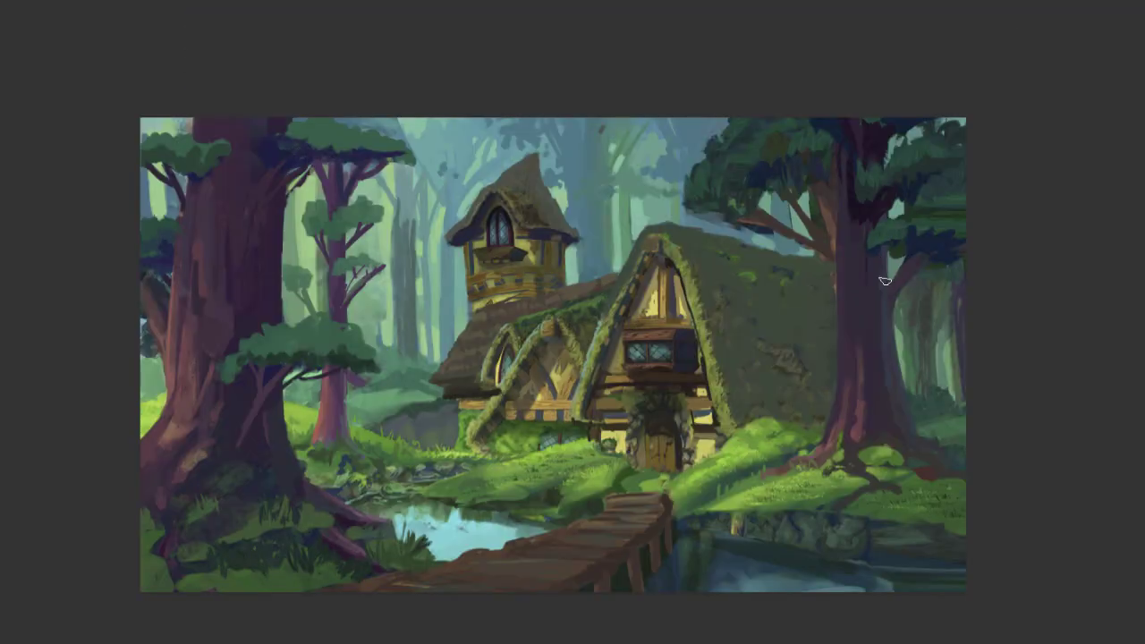
Step: Sample dark purples and repaint the right tree's side branch, then extend its trunk base into spreading roots
{"action": "left_click", "coordinate": [899, 284]}
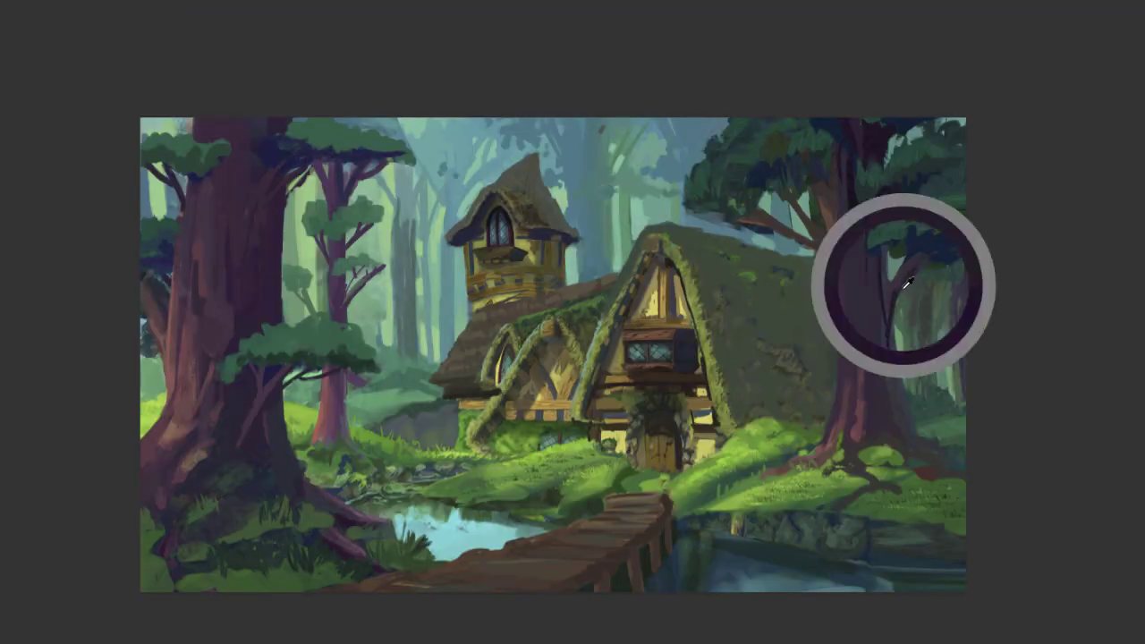
{"action": "left_click_drag", "start_coordinate": [919, 261], "coordinate": [893, 313]}
{"action": "left_click", "coordinate": [905, 277], "text": "alt"}
{"action": "left_click", "coordinate": [877, 275], "text": "alt"}
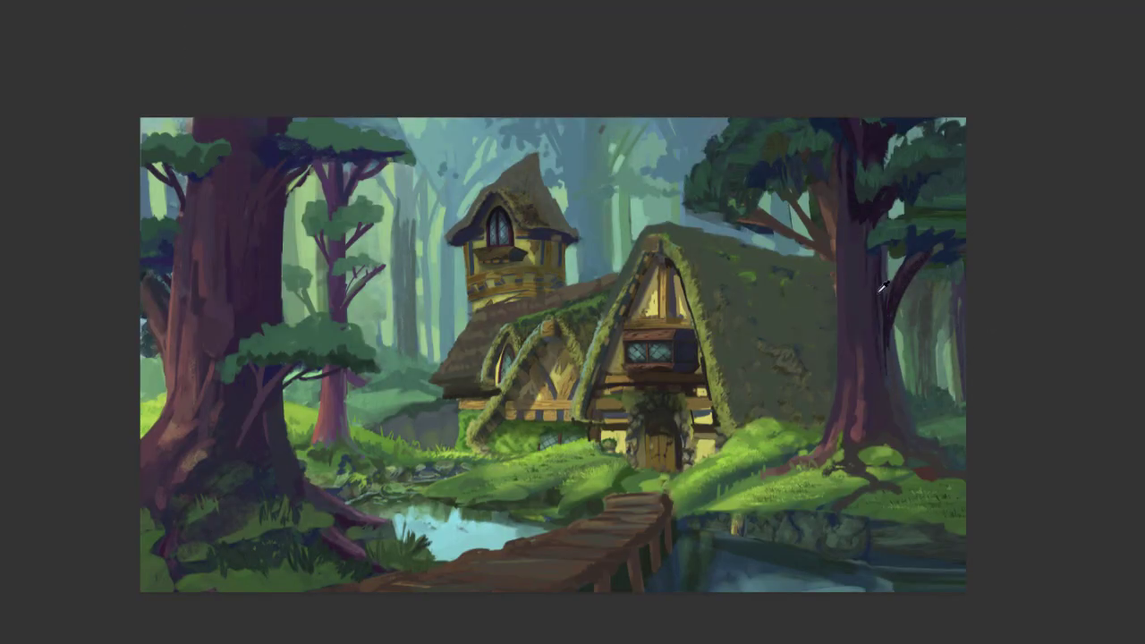
{"action": "mouse_move", "coordinate": [895, 381]}
{"action": "left_mouse_down"}
{"action": "mouse_move", "coordinate": [911, 437]}
{"action": "mouse_move", "coordinate": [938, 461]}
{"action": "left_mouse_up"}
{"action": "left_click_drag", "start_coordinate": [898, 424], "coordinate": [904, 437]}
{"action": "left_click_drag", "start_coordinate": [877, 381], "coordinate": [883, 437]}
Step: Paint vertical bark strokes in sampled light and dark purples along the right tree's trunk
{"action": "left_click", "coordinate": [881, 339], "text": "alt"}
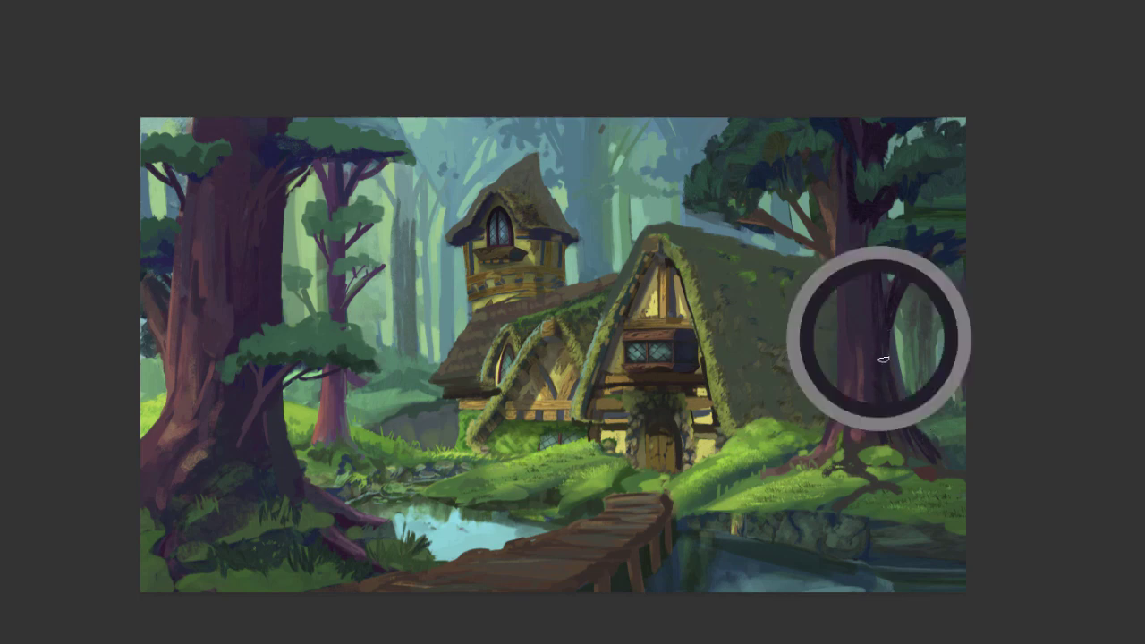
{"action": "left_click_drag", "start_coordinate": [850, 172], "coordinate": [874, 338]}
{"action": "left_click", "coordinate": [874, 280], "text": "alt"}
{"action": "mouse_move", "coordinate": [856, 266]}
{"action": "left_mouse_down"}
{"action": "mouse_move", "coordinate": [866, 337]}
{"action": "mouse_move", "coordinate": [858, 413]}
{"action": "left_mouse_up"}
{"action": "left_click_drag", "start_coordinate": [846, 193], "coordinate": [846, 246]}
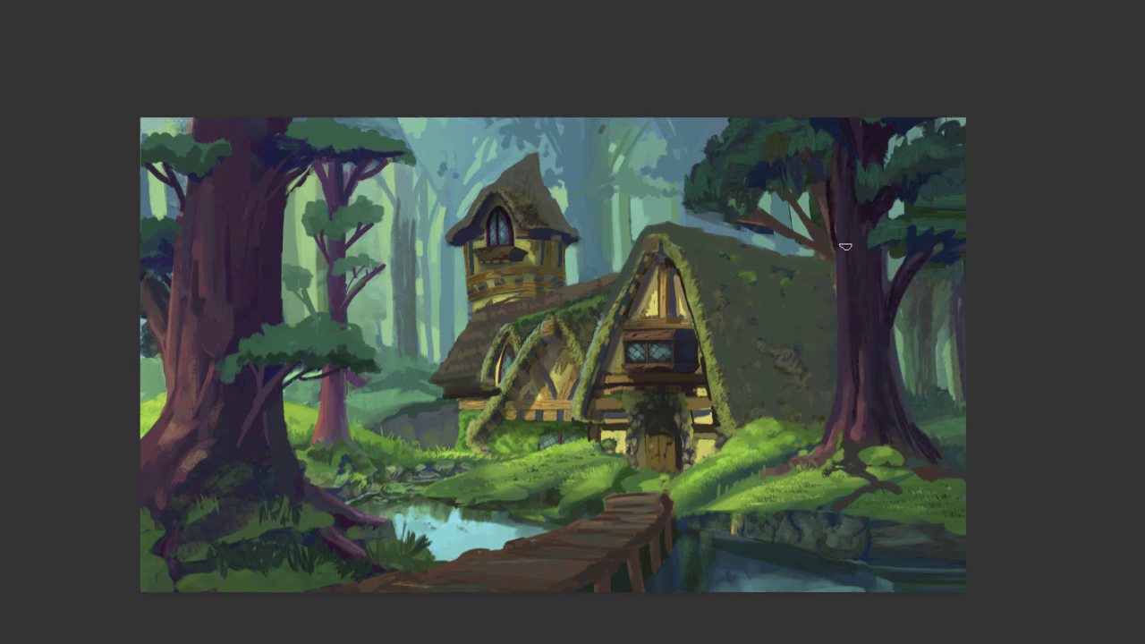
{"action": "left_click", "coordinate": [865, 342], "text": "alt"}
{"action": "left_click", "coordinate": [851, 250], "text": "alt"}
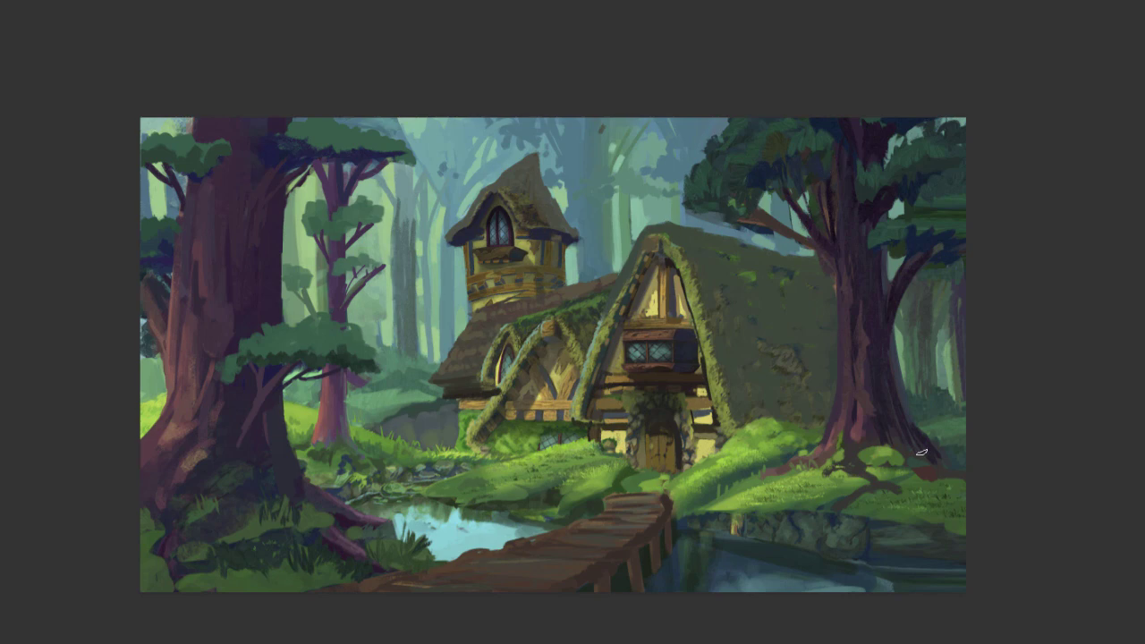
{"action": "left_click_drag", "start_coordinate": [868, 411], "coordinate": [883, 401]}
Step: Sample a misty blue, choose another brush and paint distant foliage clumps between the tower and the right tree
{"action": "left_click", "coordinate": [684, 160], "text": "alt"}
{"action": "right_click", "coordinate": [725, 158]}
{"action": "left_click", "coordinate": [962, 468]}
{"action": "mouse_move", "coordinate": [704, 136]}
{"action": "left_mouse_down"}
{"action": "mouse_move", "coordinate": [690, 174]}
{"action": "mouse_move", "coordinate": [737, 134]}
{"action": "left_mouse_up"}
{"action": "mouse_move", "coordinate": [614, 186]}
{"action": "left_mouse_down"}
{"action": "mouse_move", "coordinate": [660, 185]}
{"action": "mouse_move", "coordinate": [596, 190]}
{"action": "left_mouse_up"}
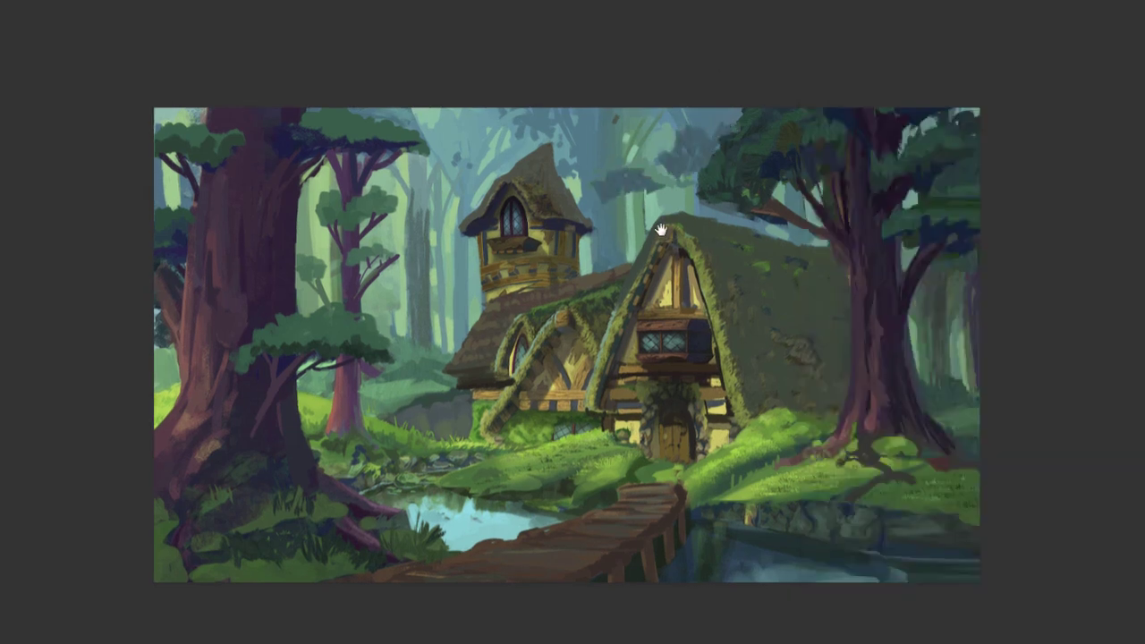
{"action": "left_click_drag", "start_coordinate": [663, 230], "coordinate": [761, 274]}
{"action": "left_click_drag", "start_coordinate": [648, 184], "coordinate": [662, 165]}
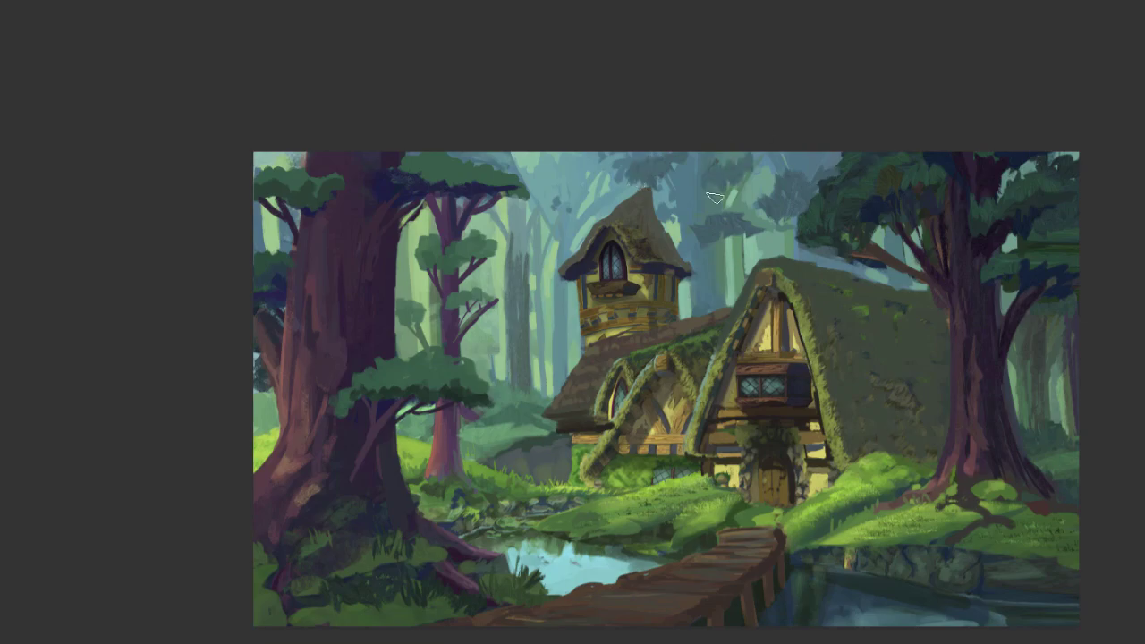
{"action": "left_click_drag", "start_coordinate": [733, 304], "coordinate": [484, 306]}
{"action": "left_click_drag", "start_coordinate": [688, 286], "coordinate": [860, 259]}
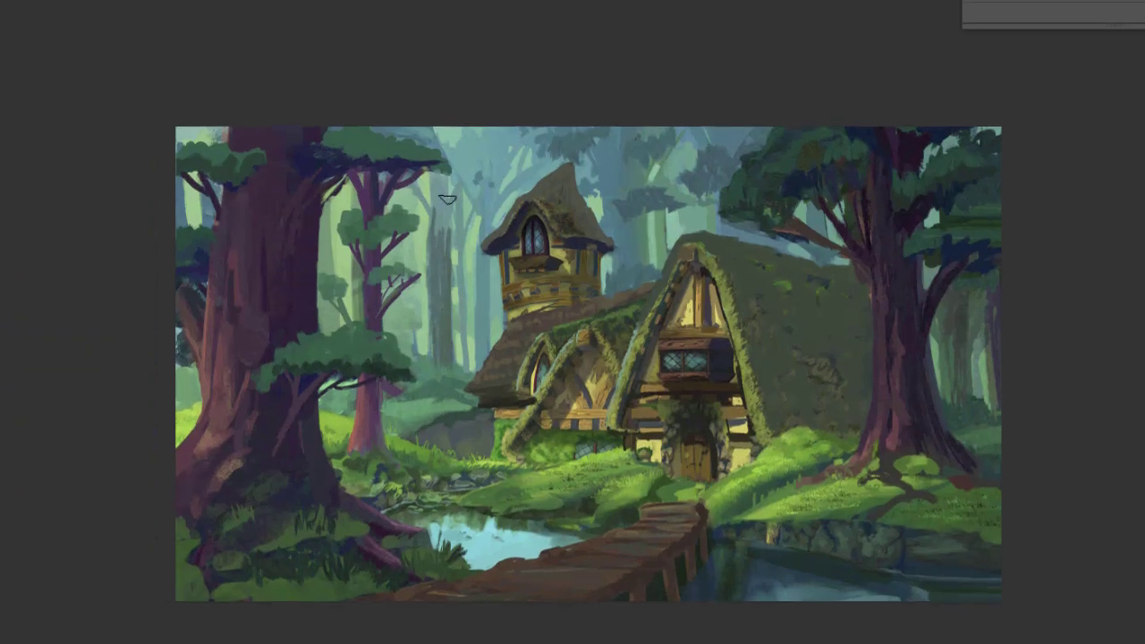
Step: Repaint the distant tree beside the tower with faint foliage and darken the foliage clumps on the thin left tree
{"action": "left_click_drag", "start_coordinate": [440, 200], "coordinate": [440, 309]}
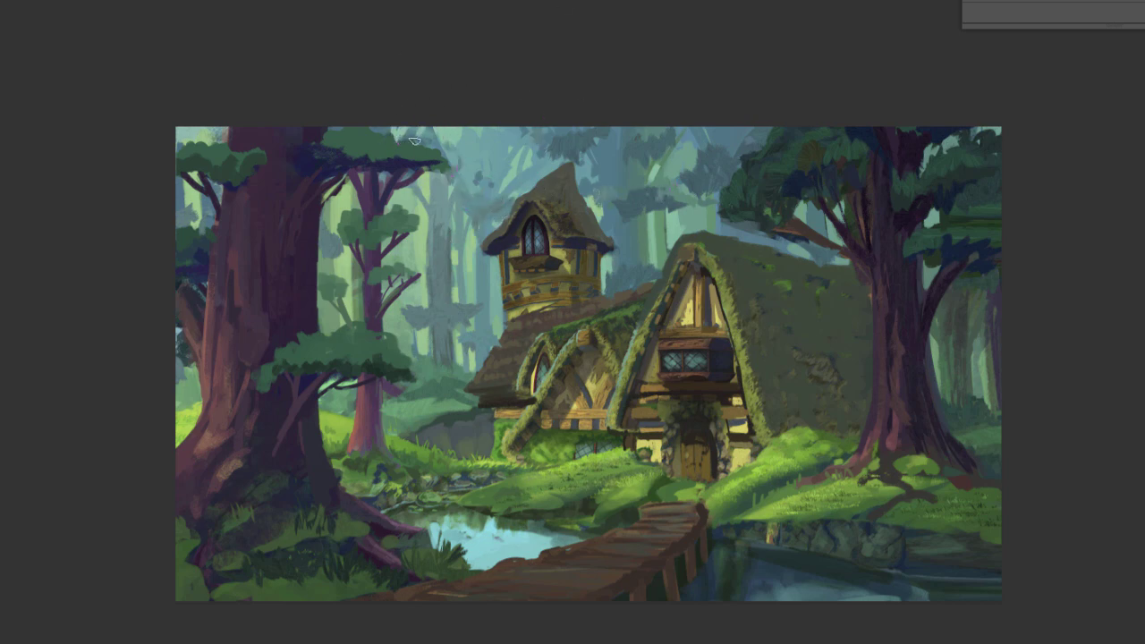
{"action": "left_click", "coordinate": [351, 154]}
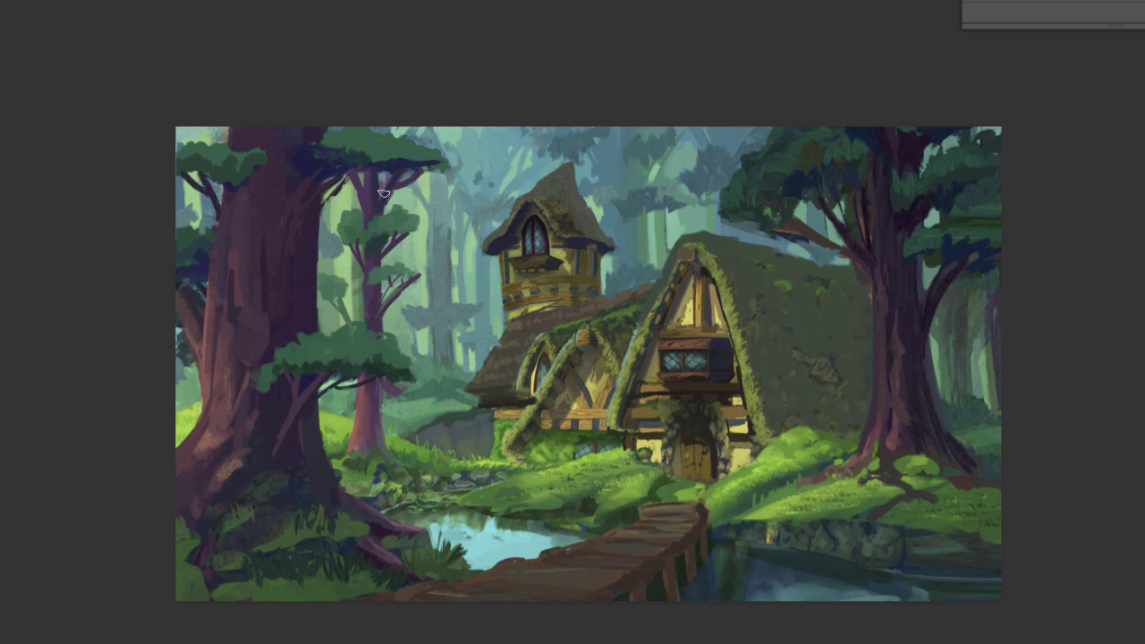
{"action": "left_click", "coordinate": [378, 230]}
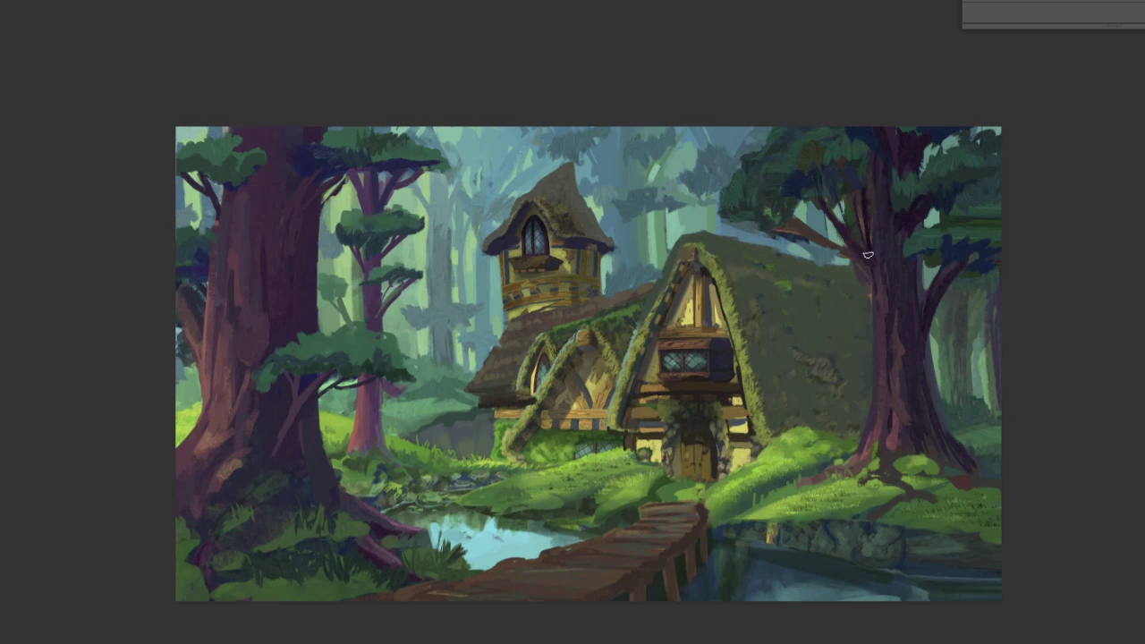
Step: Choose another brush and repaint the main cottage roof with slanted thatch strokes over the mossy speckles
{"action": "right_click", "coordinate": [721, 313]}
{"action": "left_click", "coordinate": [895, 470]}
{"action": "left_click", "coordinate": [862, 21]}
{"action": "left_click_drag", "start_coordinate": [825, 286], "coordinate": [863, 299]}
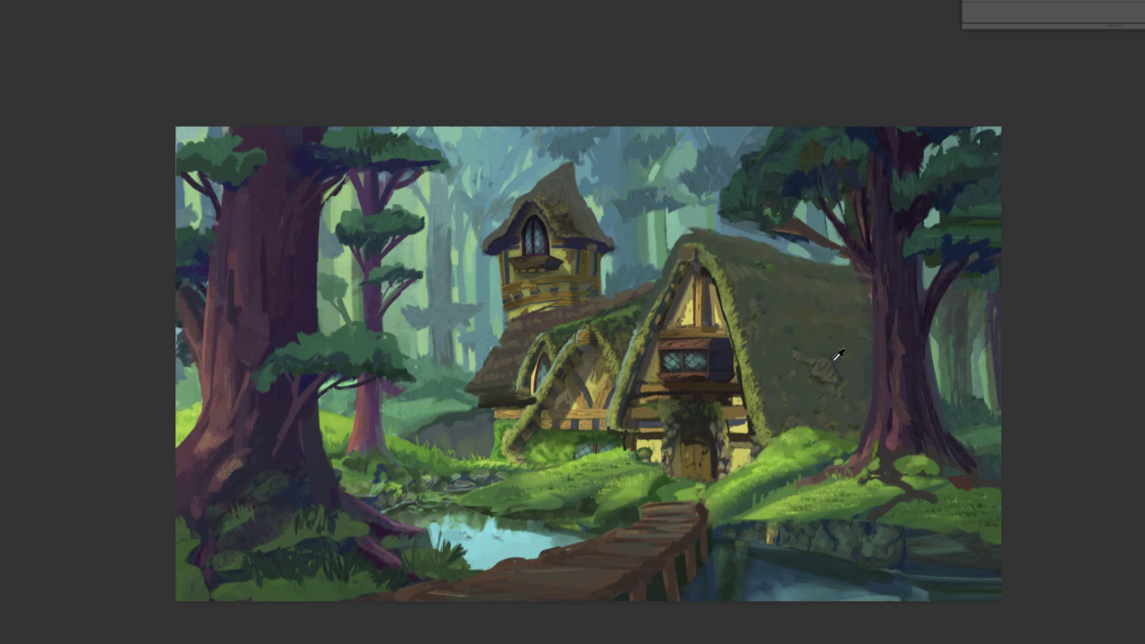
{"action": "right_click", "coordinate": [813, 366]}
{"action": "key", "text": "Escape"}
{"action": "left_click_drag", "start_coordinate": [789, 359], "coordinate": [776, 343]}
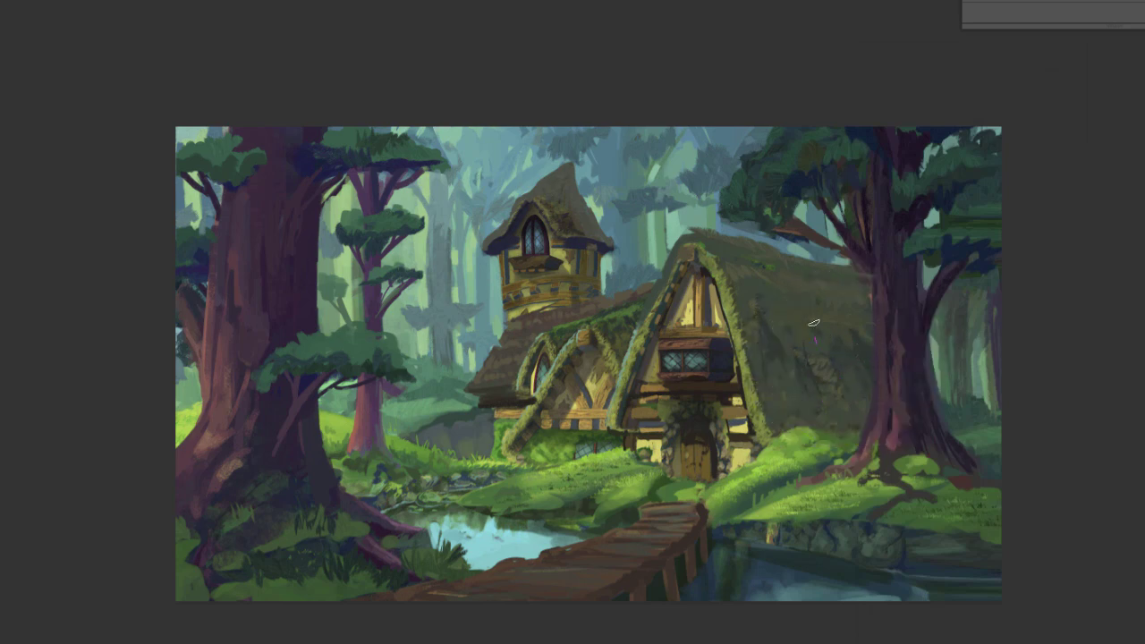
{"action": "left_click_drag", "start_coordinate": [814, 324], "coordinate": [803, 340]}
{"action": "left_click_drag", "start_coordinate": [756, 288], "coordinate": [741, 276]}
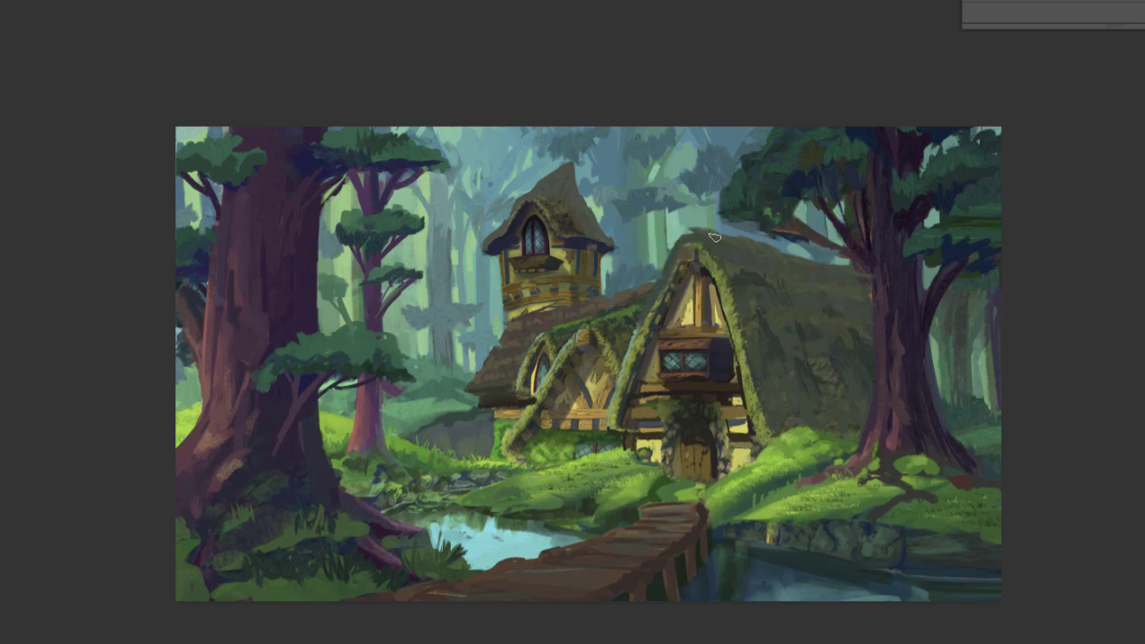
Step: Change the brush, sample the brown of the lower roof and cover the moss between the tower and the main gable
{"action": "right_click", "coordinate": [752, 279]}
{"action": "left_click", "coordinate": [756, 223]}
{"action": "left_click", "coordinate": [627, 301], "text": "alt"}
{"action": "left_click_drag", "start_coordinate": [628, 305], "coordinate": [636, 322]}
{"action": "left_click_drag", "start_coordinate": [621, 311], "coordinate": [611, 319]}
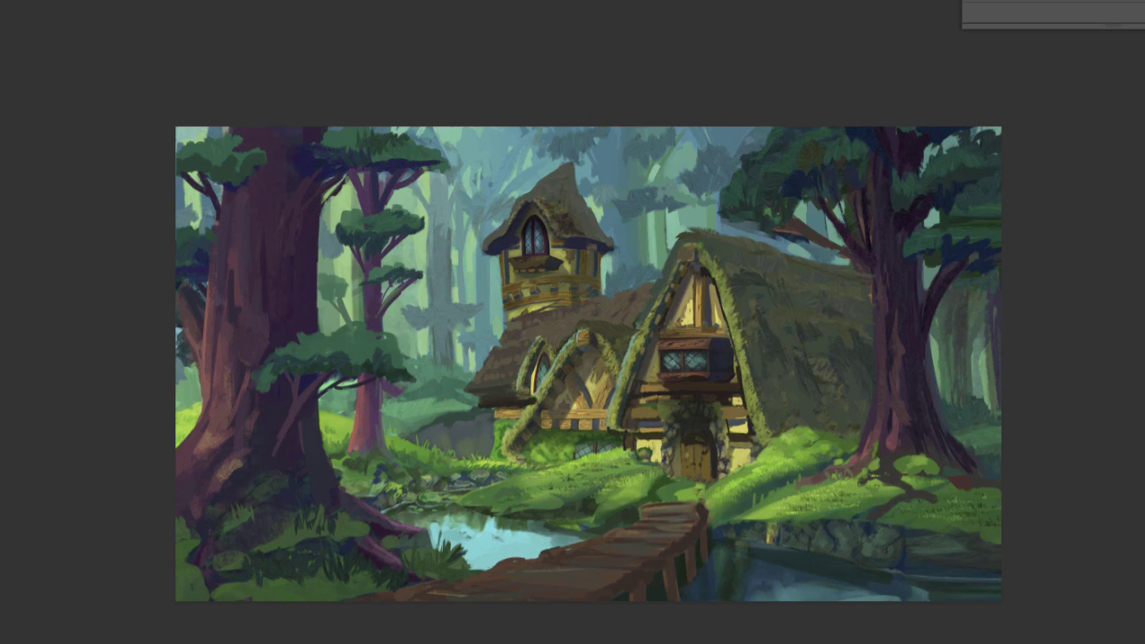
Step: Flip the canvas horizontally to check the composition in mirror view
{"action": "right_click", "coordinate": [959, 433]}
{"action": "key", "text": "Escape"}
{"action": "key", "text": "super+shift+h"}
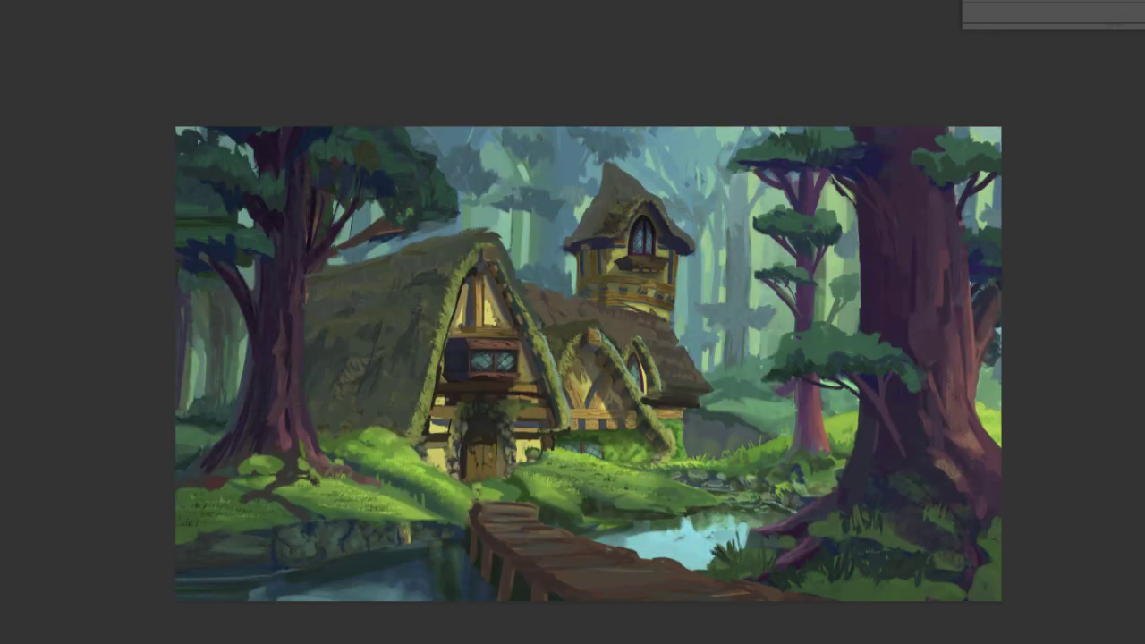
{"action": "left_click_drag", "start_coordinate": [385, 452], "coordinate": [537, 387]}
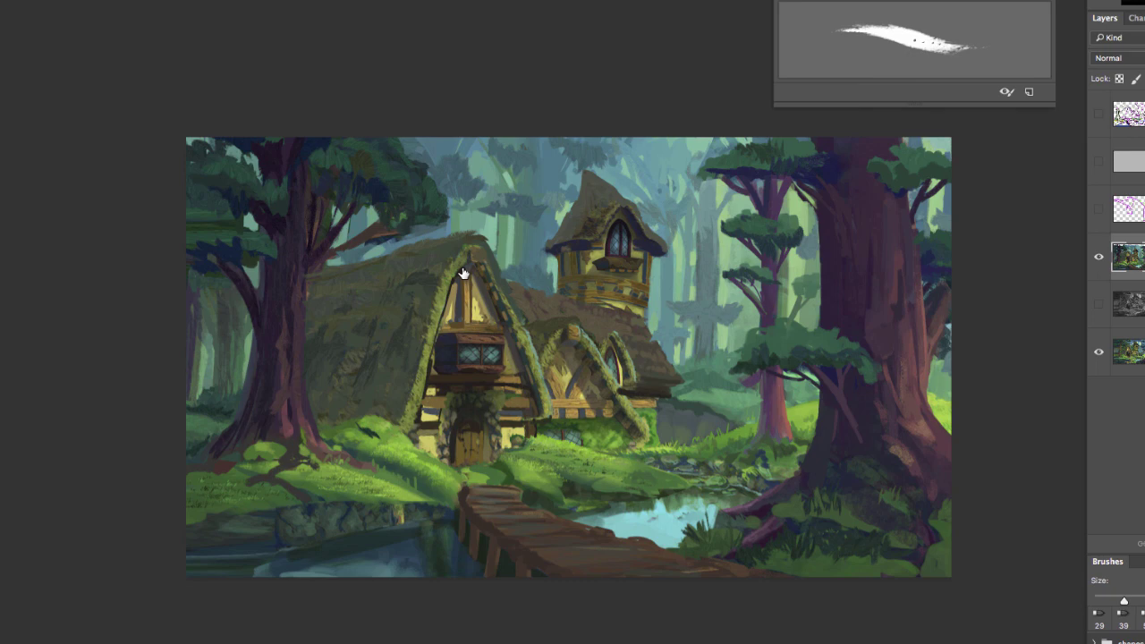
Step: Choose the size 41 brush and paint dark bushes along the cottage base and around the neighbouring tree's roots
{"action": "right_click", "coordinate": [376, 422]}
{"action": "double_click", "coordinate": [466, 430]}
{"action": "mouse_move", "coordinate": [347, 421]}
{"action": "left_mouse_down"}
{"action": "mouse_move", "coordinate": [400, 433]}
{"action": "mouse_move", "coordinate": [349, 423]}
{"action": "left_mouse_up"}
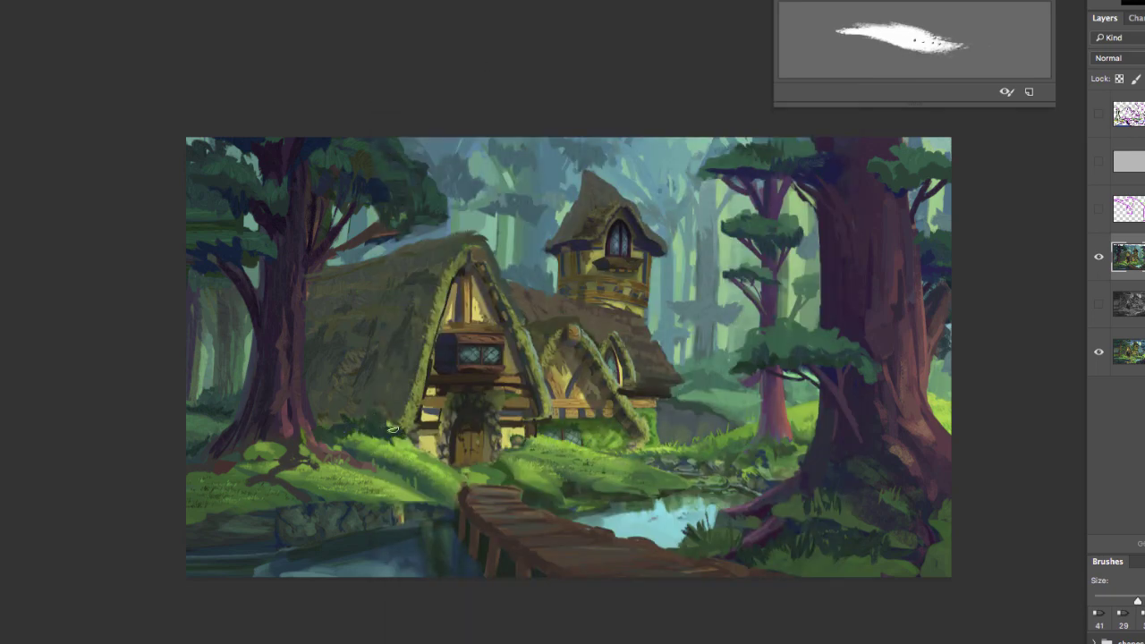
{"action": "left_click", "coordinate": [336, 439], "text": "alt"}
{"action": "left_click_drag", "start_coordinate": [391, 425], "coordinate": [404, 436]}
{"action": "left_click", "coordinate": [335, 429], "text": "alt"}
{"action": "mouse_move", "coordinate": [274, 456]}
{"action": "left_mouse_down"}
{"action": "mouse_move", "coordinate": [246, 451]}
{"action": "mouse_move", "coordinate": [265, 437]}
{"action": "mouse_move", "coordinate": [230, 442]}
{"action": "mouse_move", "coordinate": [262, 457]}
{"action": "mouse_move", "coordinate": [236, 443]}
{"action": "mouse_move", "coordinate": [246, 460]}
{"action": "mouse_move", "coordinate": [198, 463]}
{"action": "left_mouse_up"}
{"action": "left_click", "coordinate": [193, 451], "text": "alt"}
{"action": "left_click", "coordinate": [243, 446], "text": "alt"}
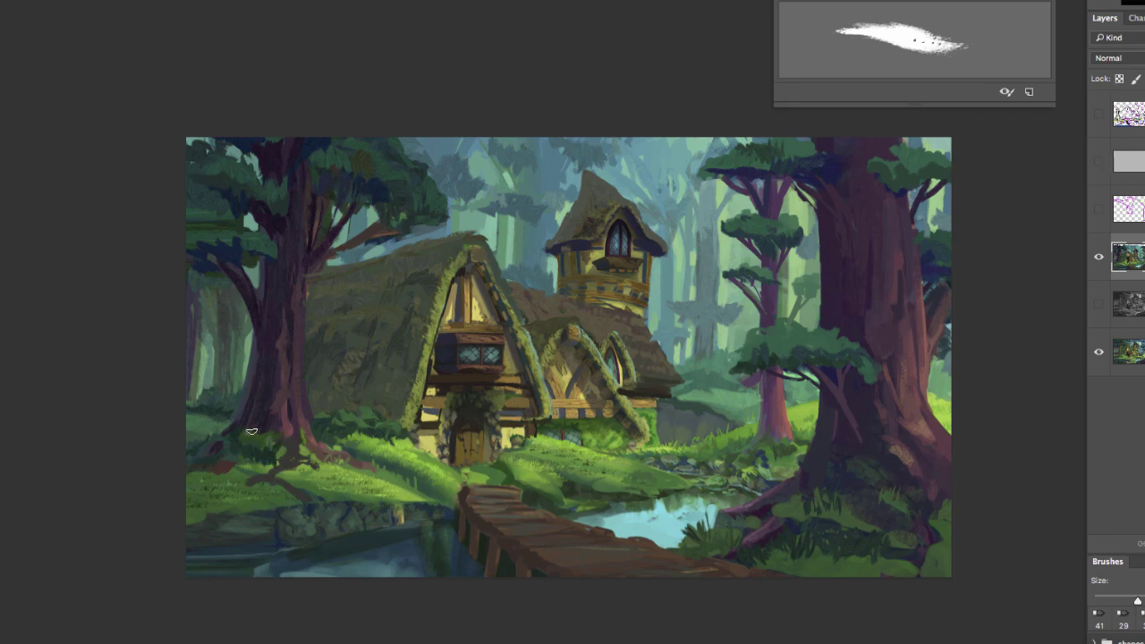
Step: Paint grass shadows across the banks and add dark shrubs beside the cottage and the pond
{"action": "left_click", "coordinate": [321, 312], "text": "alt"}
{"action": "left_click_drag", "start_coordinate": [351, 455], "coordinate": [367, 470]}
{"action": "left_click_drag", "start_coordinate": [361, 467], "coordinate": [396, 486]}
{"action": "left_click_drag", "start_coordinate": [409, 481], "coordinate": [426, 491]}
{"action": "left_click_drag", "start_coordinate": [515, 477], "coordinate": [527, 486]}
{"action": "left_click_drag", "start_coordinate": [536, 484], "coordinate": [560, 496]}
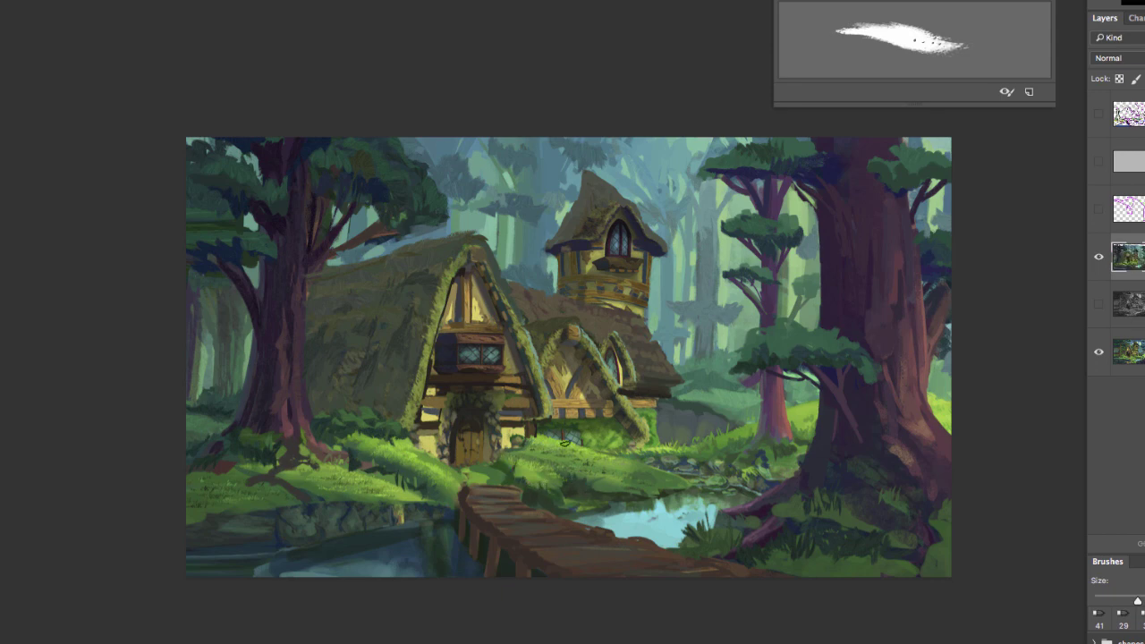
{"action": "left_click_drag", "start_coordinate": [499, 454], "coordinate": [486, 474]}
{"action": "mouse_move", "coordinate": [626, 441]}
{"action": "left_mouse_down"}
{"action": "mouse_move", "coordinate": [666, 469]}
{"action": "mouse_move", "coordinate": [648, 460]}
{"action": "left_mouse_up"}
{"action": "left_click_drag", "start_coordinate": [757, 428], "coordinate": [729, 452]}
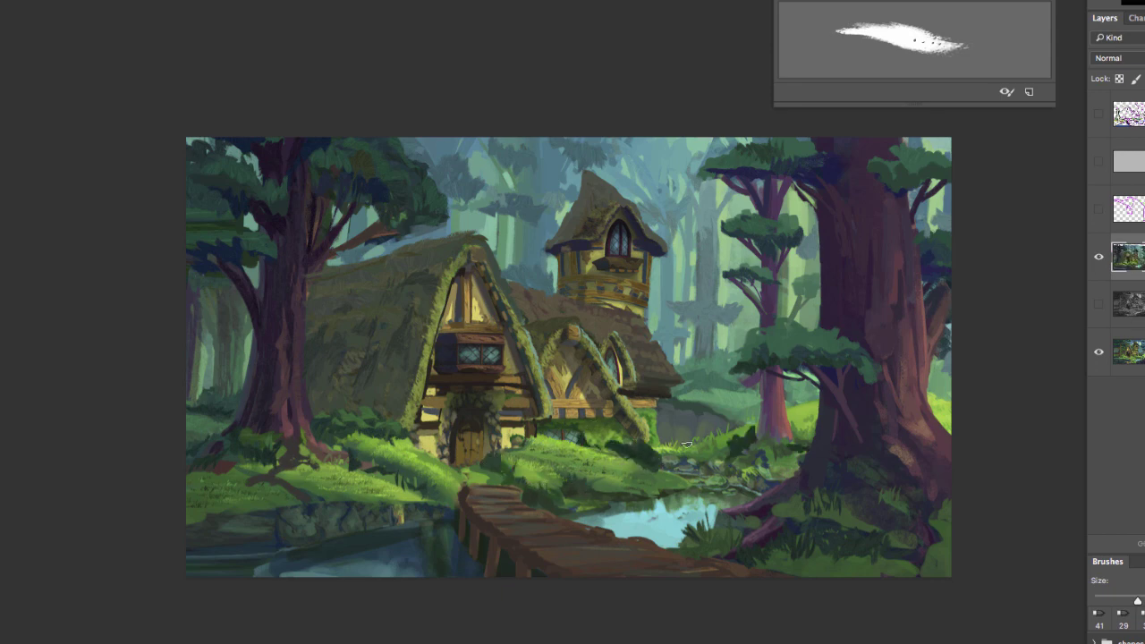
Step: Toggle the visibility of the active paint layer to compare the scene before and after the repaint
{"action": "scroll", "coordinate": [611, 450], "scroll_direction": "right", "scroll_amount": 5}
{"action": "scroll", "coordinate": [611, 449], "scroll_direction": "down", "scroll_amount": 2}
{"action": "left_click", "coordinate": [1099, 259]}
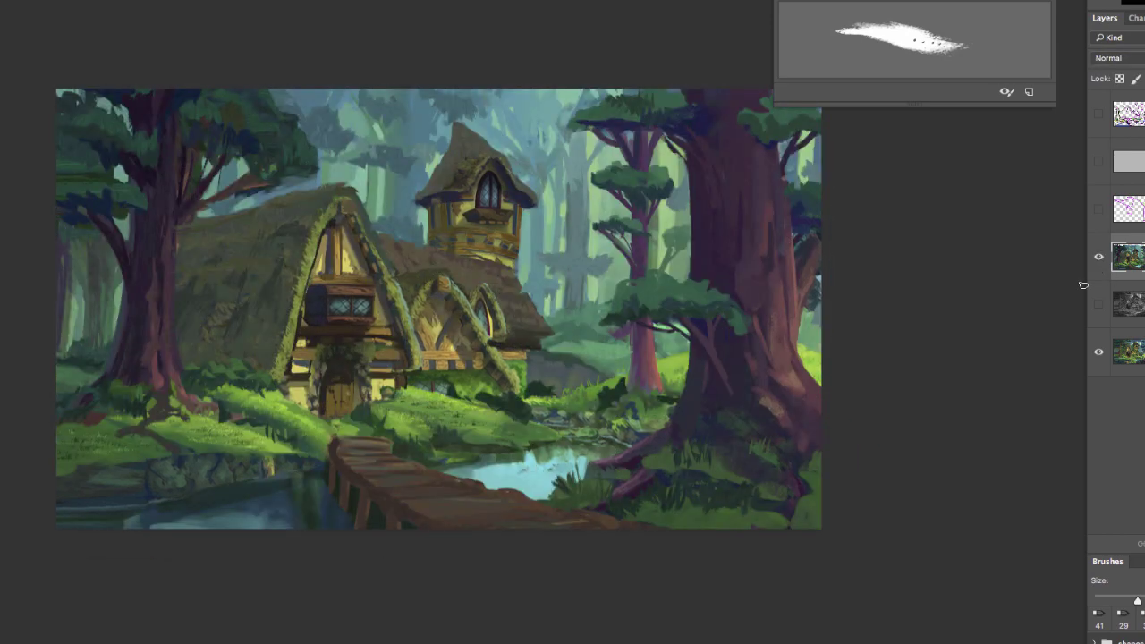
{"action": "scroll", "coordinate": [537, 420], "scroll_direction": "left", "scroll_amount": 5}
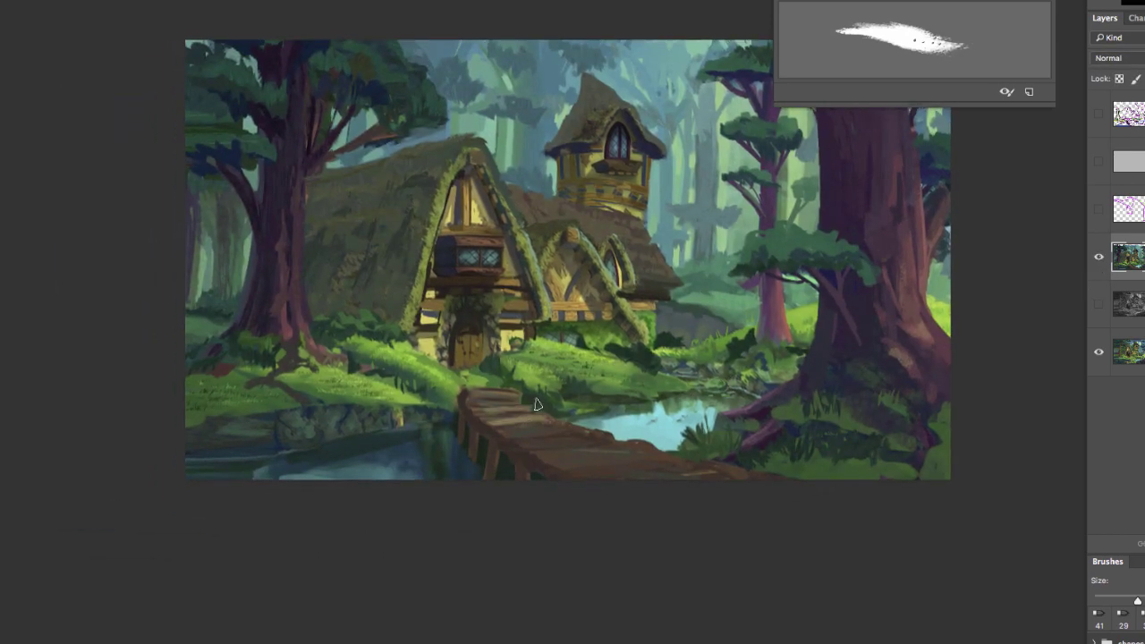
Step: Choose the size 25 brush and paint plank edges and grain on the wooden walkway
{"action": "right_click", "coordinate": [537, 405]}
{"action": "left_click_drag", "start_coordinate": [683, 141], "coordinate": [677, 141]}
{"action": "left_click", "coordinate": [530, 420]}
{"action": "mouse_move", "coordinate": [535, 417]}
{"action": "left_mouse_down"}
{"action": "mouse_move", "coordinate": [491, 423]}
{"action": "mouse_move", "coordinate": [473, 400]}
{"action": "left_mouse_up"}
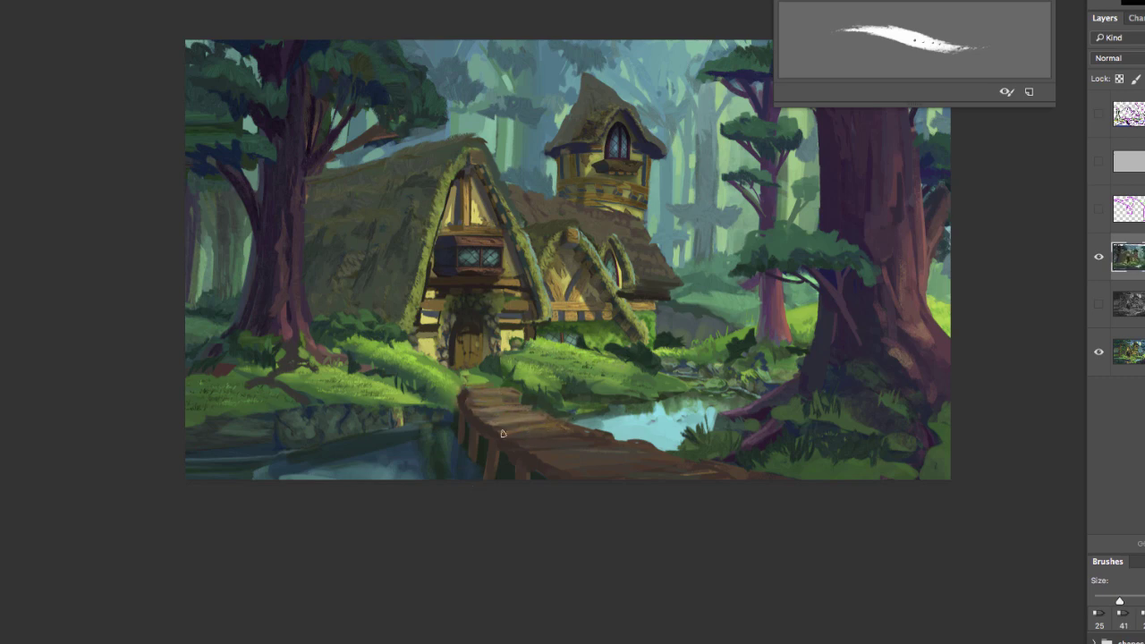
{"action": "scroll", "coordinate": [502, 434], "scroll_direction": "right", "scroll_amount": 6}
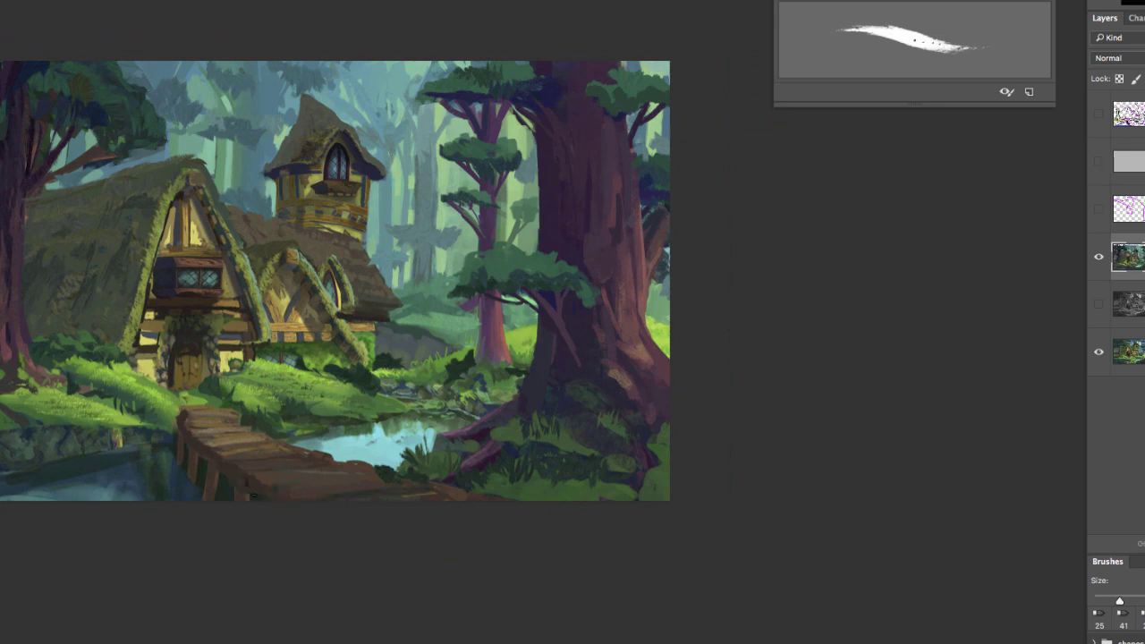
{"action": "left_click", "coordinate": [229, 452]}
{"action": "left_click", "coordinate": [539, 425]}
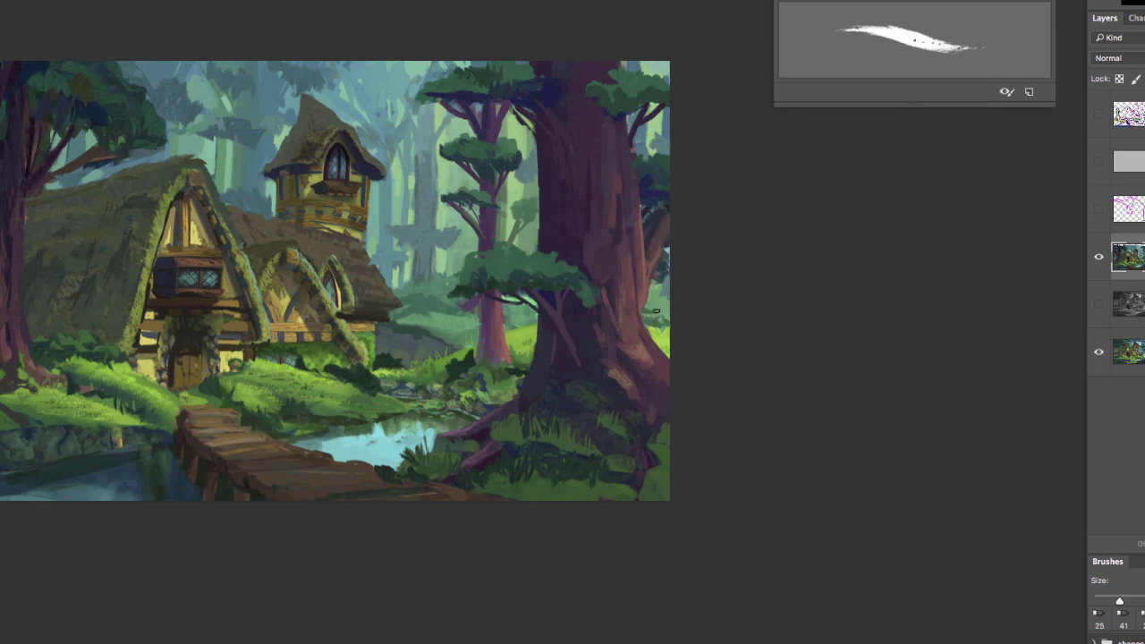
Step: Compare the whole scene at a reduced view with and without the active paint layer
{"action": "key", "text": "super+minus"}
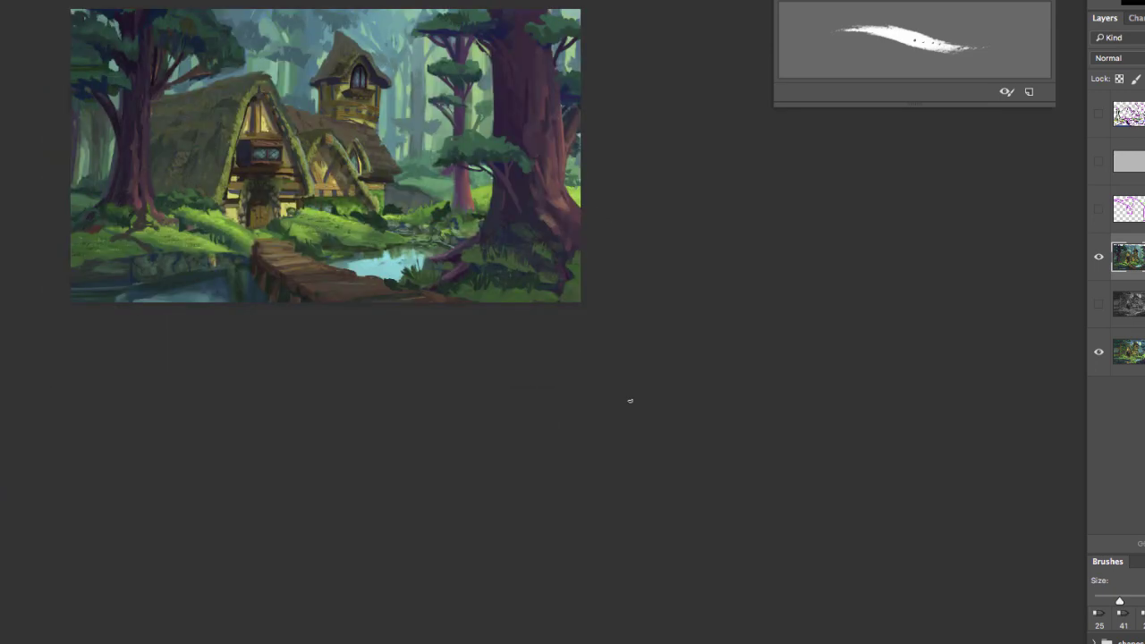
{"action": "left_click", "coordinate": [1098, 258]}
{"action": "left_click", "coordinate": [1098, 257]}
{"action": "left_click", "coordinate": [1098, 257]}
Step: Choose the size 44 brush and repaint the foreground grass and roots below the large tree with dark strokes
{"action": "right_click", "coordinate": [513, 276]}
{"action": "double_click", "coordinate": [675, 514]}
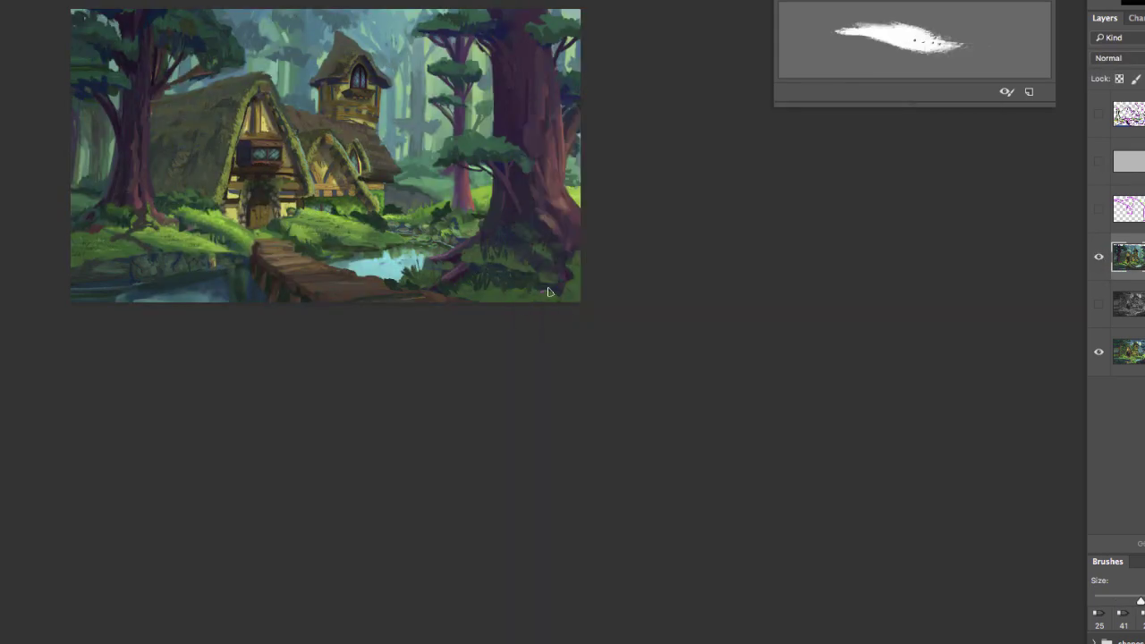
{"action": "mouse_move", "coordinate": [528, 285]}
{"action": "left_mouse_down"}
{"action": "mouse_move", "coordinate": [509, 299]}
{"action": "mouse_move", "coordinate": [551, 302]}
{"action": "left_mouse_up"}
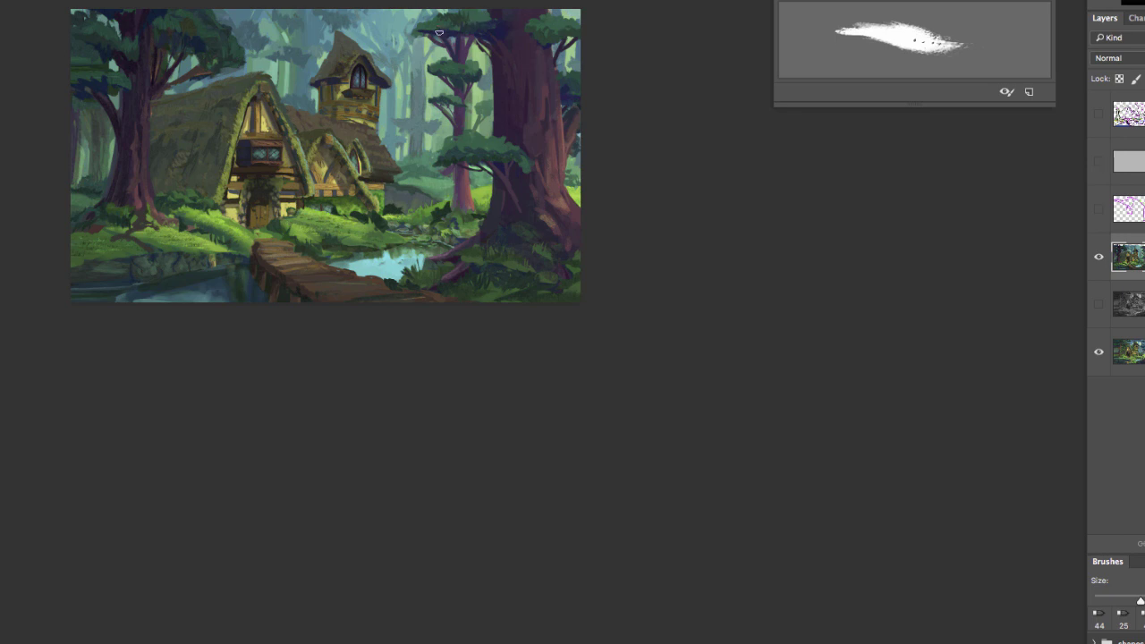
{"action": "left_click", "coordinate": [577, 81], "text": "alt"}
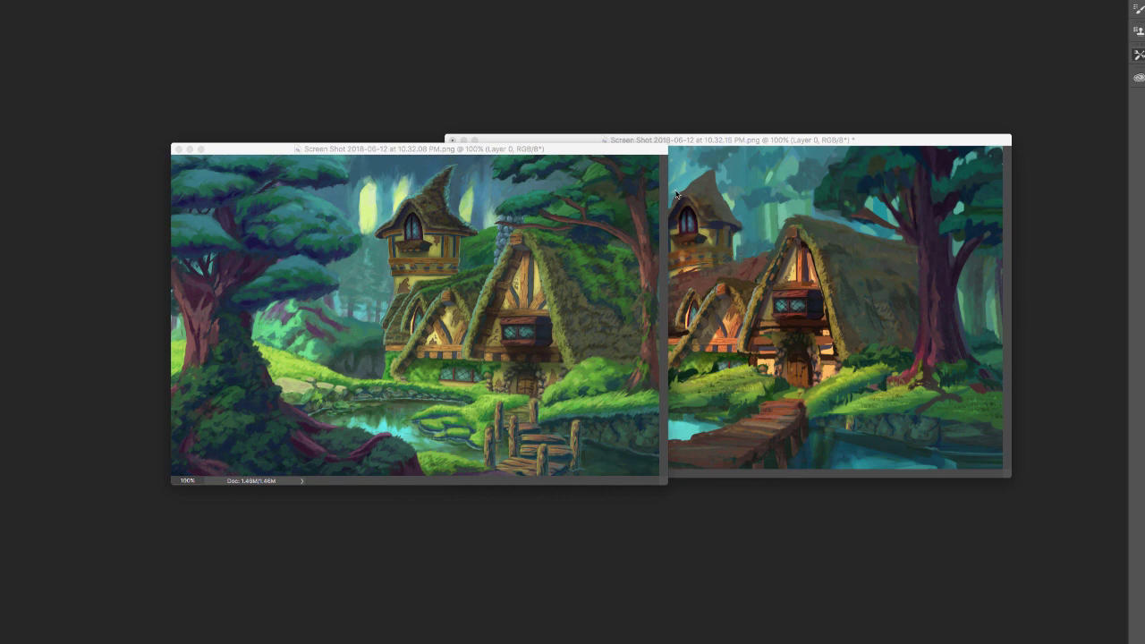
Step: Move the window of the other cottage painting away from the repainted scene to compare both images
{"action": "left_click", "coordinate": [606, 155]}
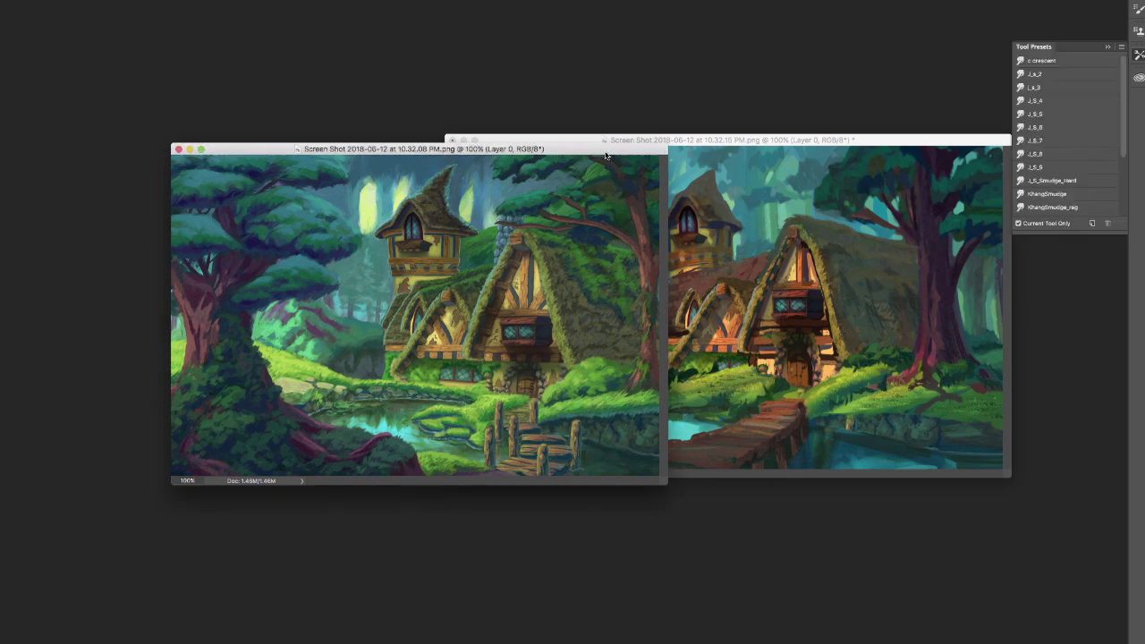
{"action": "left_click_drag", "start_coordinate": [605, 155], "coordinate": [616, 181]}
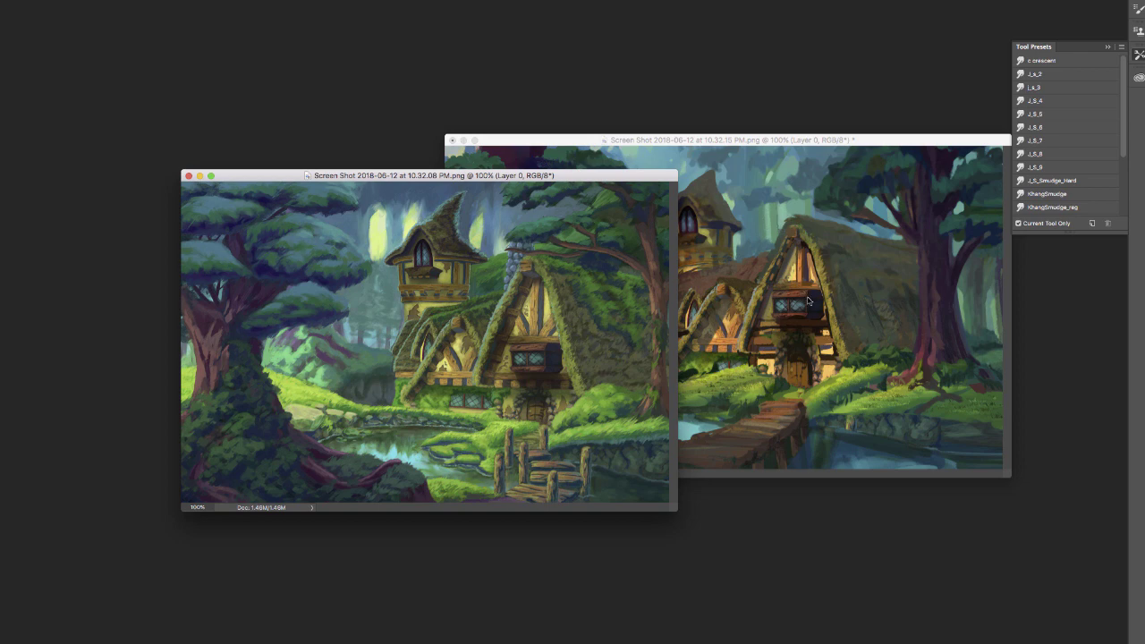
{"action": "left_click_drag", "start_coordinate": [573, 179], "coordinate": [482, 92]}
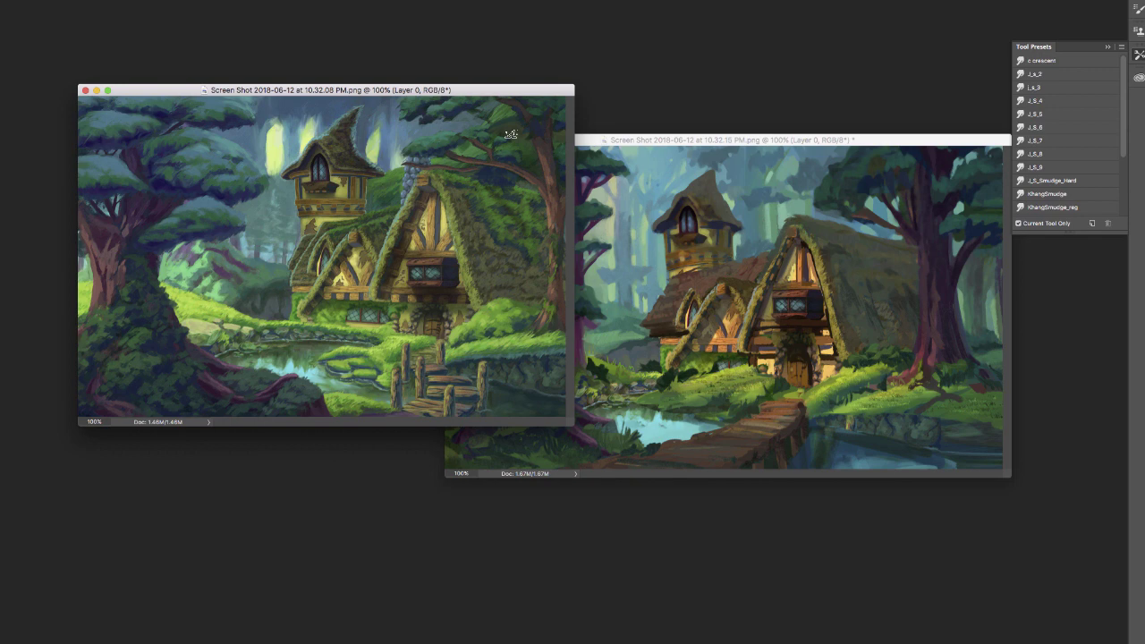
{"action": "left_click_drag", "start_coordinate": [529, 86], "coordinate": [539, 76]}
Step: Reduce the other cottage painting to 25% and place its window directly beside the repainted scene
{"action": "key", "text": "super+minus"}
{"action": "key", "text": "super+minus"}
{"action": "key", "text": "super+minus"}
{"action": "key", "text": "super+minus"}
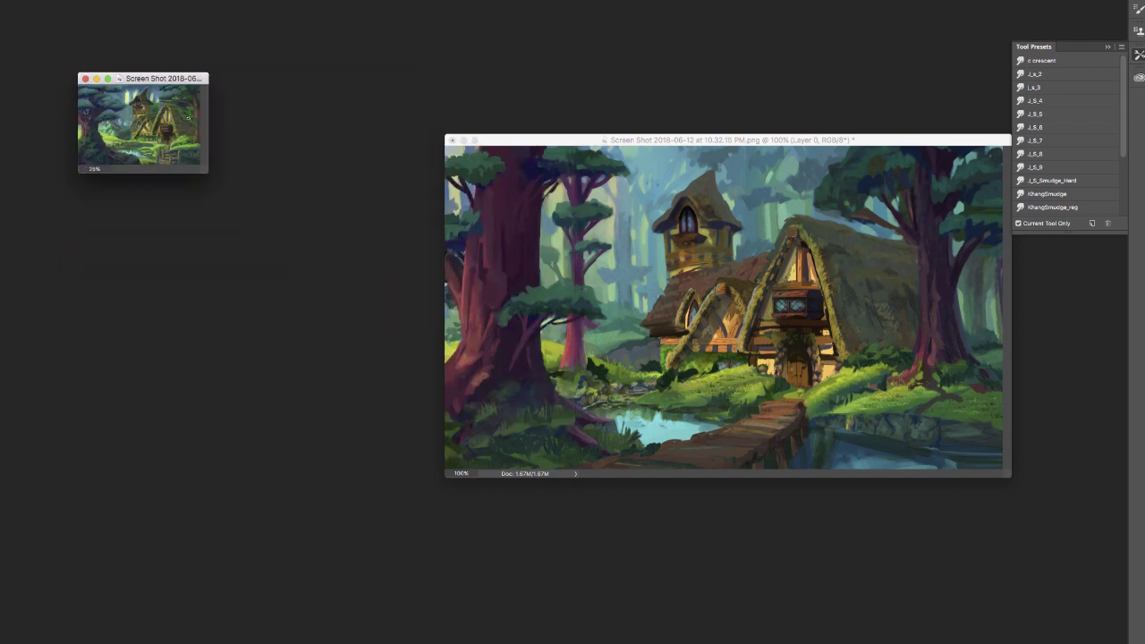
{"action": "left_click_drag", "start_coordinate": [188, 76], "coordinate": [421, 132]}
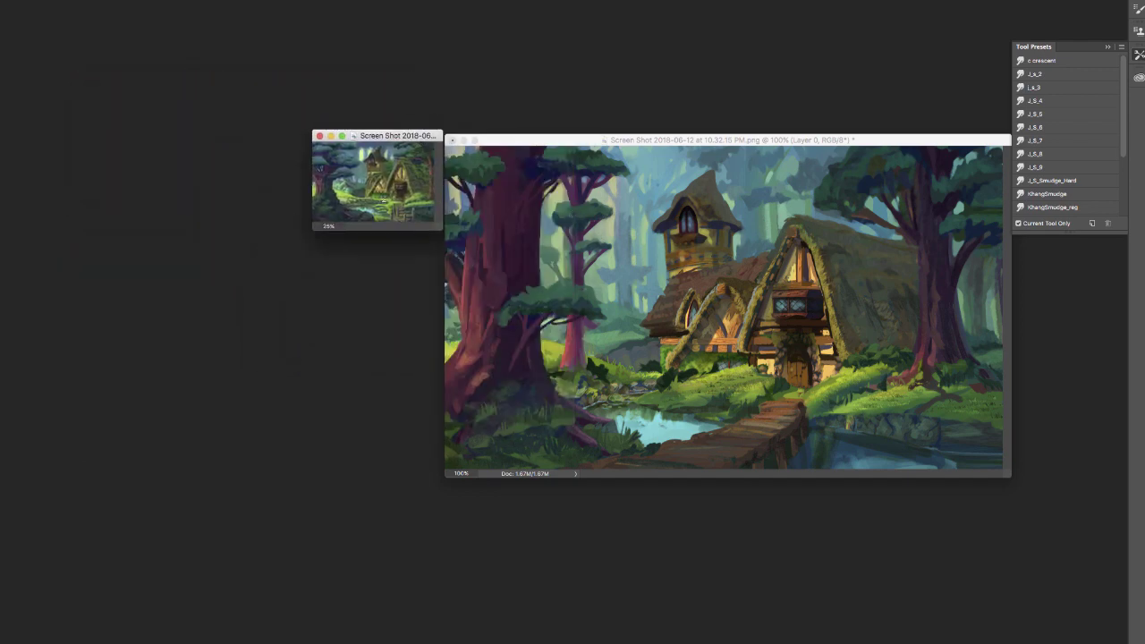
Step: Reduce the repainted scene to 25% and align its window level with the other cottage painting for a thumbnail comparison
{"action": "left_click", "coordinate": [505, 256]}
{"action": "key", "text": "super+minus"}
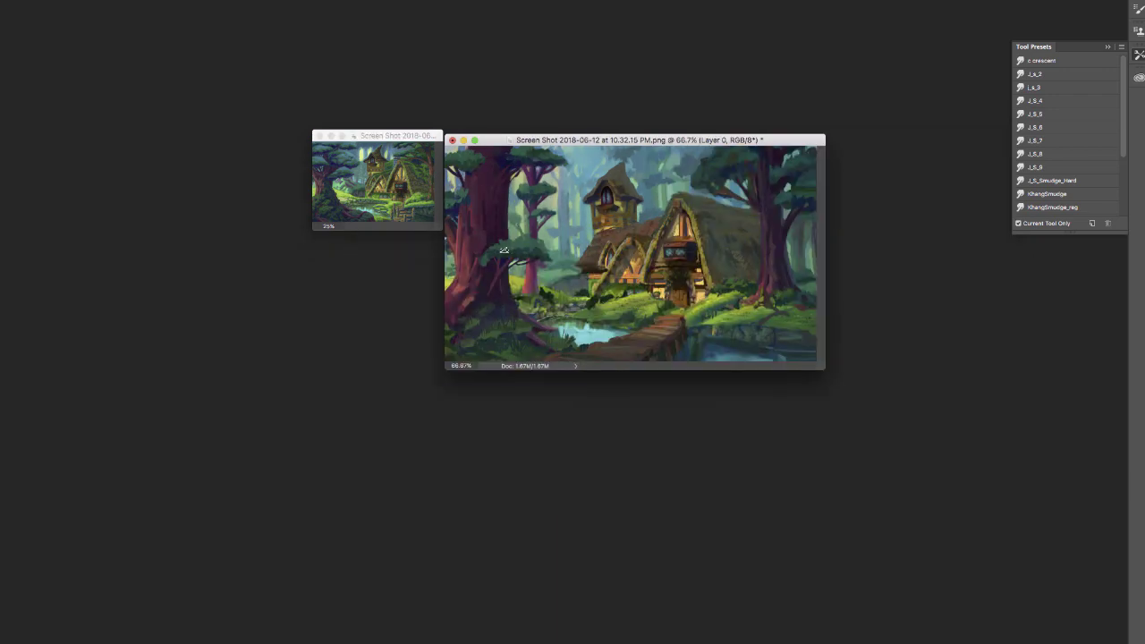
{"action": "key", "text": "super+minus"}
{"action": "key", "text": "super+minus"}
{"action": "key", "text": "super+minus"}
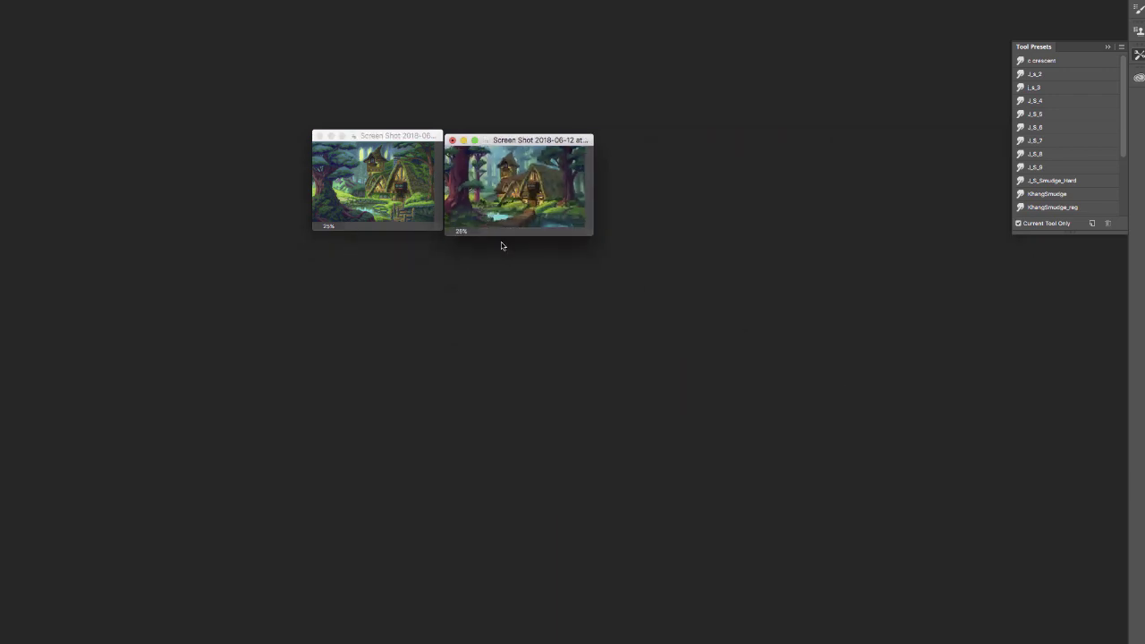
{"action": "left_click_drag", "start_coordinate": [517, 143], "coordinate": [519, 139]}
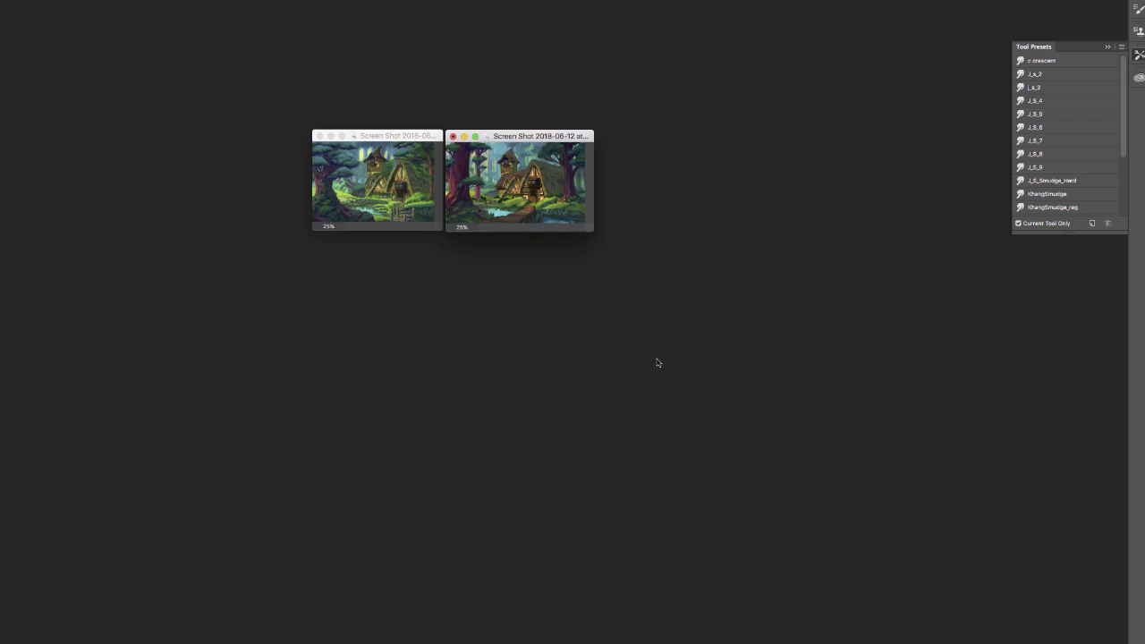
Step: Enlarge both cottage paintings to 66.7% and separate their windows so the two images sit side by side for comparison
{"action": "key", "text": "super+plus"}
{"action": "key", "text": "super+minus"}
{"action": "key", "text": "super+plus"}
{"action": "key", "text": "super+plus"}
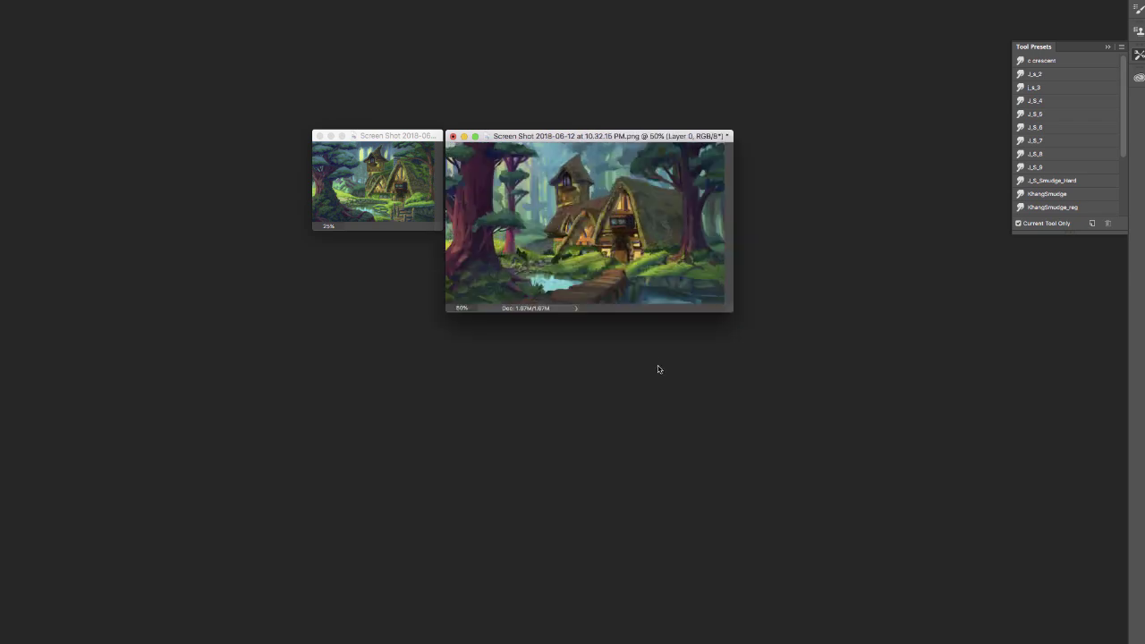
{"action": "key", "text": "super+equal"}
{"action": "left_click", "coordinate": [394, 224]}
{"action": "key", "text": "super+equal"}
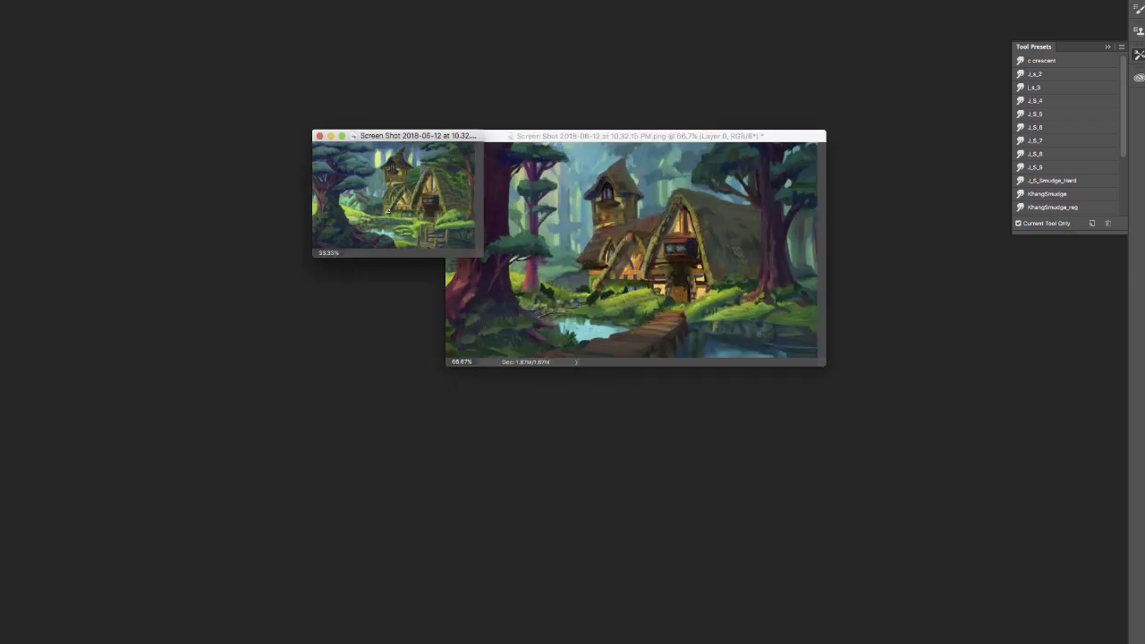
{"action": "key", "text": "super+equal"}
{"action": "key", "text": "super+equal"}
{"action": "left_click_drag", "start_coordinate": [579, 134], "coordinate": [367, 131]}
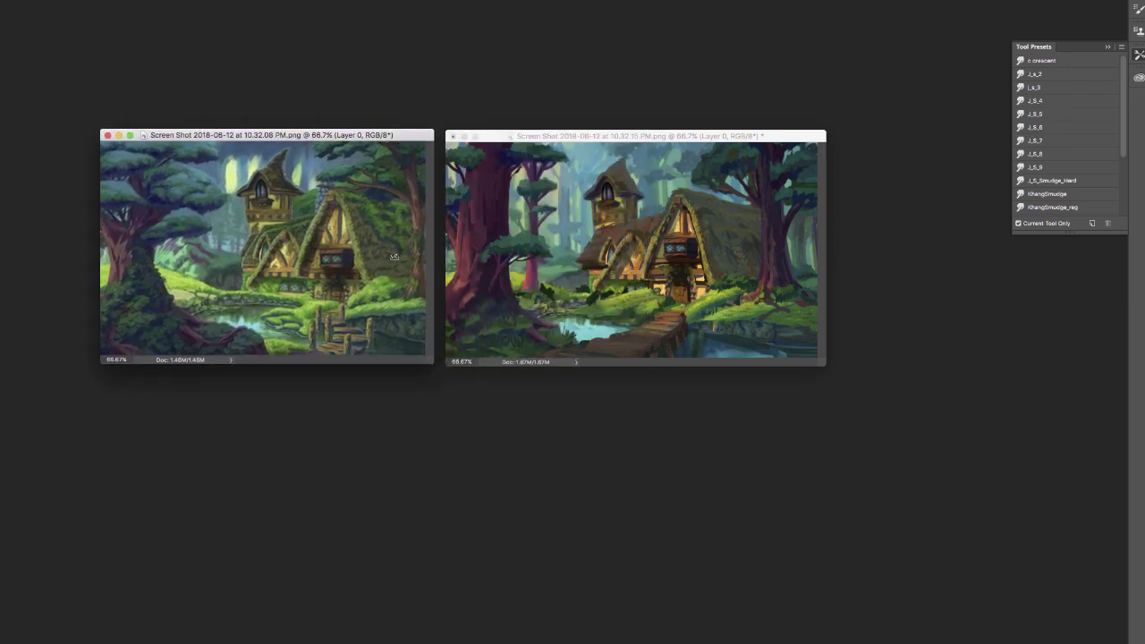
Step: Reduce the other cottage painting to 16.67% and move the repainted scene closer to it at 66.7%
{"action": "key", "text": "super+minus"}
{"action": "key", "text": "super+minus"}
{"action": "key", "text": "super+minus"}
{"action": "key", "text": "super+minus"}
{"action": "left_click", "coordinate": [668, 197]}
{"action": "key", "text": "super+minus"}
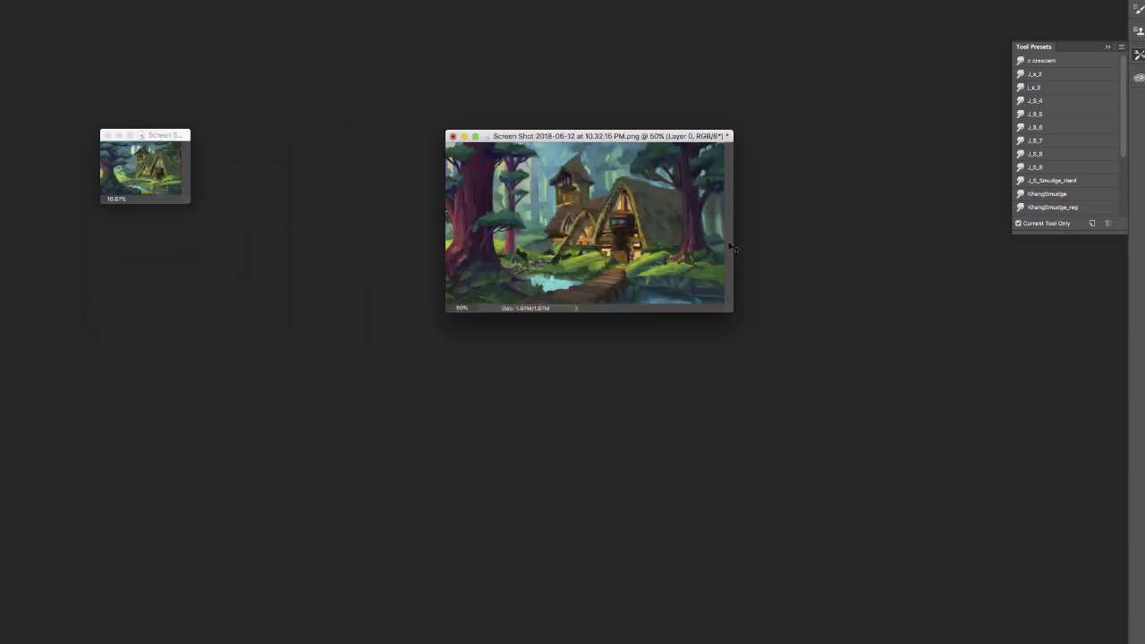
{"action": "key", "text": "super+plus"}
{"action": "left_click_drag", "start_coordinate": [685, 136], "coordinate": [590, 143]}
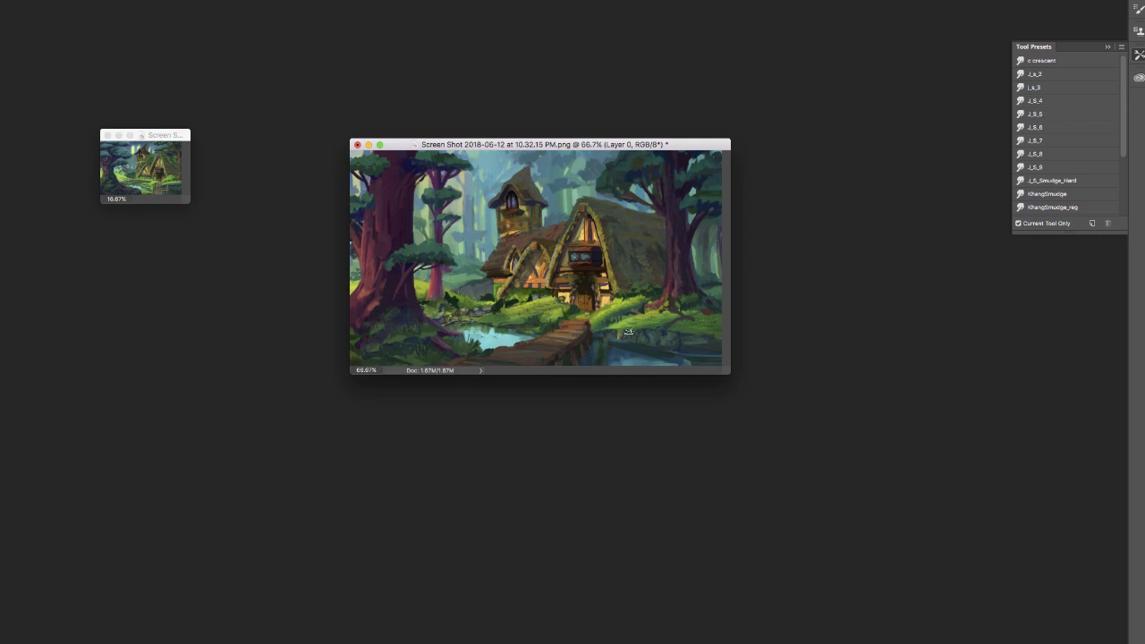
Step: Enlarge the repainted scene to 100% and place its window directly beside the small view of the other painting
{"action": "key", "text": "super+plus"}
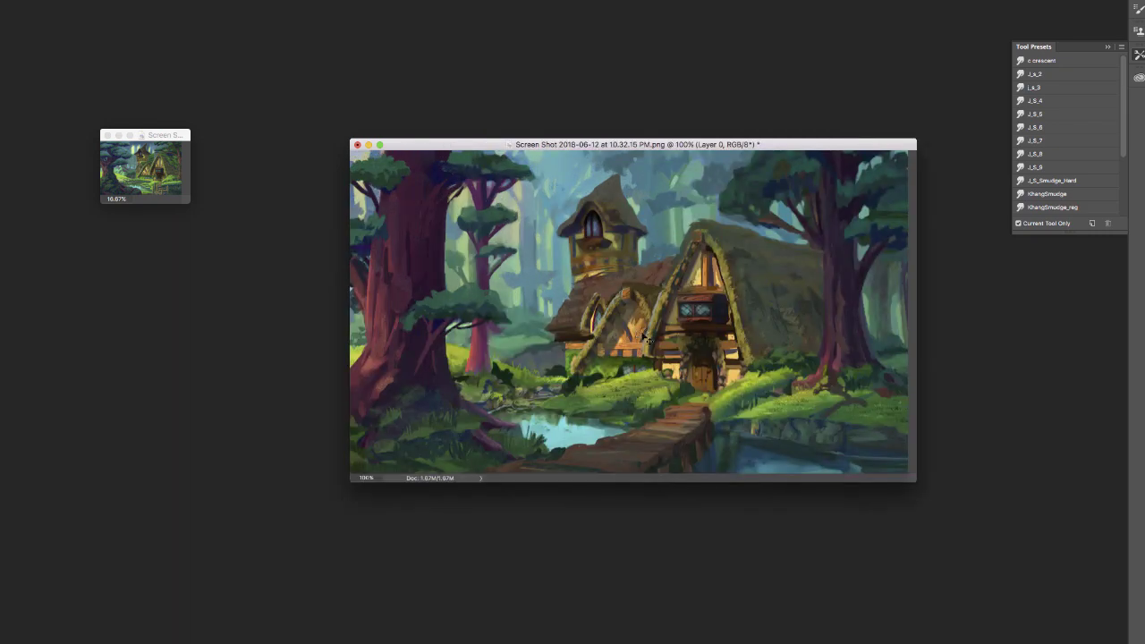
{"action": "key", "text": "super+plus"}
{"action": "key", "text": "super+minus"}
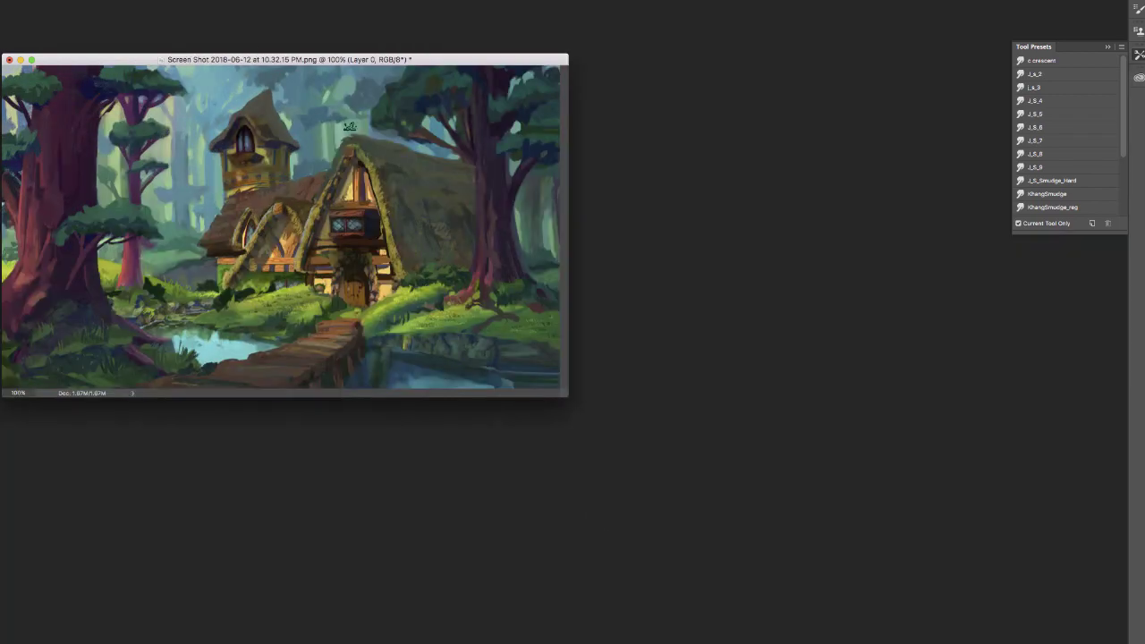
{"action": "left_click_drag", "start_coordinate": [416, 61], "coordinate": [608, 120]}
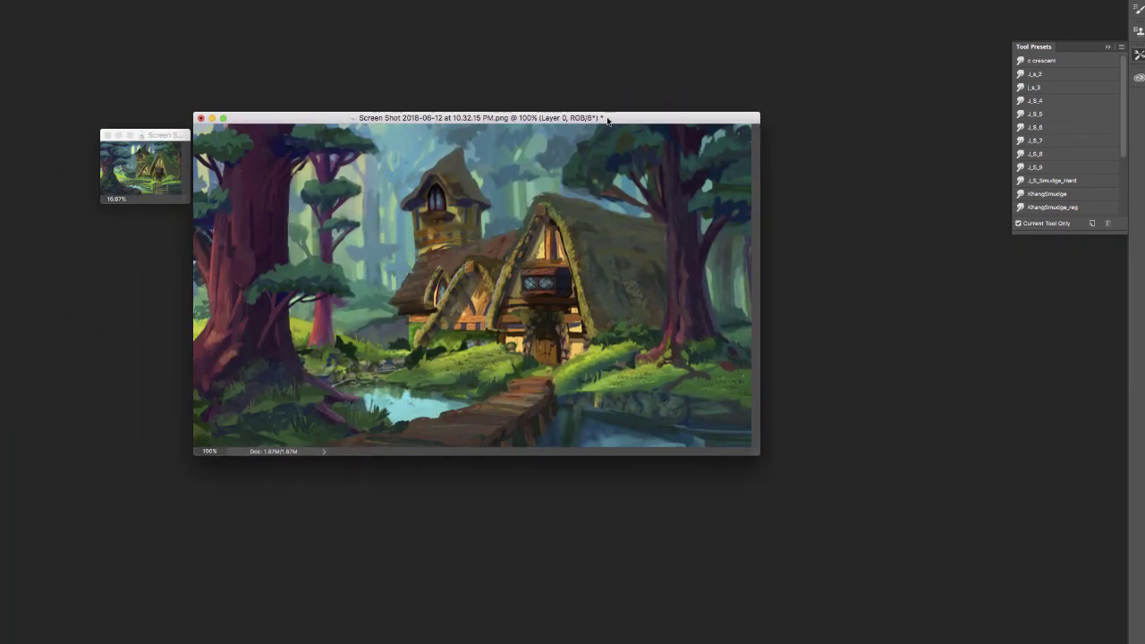